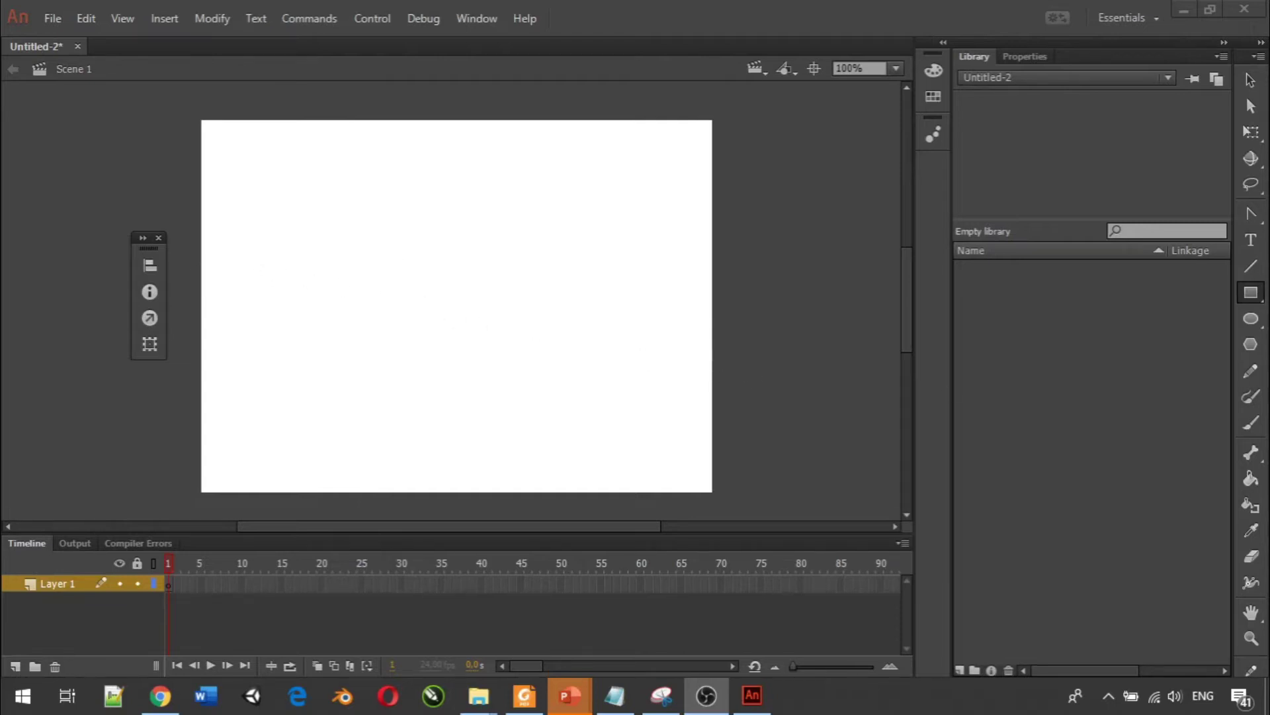
# Draw a red square in the upper-left area of the stage with the Rectangle tool.
pyautogui.press('p')
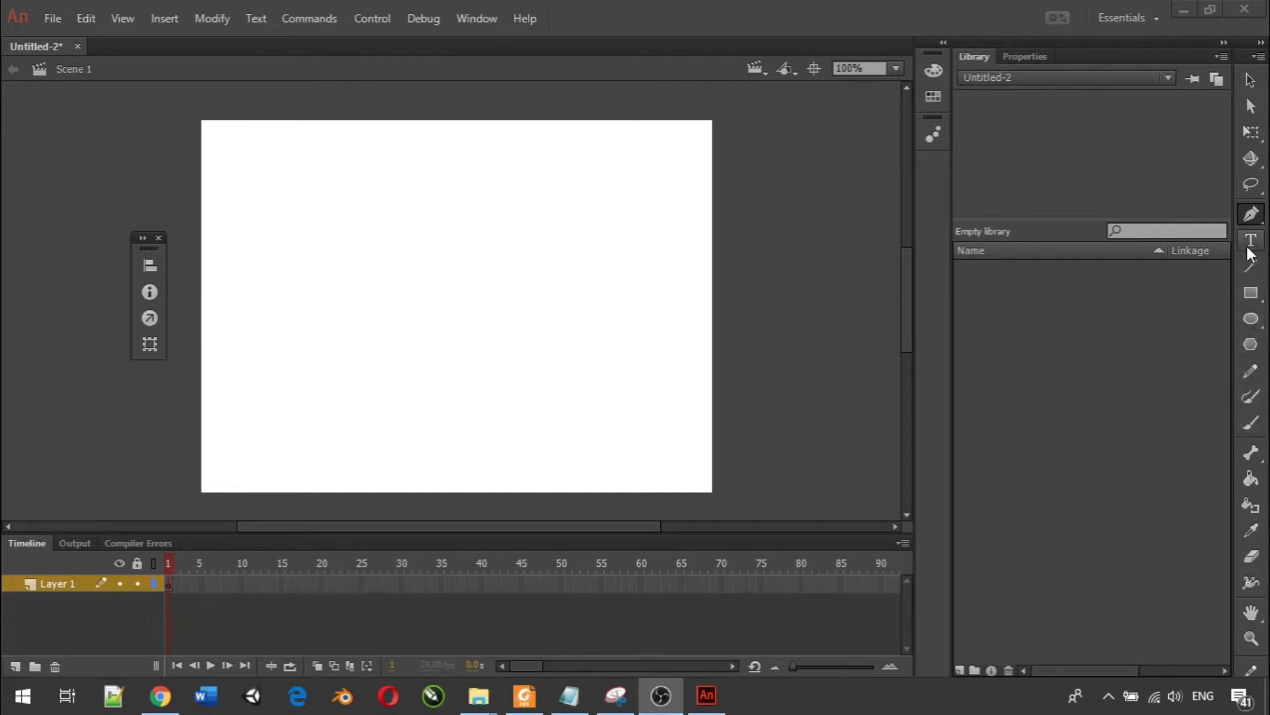
pyautogui.click(1252, 298)
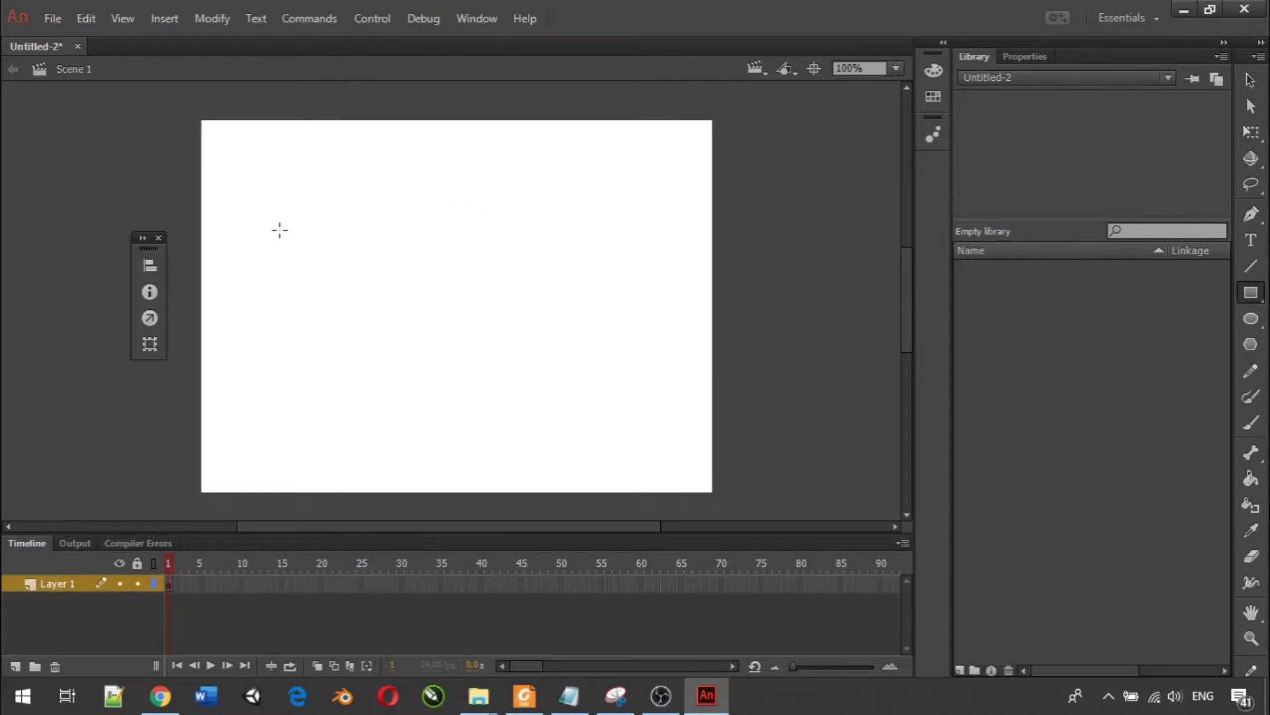
pyautogui.moveTo(276, 227); pyautogui.dragTo(365, 319)
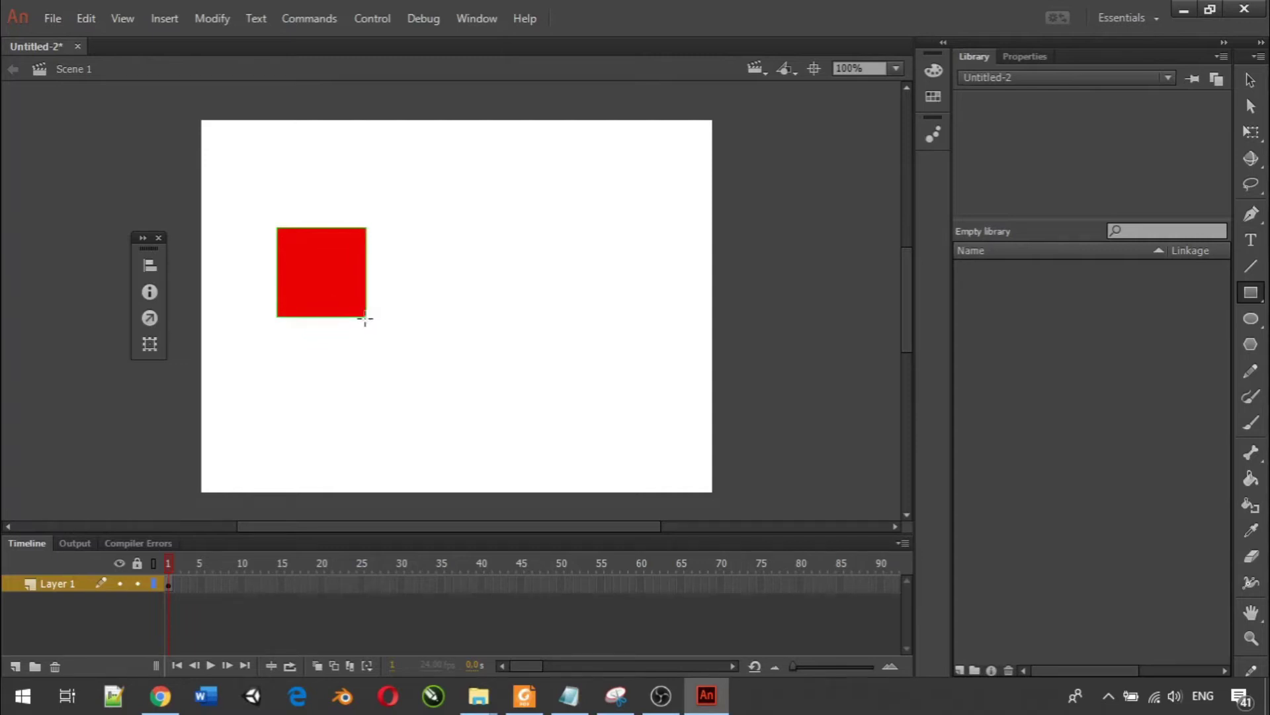
# Bend the red square's right edge outward into a curve with the Selection tool.
pyautogui.click(1254, 80)
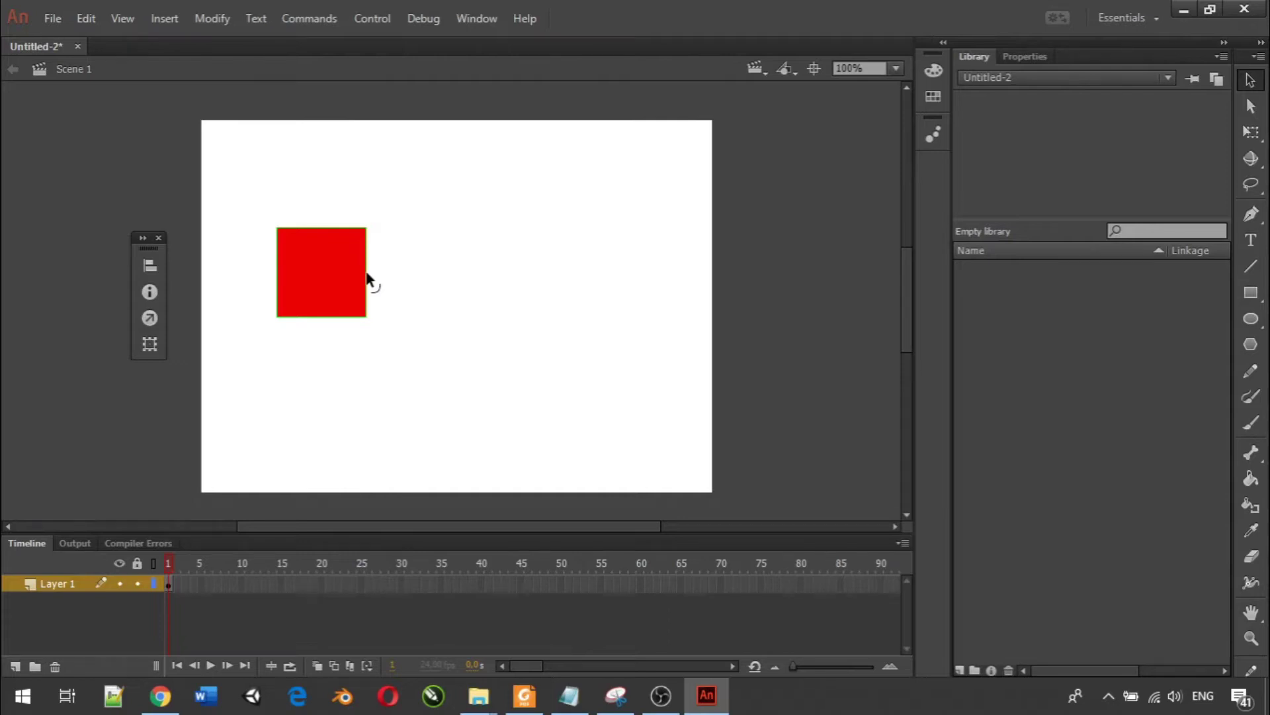
pyautogui.moveTo(369, 276); pyautogui.dragTo(338, 279)
pyautogui.moveTo(339, 271); pyautogui.dragTo(407, 268)
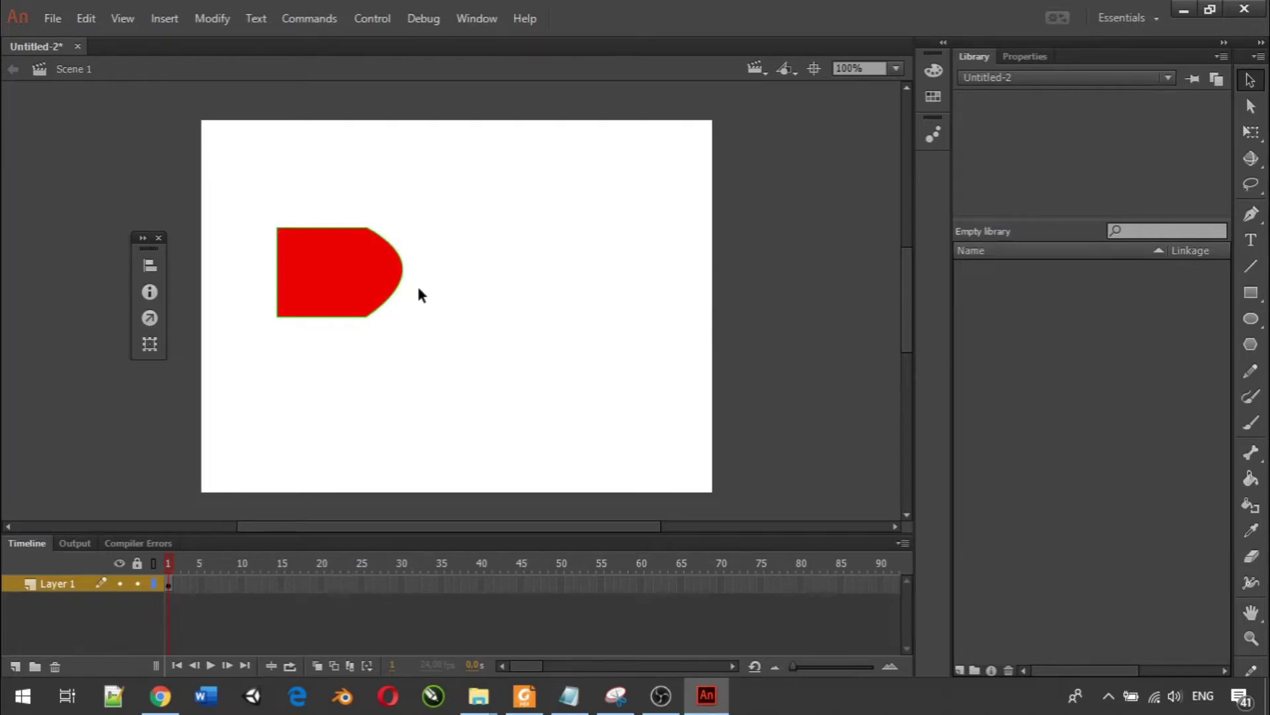
pyautogui.click(1251, 107)
pyautogui.click(1251, 80)
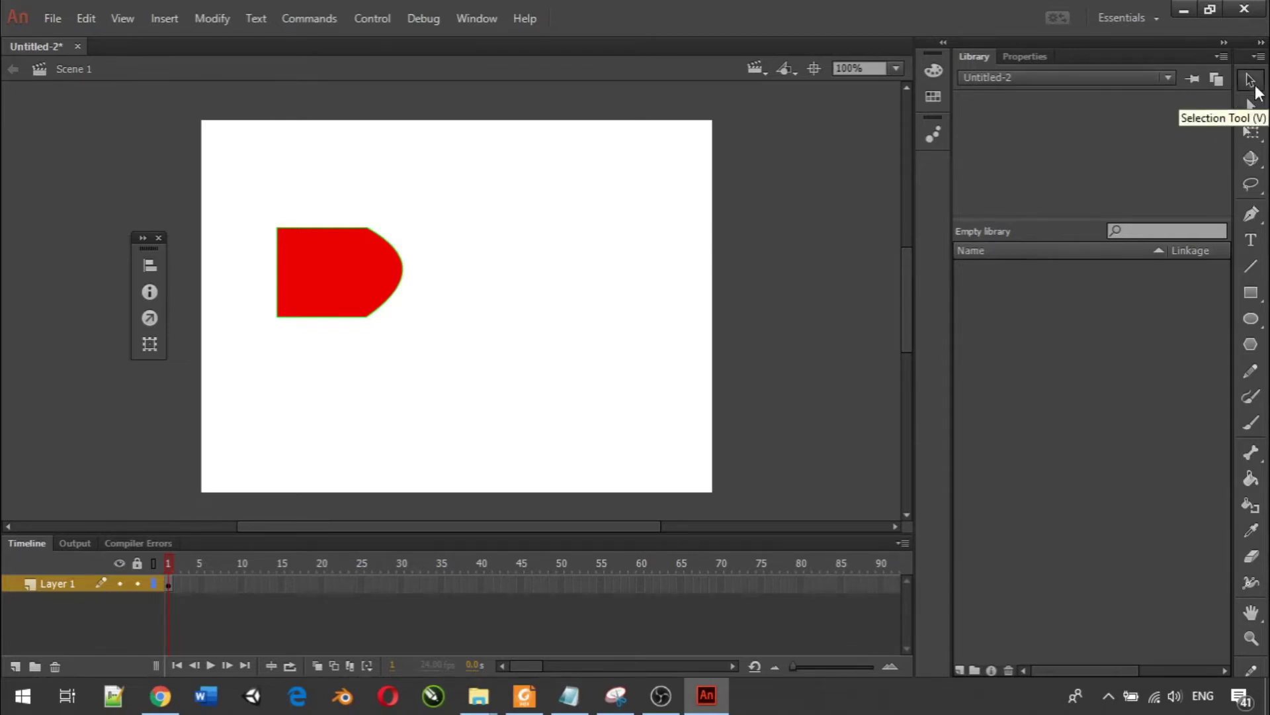
pyautogui.moveTo(487, 371); pyautogui.dragTo(241, 207)
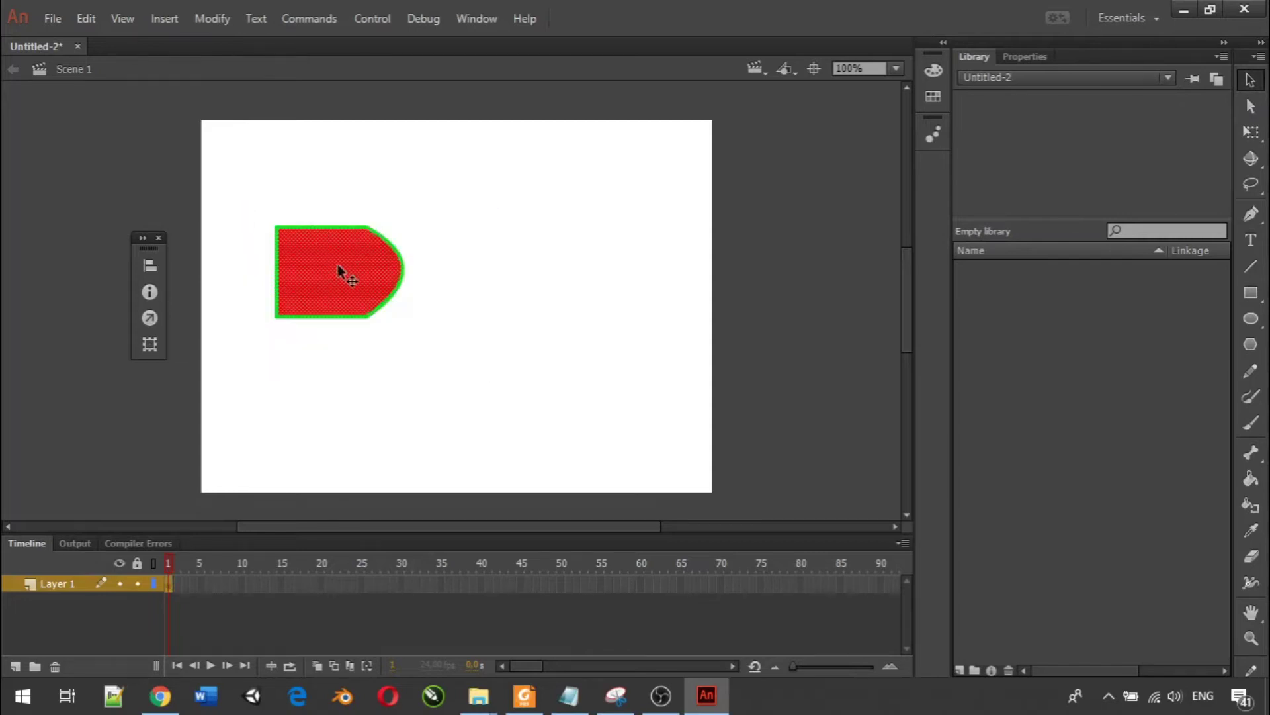
pyautogui.rightClick(339, 269)
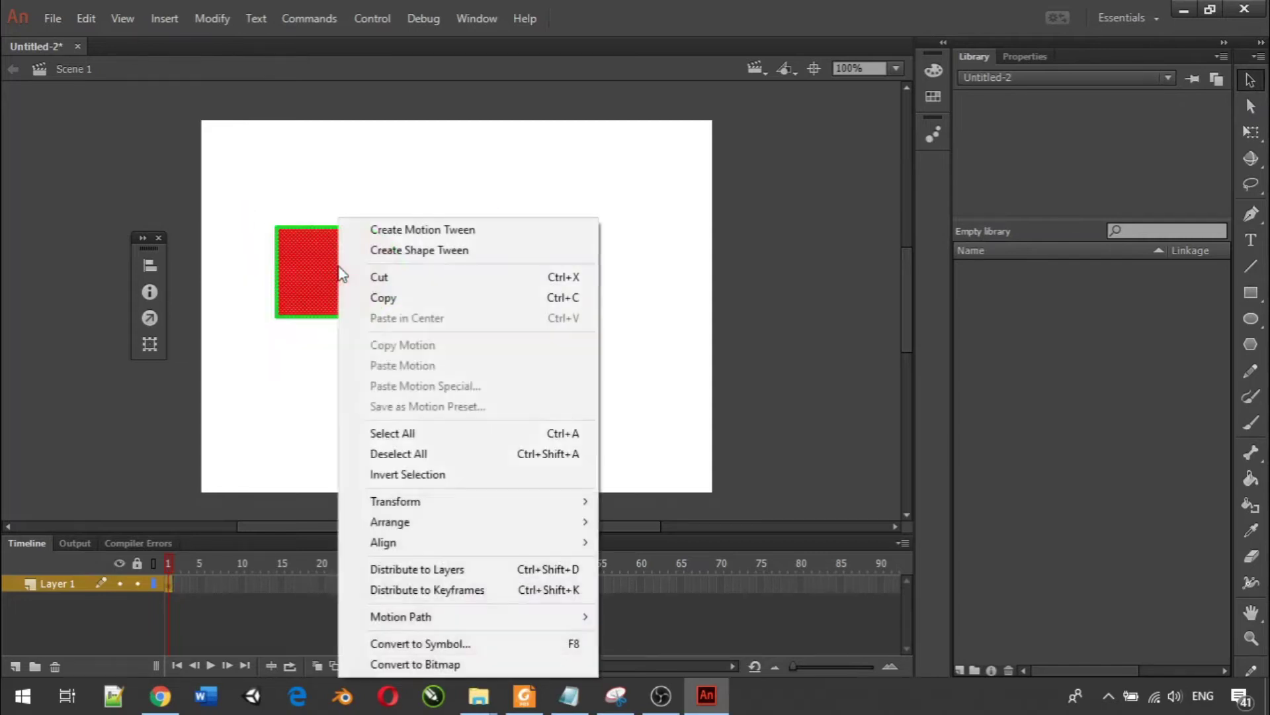
pyautogui.click(459, 645)
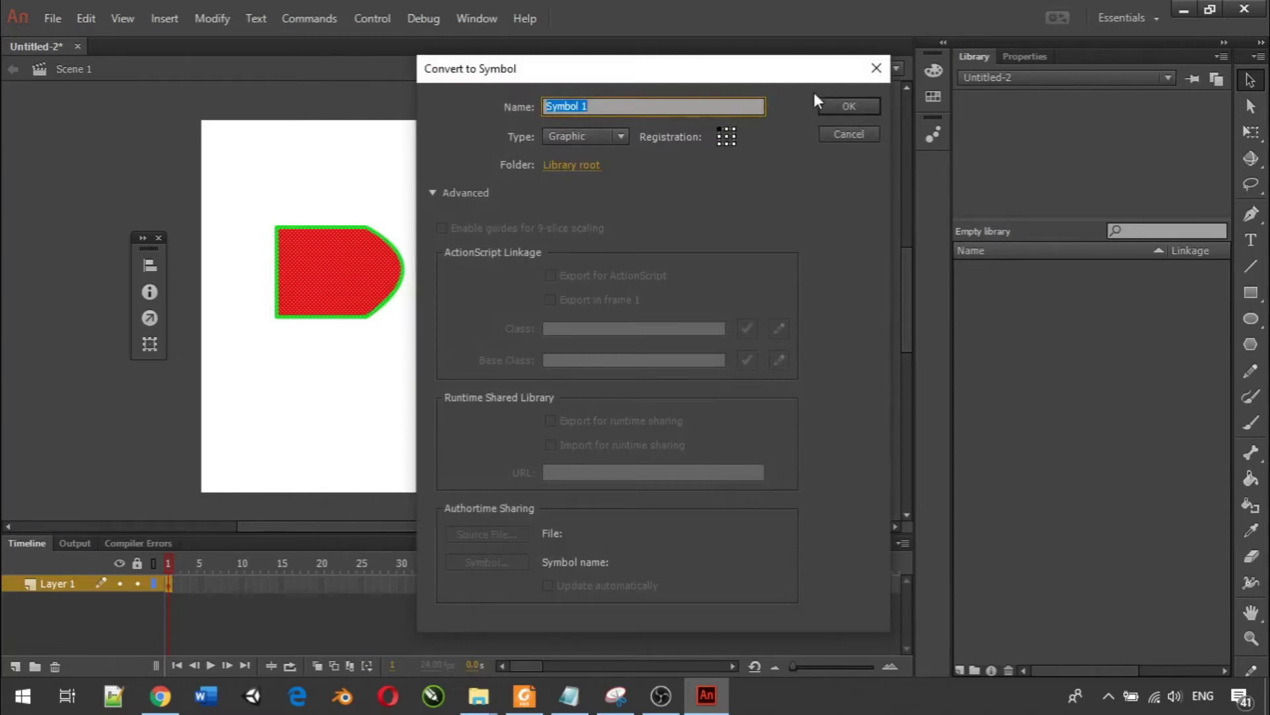
pyautogui.click(874, 69)
pyautogui.click(411, 274)
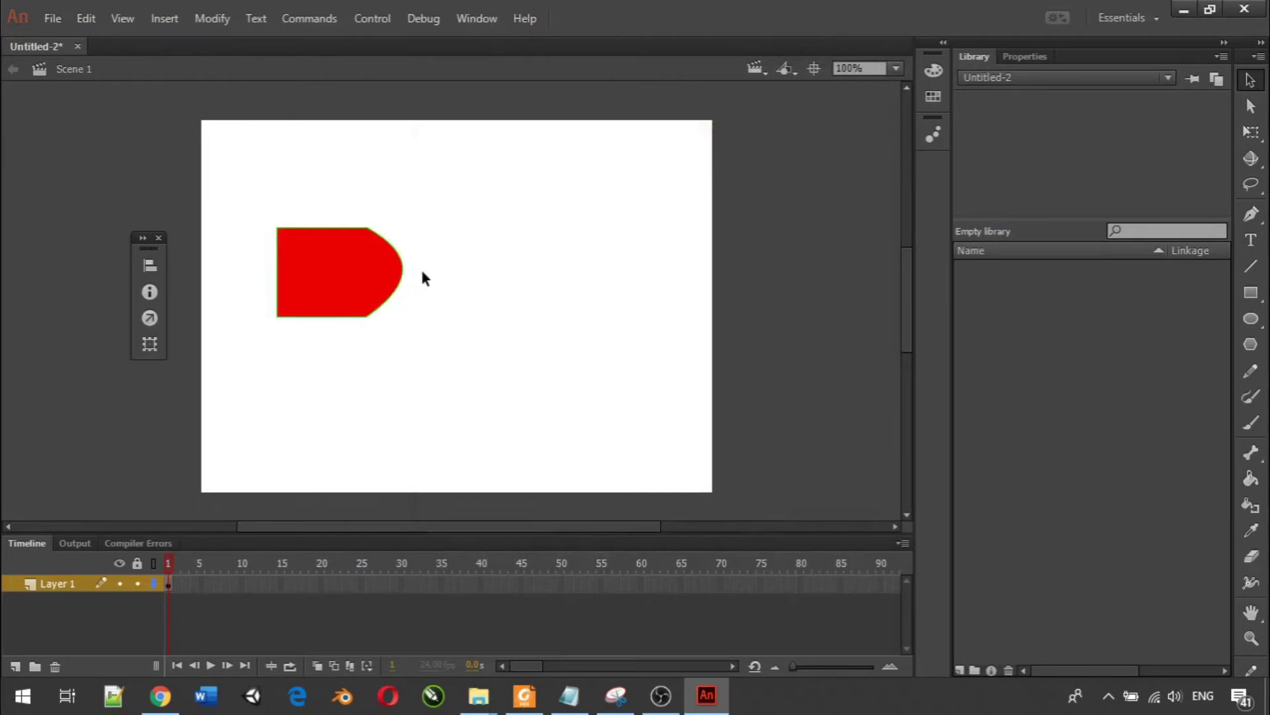
# Flatten the shape's curved right edge, then bow it outward again slightly further than before.
pyautogui.moveTo(401, 281); pyautogui.dragTo(358, 284)
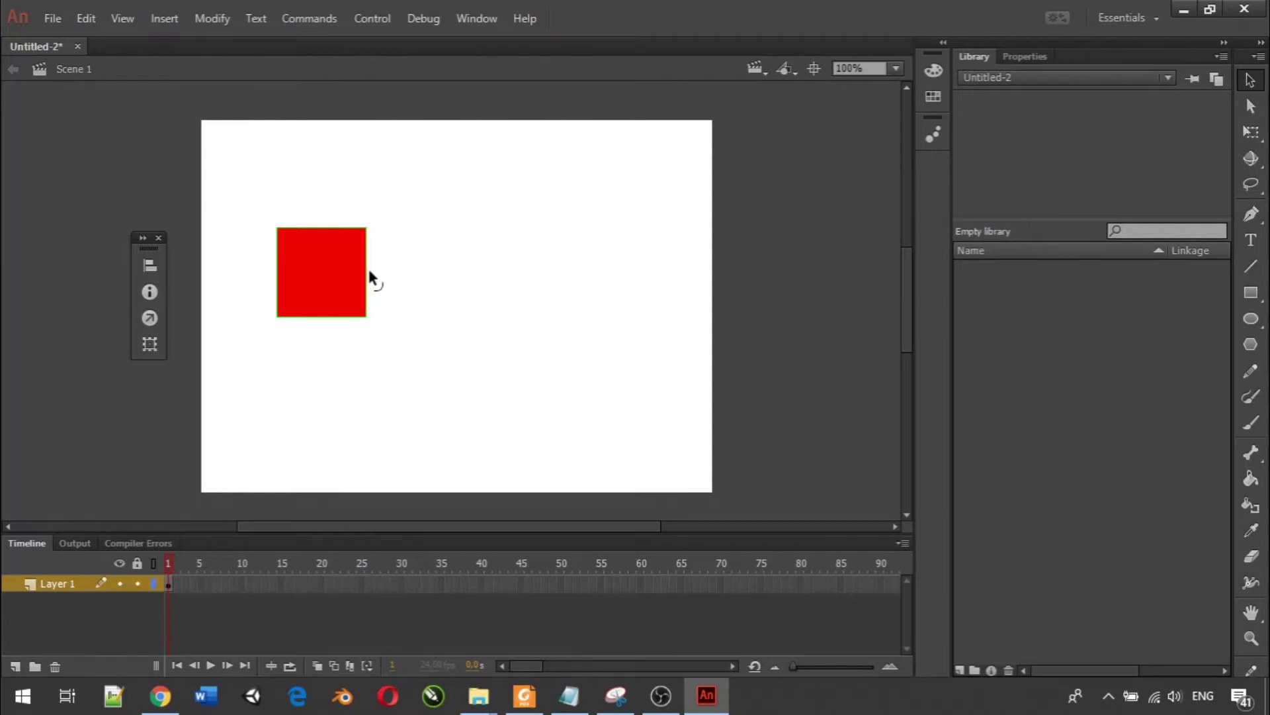
pyautogui.moveTo(365, 273); pyautogui.dragTo(407, 284)
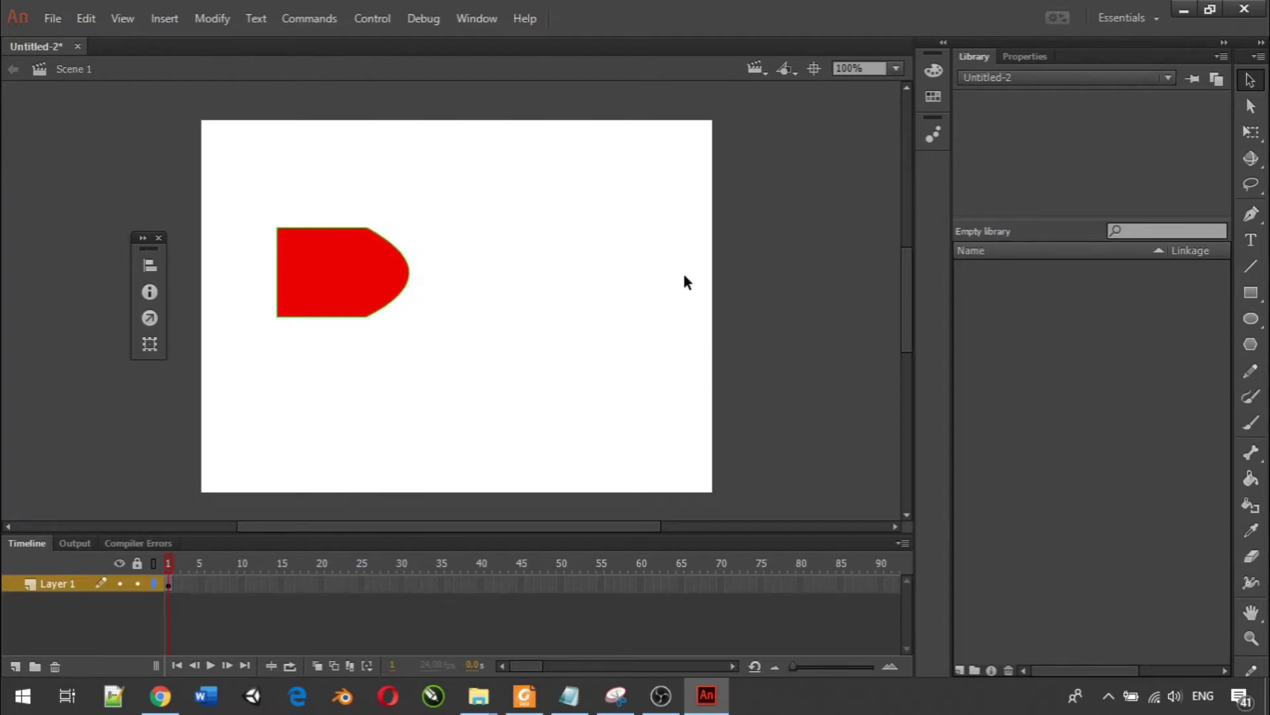
# Show the anchor points on the red shape's outline with the Pen tool.
pyautogui.click(1251, 223)
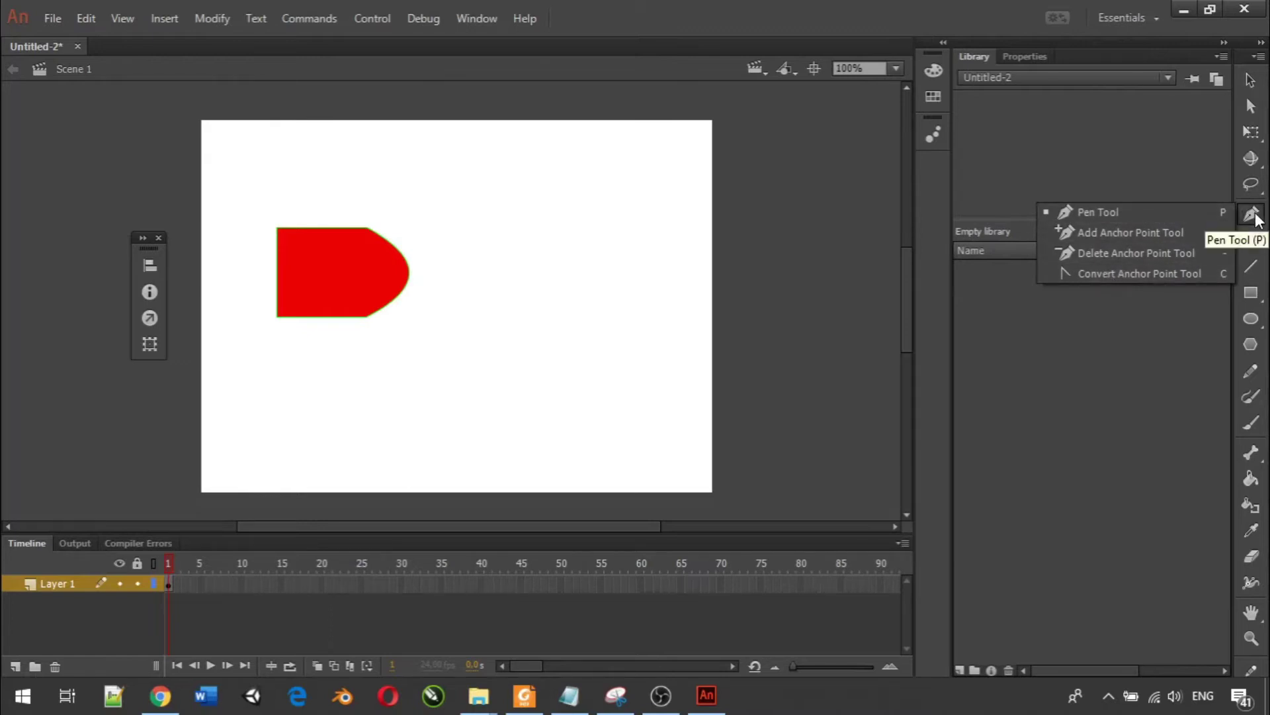
pyautogui.click(1150, 212)
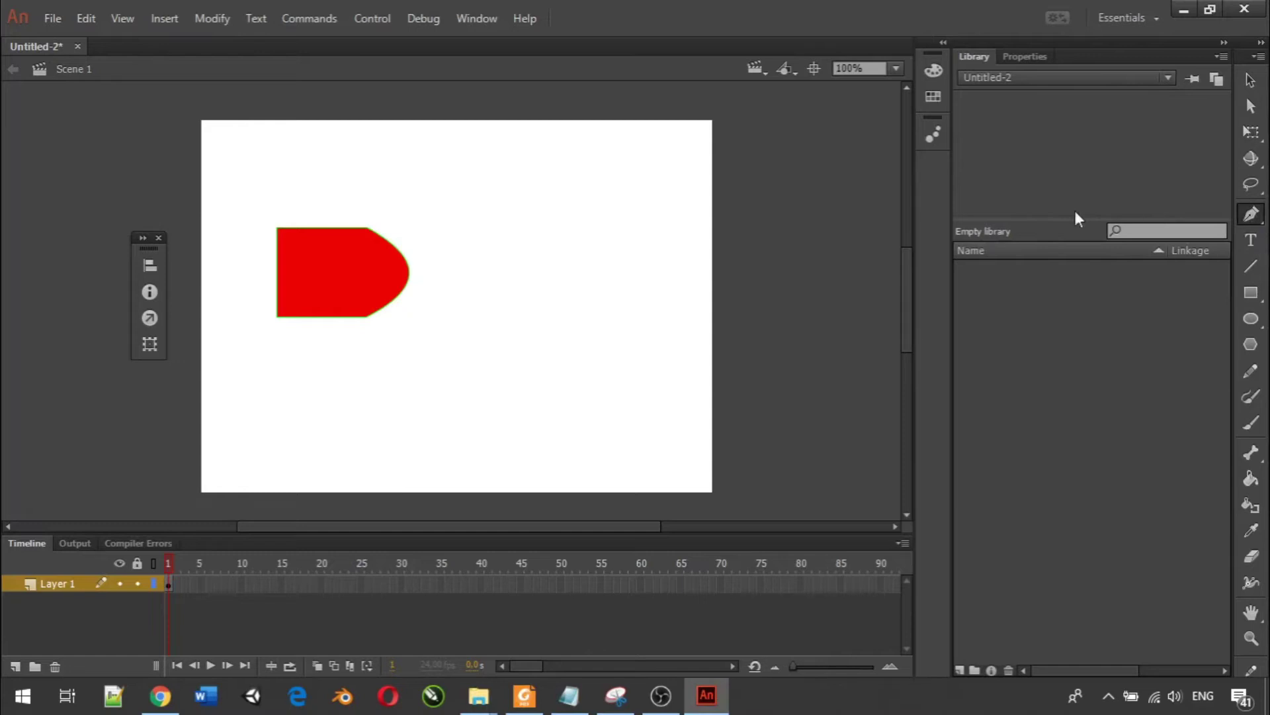
pyautogui.click(341, 229)
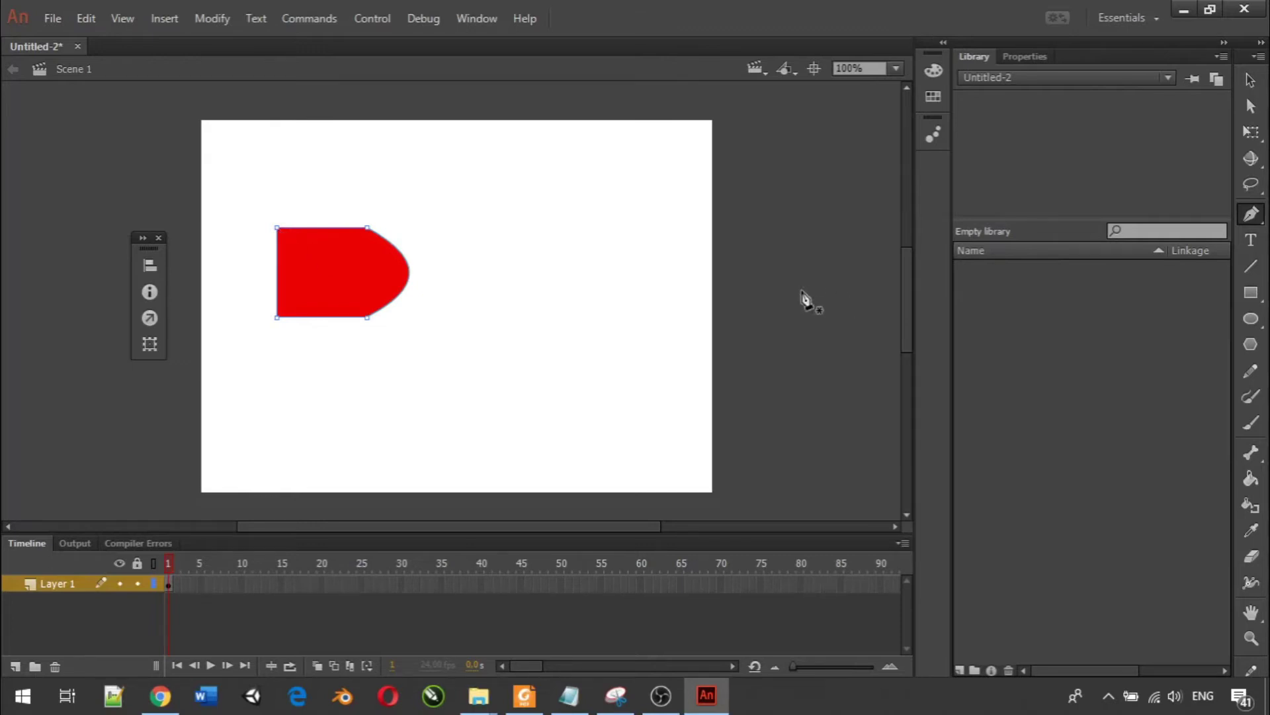
# Add an anchor point near the middle of the red shape's straight left edge.
pyautogui.click(1251, 213)
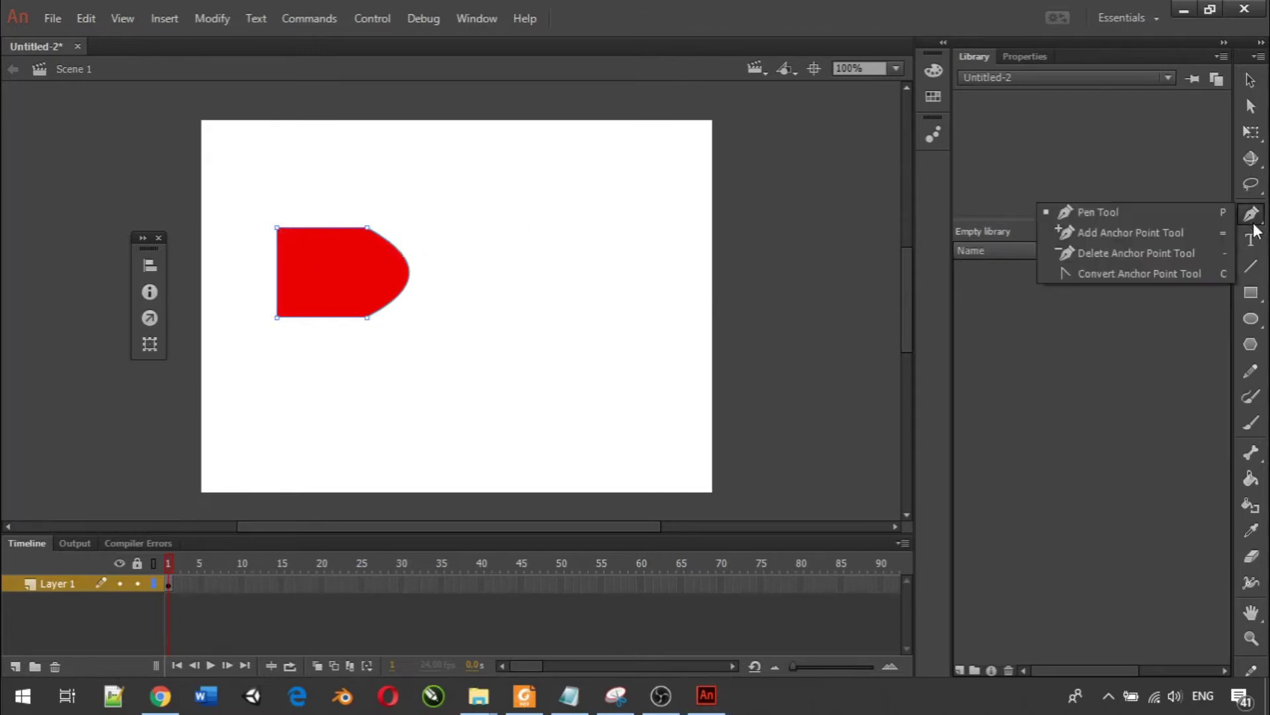
pyautogui.click(1166, 233)
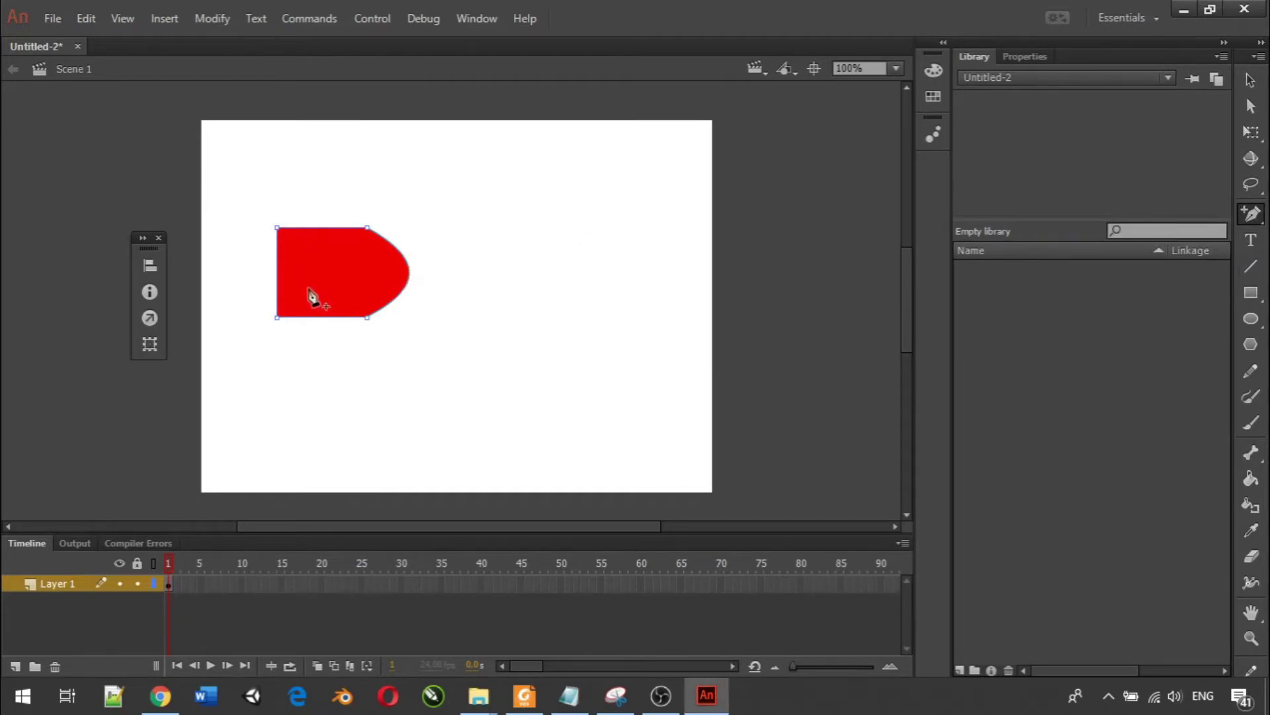
pyautogui.click(278, 269)
# Delete the added left-edge anchor point and the shape's top-left corner anchor point with the Delete Anchor Point tool.
pyautogui.click(1253, 218)
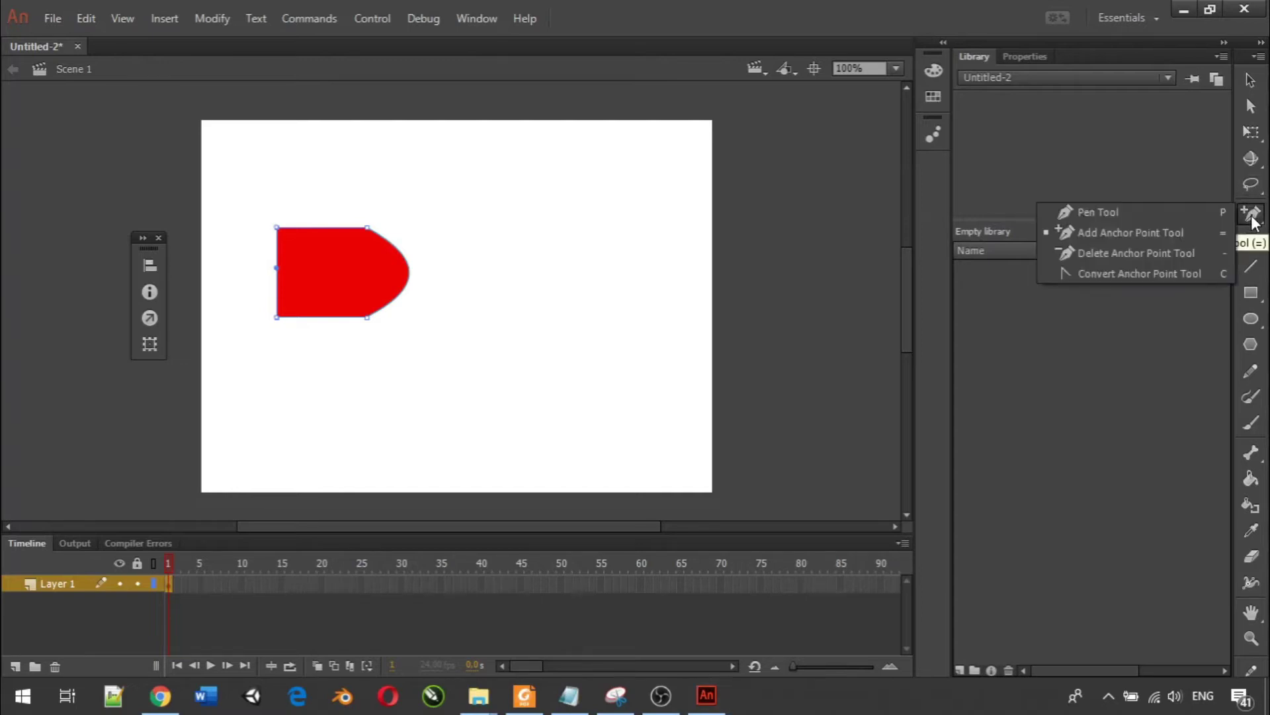
pyautogui.click(1214, 253)
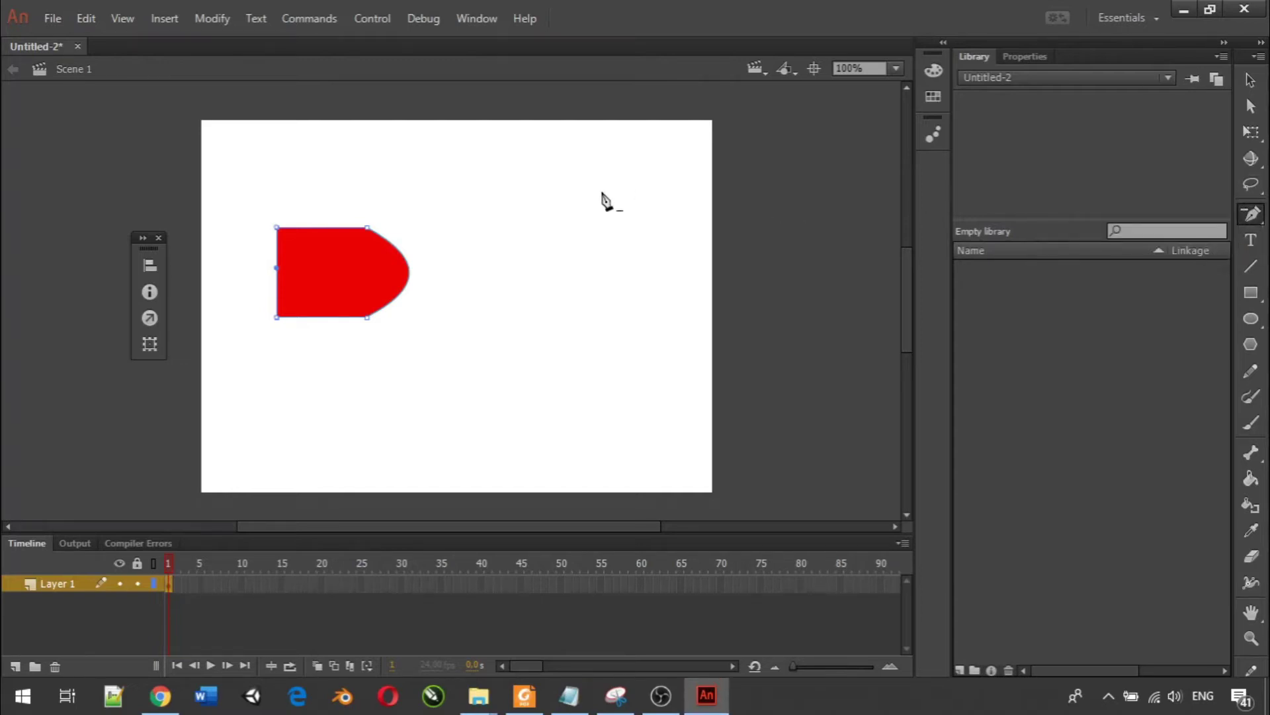
pyautogui.click(277, 276)
pyautogui.click(278, 228)
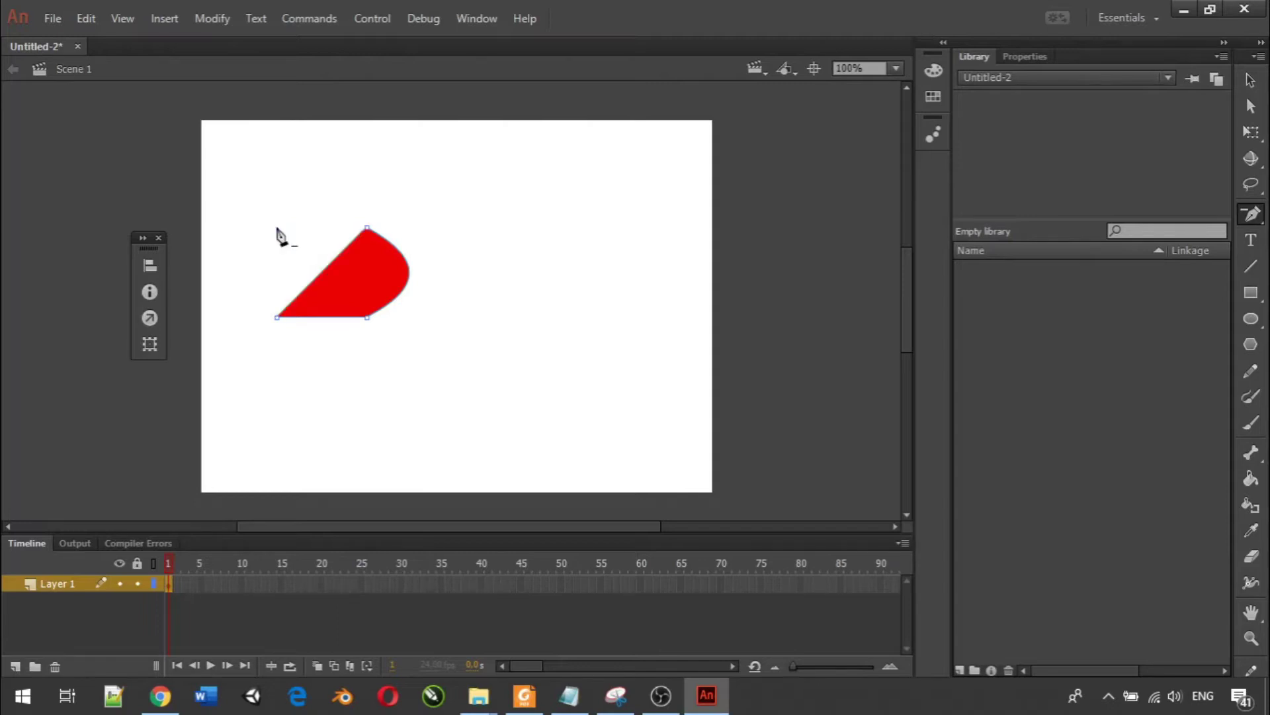
# Undo the deletion of the shape's top-left corner anchor point.
pyautogui.hotkey('ctrl', 'z')
pyautogui.hotkey('ctrl', 'z')
pyautogui.keyDown('ctrl'); pyautogui.click(391, 365); pyautogui.keyUp('ctrl')
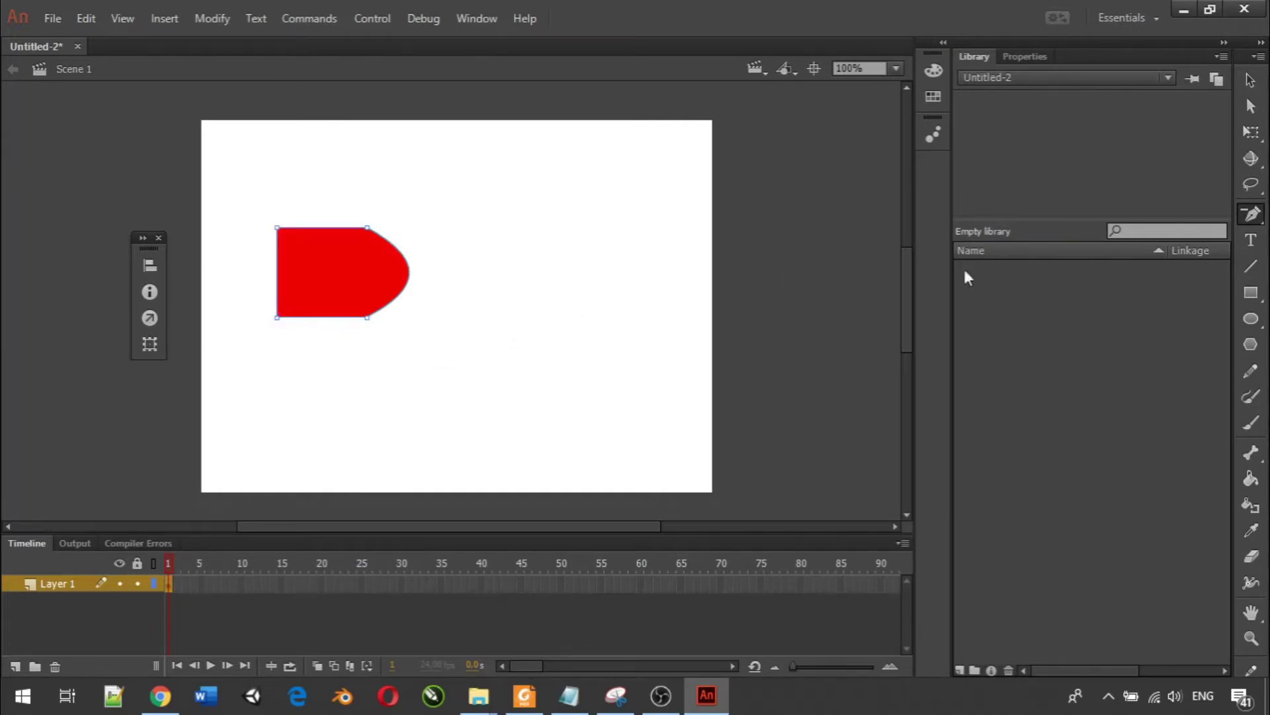
# Move the shape's top-left and bottom-left corner points diagonally outward with the Subselection tool.
pyautogui.click(1243, 216)
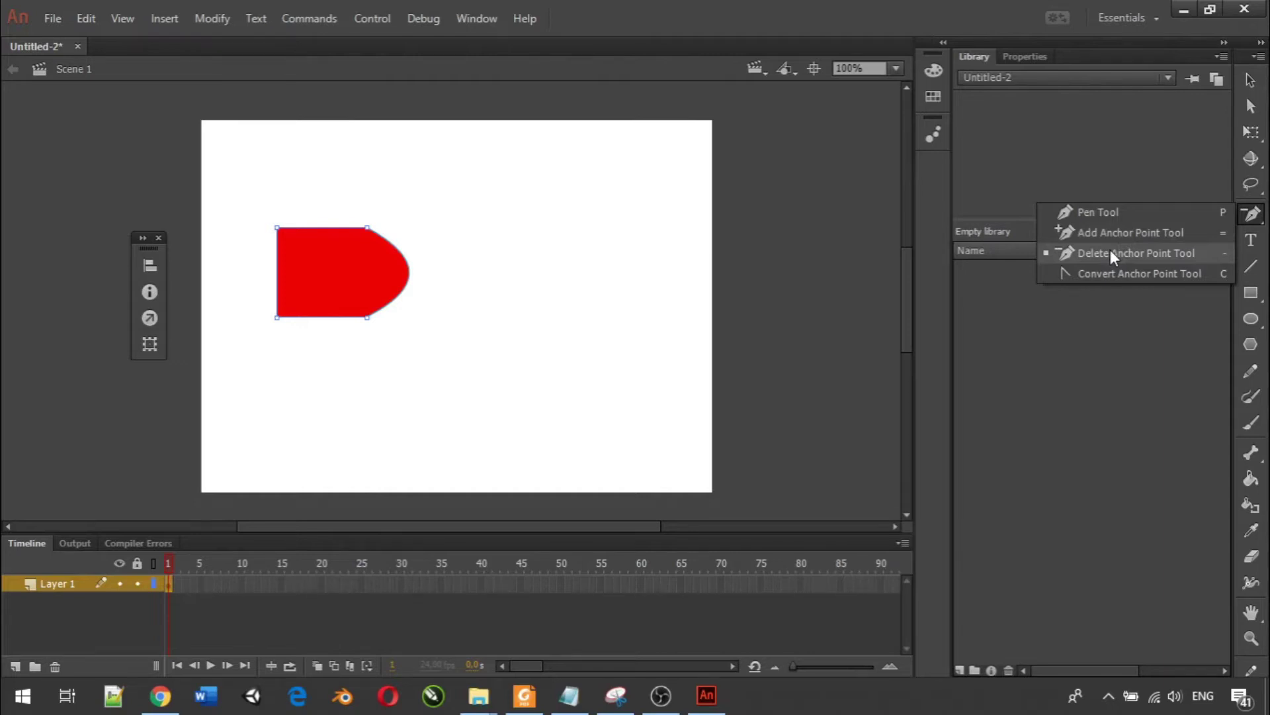
pyautogui.click(1250, 114)
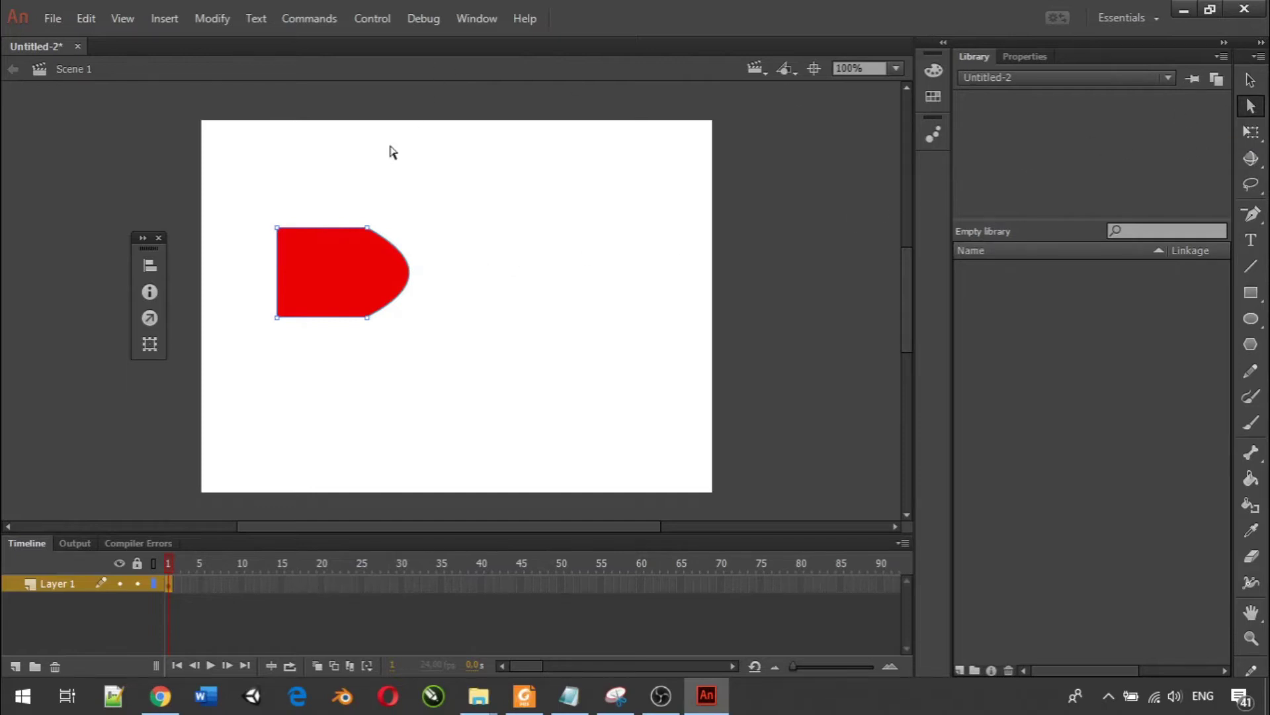
pyautogui.moveTo(277, 227); pyautogui.dragTo(237, 186)
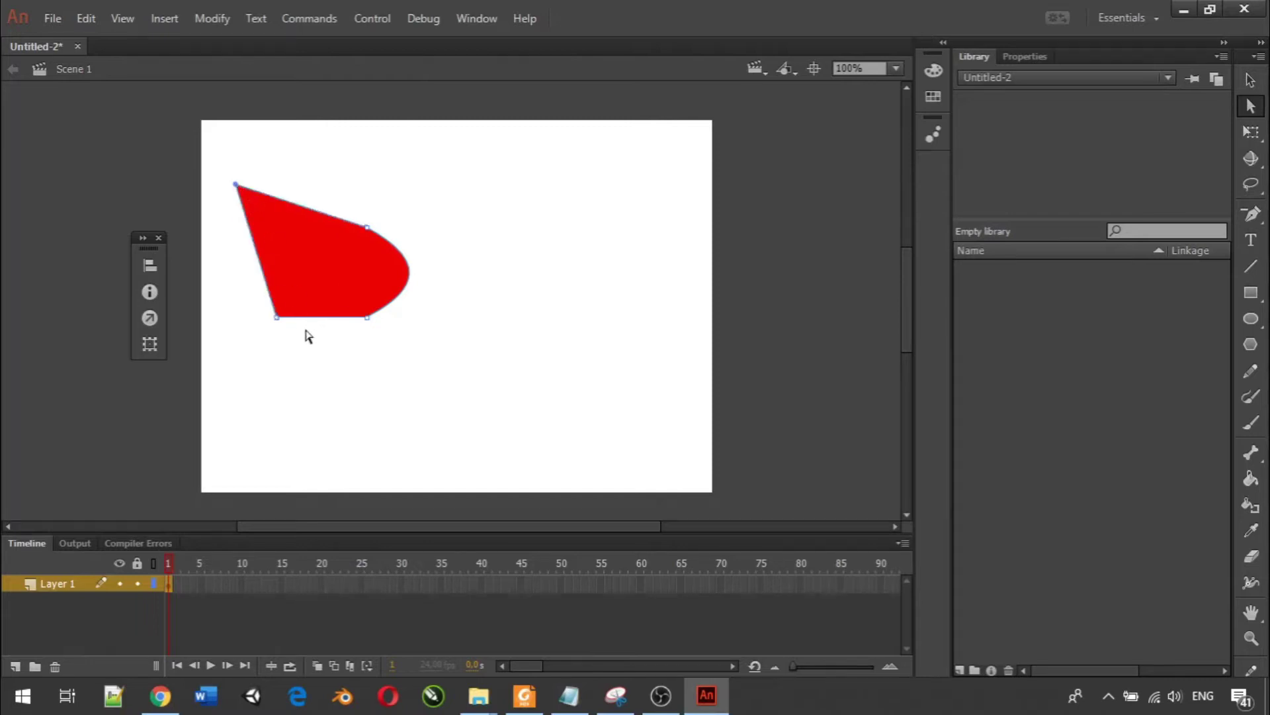
pyautogui.moveTo(277, 317); pyautogui.dragTo(228, 388)
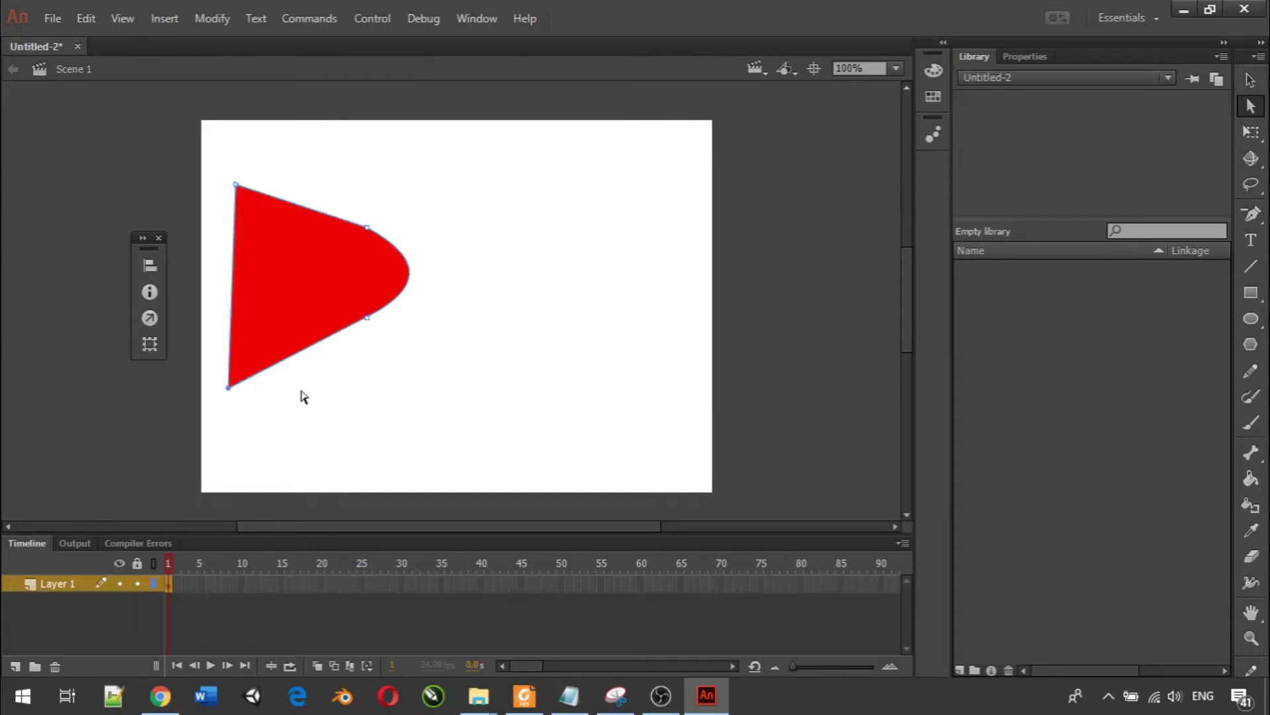
# Undo the outward moves of the shape's two left corner points.
pyautogui.hotkey('ctrl', 'z')
pyautogui.hotkey('ctrl', 'z')
pyautogui.hotkey('ctrl', 'z')
pyautogui.hotkey('ctrl', 'z')
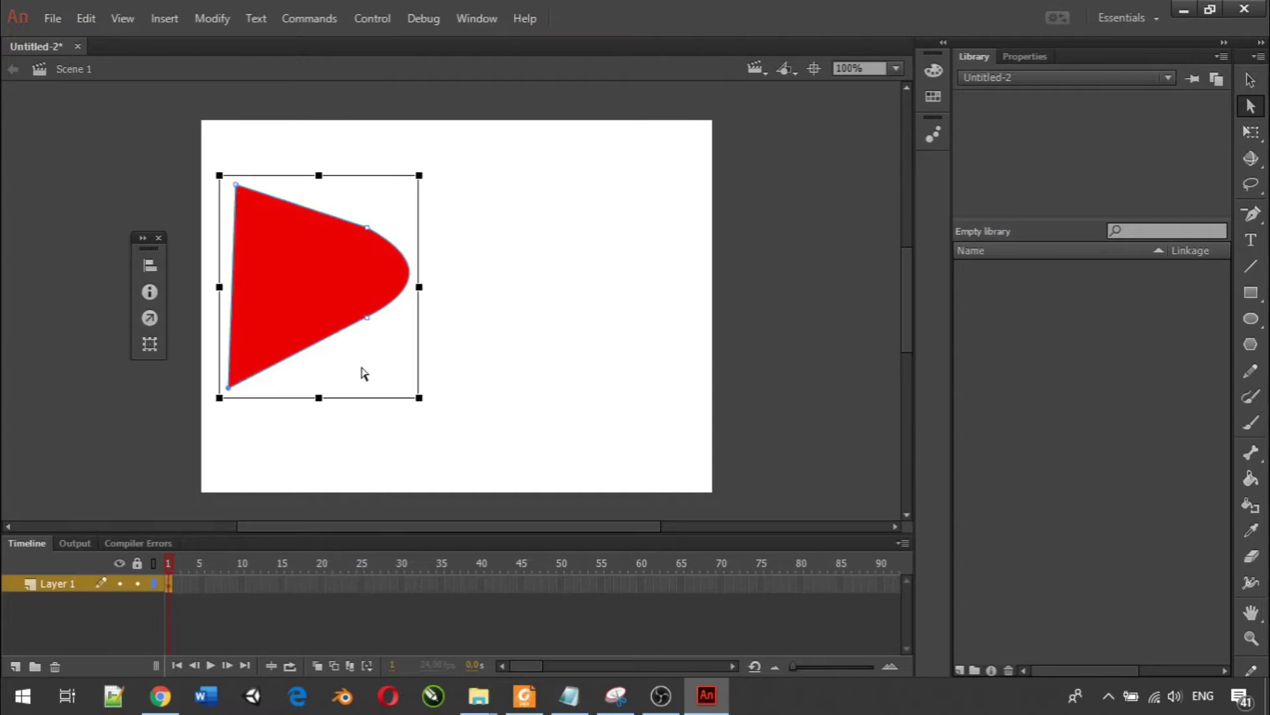
# Adjust both direction handles of the shape's right-hand curve to make its bulge slightly shallower.
pyautogui.click(367, 320)
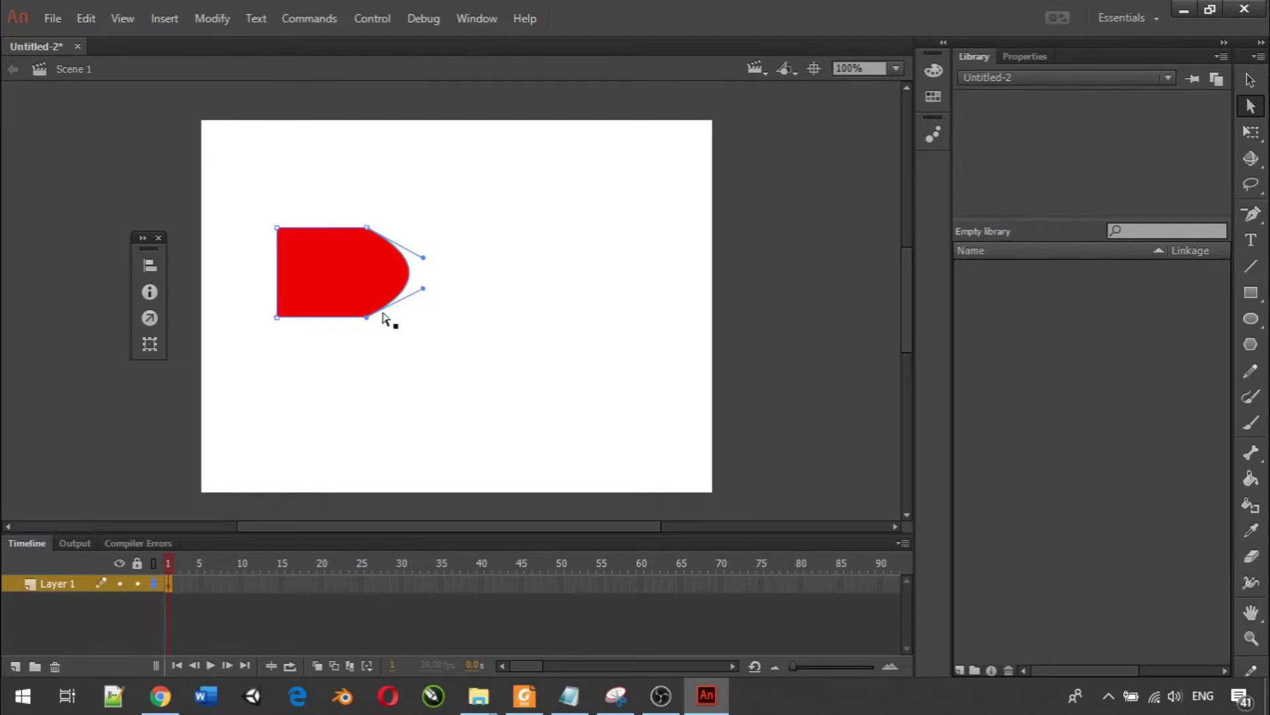
pyautogui.moveTo(423, 289)
pyautogui.mouseDown()
pyautogui.moveTo(431, 328)
pyautogui.moveTo(476, 291)
pyautogui.moveTo(596, 284)
pyautogui.moveTo(575, 274)
pyautogui.moveTo(400, 288)
pyautogui.moveTo(415, 292)
pyautogui.mouseUp()
pyautogui.moveTo(421, 249); pyautogui.dragTo(419, 248)
# Add an anchor point at the middle of the shape's right-hand curve with the Add Anchor Point tool.
pyautogui.click(1251, 213)
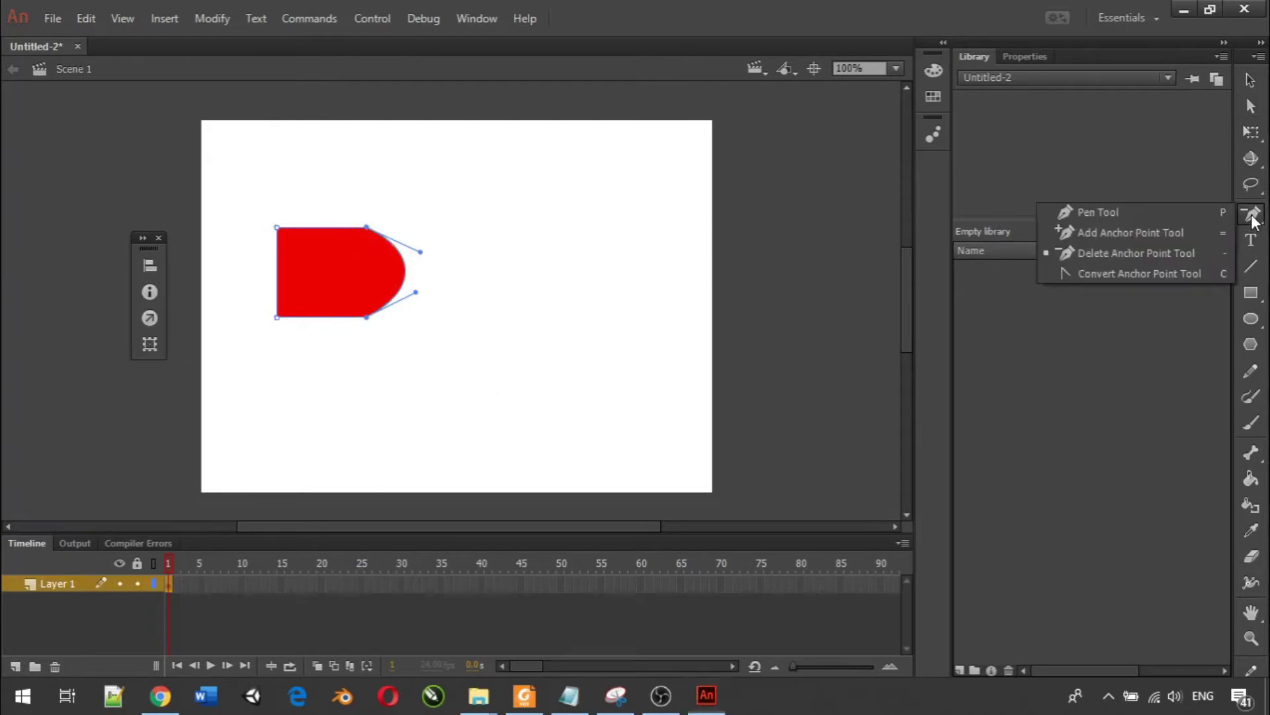
pyautogui.click(1169, 232)
pyautogui.click(406, 271)
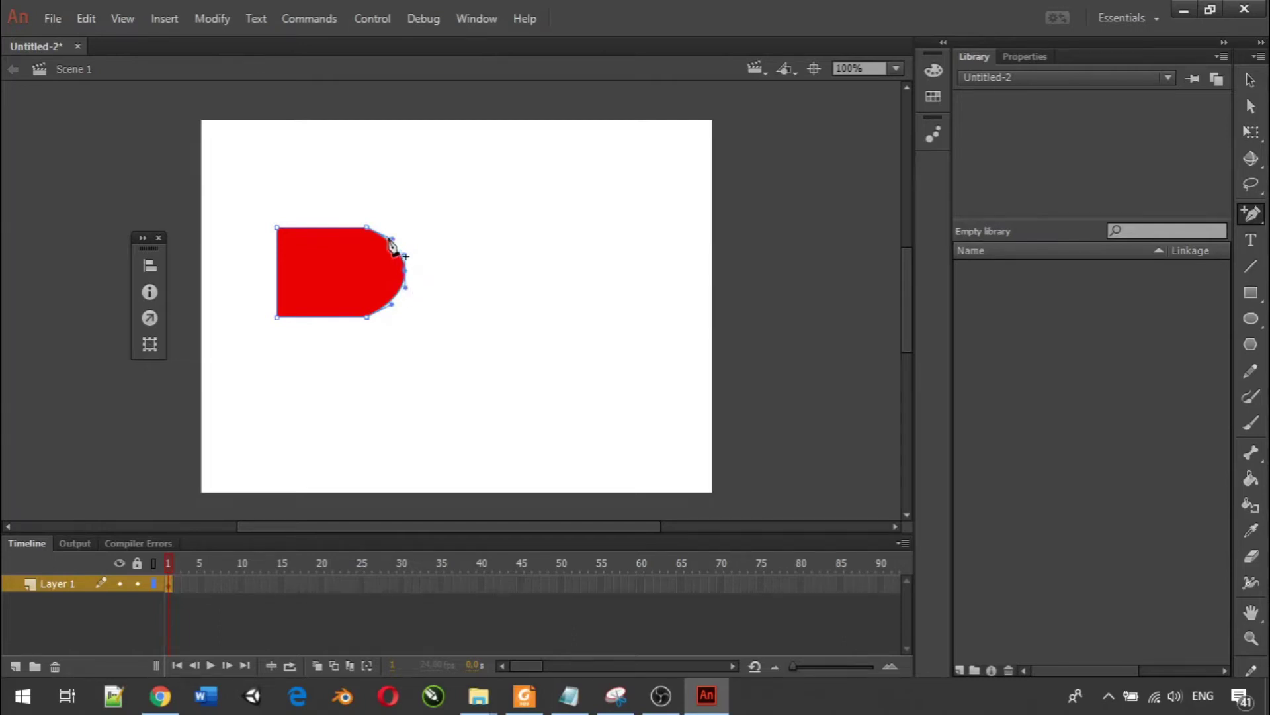
pyautogui.click(405, 271)
# Pull the right curve's middle anchor point horizontally outward into a long rounded nose with vertical direction handles, using the Subselection tool.
pyautogui.click(1252, 107)
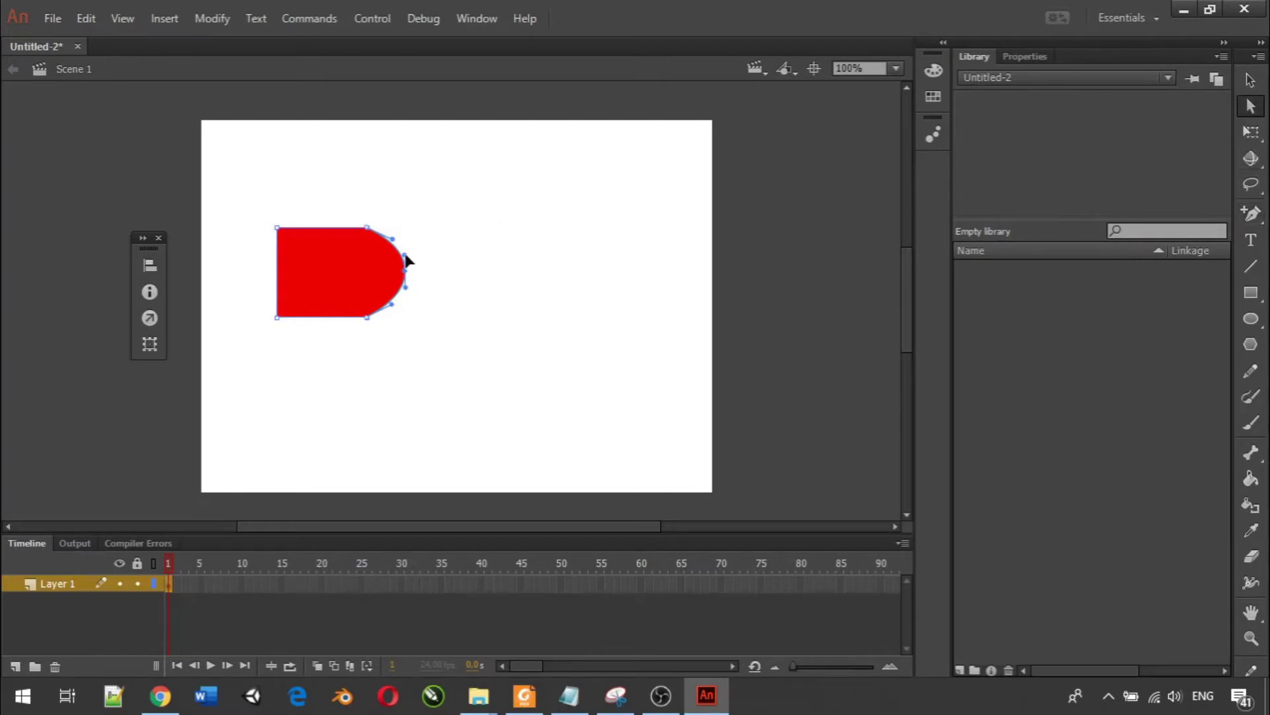
pyautogui.moveTo(405, 270); pyautogui.dragTo(476, 223)
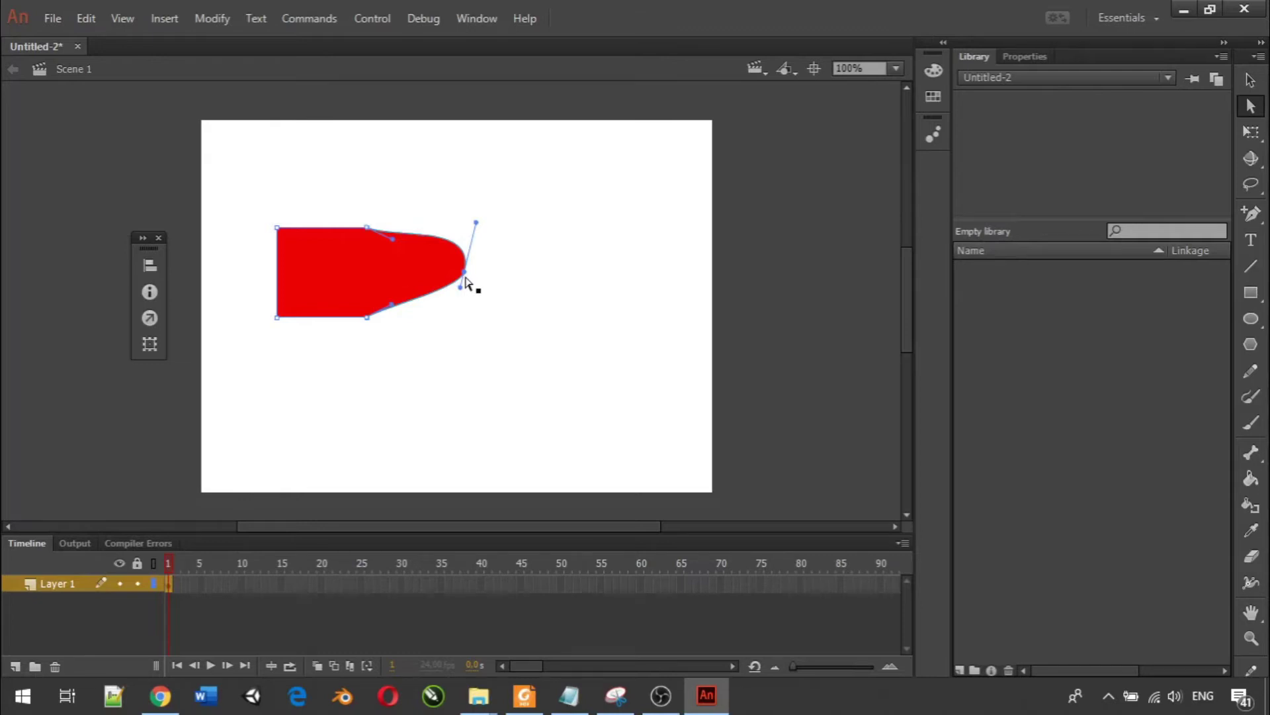
pyautogui.moveTo(464, 283); pyautogui.dragTo(465, 271)
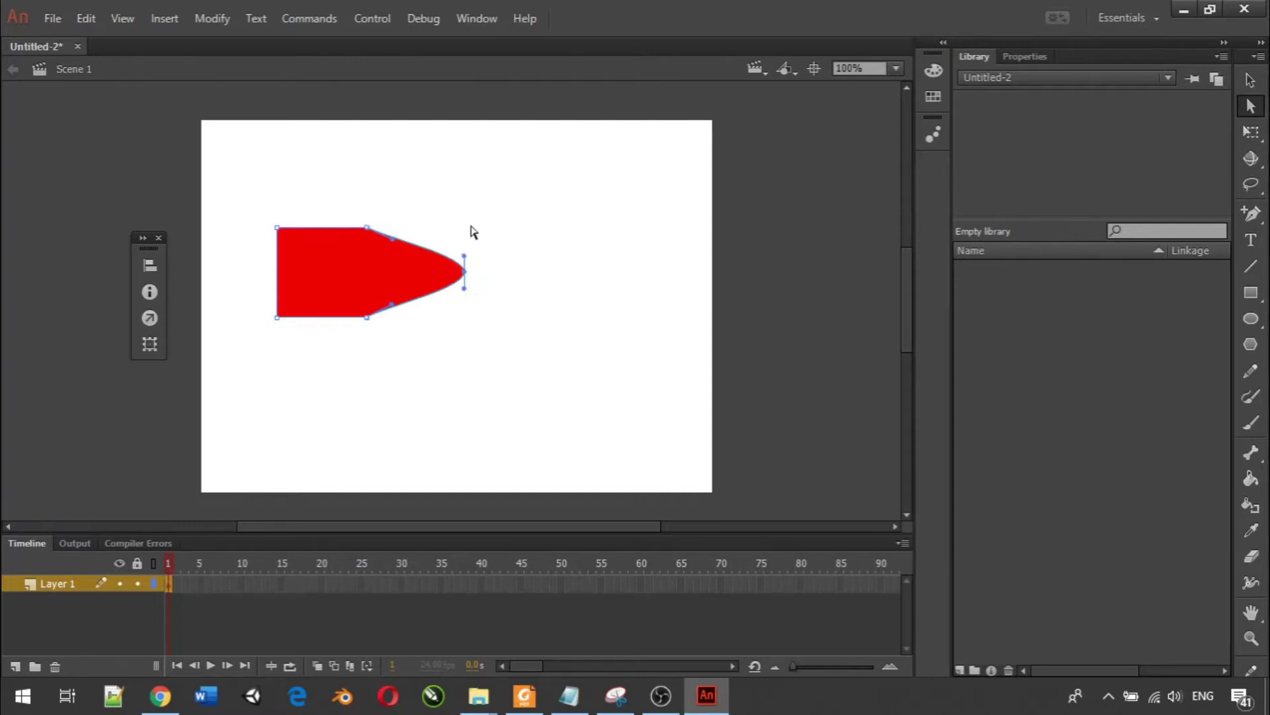
# Convert the anchor point at the tip of the nose into a sharp corner with the Convert Anchor Point tool.
pyautogui.click(1251, 213)
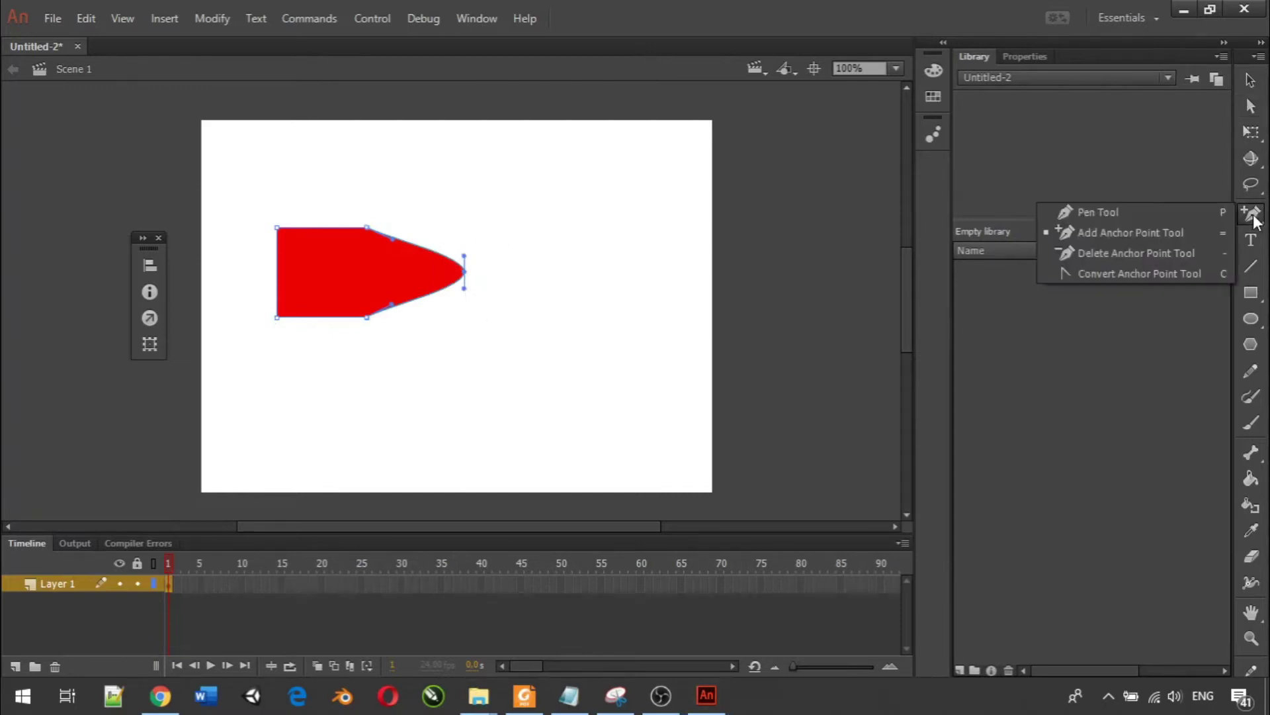
pyautogui.click(1149, 275)
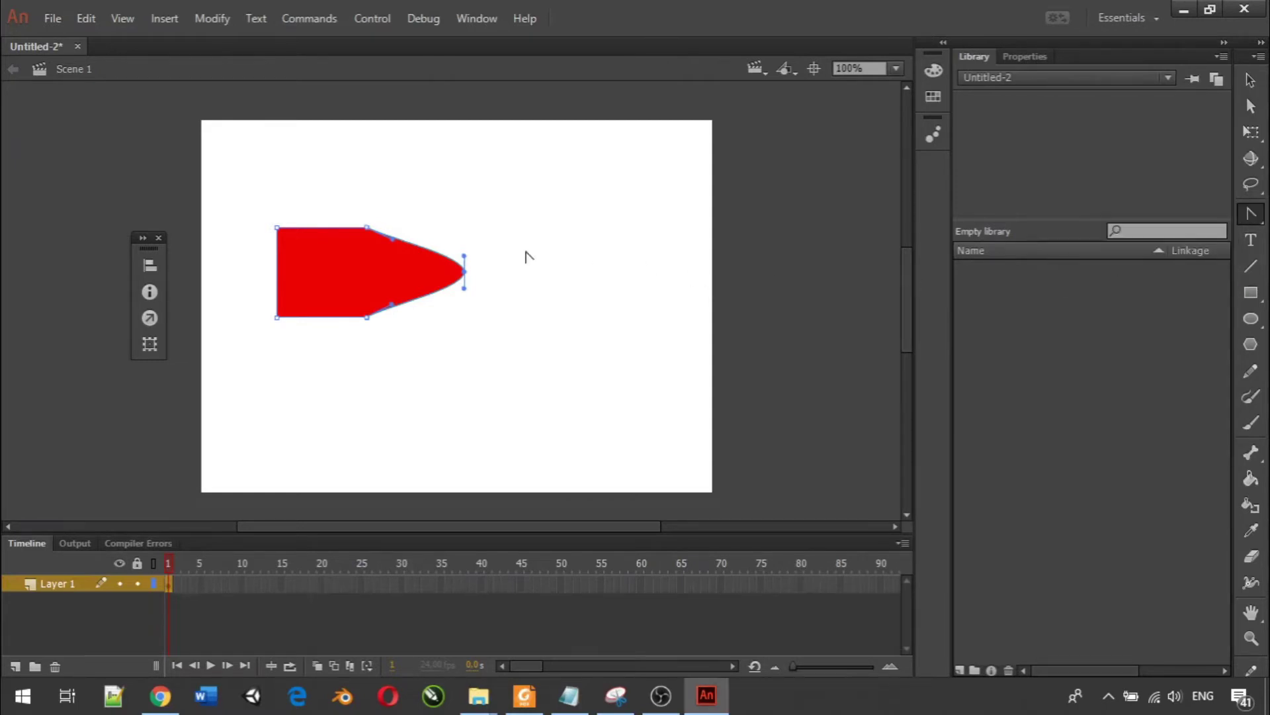
pyautogui.click(464, 271)
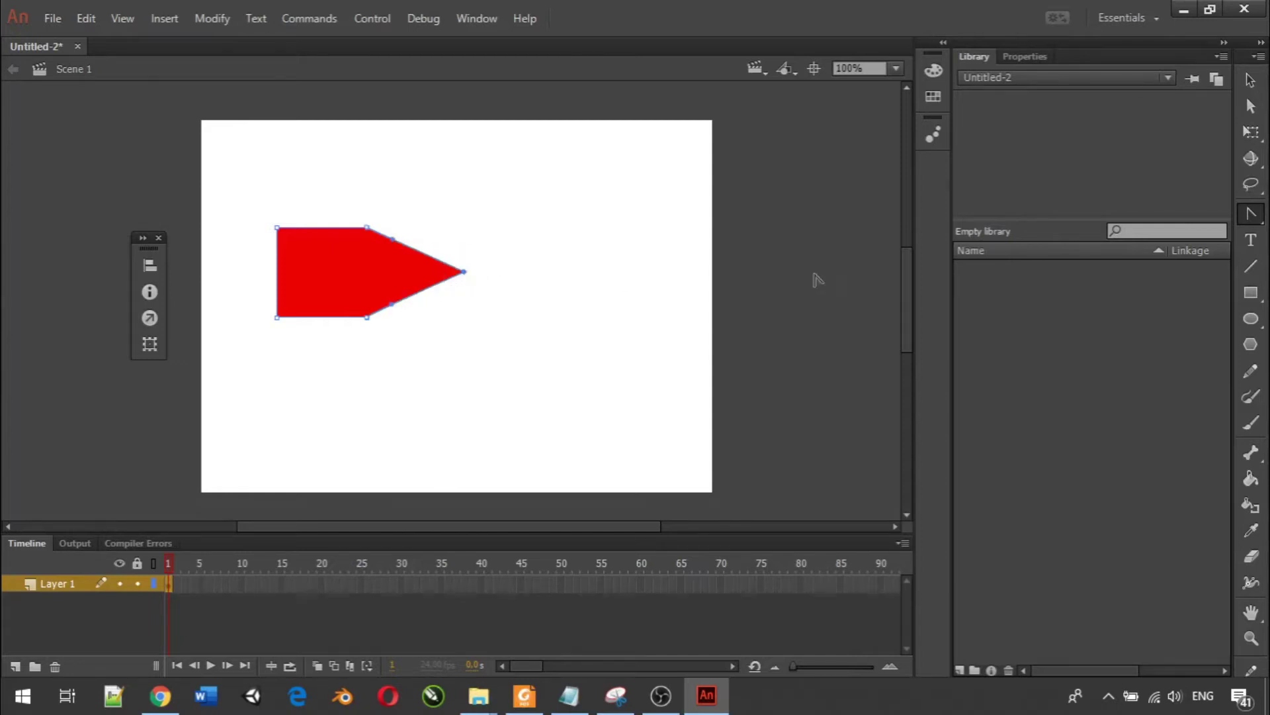
# Move the shape's tip anchor inward to form a notch and back outward to a shorter point, using the Subselection tool.
pyautogui.click(1251, 131)
pyautogui.click(1242, 112)
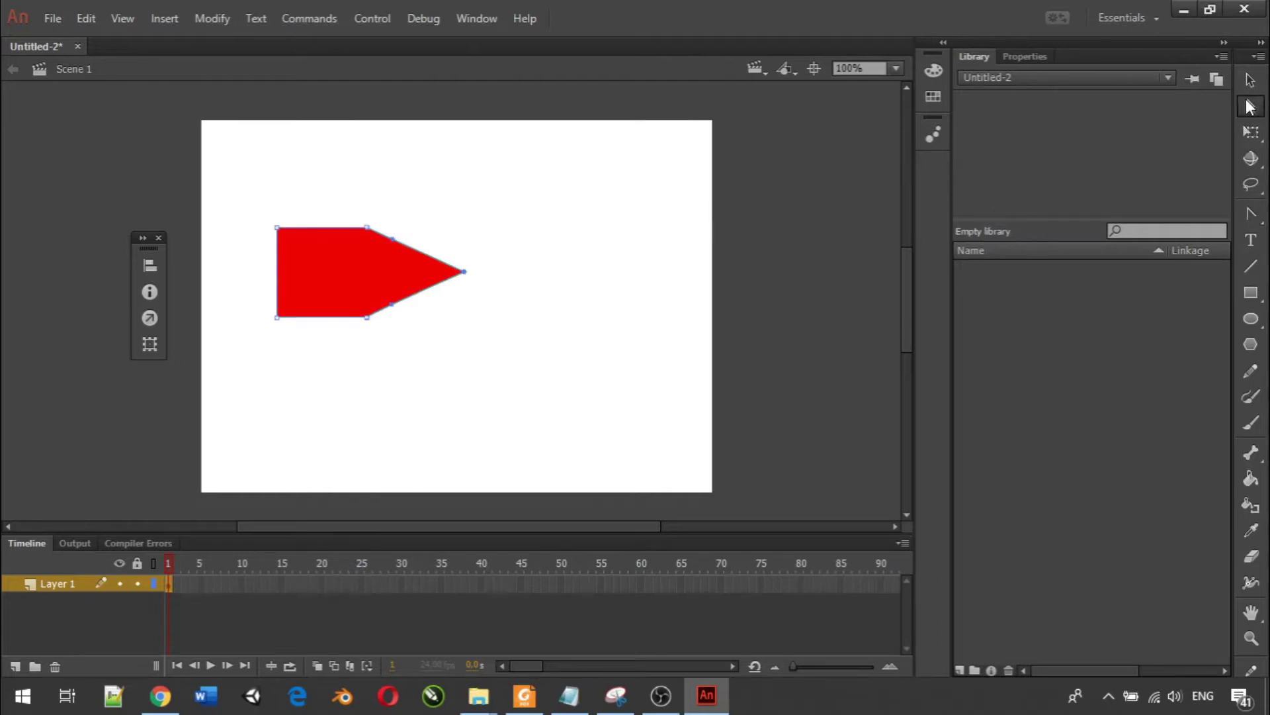
pyautogui.moveTo(447, 278); pyautogui.dragTo(369, 276)
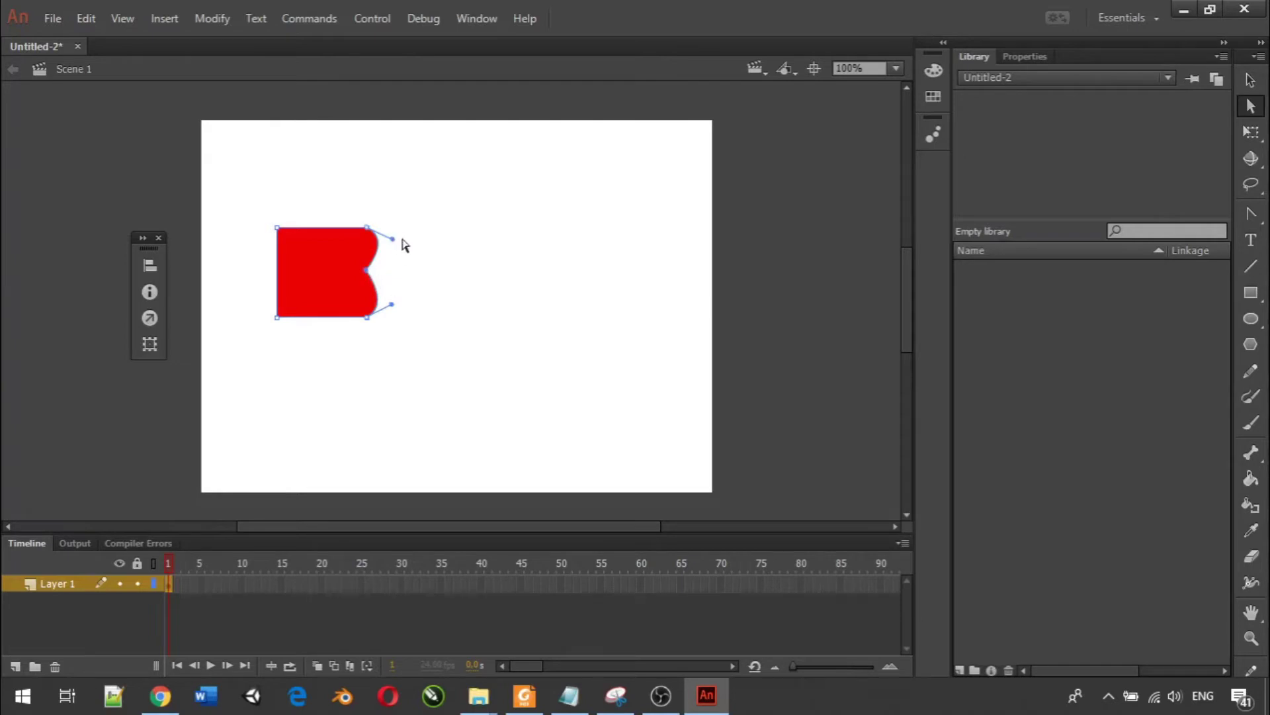
pyautogui.moveTo(369, 272); pyautogui.dragTo(436, 276)
# Convert the pointed tip's anchor into a smooth curve with vertical direction handles, using the Convert Anchor Point tool.
pyautogui.click(1259, 221)
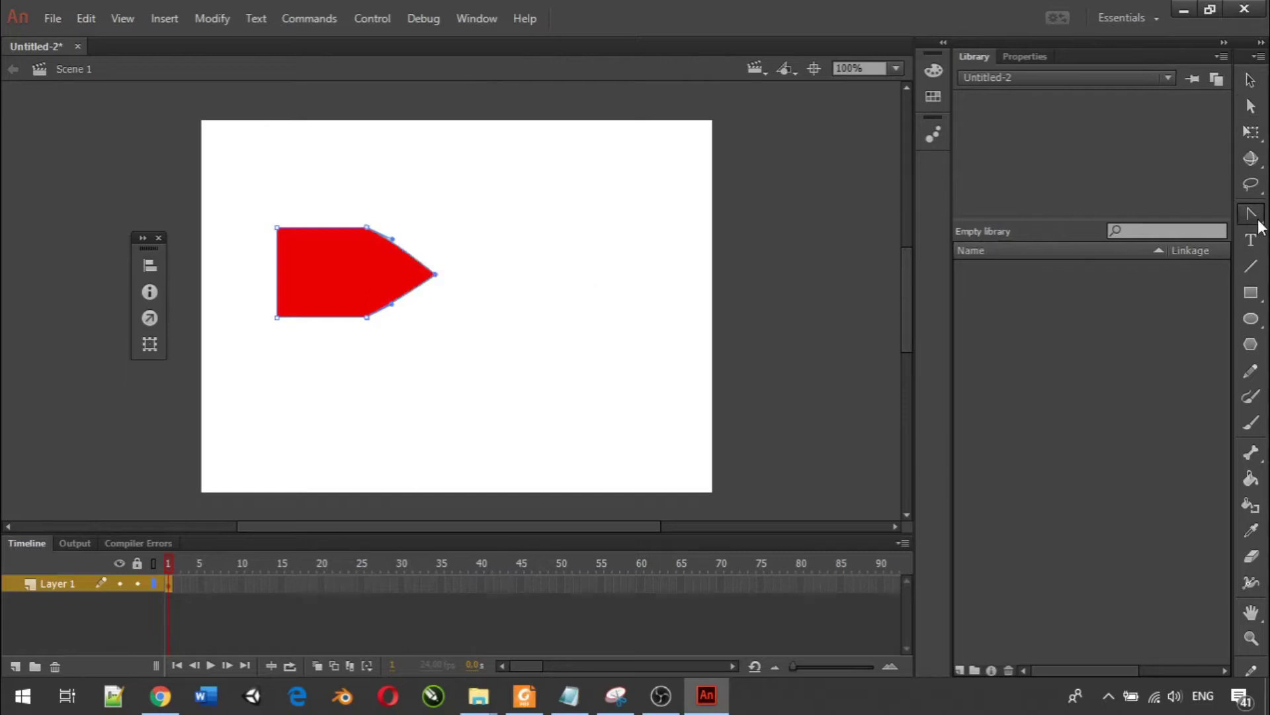
pyautogui.click(1258, 221)
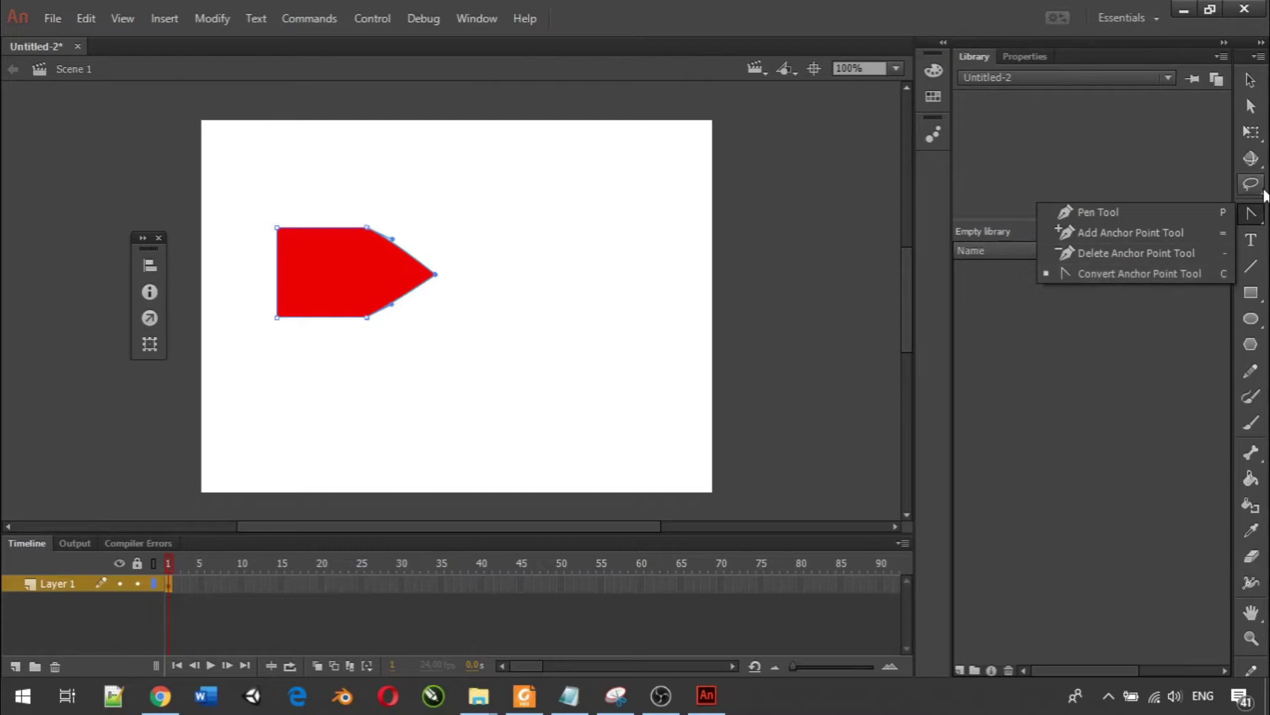
pyautogui.click(1245, 213)
pyautogui.moveTo(436, 274); pyautogui.dragTo(444, 272)
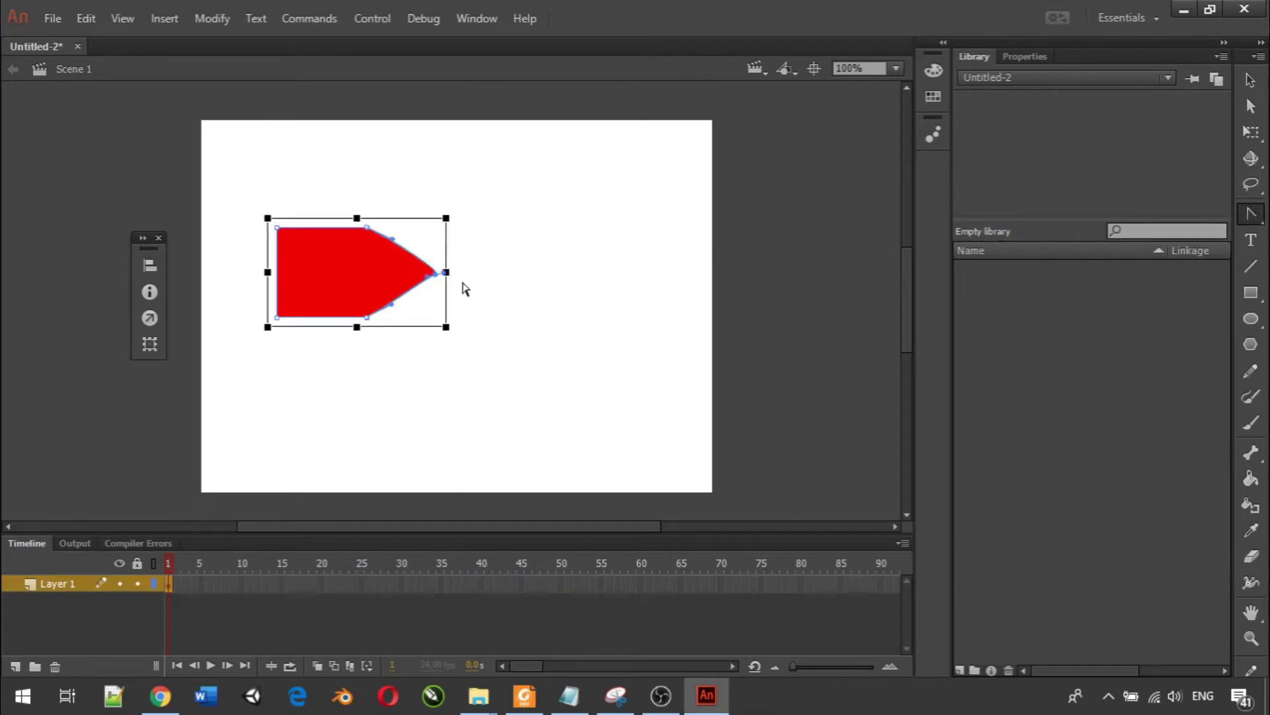
pyautogui.hotkey('ctrl', 'z')
pyautogui.hotkey('ctrl', 'z')
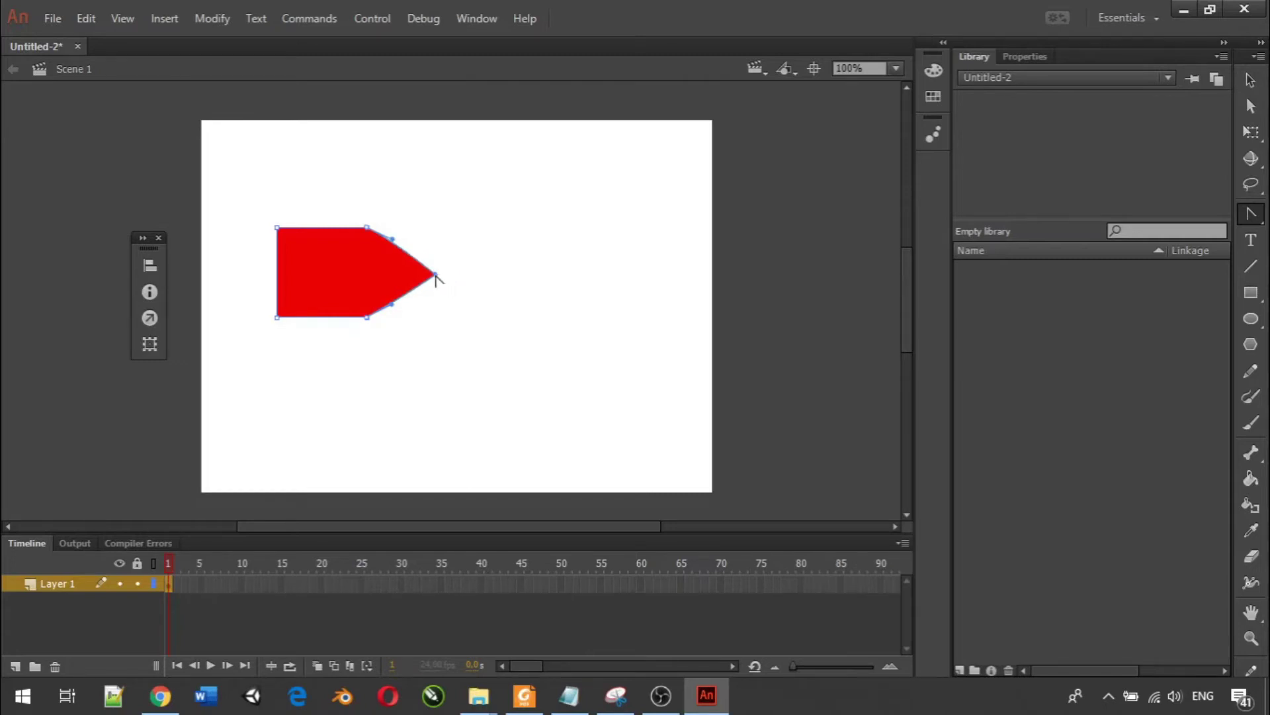
pyautogui.moveTo(436, 275); pyautogui.dragTo(435, 222)
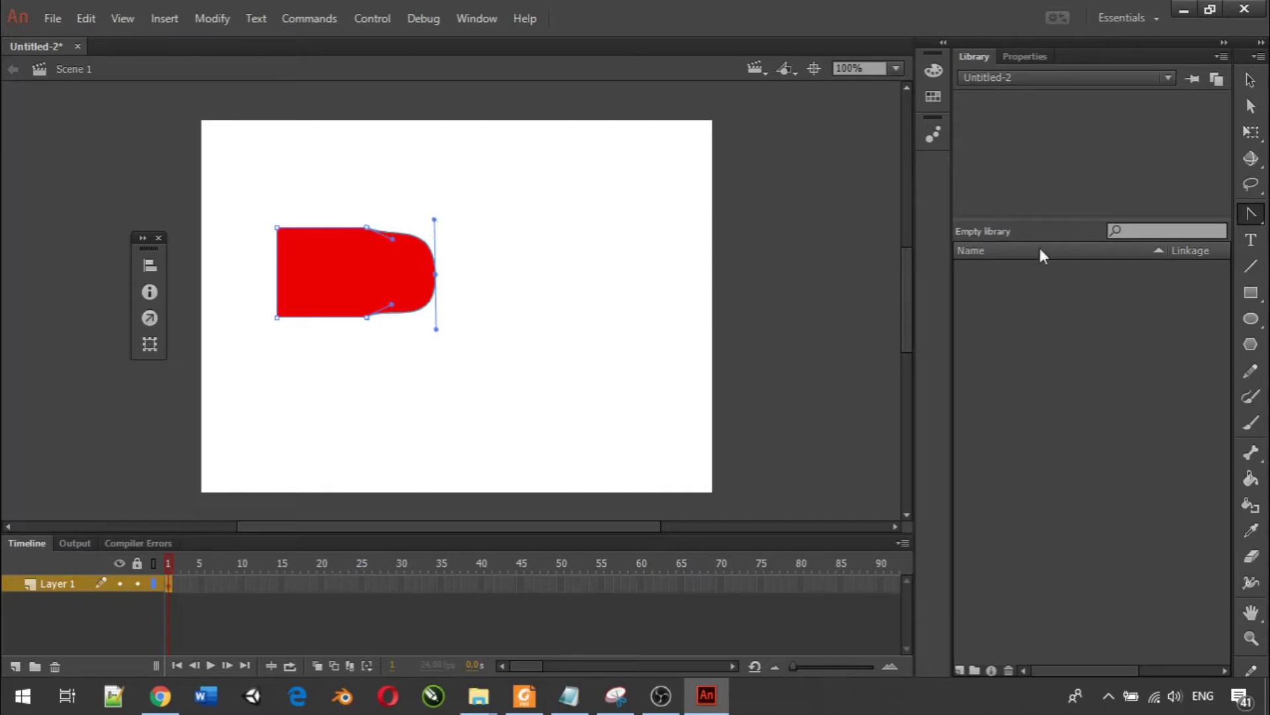
# Try reconverting the rounded tip's anchor with shorter direction handles, and undo that change.
pyautogui.click(1251, 213)
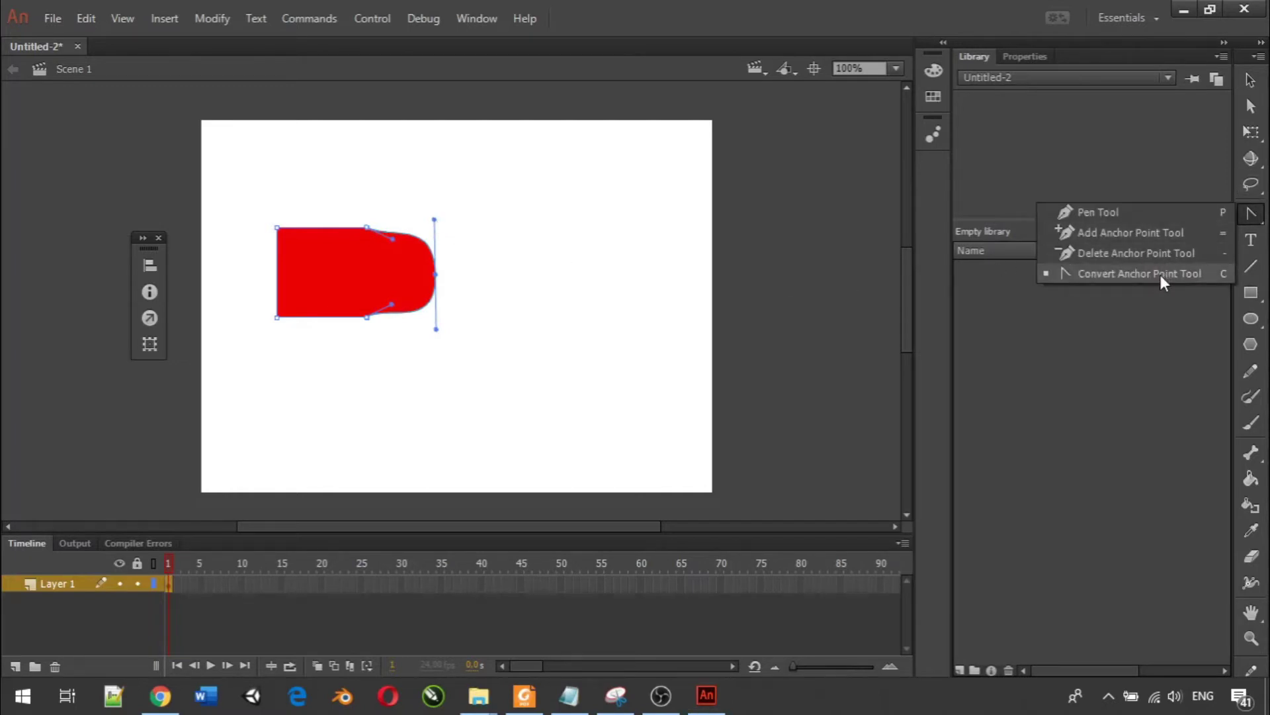
pyautogui.click(434, 275)
pyautogui.moveTo(435, 276); pyautogui.dragTo(434, 233)
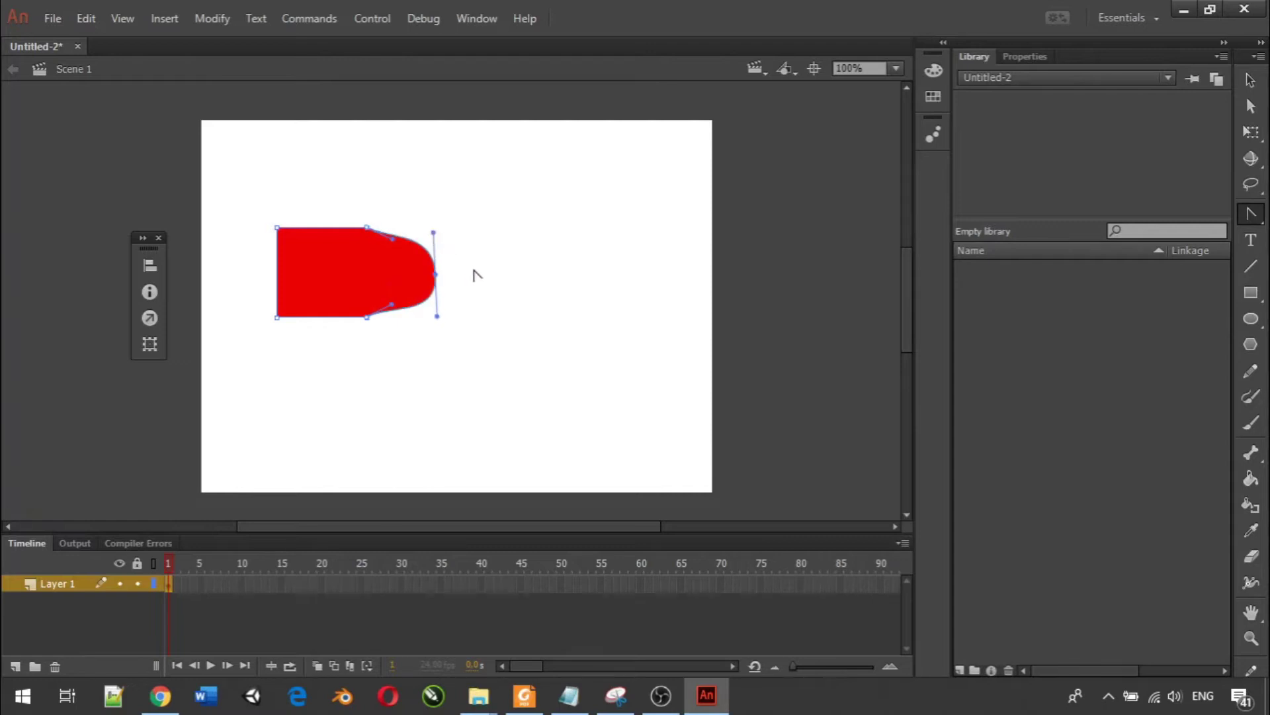
pyautogui.press('ctrl')
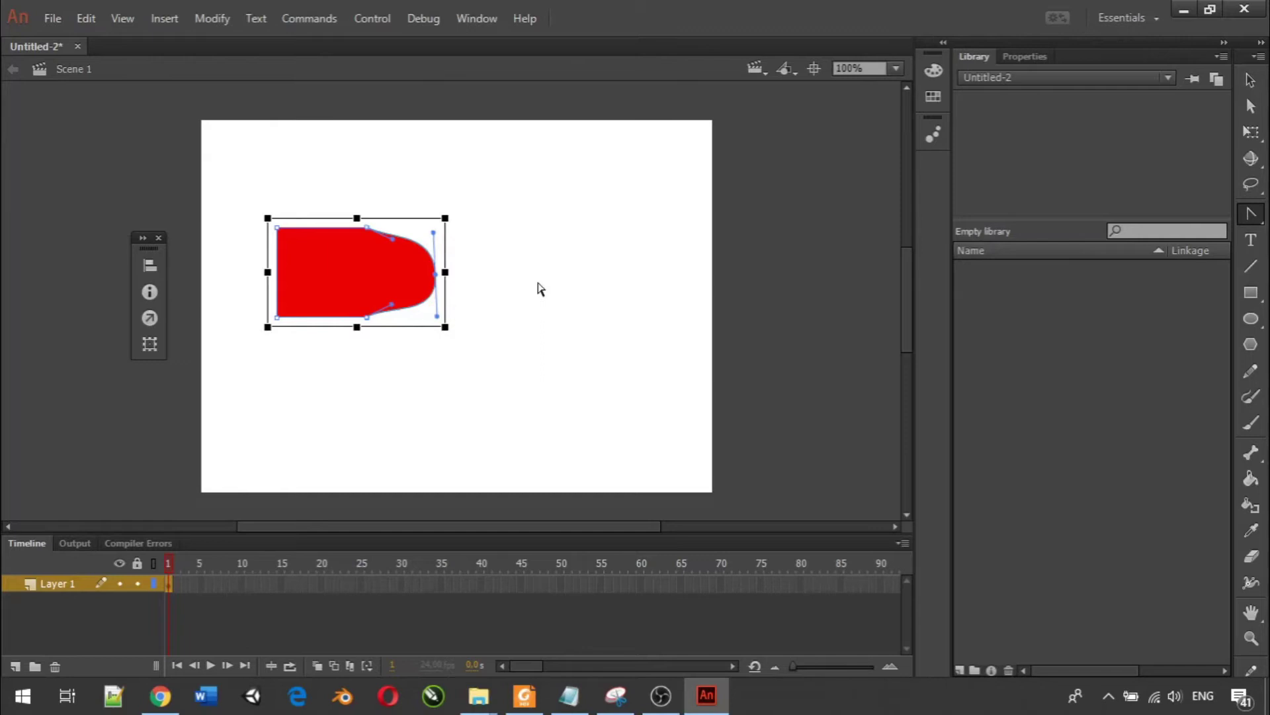
pyautogui.hotkey('ctrl', 'z')
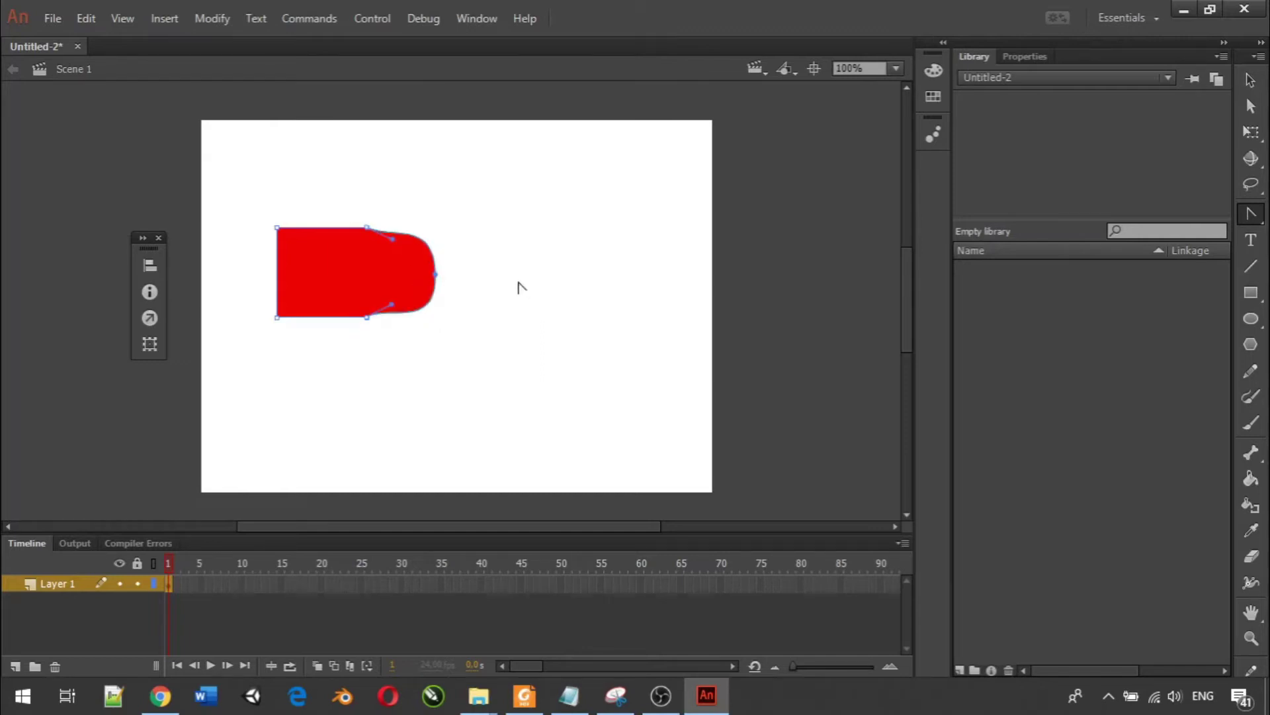
# Select the whole red shape with its outline and delete it from the stage.
pyautogui.click(1251, 79)
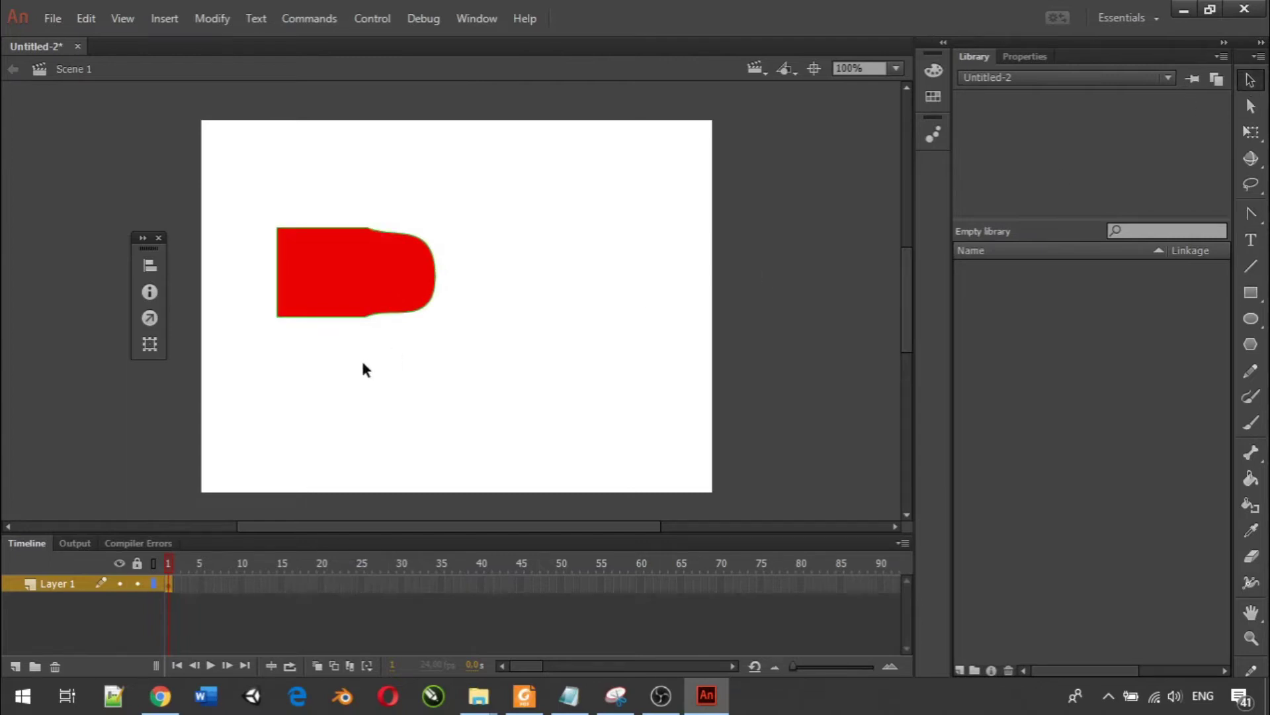
pyautogui.moveTo(539, 399); pyautogui.dragTo(245, 186)
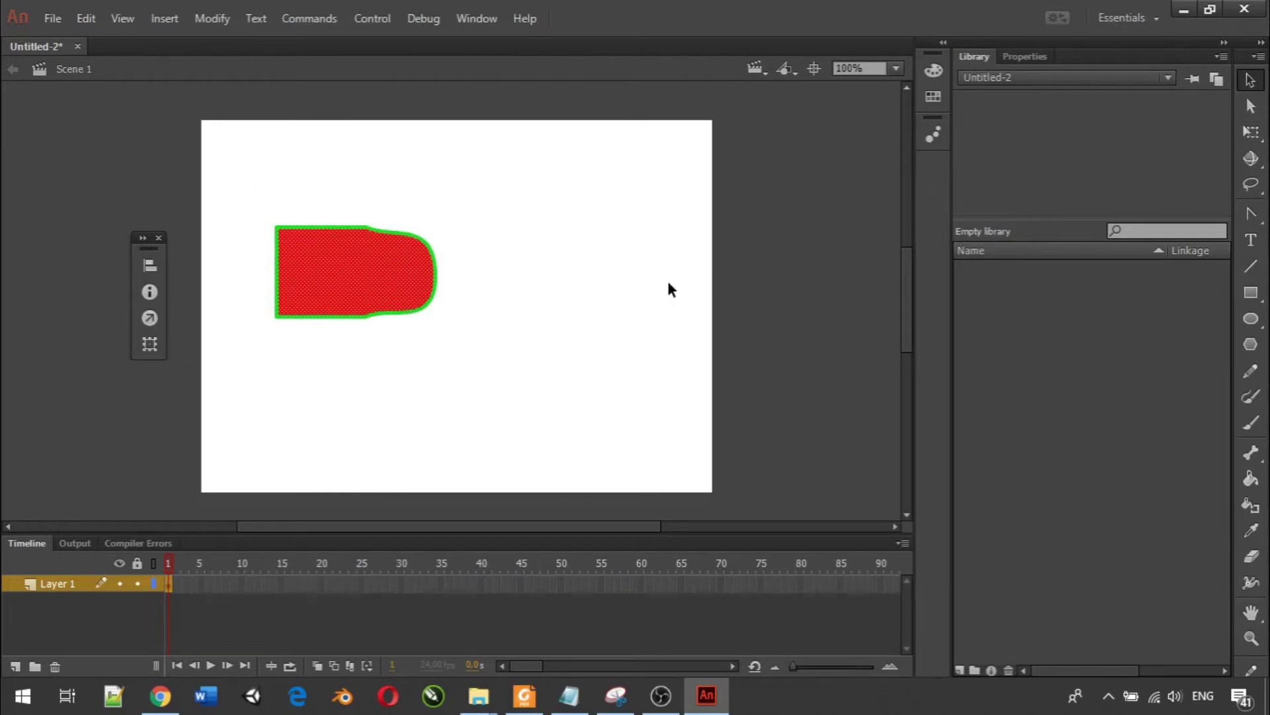
pyautogui.press('Delete')
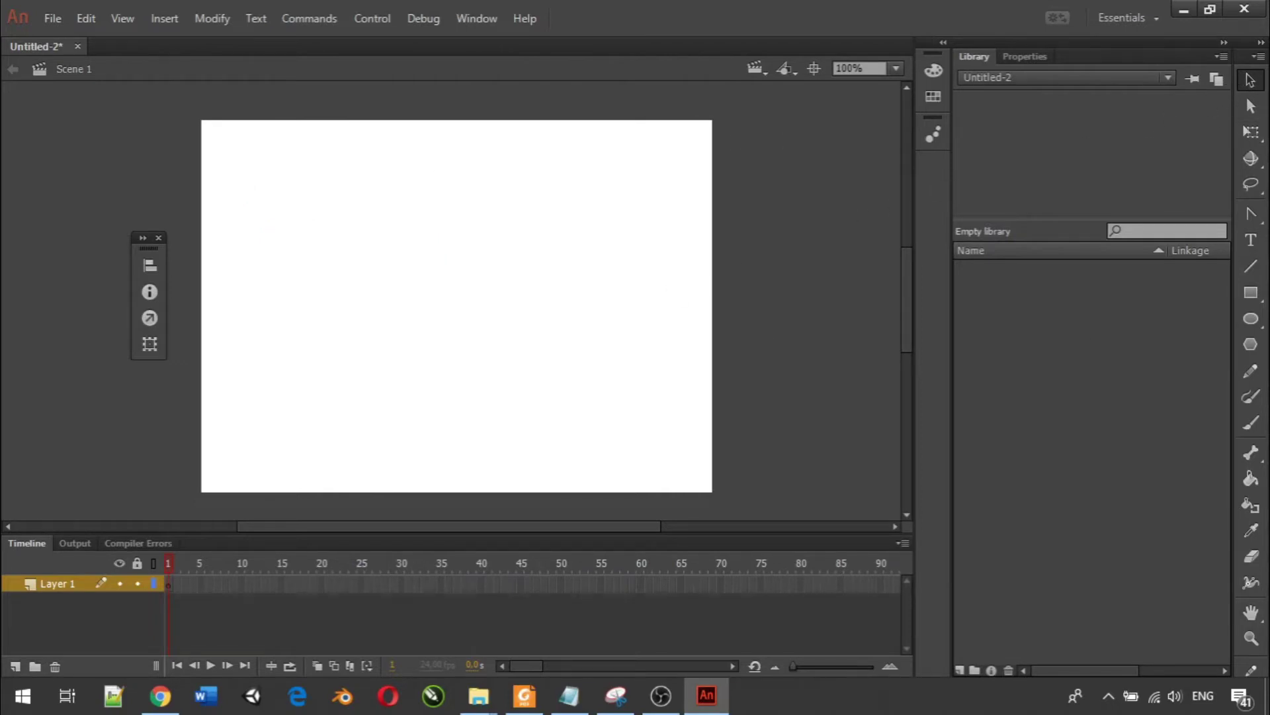
pyautogui.click(661, 695)
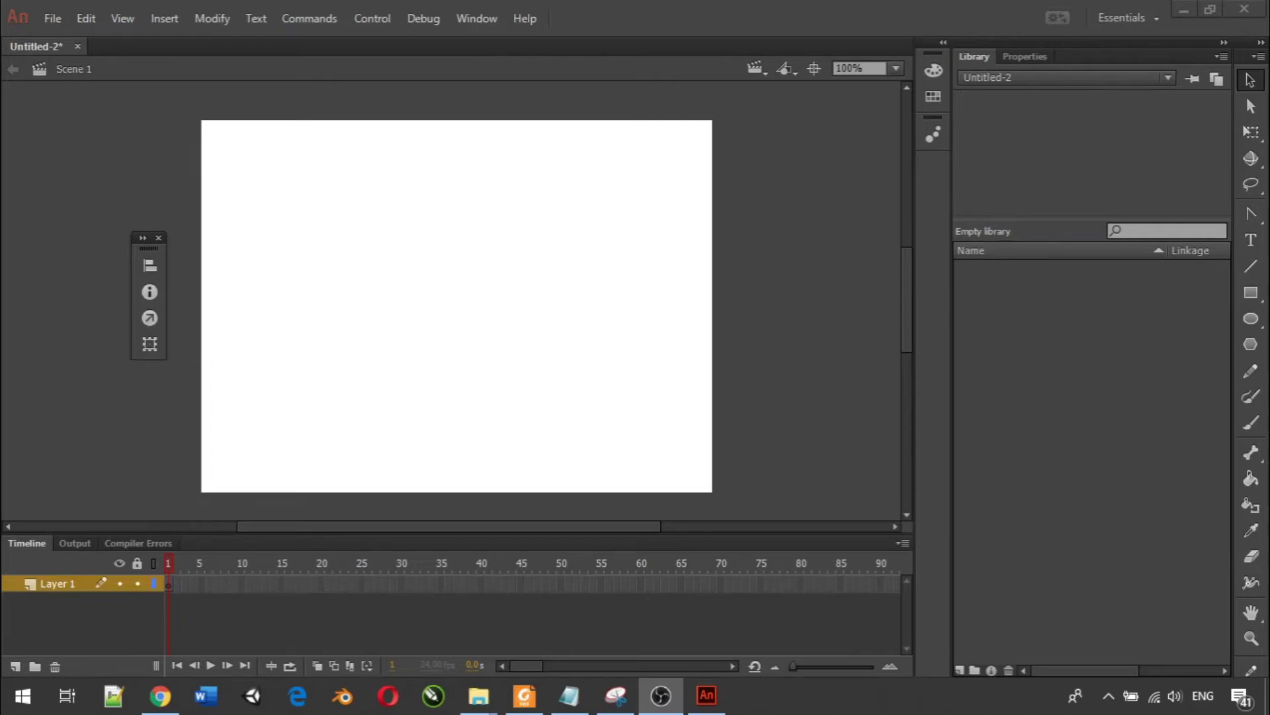
# Draw a red circle in the left part of the stage on frame 1 with the Oval tool.
pyautogui.press('r')
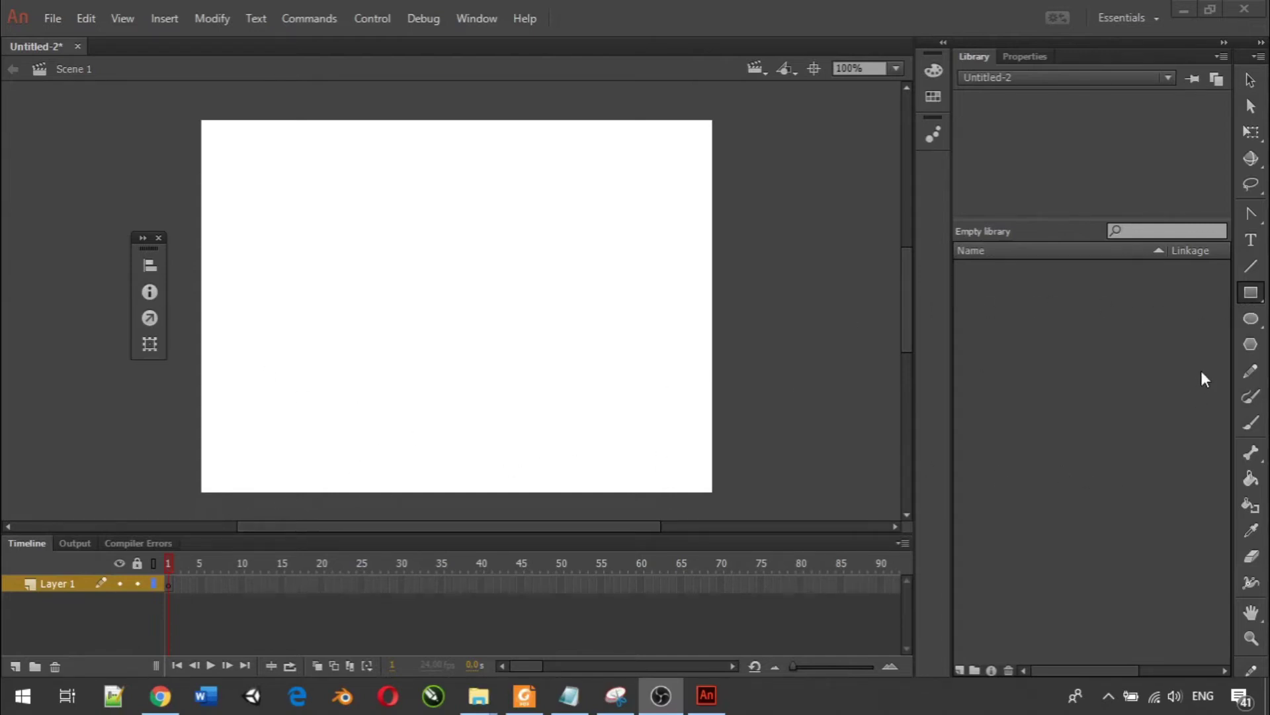
pyautogui.moveTo(1250, 318); pyautogui.dragTo(1130, 315)
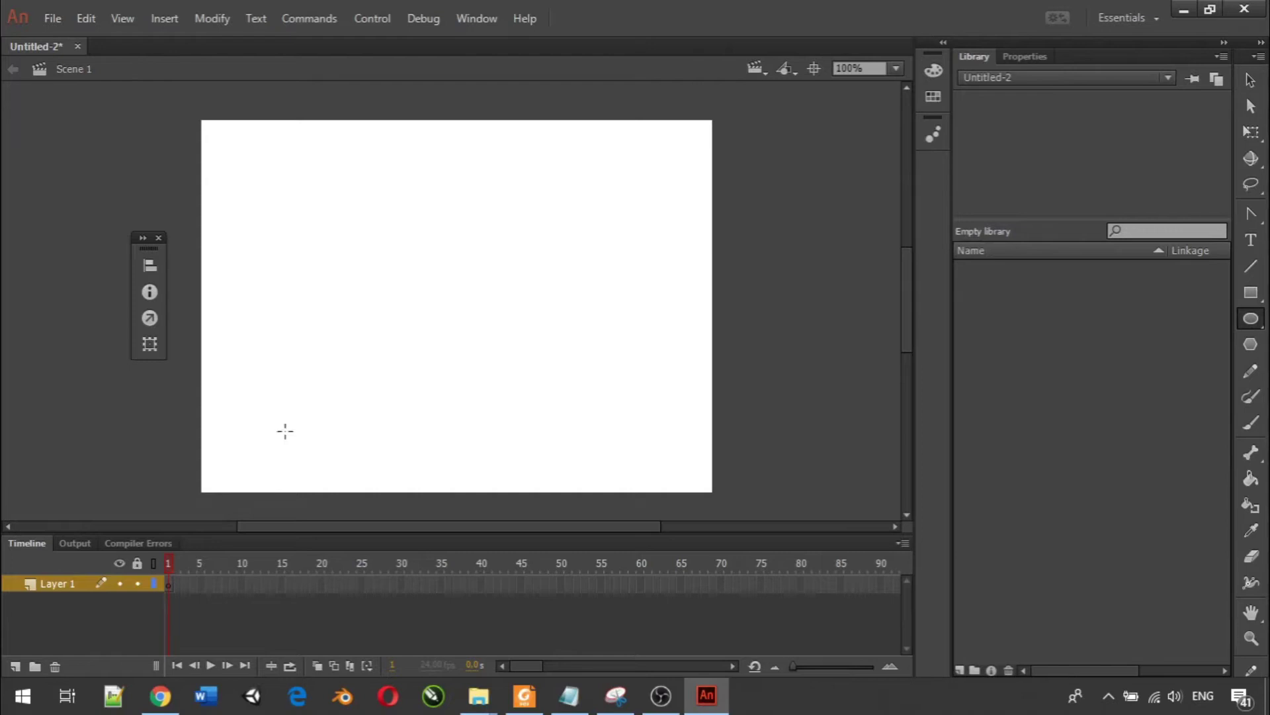
pyautogui.moveTo(264, 227); pyautogui.dragTo(356, 322)
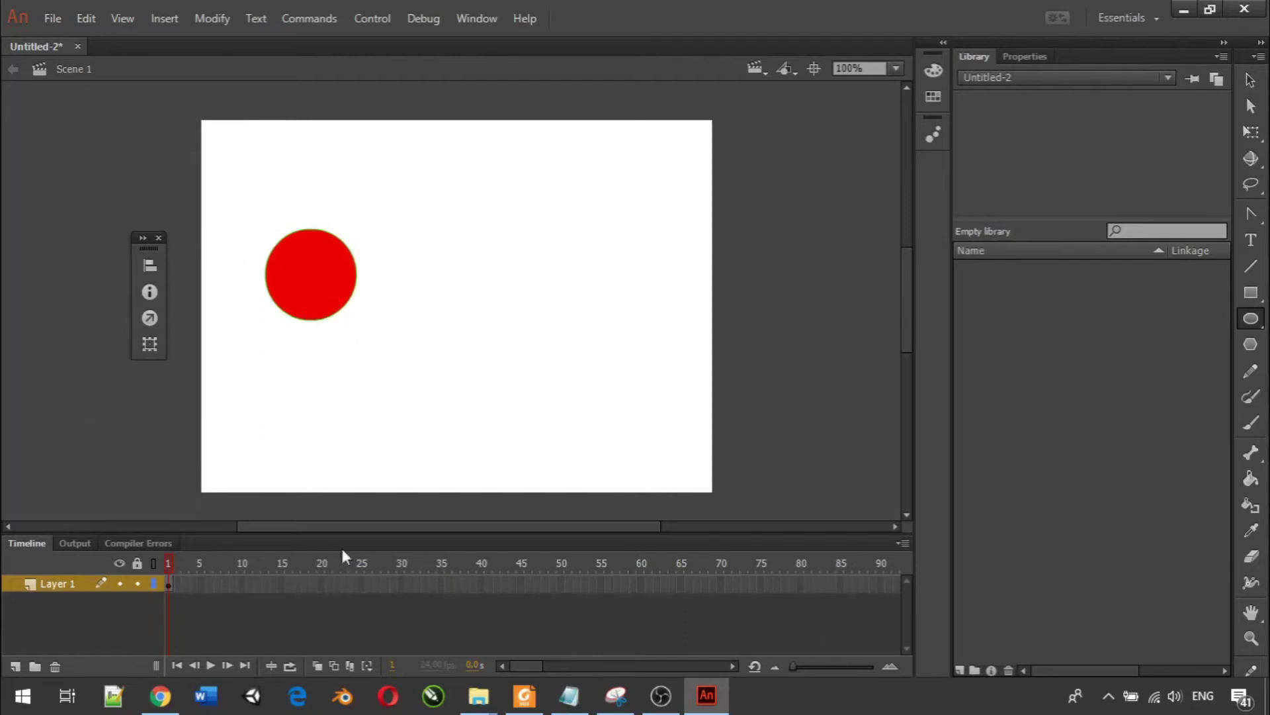
pyautogui.rightClick(324, 585)
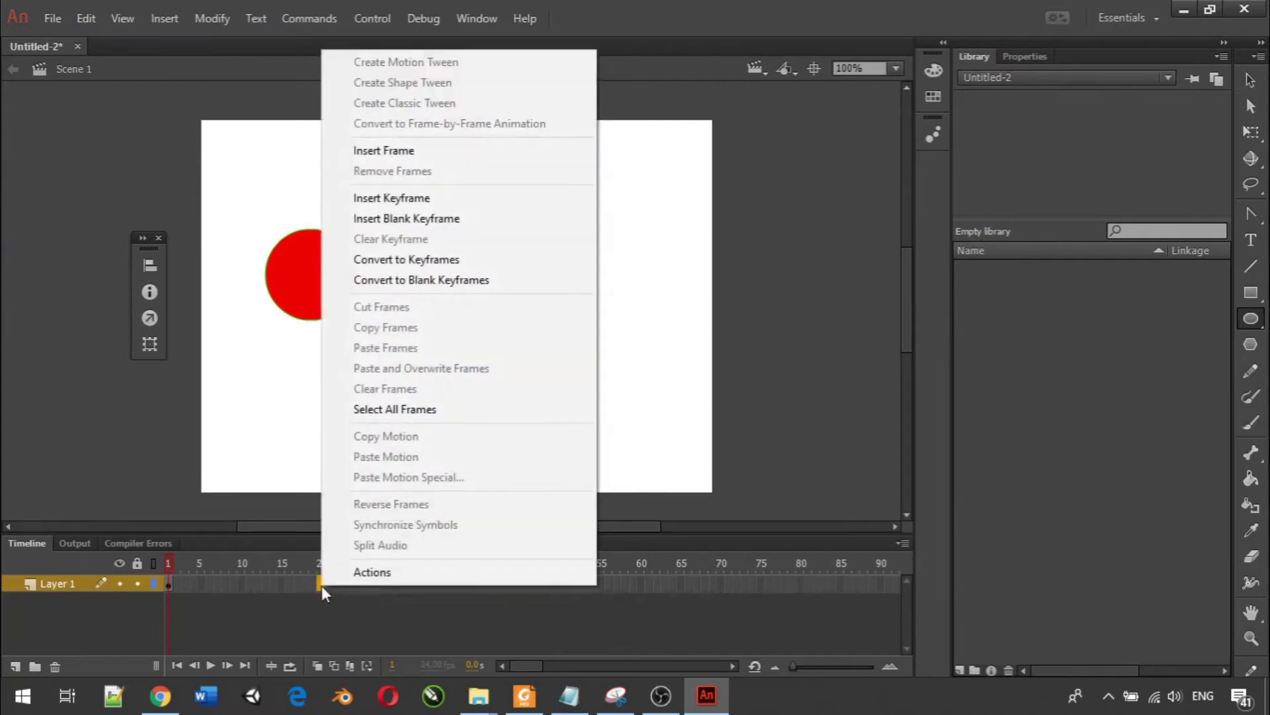
pyautogui.click(513, 209)
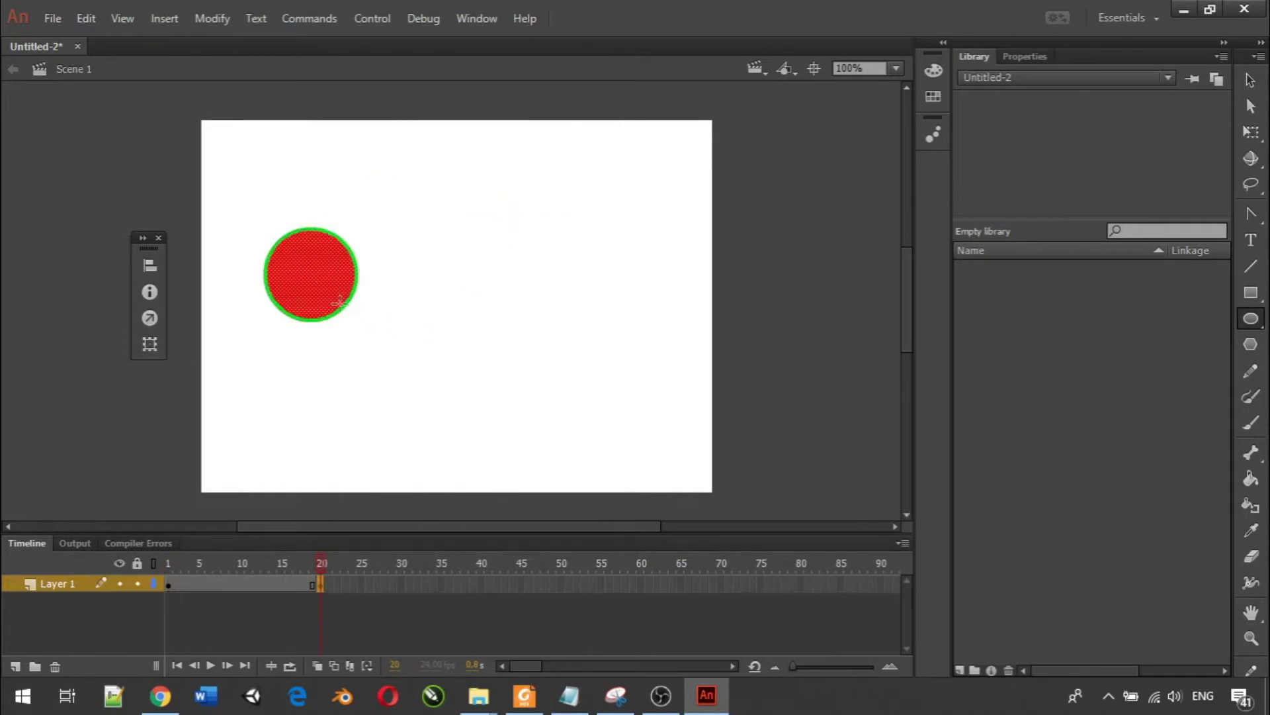
pyautogui.click(391, 433)
# Insert a blank keyframe at frame 20 and draw a red square of about 90 by 90 px in the stage's right part.
pyautogui.rightClick(320, 586)
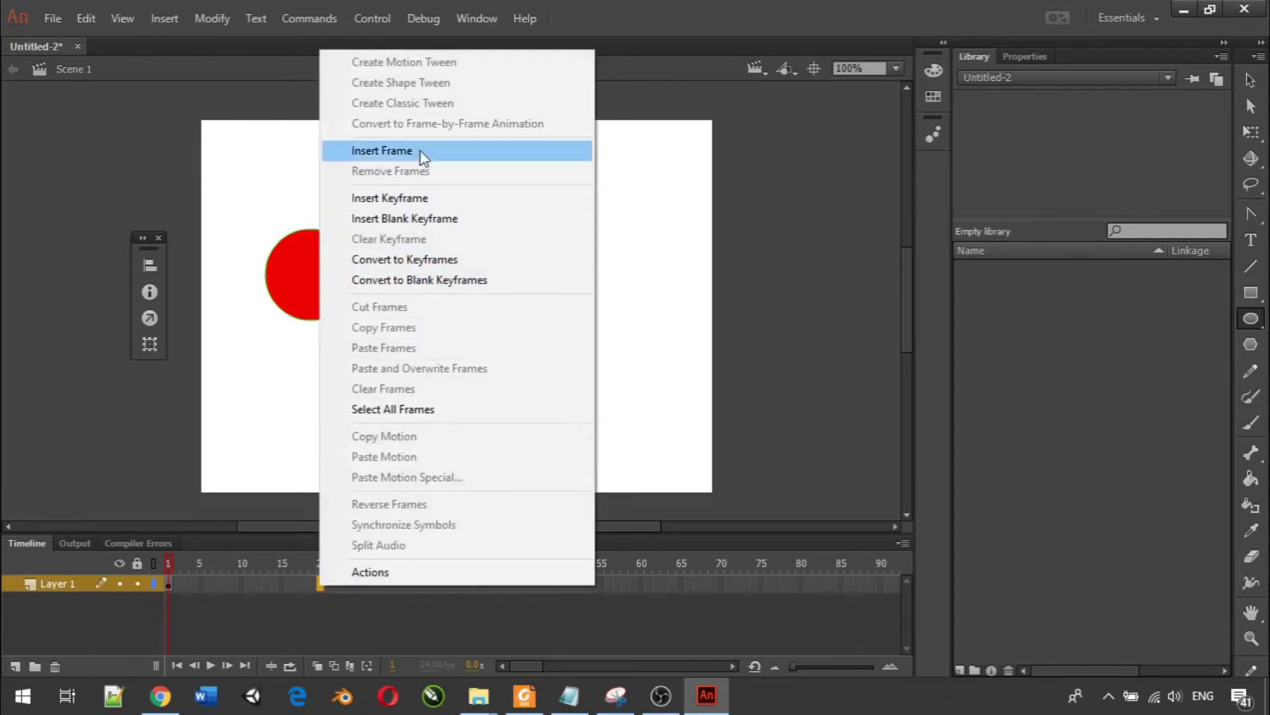
pyautogui.click(399, 222)
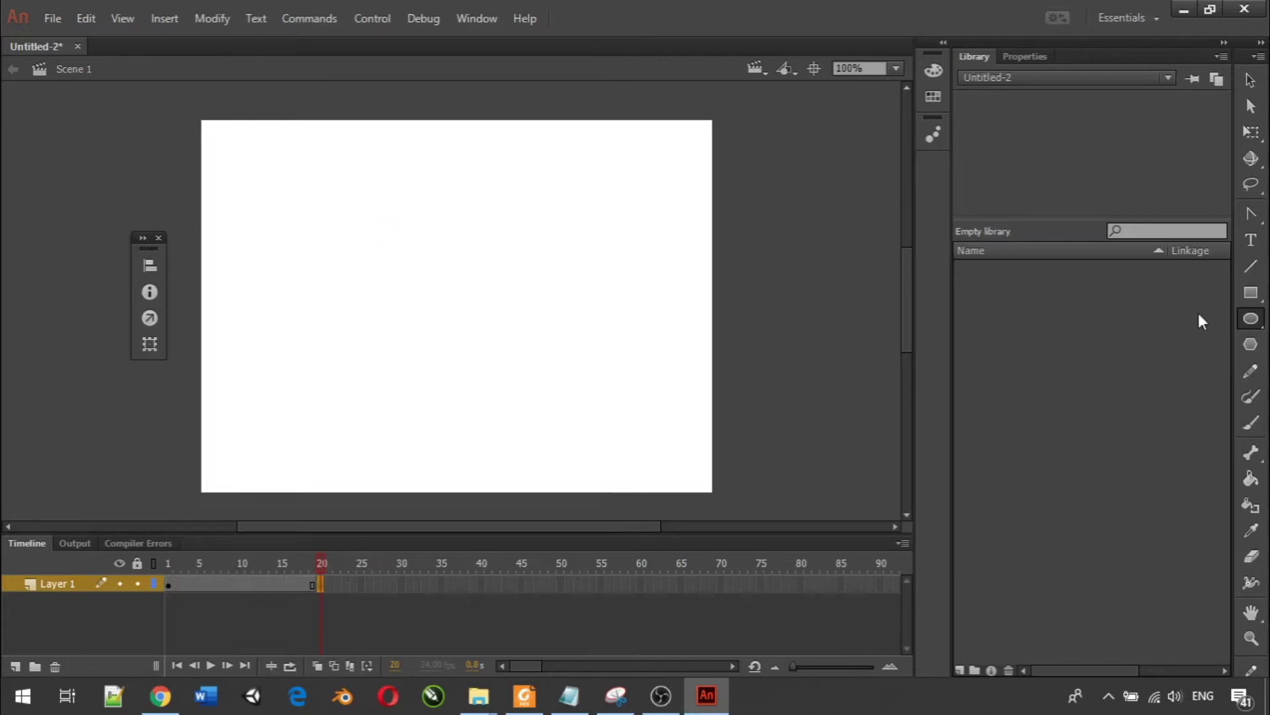
pyautogui.click(1250, 294)
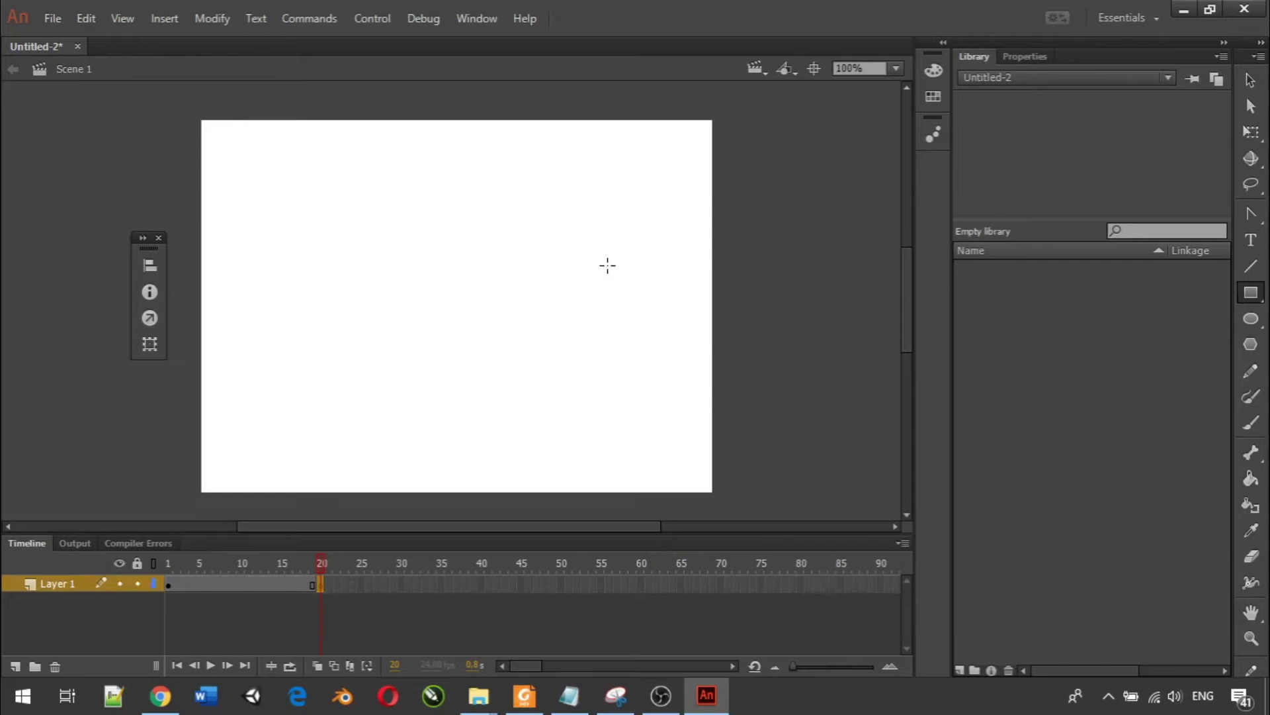
pyautogui.moveTo(552, 243); pyautogui.dragTo(636, 327)
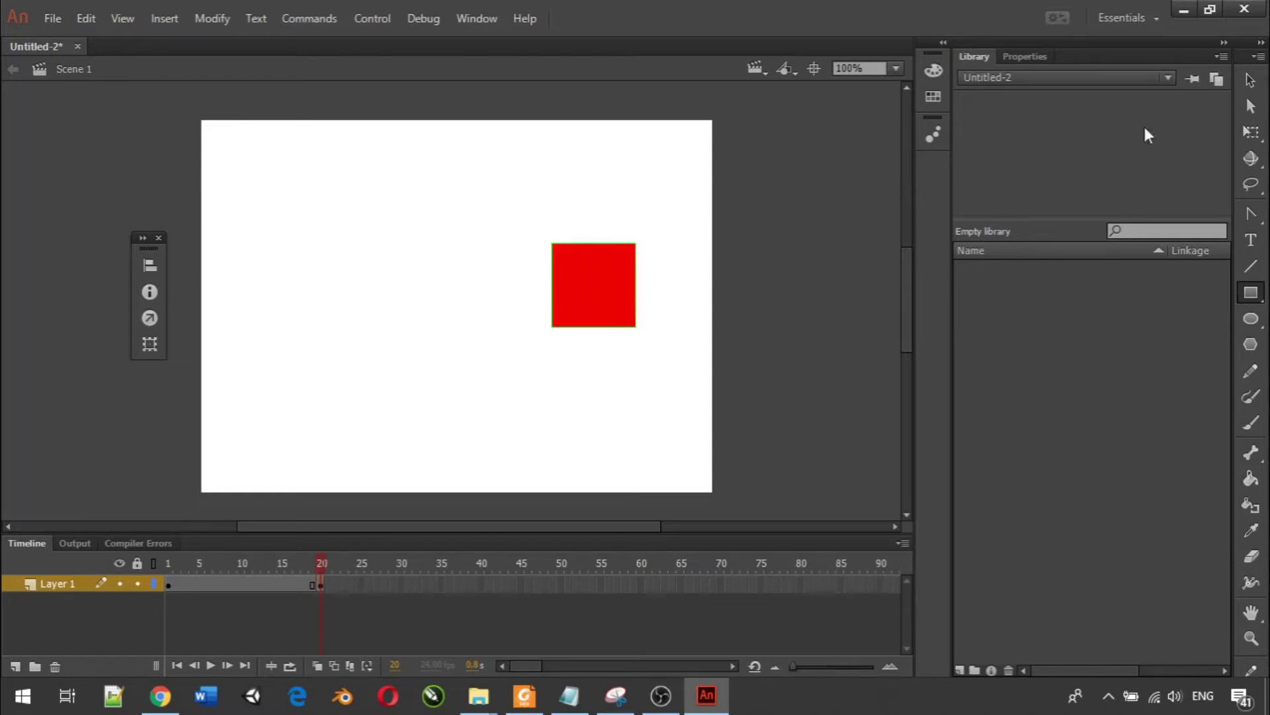
# Change the fill of the square on frame 20 to bright green.
pyautogui.click(1251, 80)
pyautogui.click(605, 289)
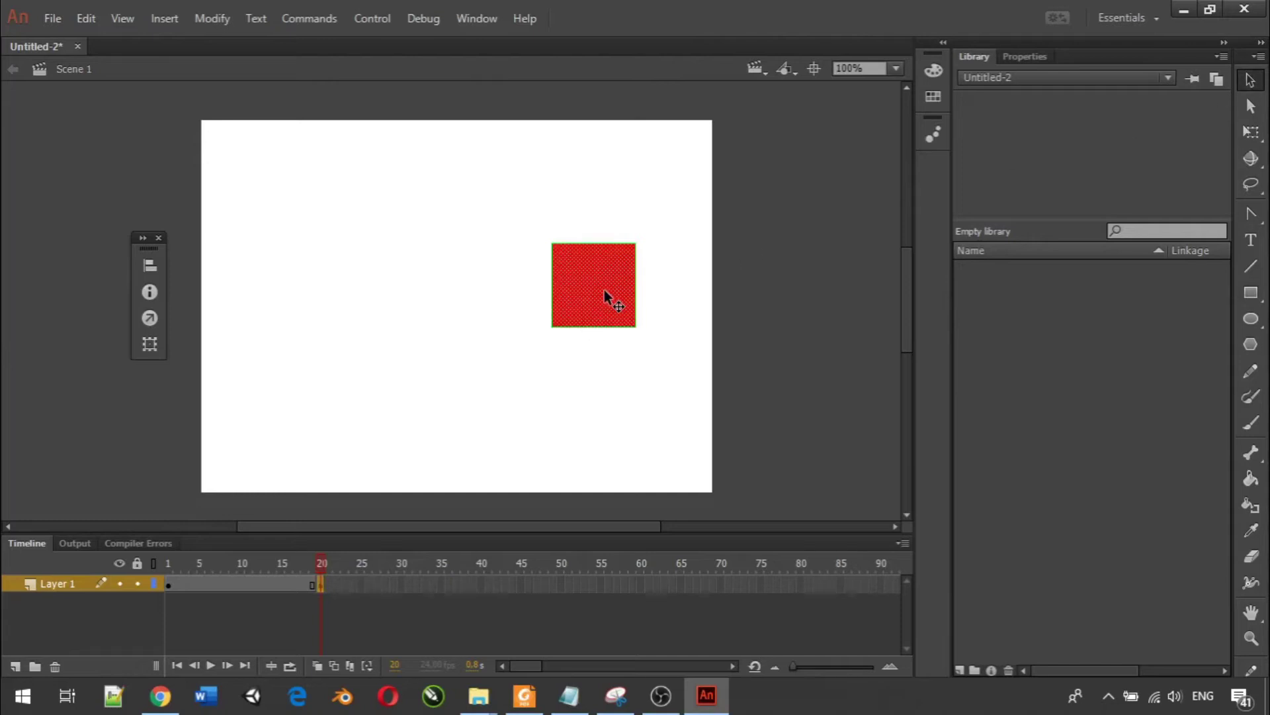
pyautogui.click(1013, 57)
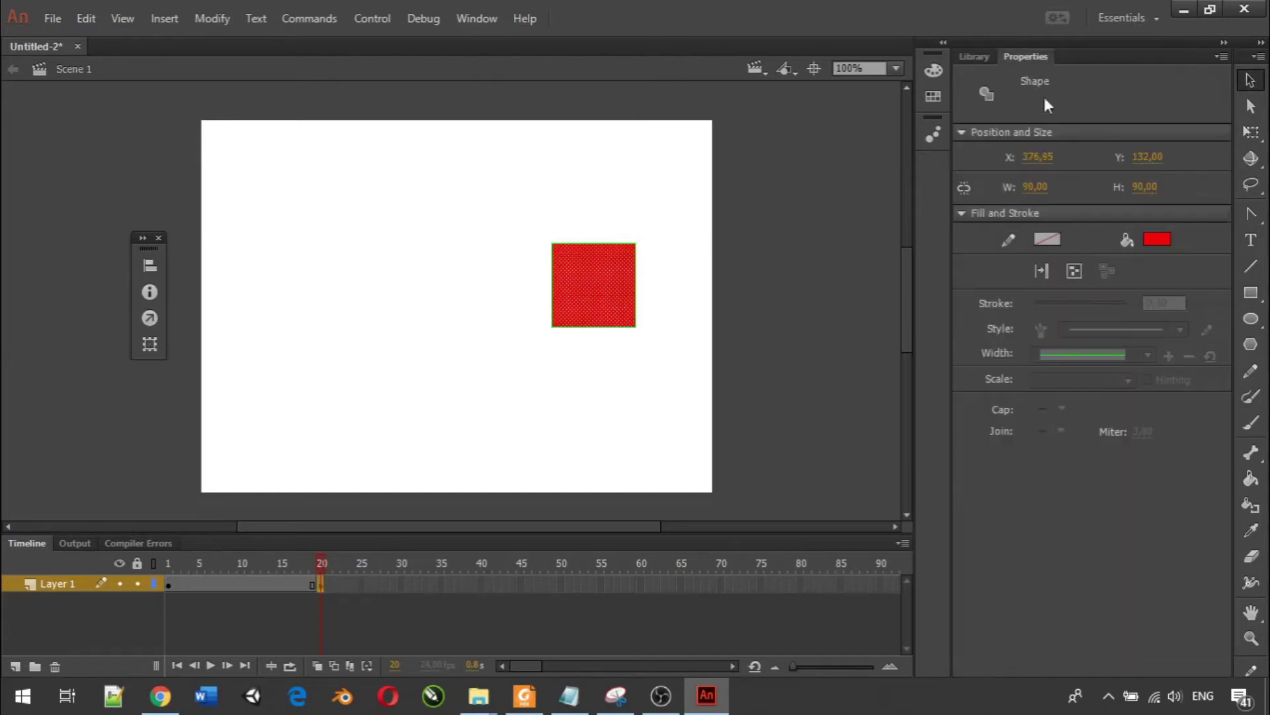
pyautogui.click(1162, 240)
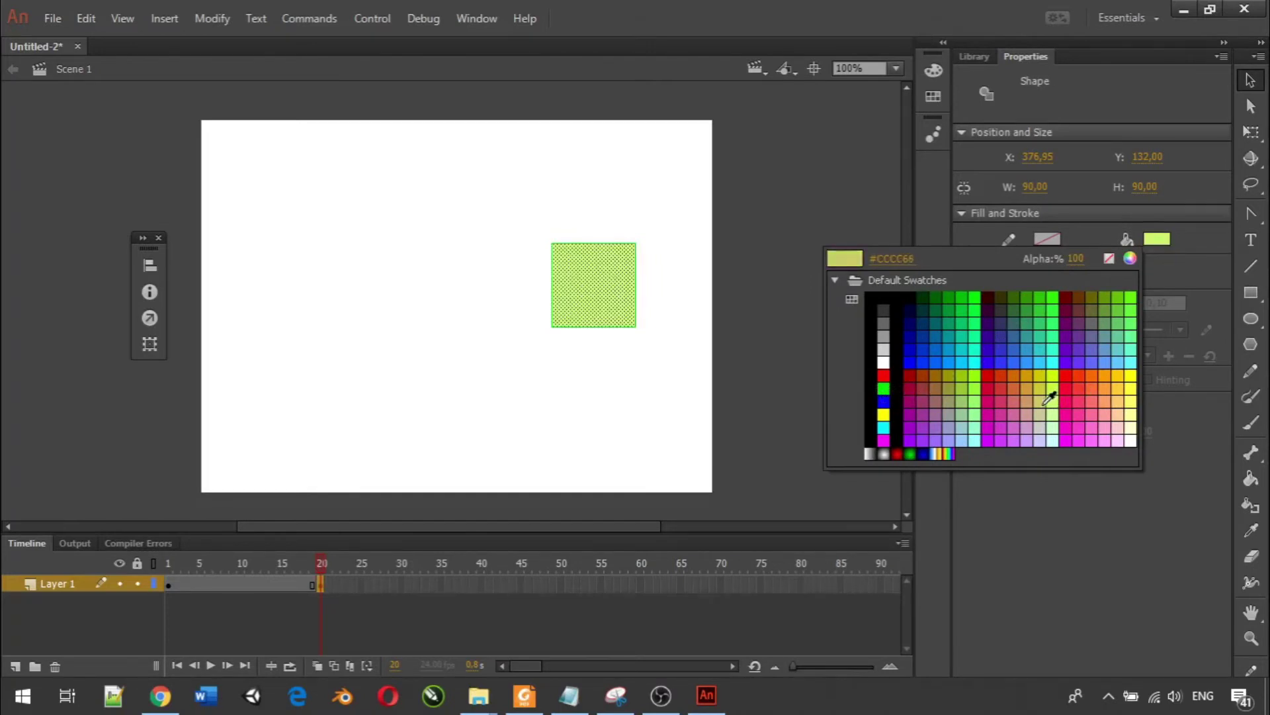
pyautogui.click(975, 297)
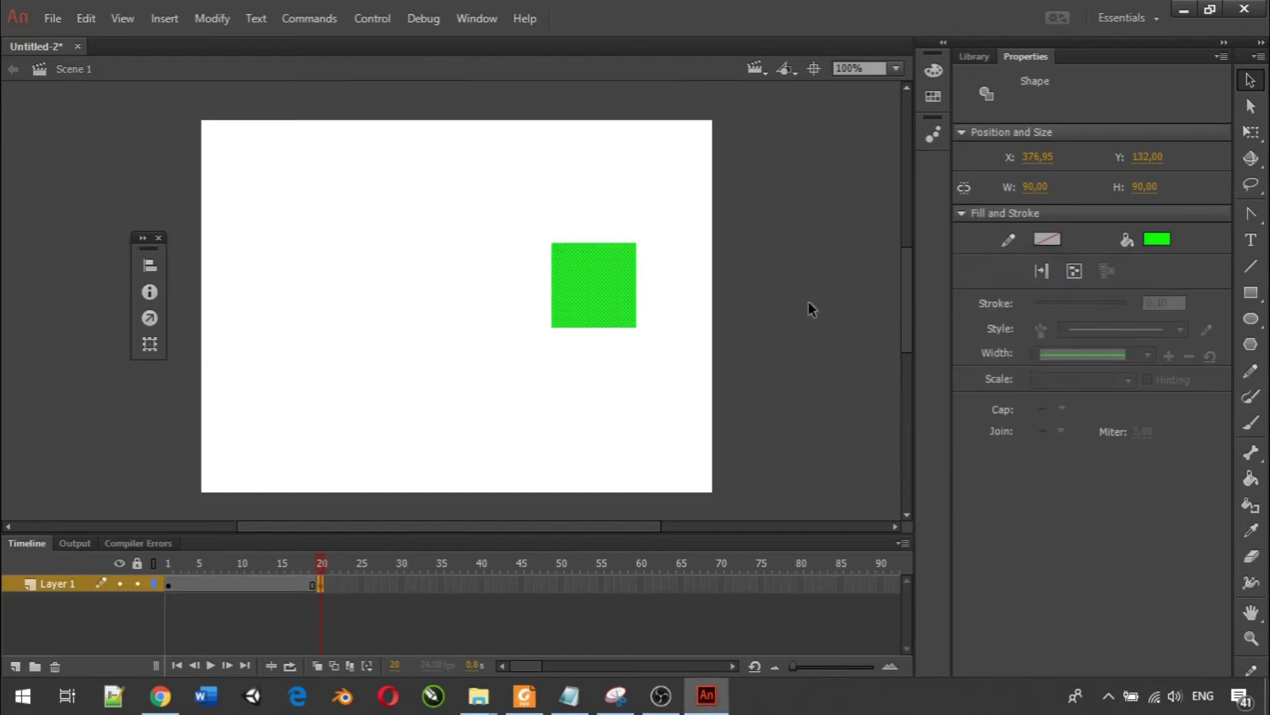
# Create a shape tween on Layer 1 between the circle at frame 1 and the square at frame 20.
pyautogui.rightClick(217, 589)
pyautogui.click(191, 582)
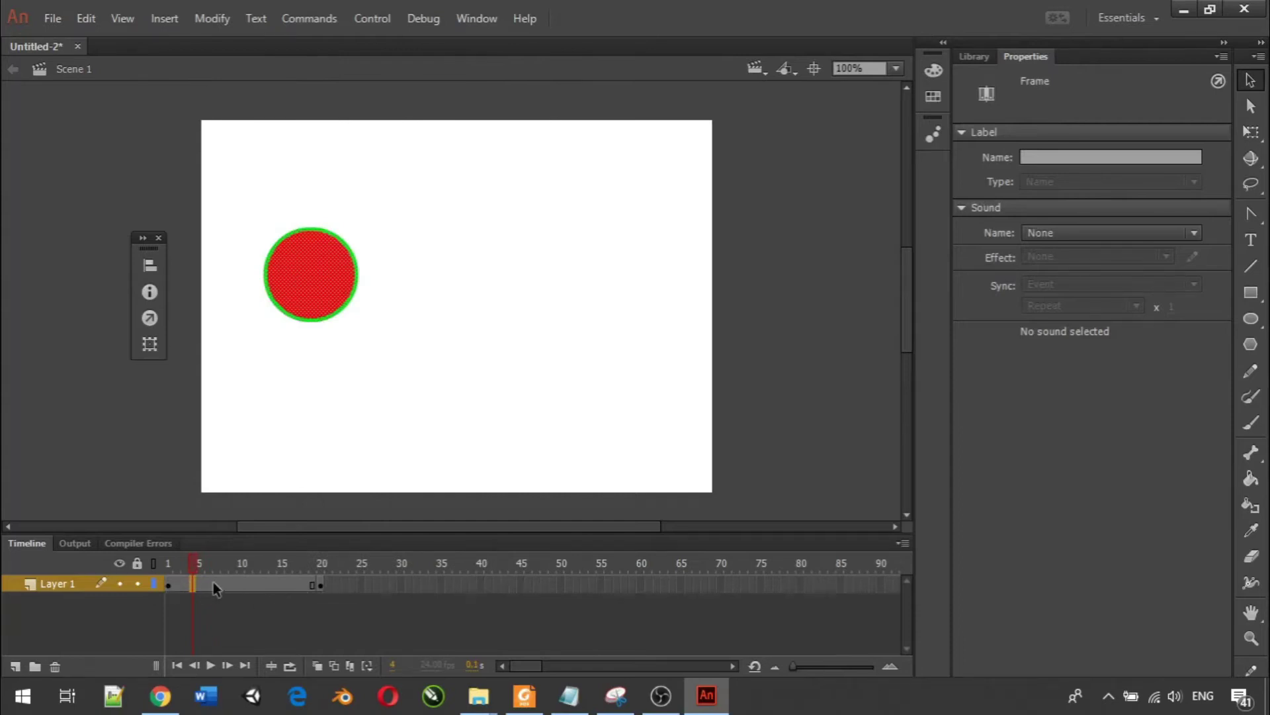
pyautogui.rightClick(232, 585)
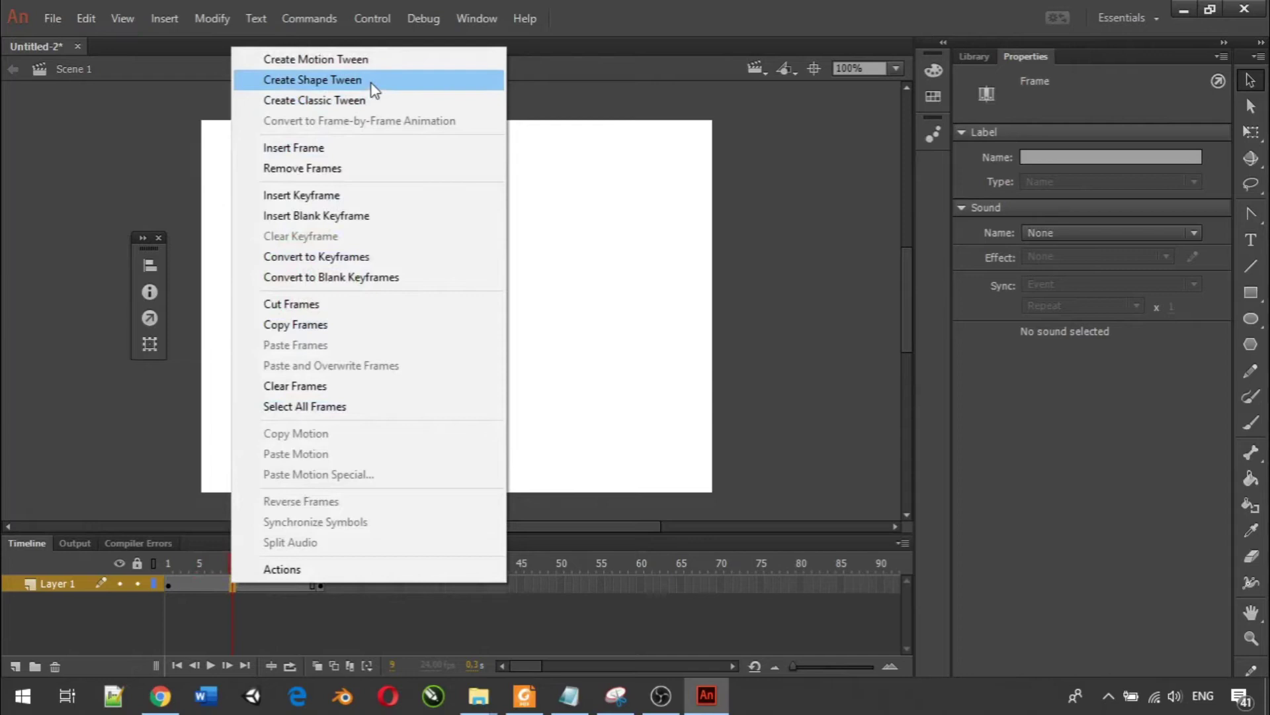
pyautogui.click(371, 83)
# Preview the circle-to-square morph by playing the animation and scrubbing back and forth between frames 1 and 20.
pyautogui.moveTo(223, 563); pyautogui.dragTo(152, 561)
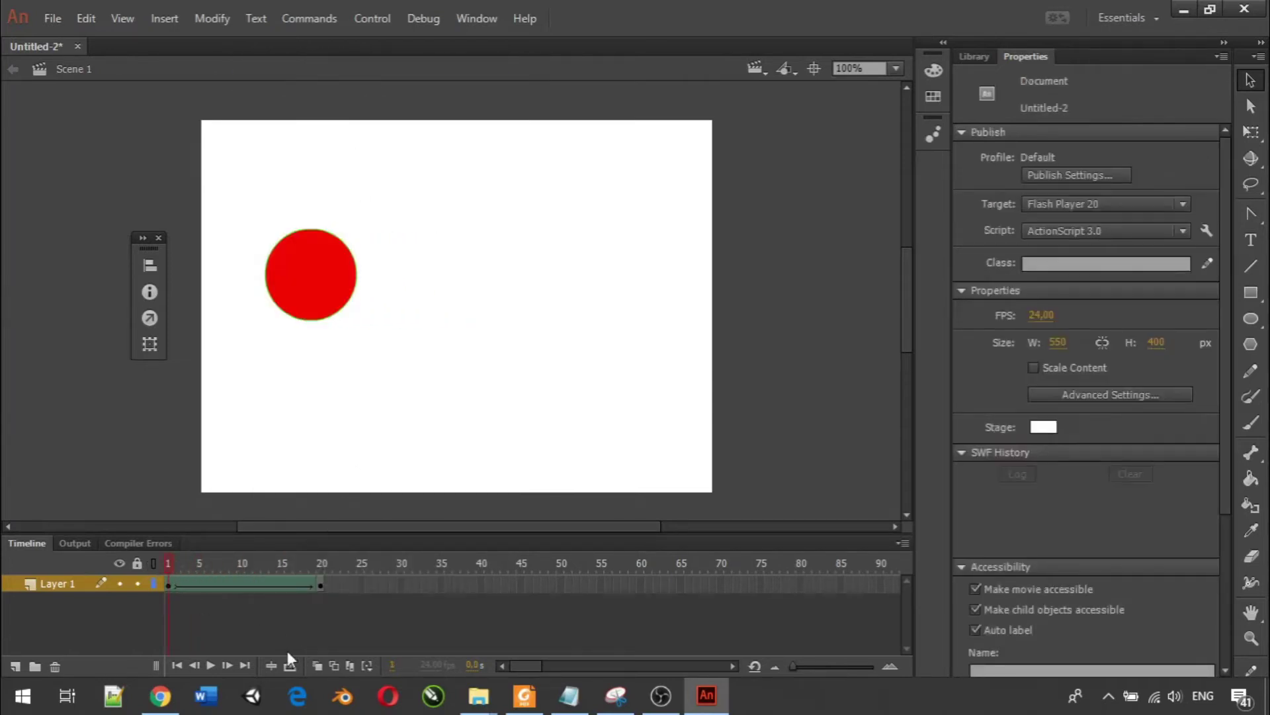
pyautogui.click(210, 664)
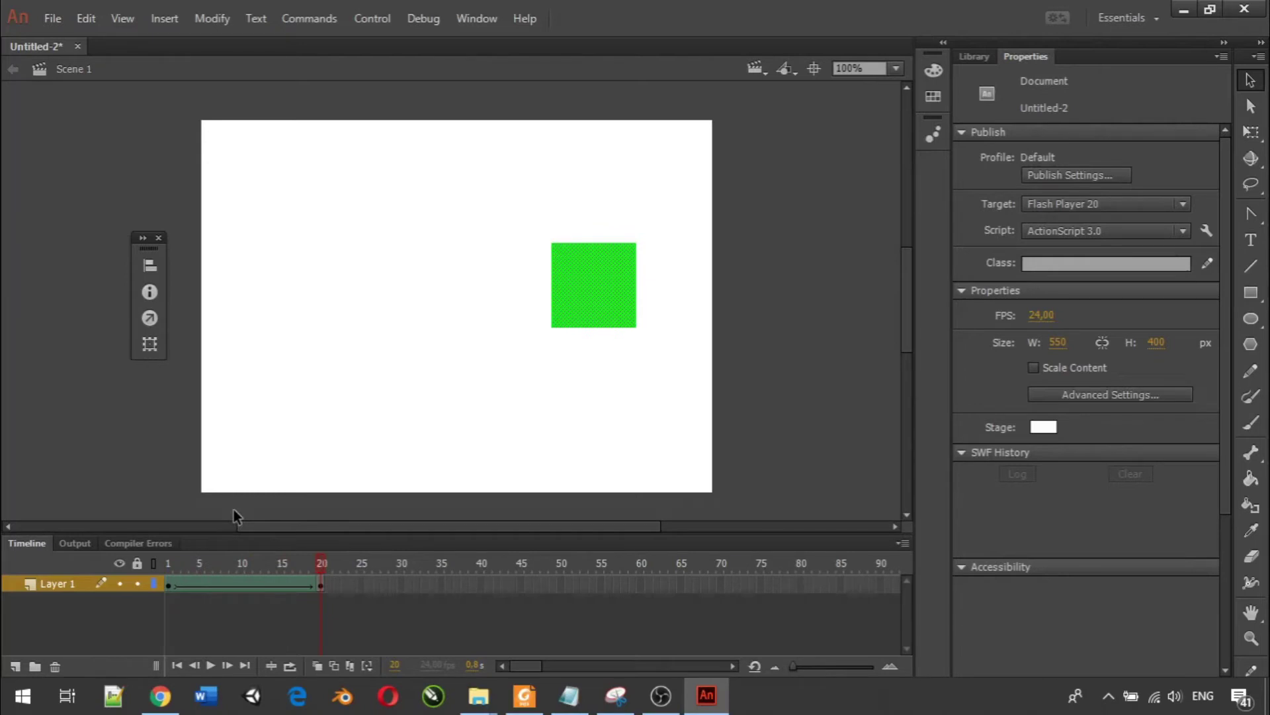
pyautogui.click(171, 562)
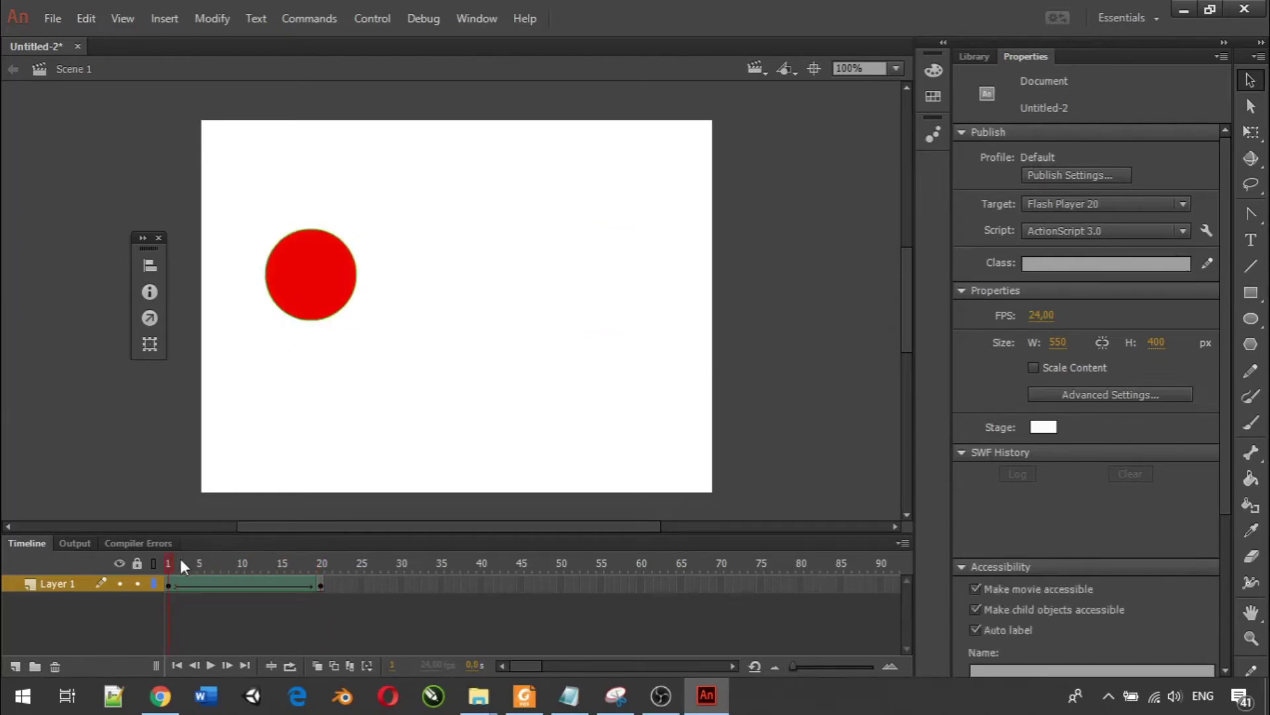
pyautogui.moveTo(169, 561); pyautogui.dragTo(324, 570)
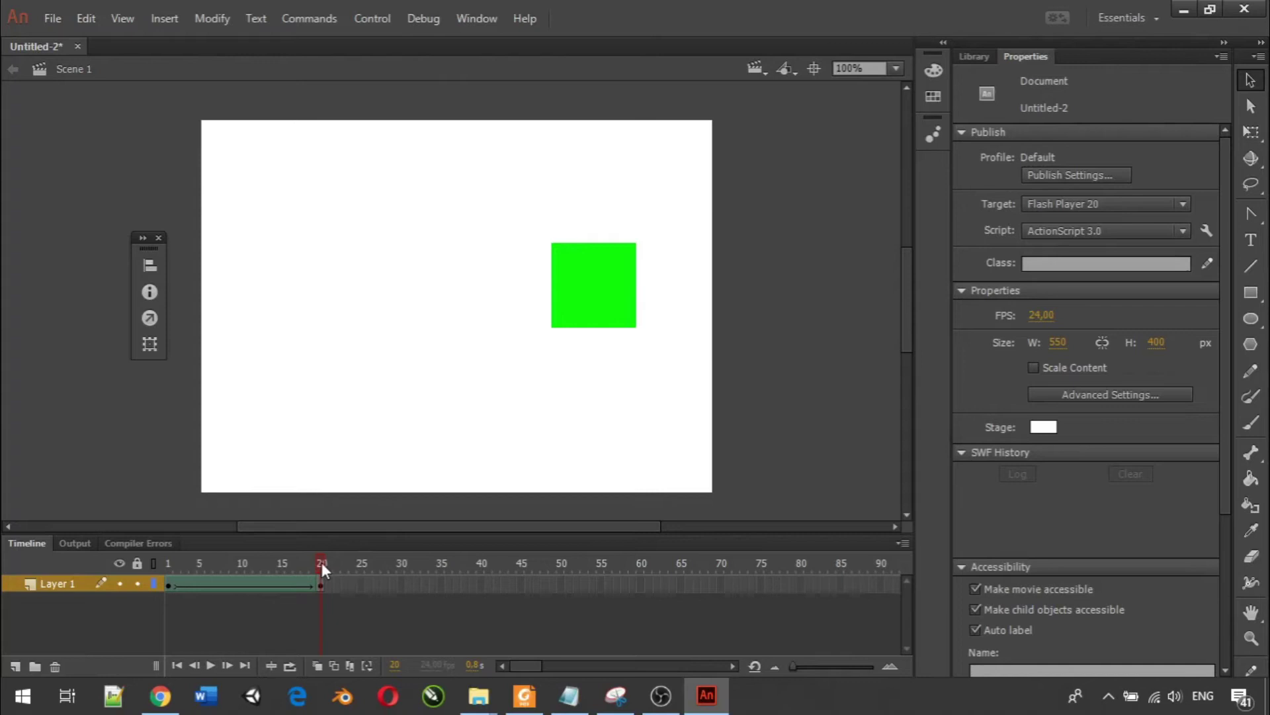
pyautogui.moveTo(319, 562)
pyautogui.mouseDown()
pyautogui.moveTo(171, 561)
pyautogui.moveTo(321, 555)
pyautogui.mouseUp()
pyautogui.moveTo(321, 565); pyautogui.dragTo(168, 562)
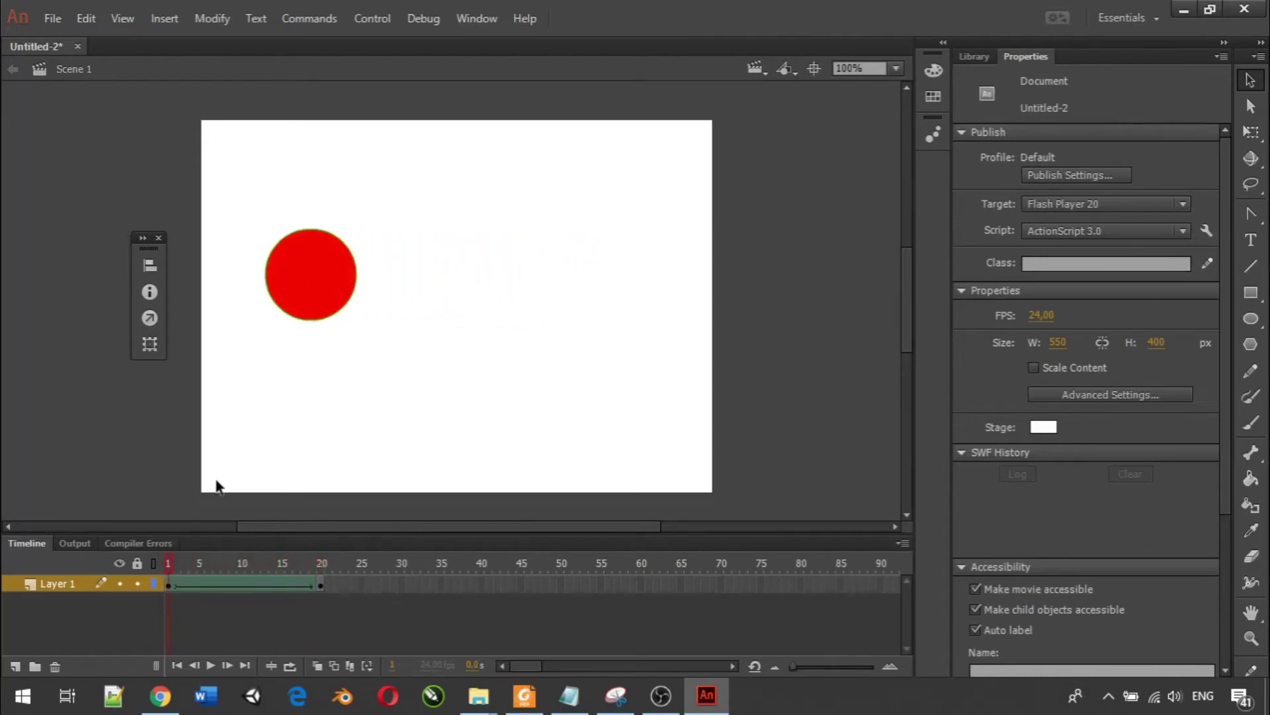
# Scrub the shape tween from frame 1 to frame 20 and compare the starting circle with the ending square.
pyautogui.click(170, 564)
pyautogui.moveTo(177, 562); pyautogui.dragTo(330, 577)
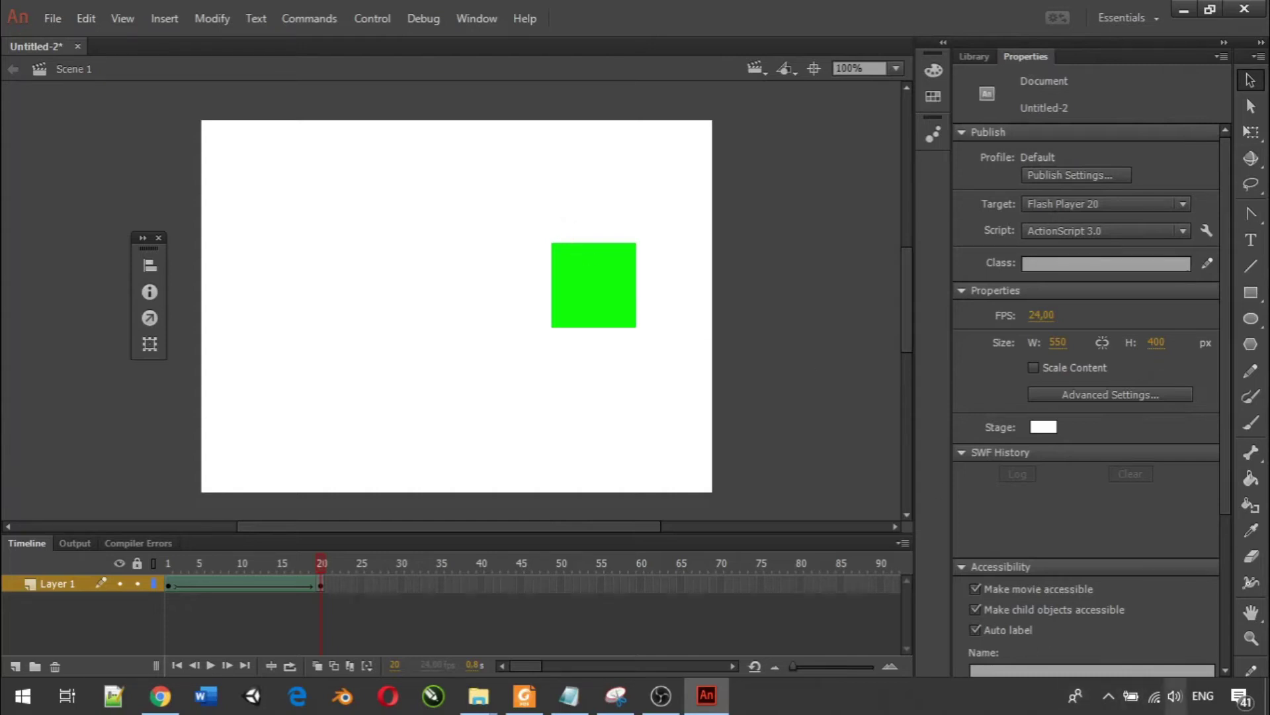
pyautogui.click(661, 696)
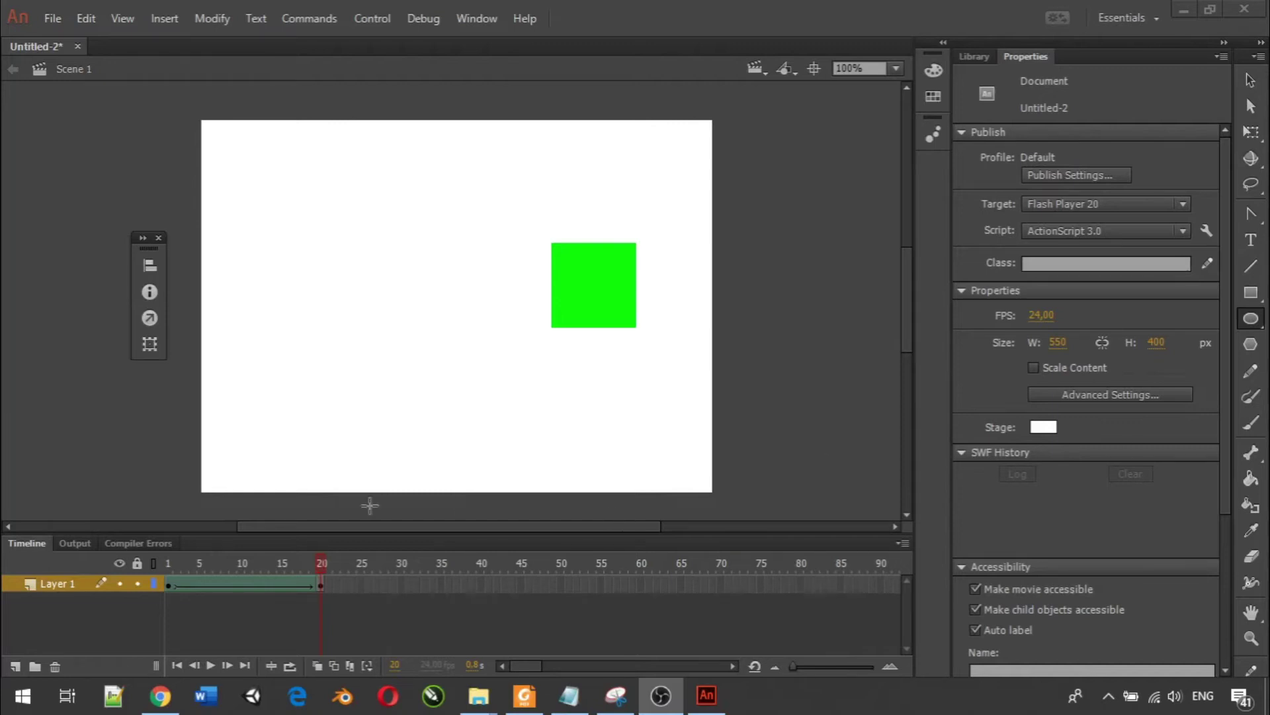
pyautogui.click(169, 561)
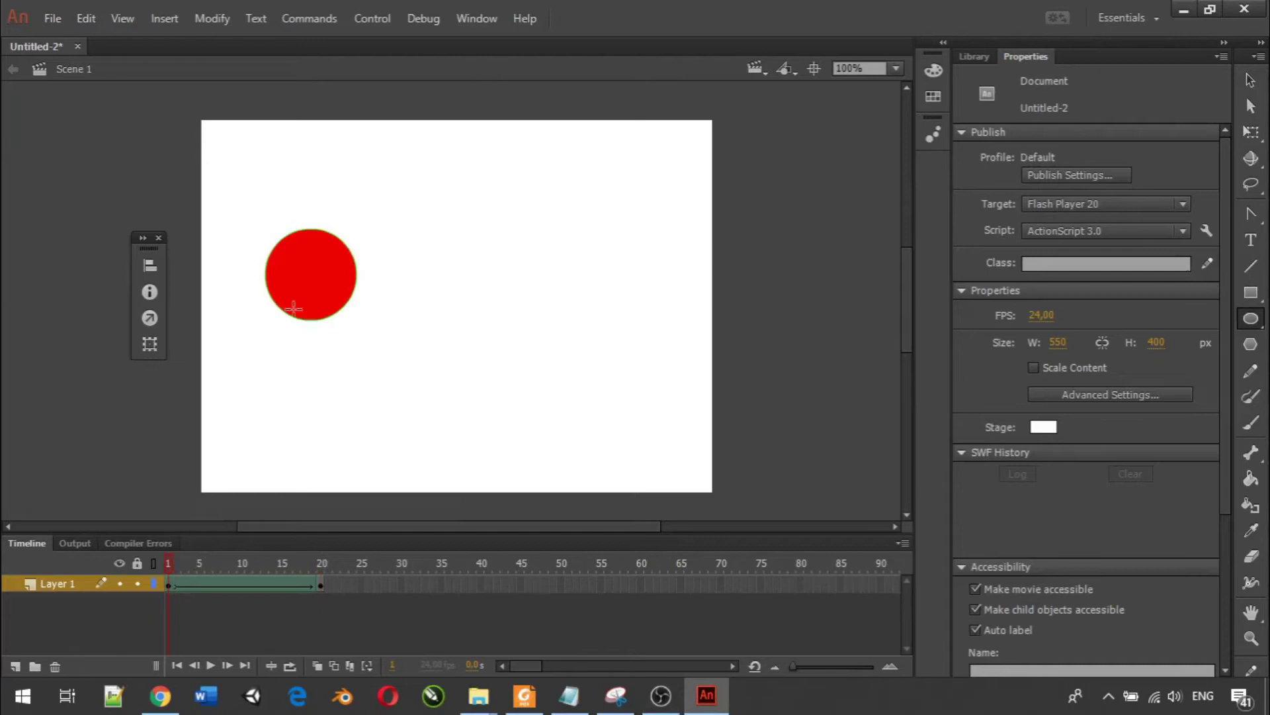
pyautogui.click(322, 561)
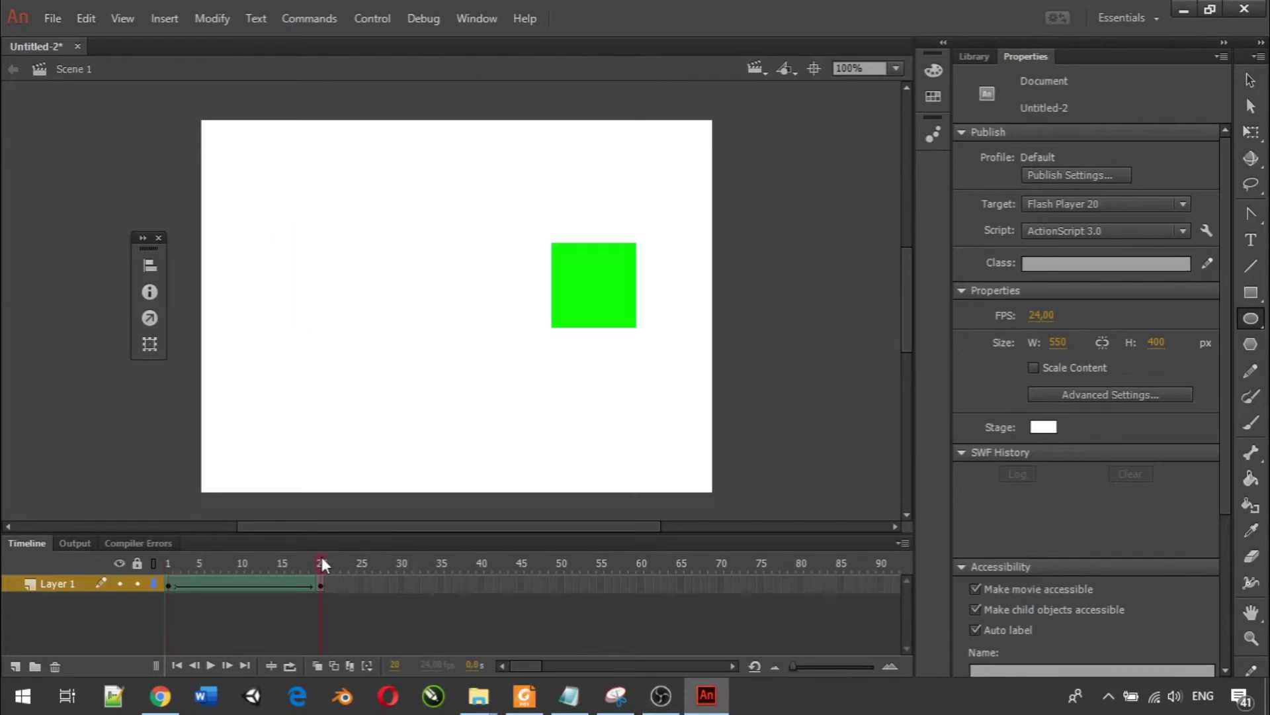
# Draw two green pentagons on frame 20 with the PolyStar tool, one below and one above the green square.
pyautogui.click(320, 583)
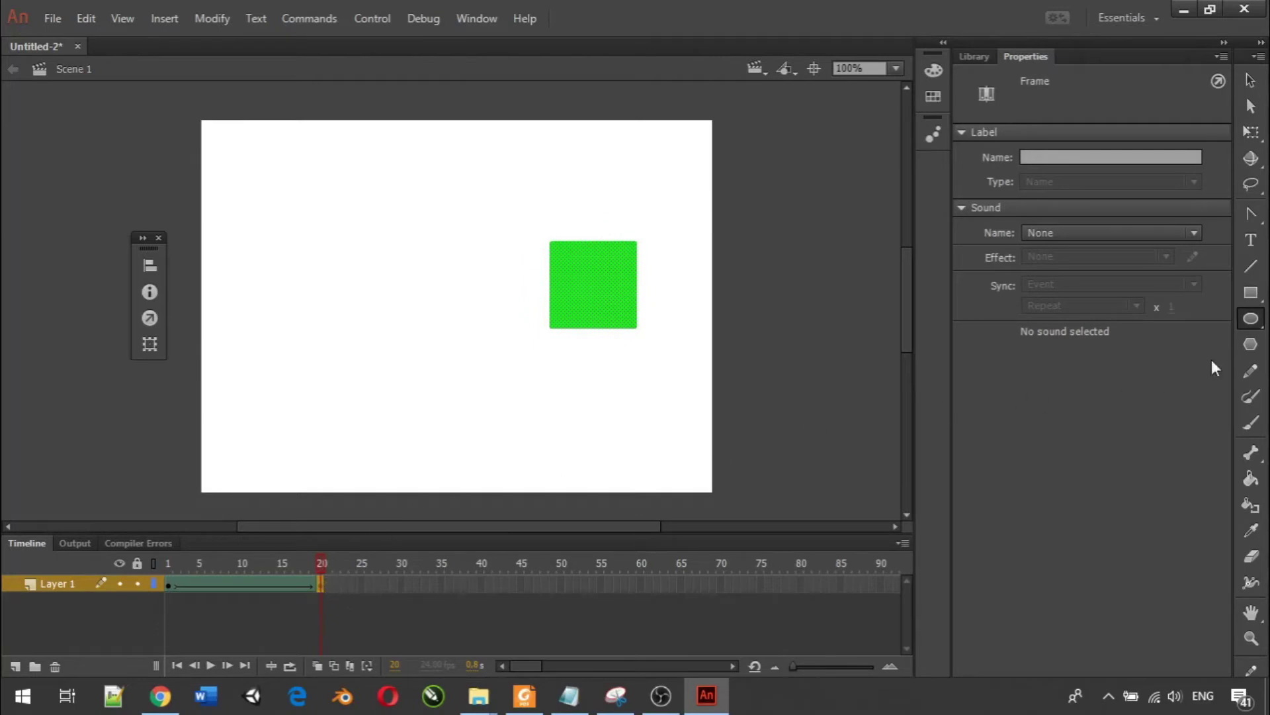
pyautogui.click(1252, 319)
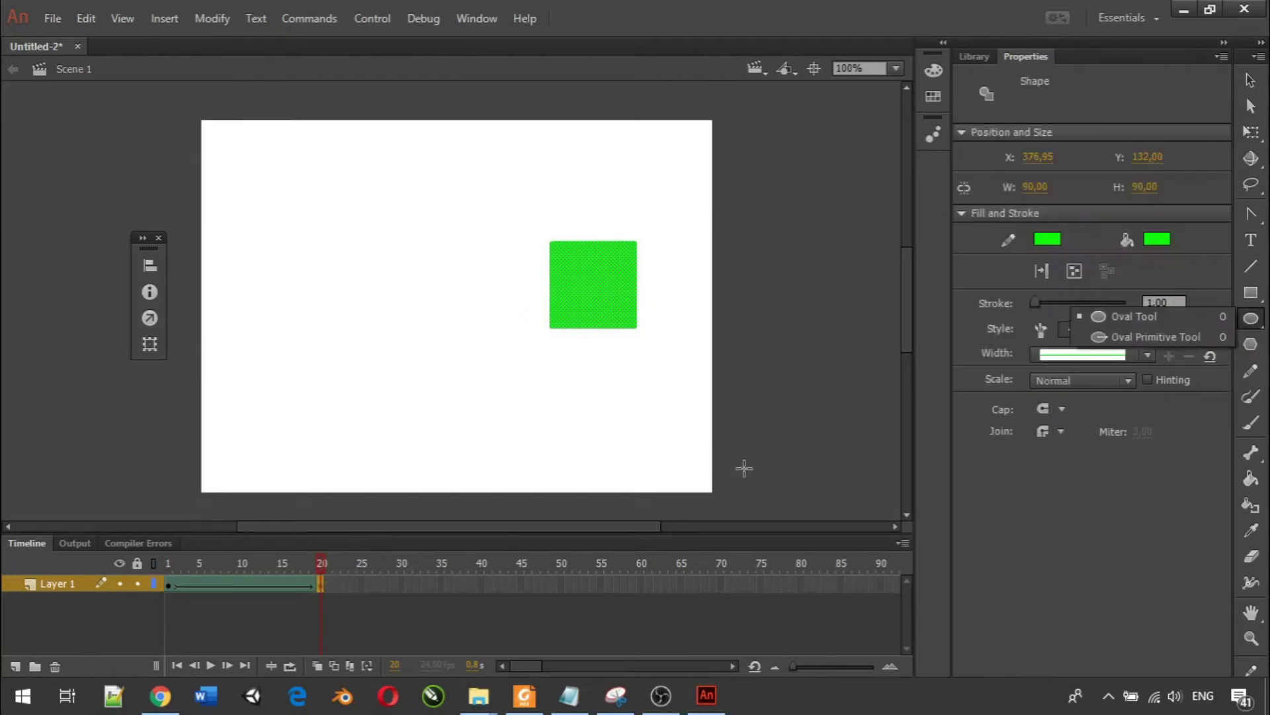
pyautogui.click(1250, 344)
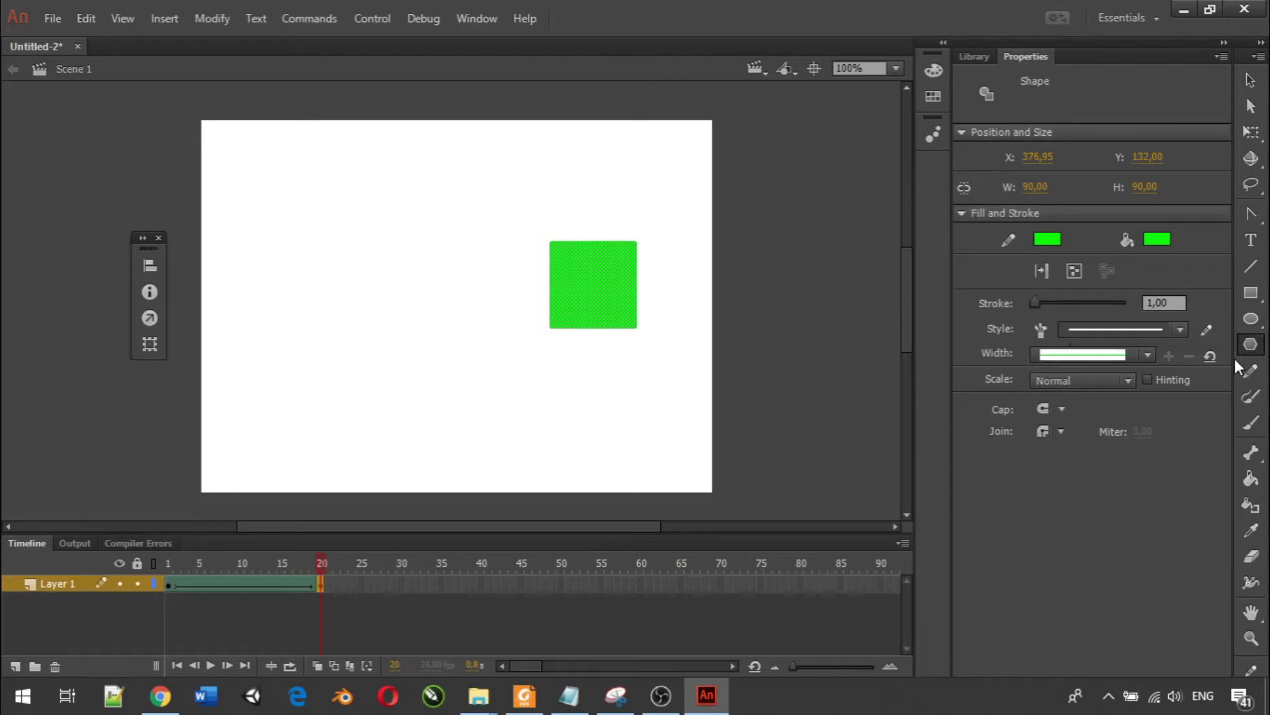
pyautogui.moveTo(566, 384)
pyautogui.mouseDown()
pyautogui.moveTo(613, 425)
pyautogui.moveTo(591, 397)
pyautogui.mouseUp()
pyautogui.moveTo(526, 172); pyautogui.dragTo(547, 197)
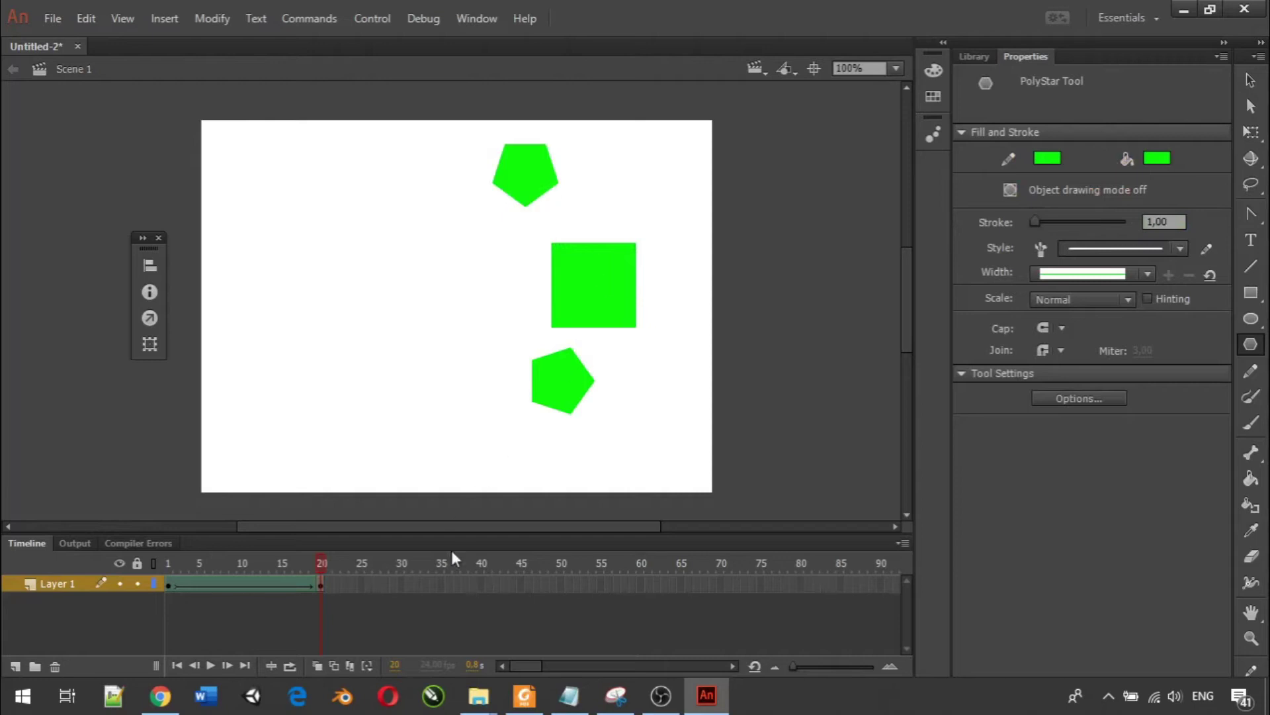
# Play the shape tween from frame 1 to watch the circle morph into the square and pentagons.
pyautogui.click(170, 561)
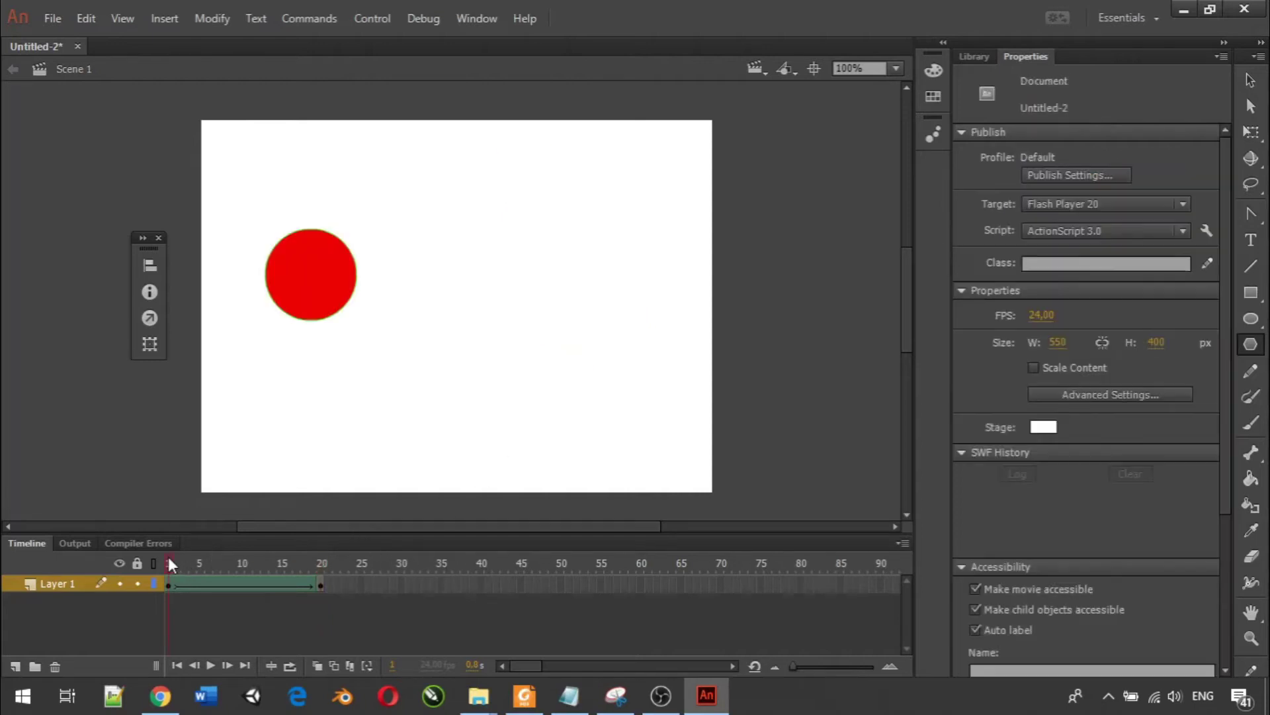
pyautogui.click(208, 665)
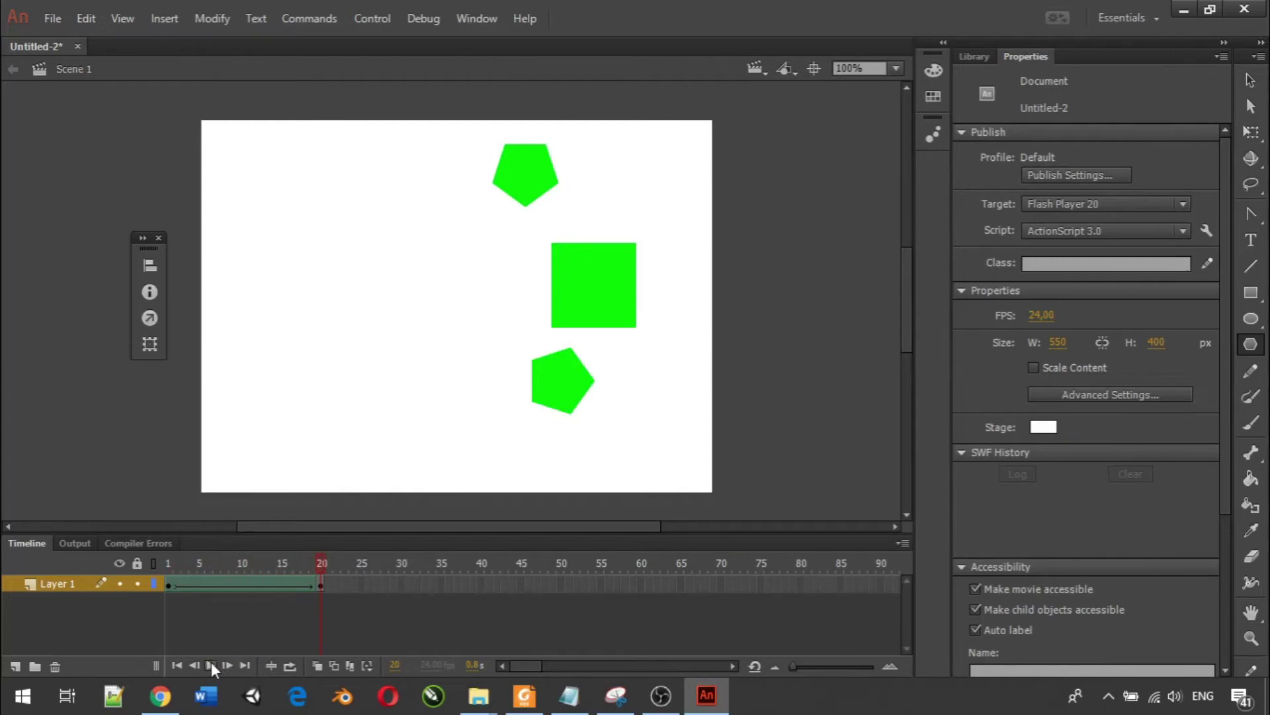
pyautogui.click(211, 663)
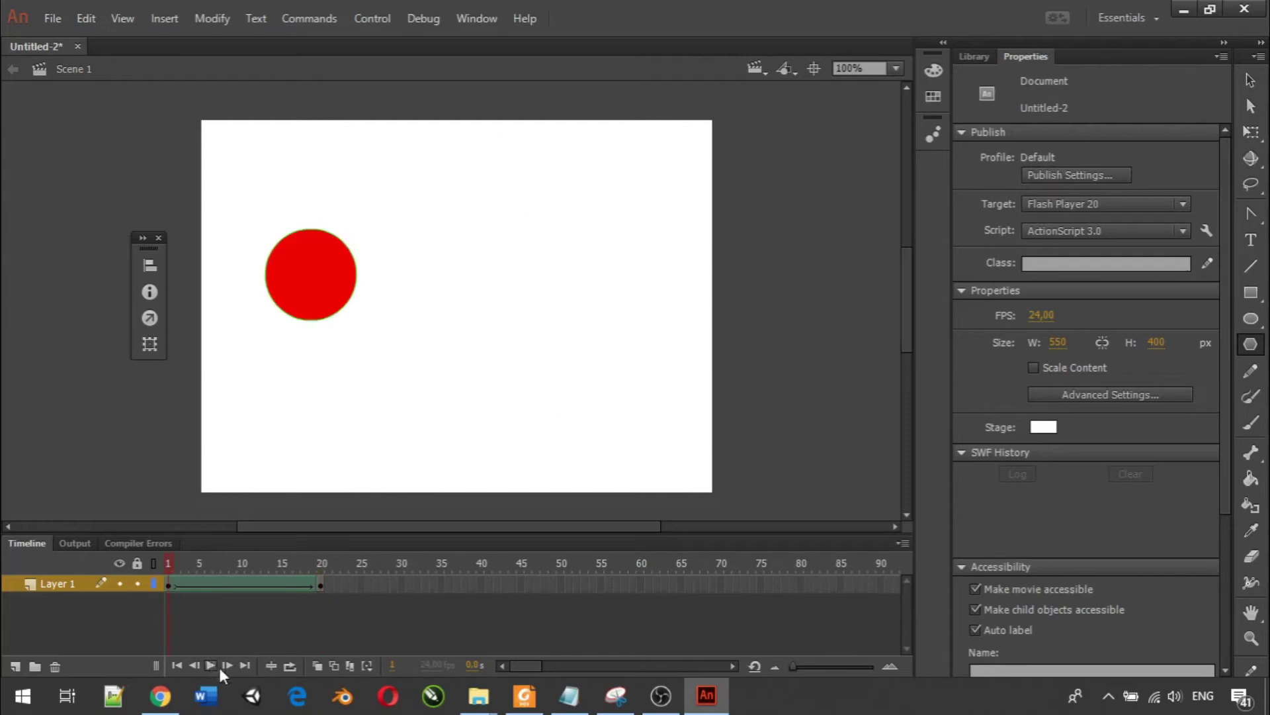
pyautogui.click(319, 584)
pyautogui.press('Return')
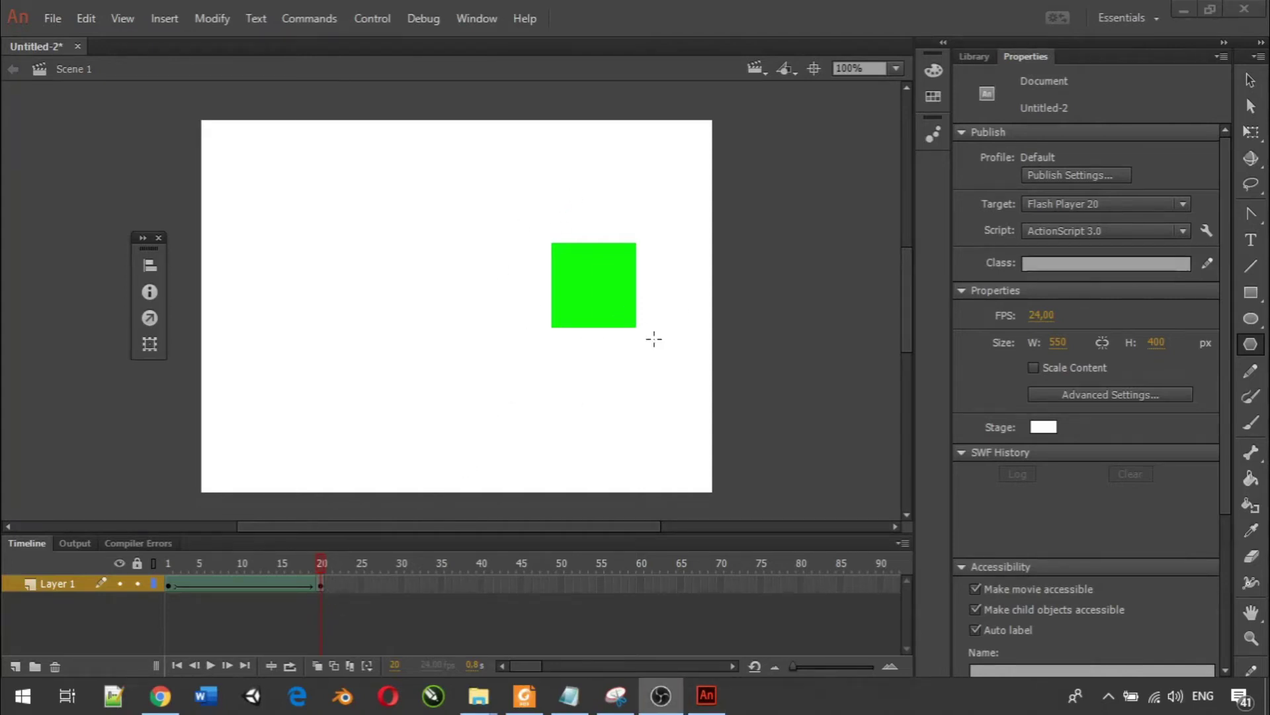
# Convert the green square on frame 20 into a graphic symbol named Symbol 1.
pyautogui.click(1250, 80)
pyautogui.moveTo(490, 197); pyautogui.dragTo(693, 383)
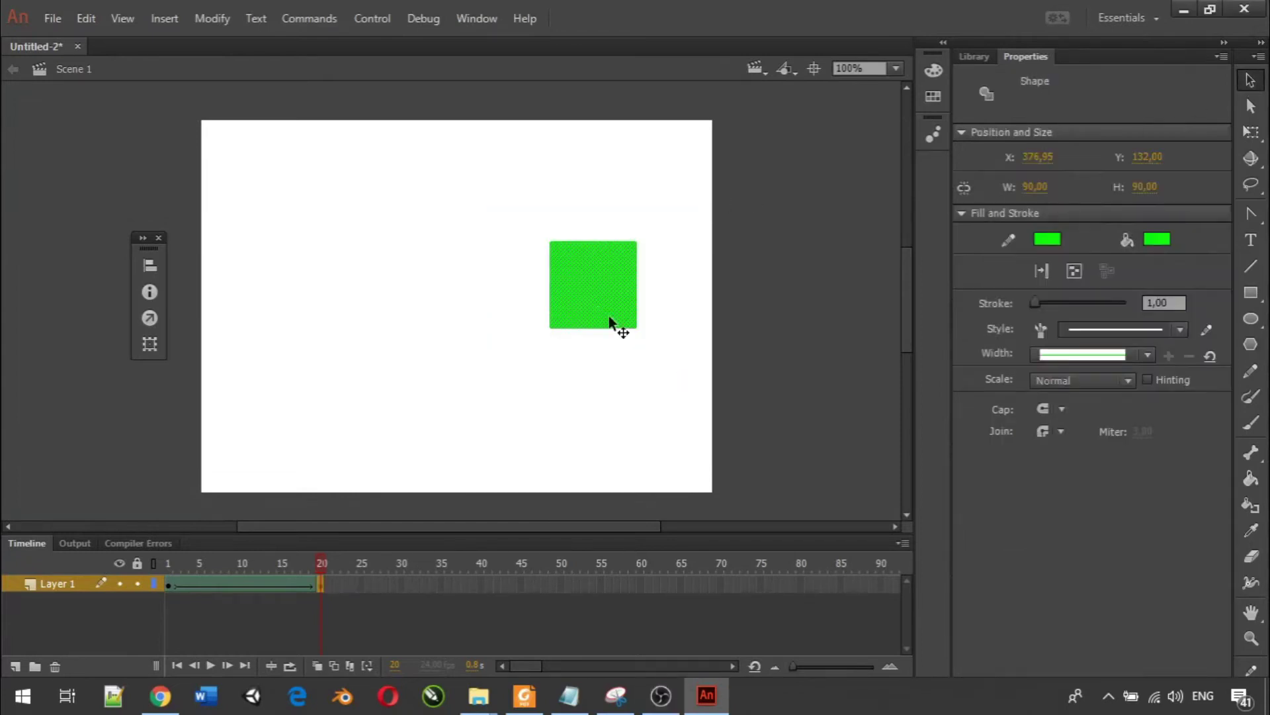
pyautogui.rightClick(597, 304)
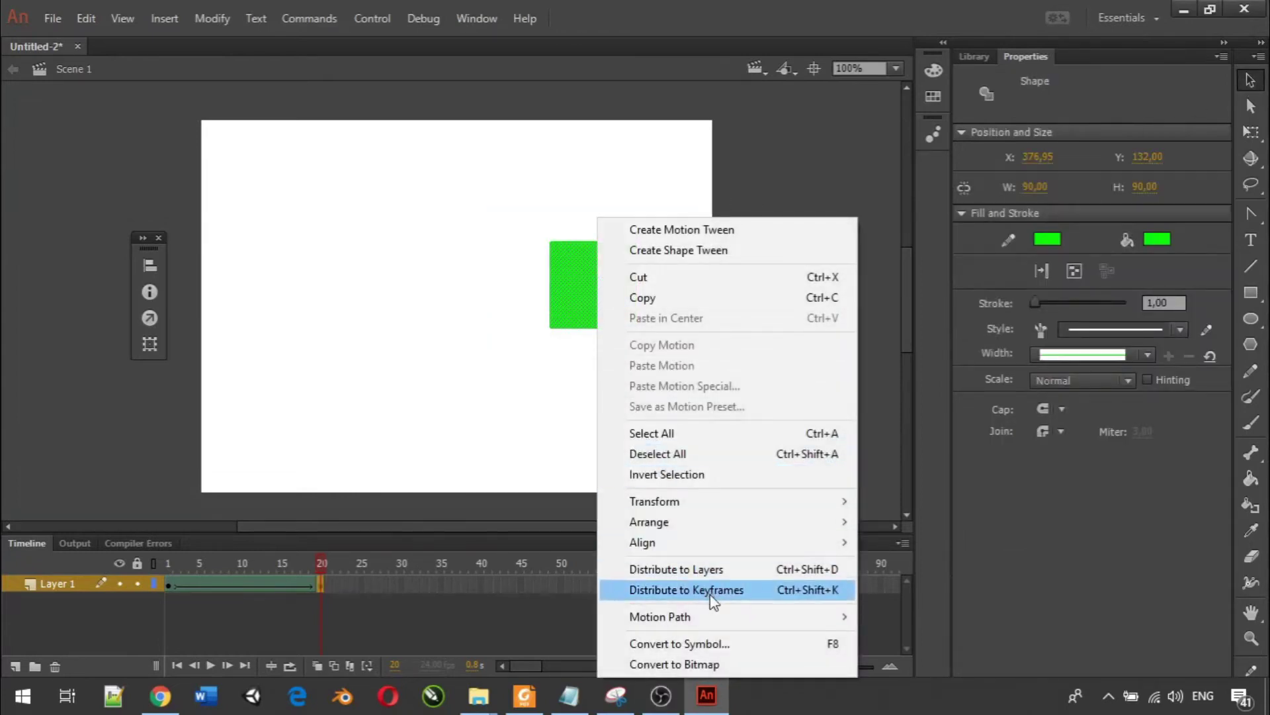
pyautogui.click(716, 646)
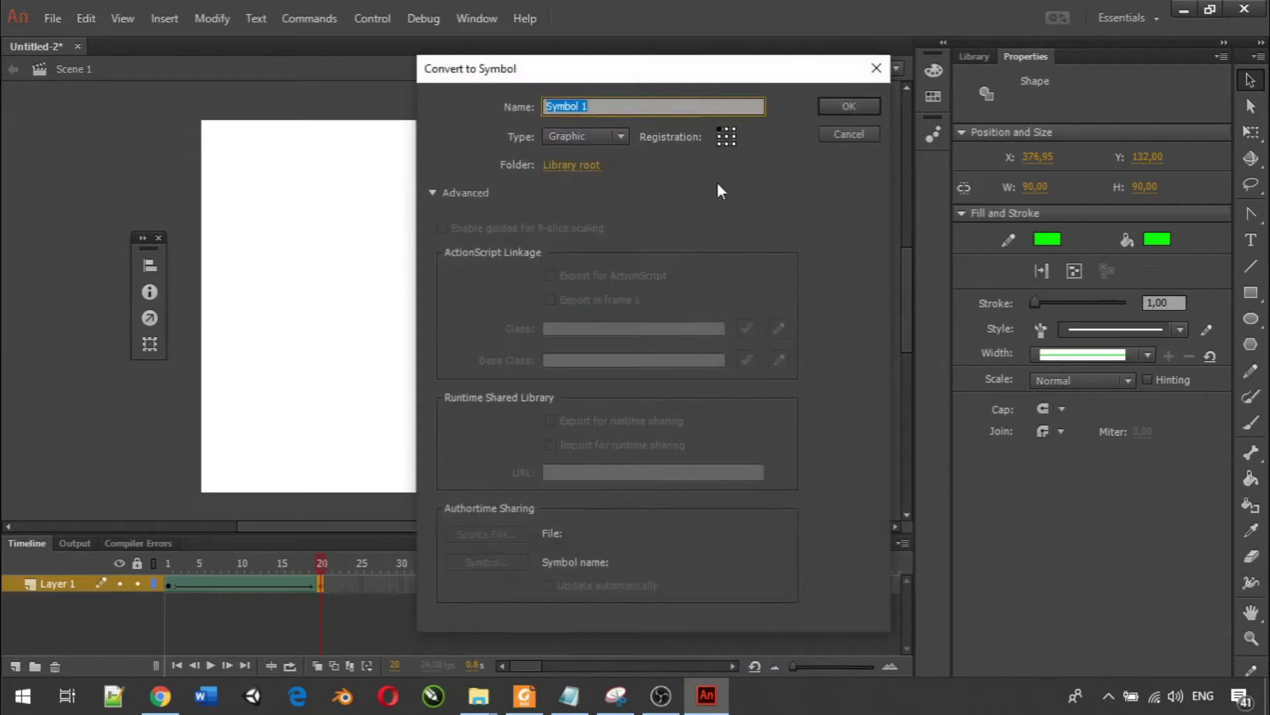
pyautogui.click(847, 105)
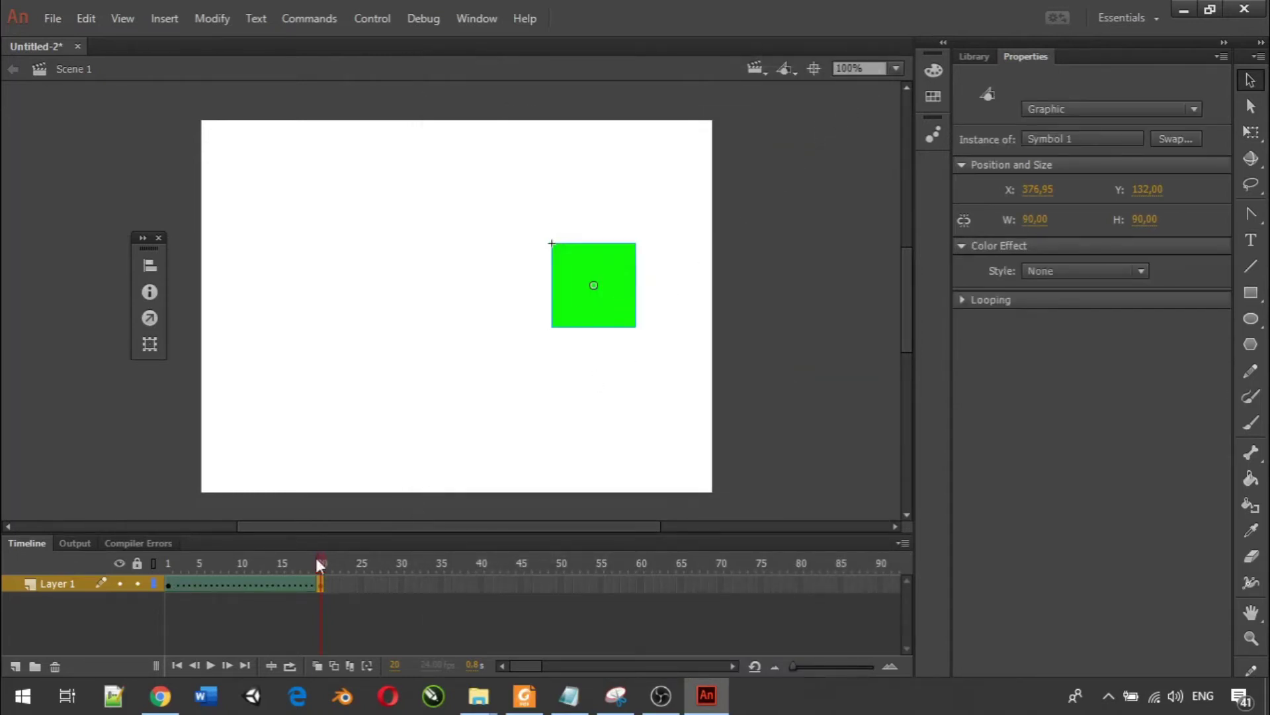
# Inspect the tween's in-between frames and both keyframes to see how the symbol affects the shape tween.
pyautogui.click(217, 585)
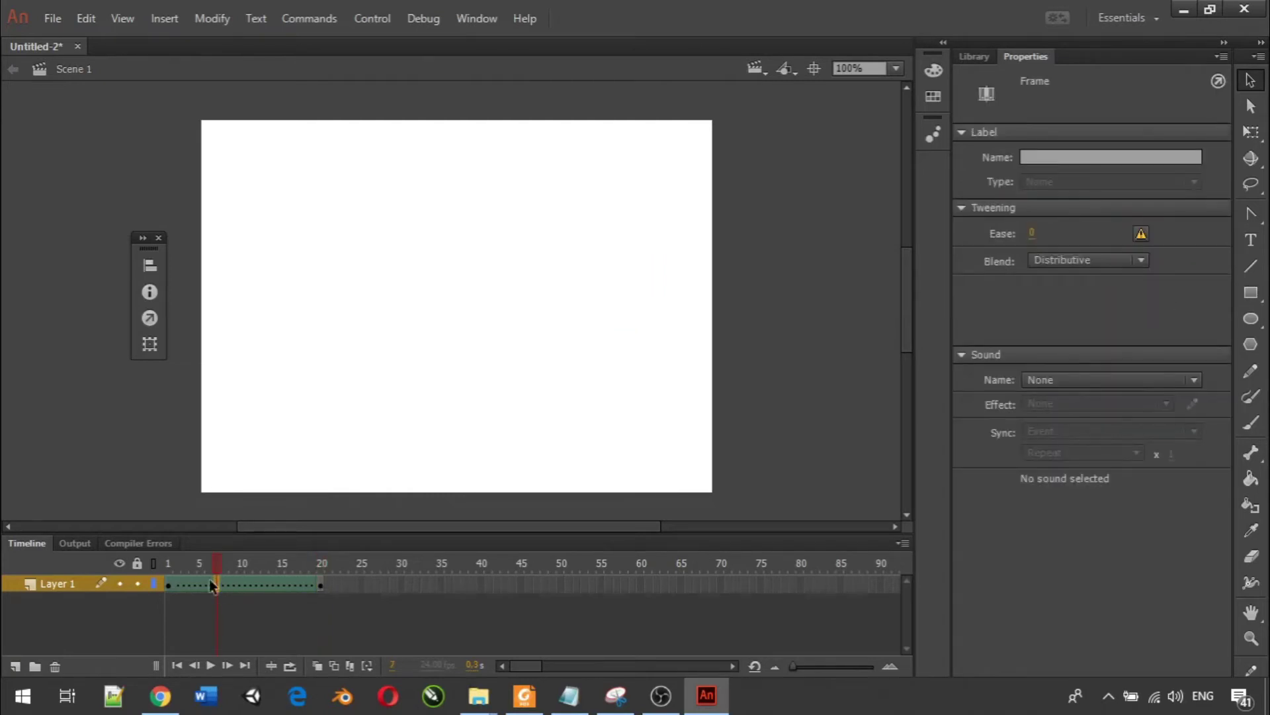
pyautogui.click(259, 604)
pyautogui.click(288, 585)
pyautogui.click(169, 586)
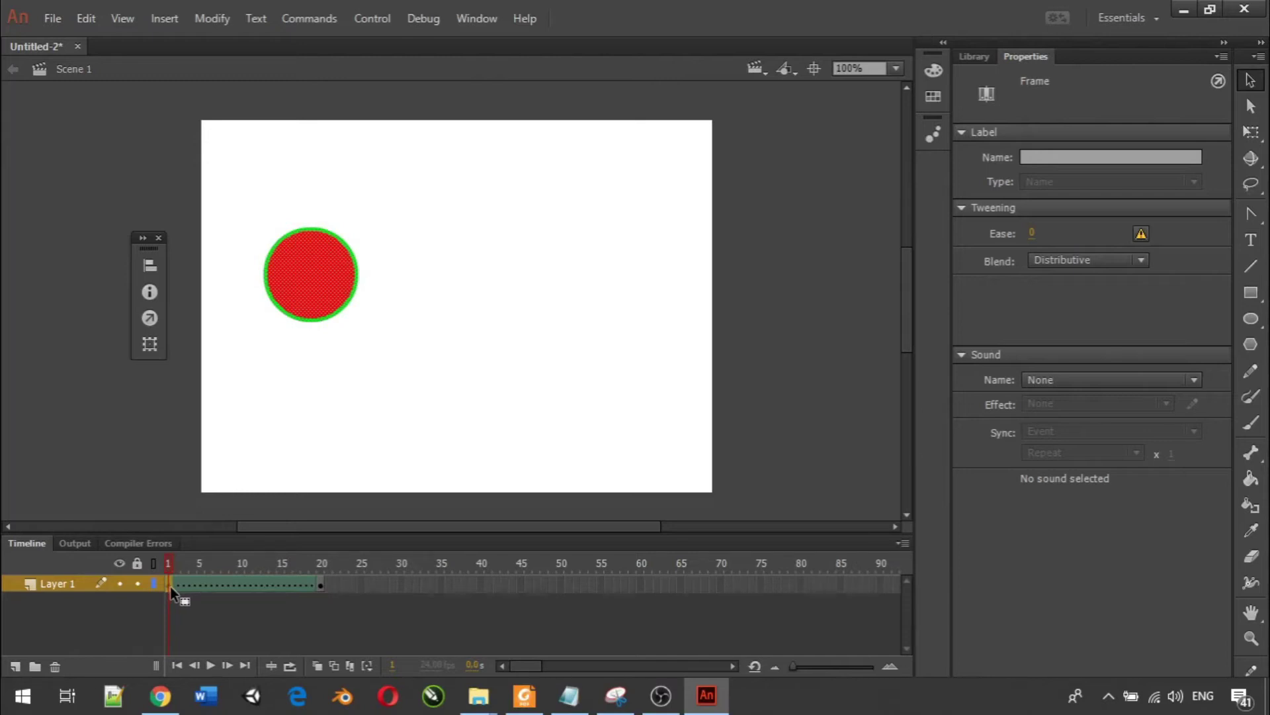
pyautogui.click(322, 585)
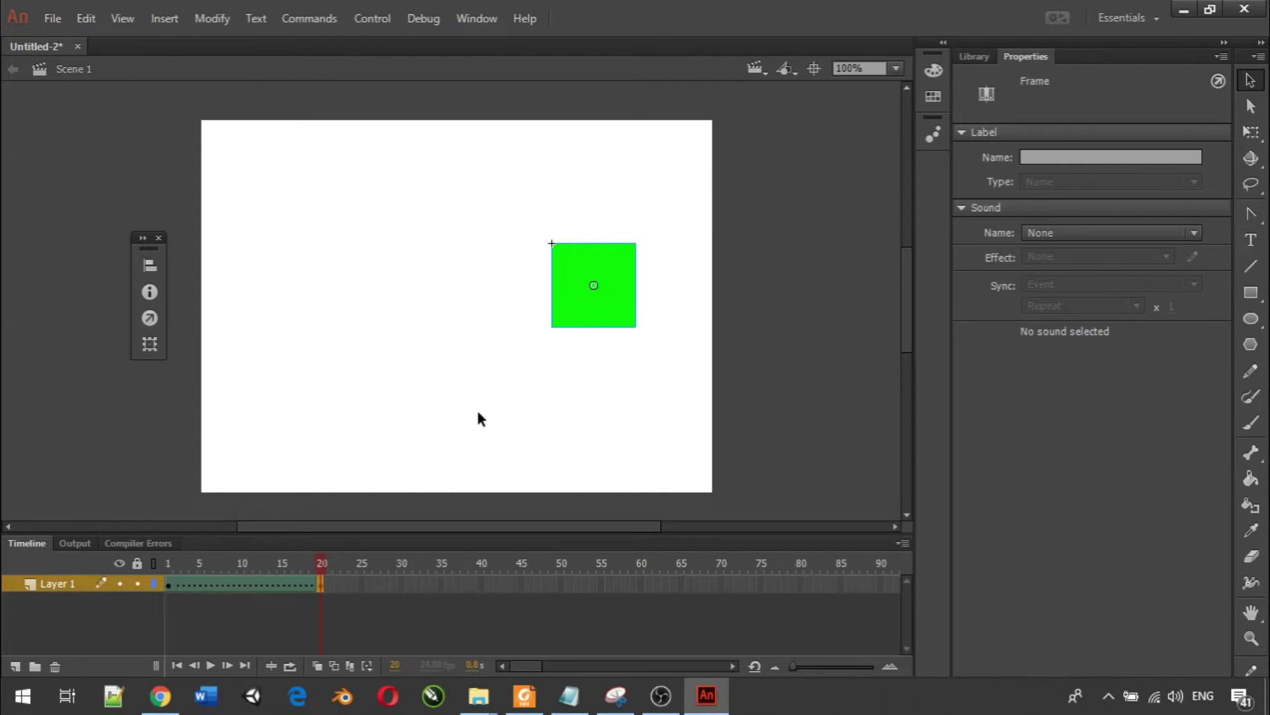
# Undo the symbol conversion of the square on frame 20 and deselect the shape.
pyautogui.click(499, 414)
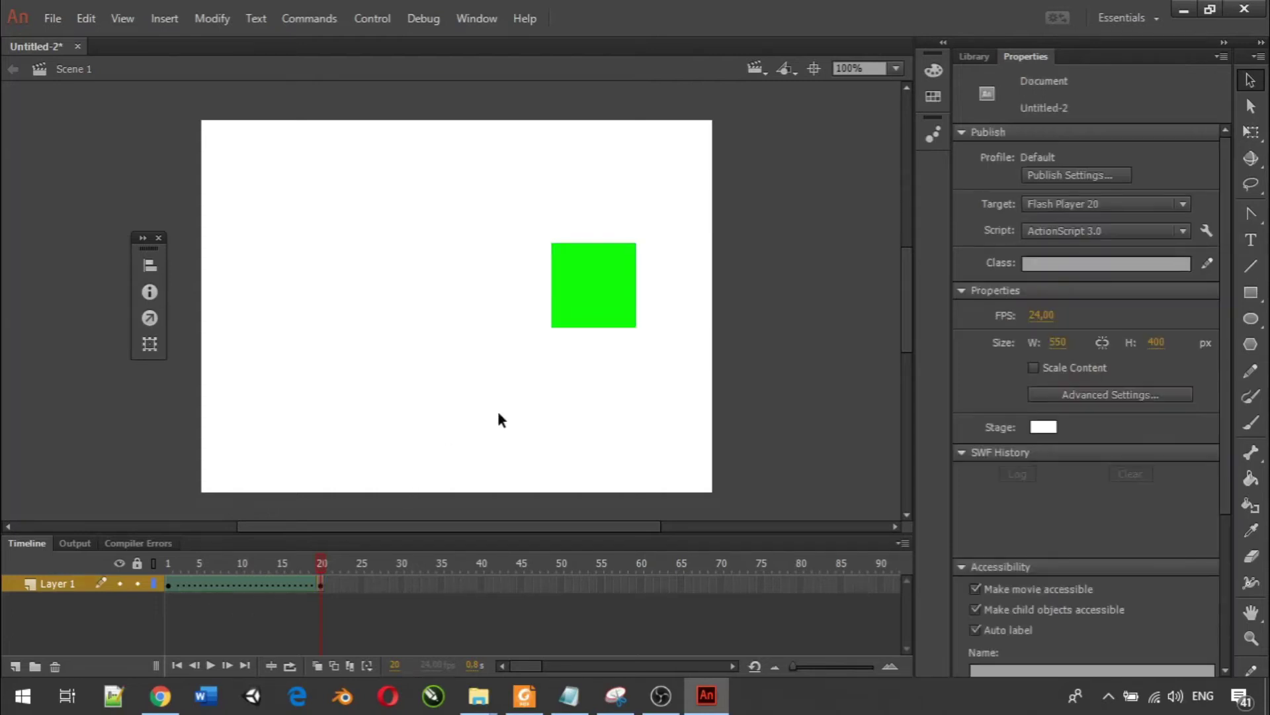
pyautogui.hotkey('ctrl', 'a')
pyautogui.hotkey('shift', ',')
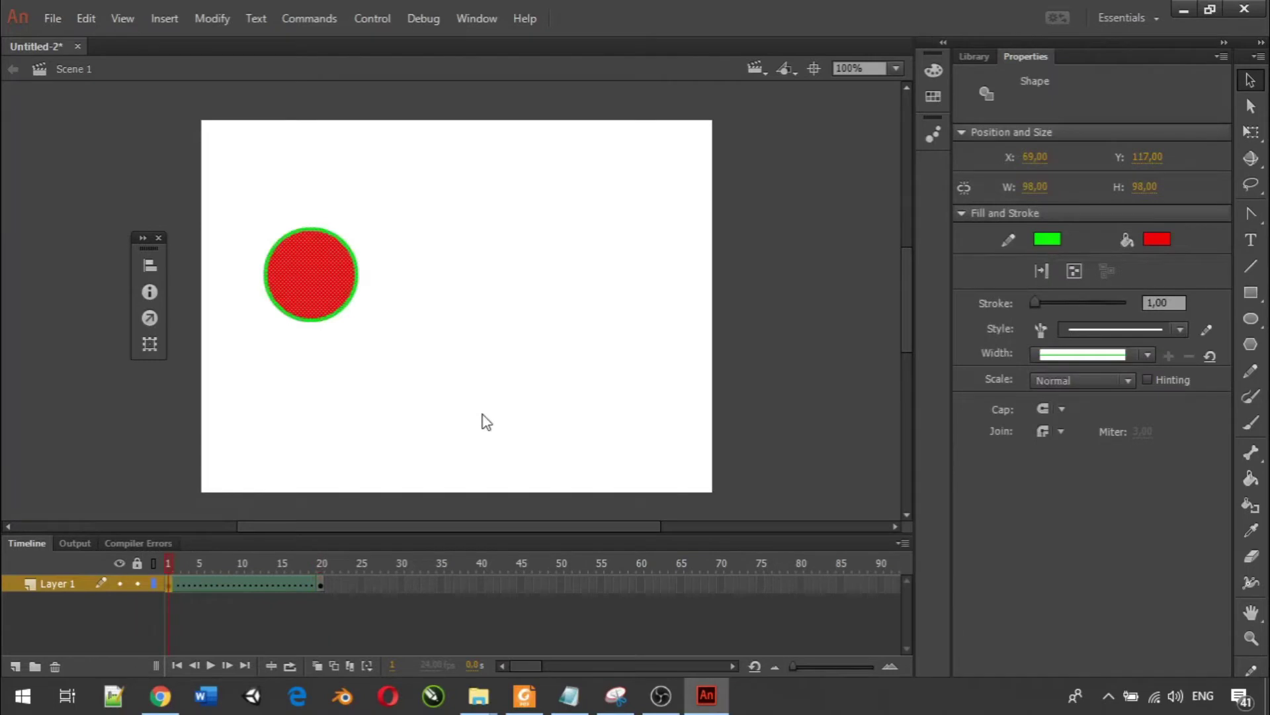
pyautogui.press('Return')
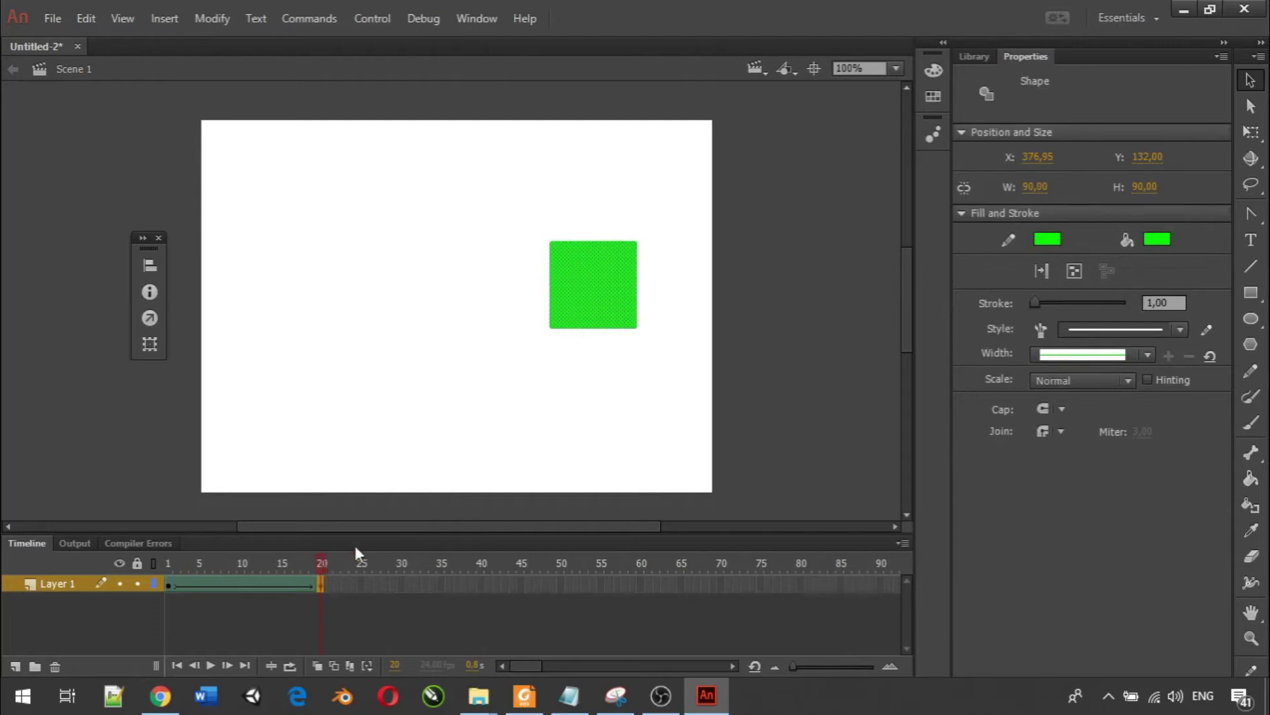
pyautogui.click(509, 430)
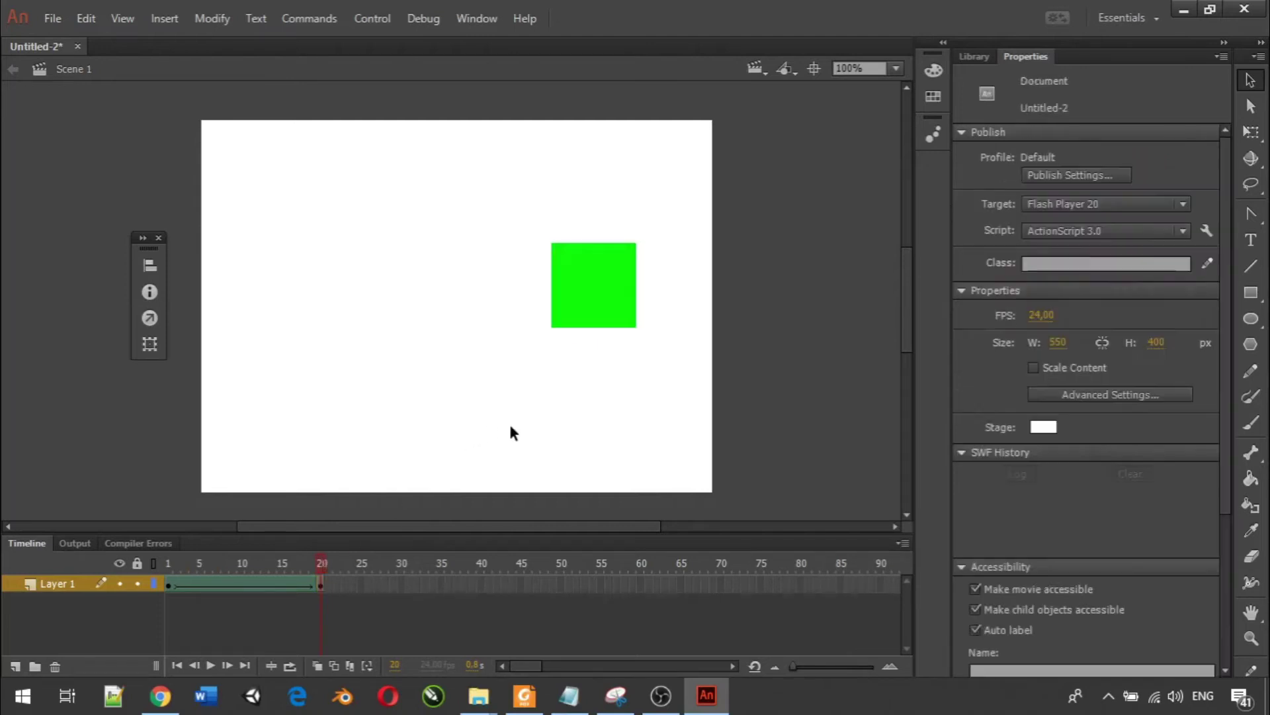
# Check the document's library for symbols.
pyautogui.click(967, 57)
pyautogui.click(1061, 336)
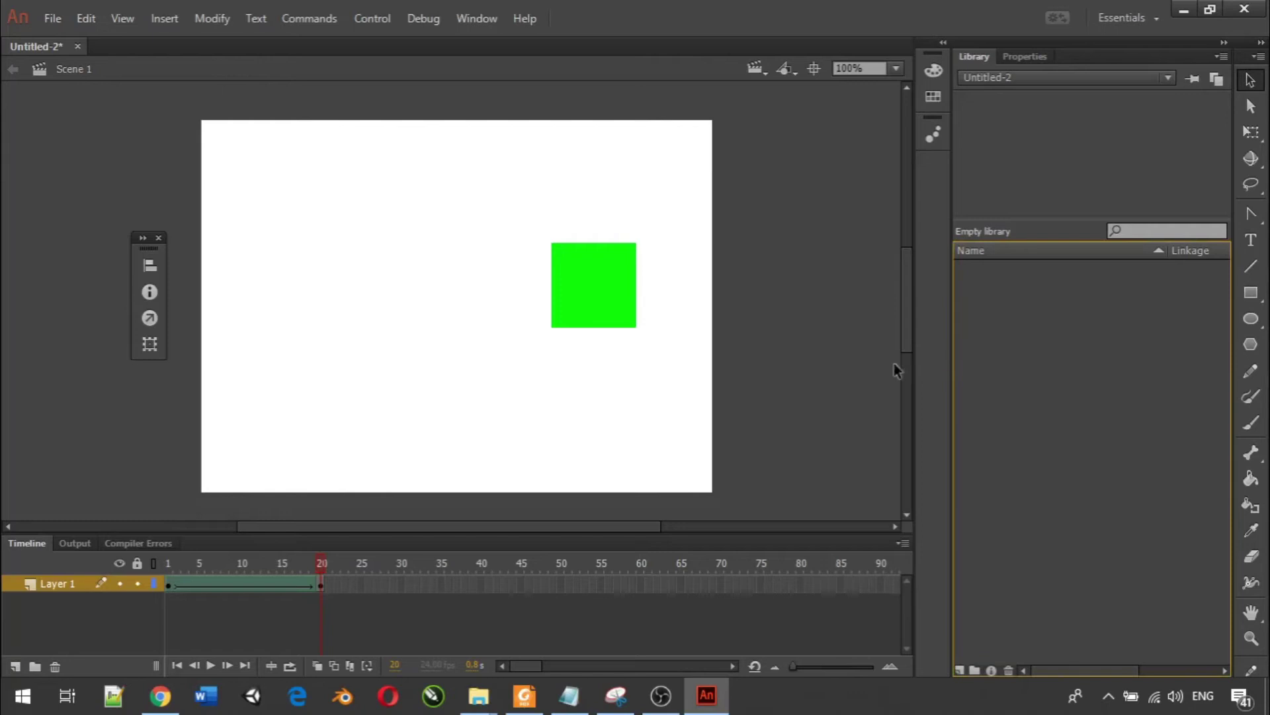
pyautogui.click(497, 459)
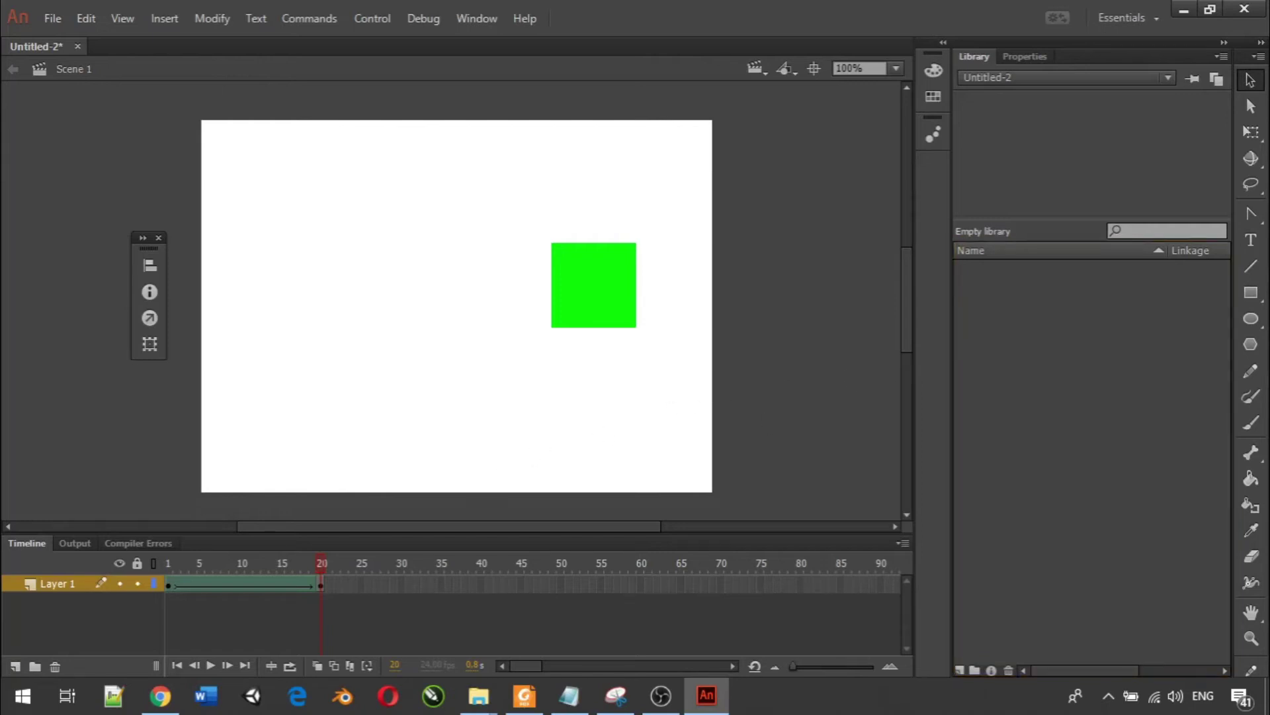
pyautogui.hotkey('alt', 'Tab')
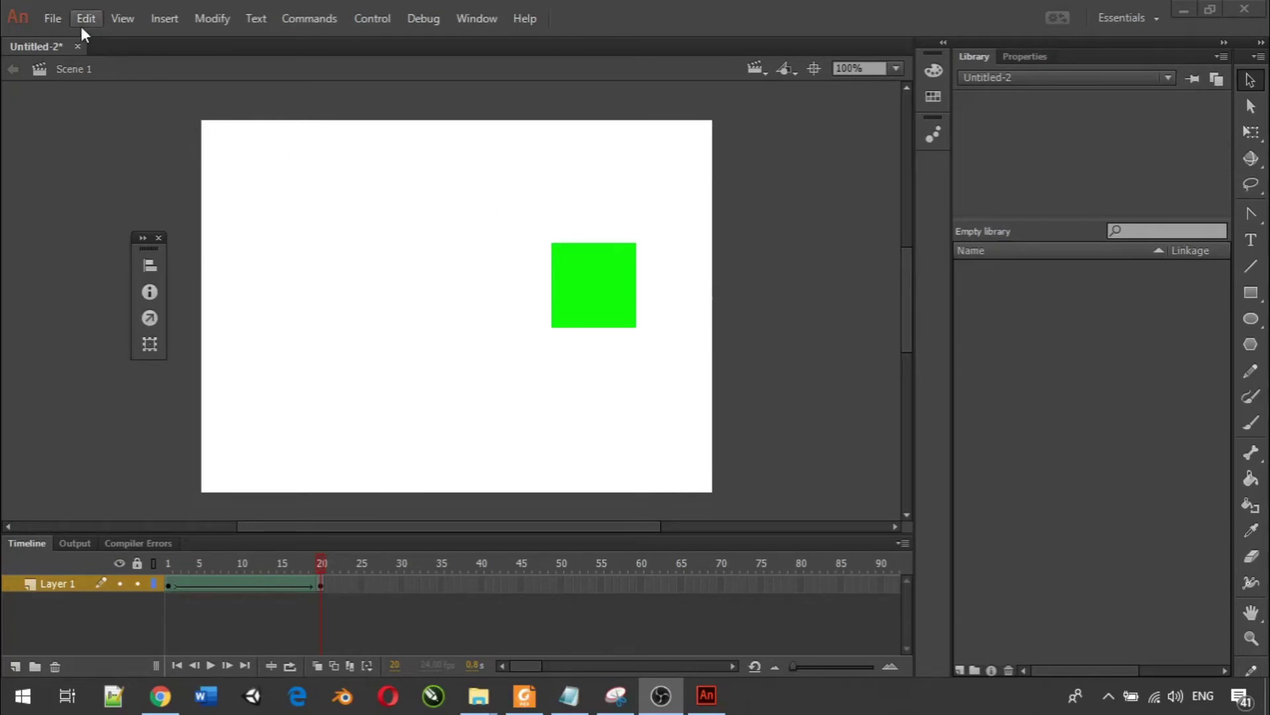
# Create a new ActionScript 3.0 document with the default settings.
pyautogui.click(52, 17)
pyautogui.click(51, 39)
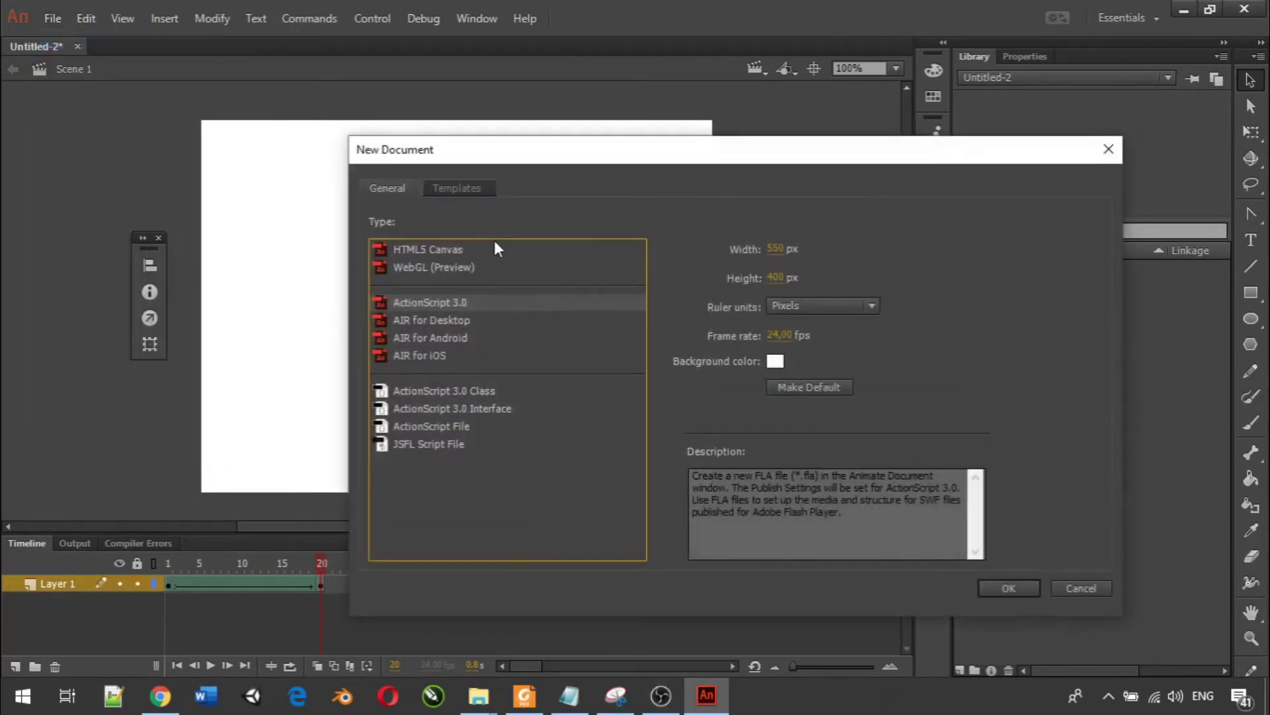
pyautogui.doubleClick(445, 302)
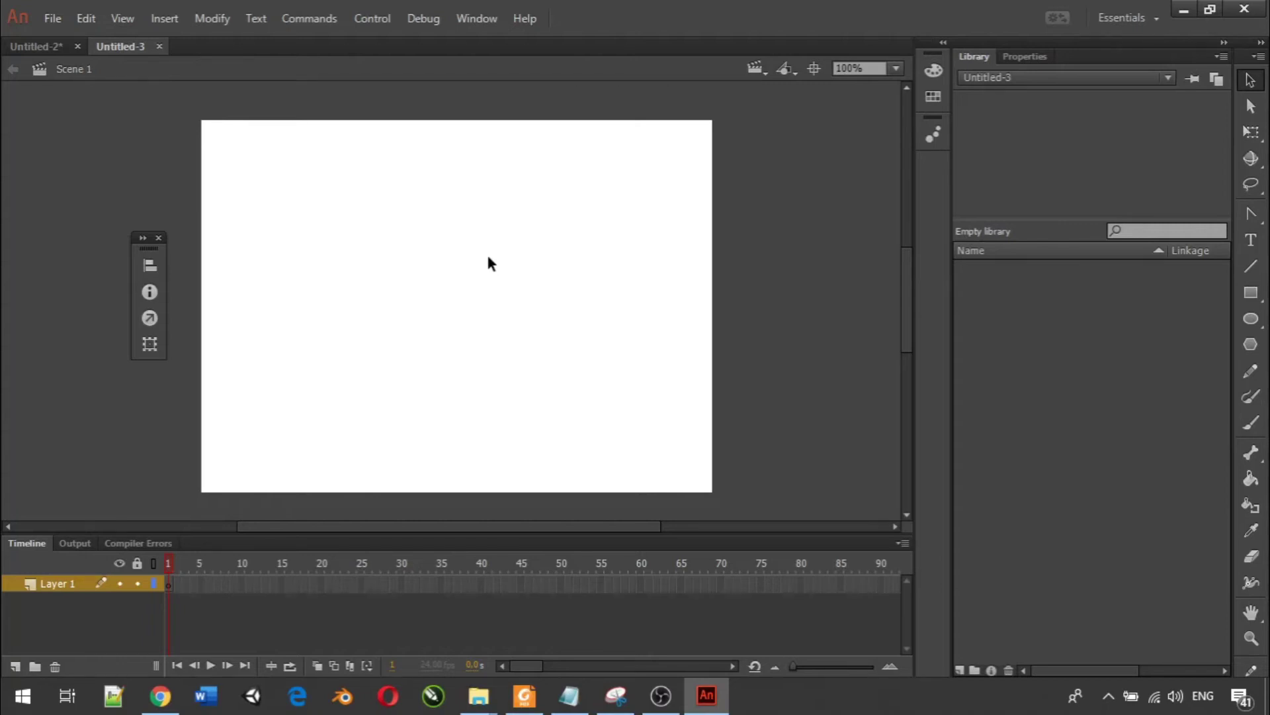
# Draw a large green circle near the center of the stage with the Oval tool.
pyautogui.click(1254, 321)
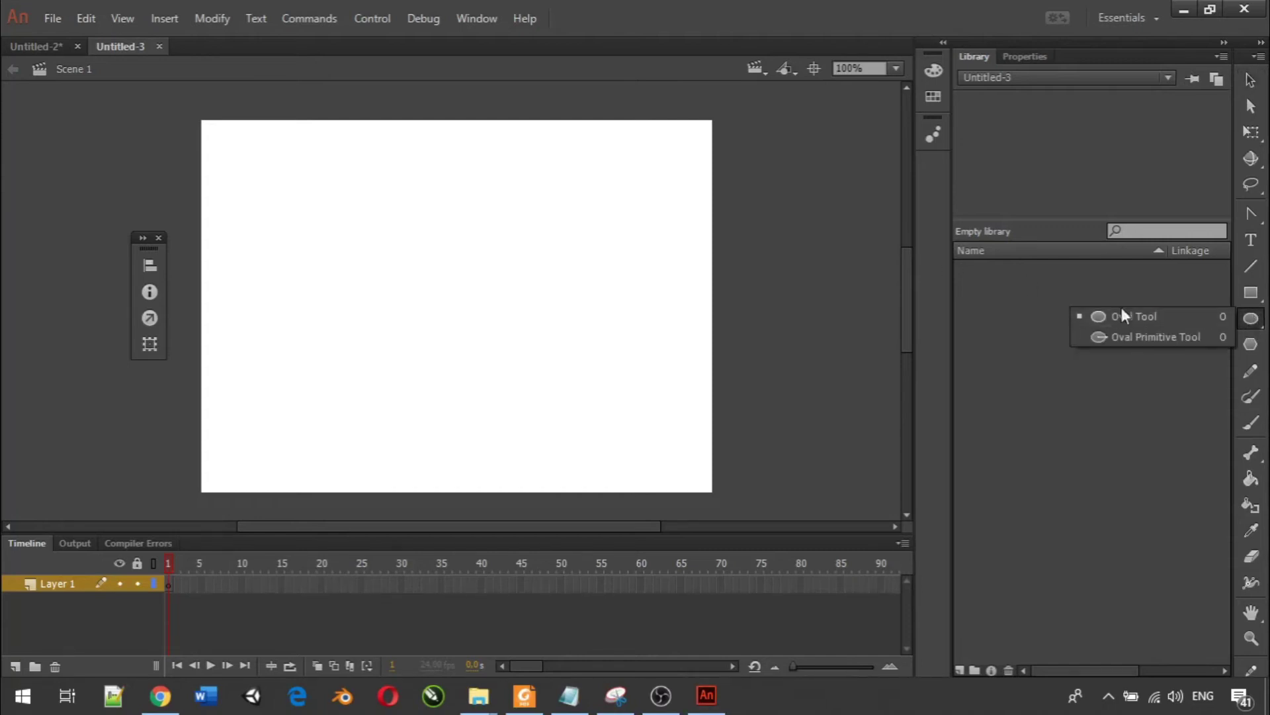
pyautogui.click(1205, 316)
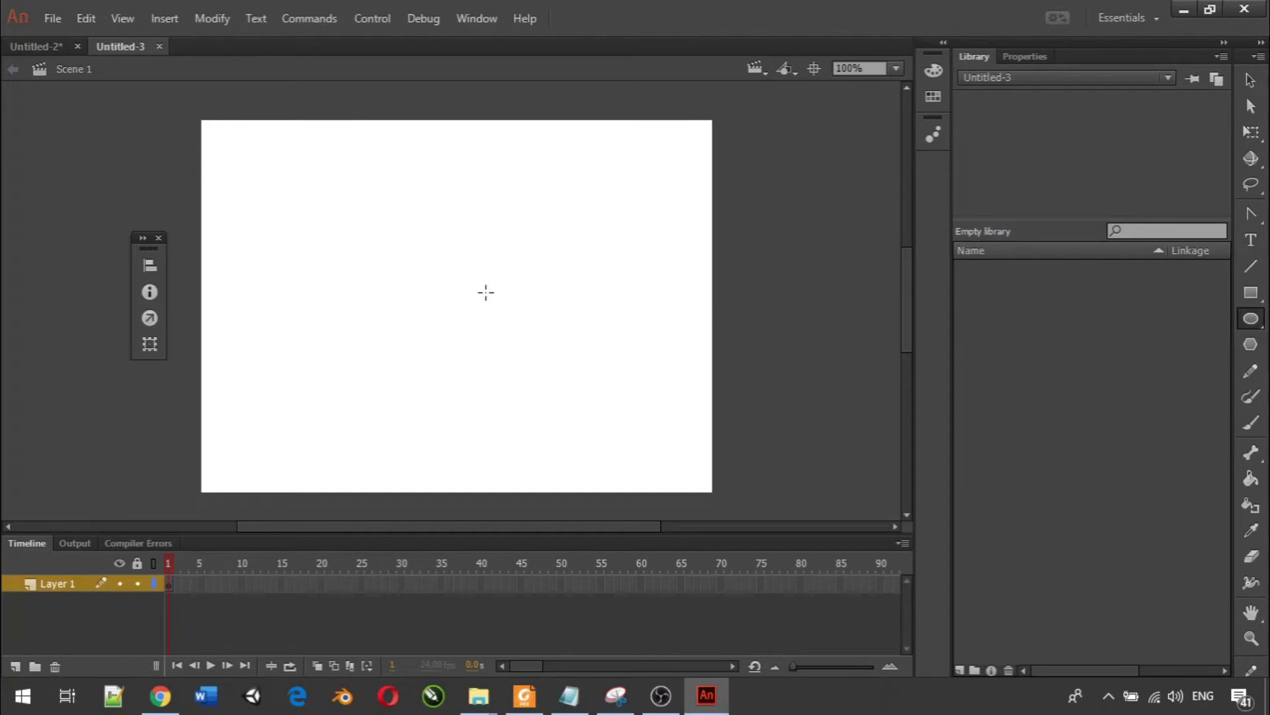
pyautogui.moveTo(399, 261); pyautogui.dragTo(528, 371)
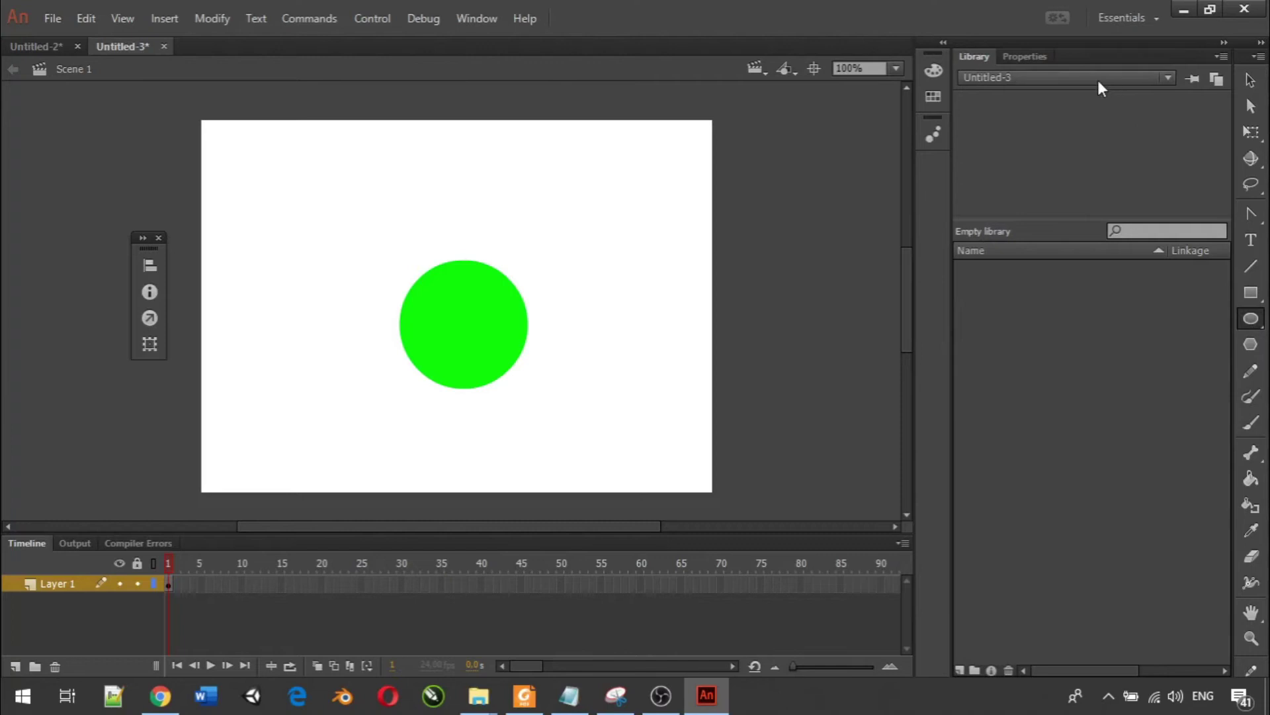
# Set the Oval tool's fill to white and draw a wide oval mouth and two round eyes inside the green circle.
pyautogui.click(1027, 57)
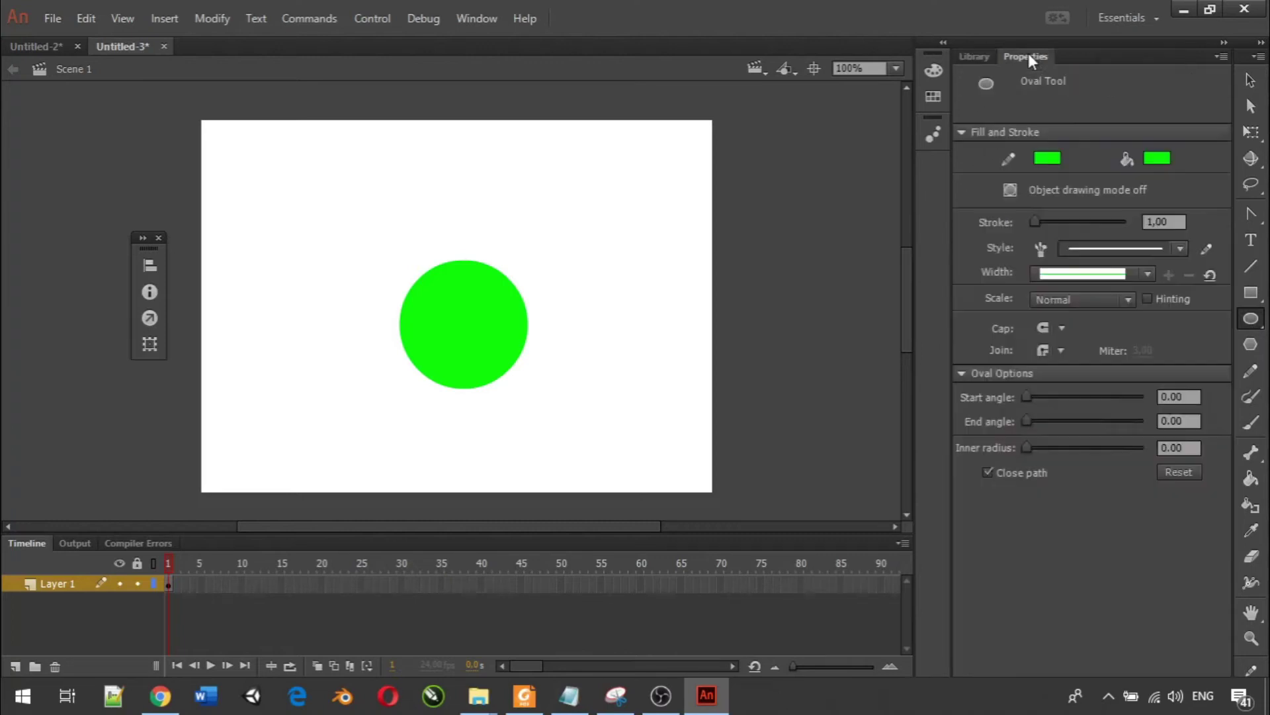
pyautogui.click(1153, 160)
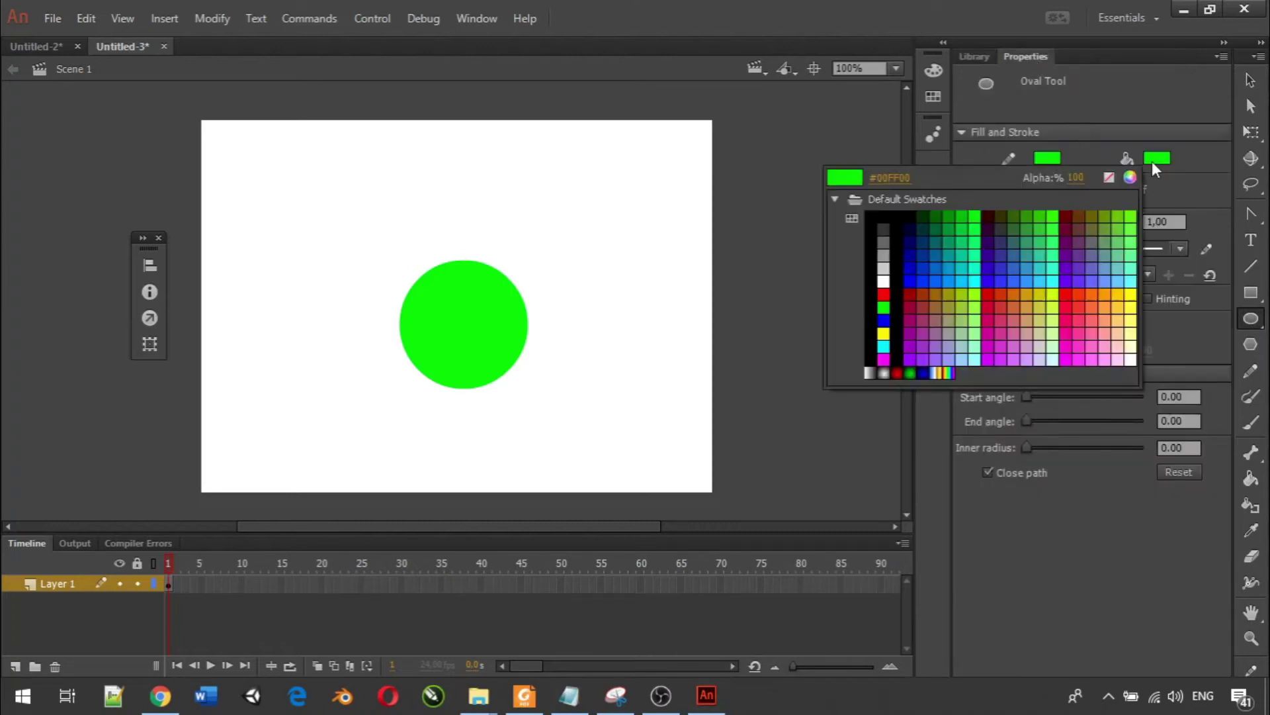
pyautogui.click(888, 283)
pyautogui.moveTo(436, 343); pyautogui.dragTo(500, 365)
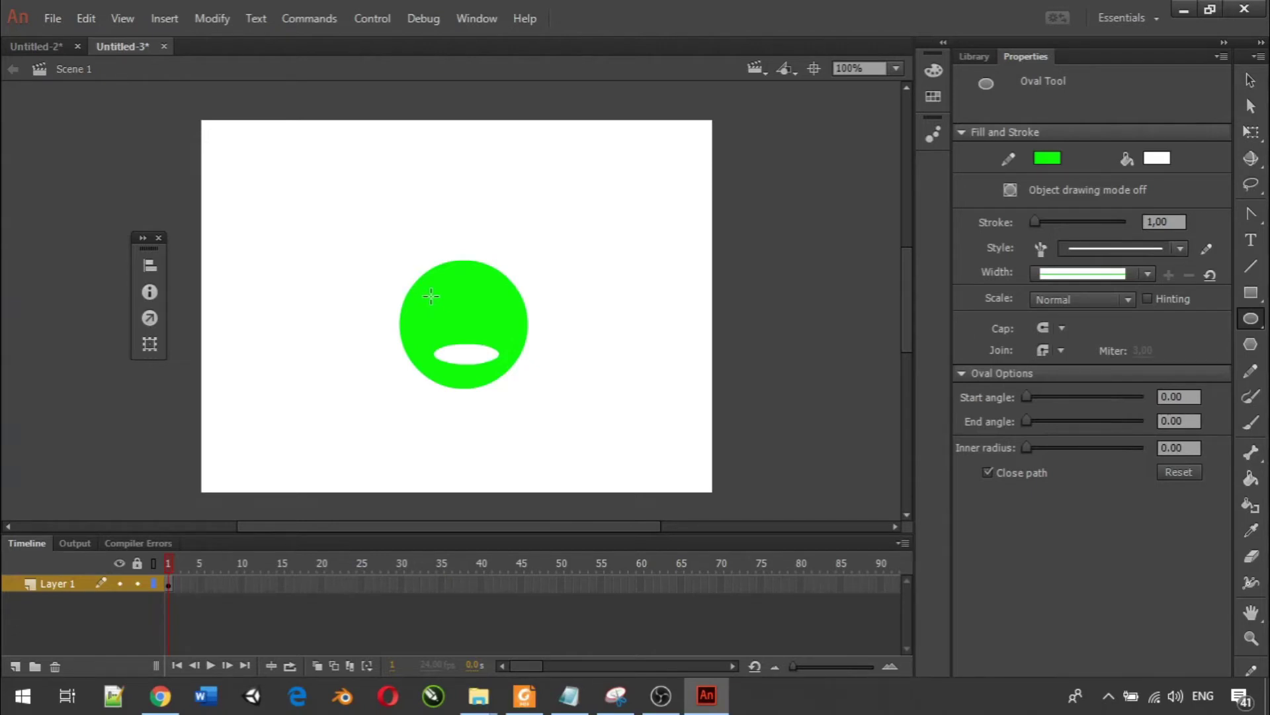
pyautogui.moveTo(429, 300)
pyautogui.mouseDown()
pyautogui.moveTo(451, 320)
pyautogui.moveTo(501, 307)
pyautogui.moveTo(486, 322)
pyautogui.mouseUp()
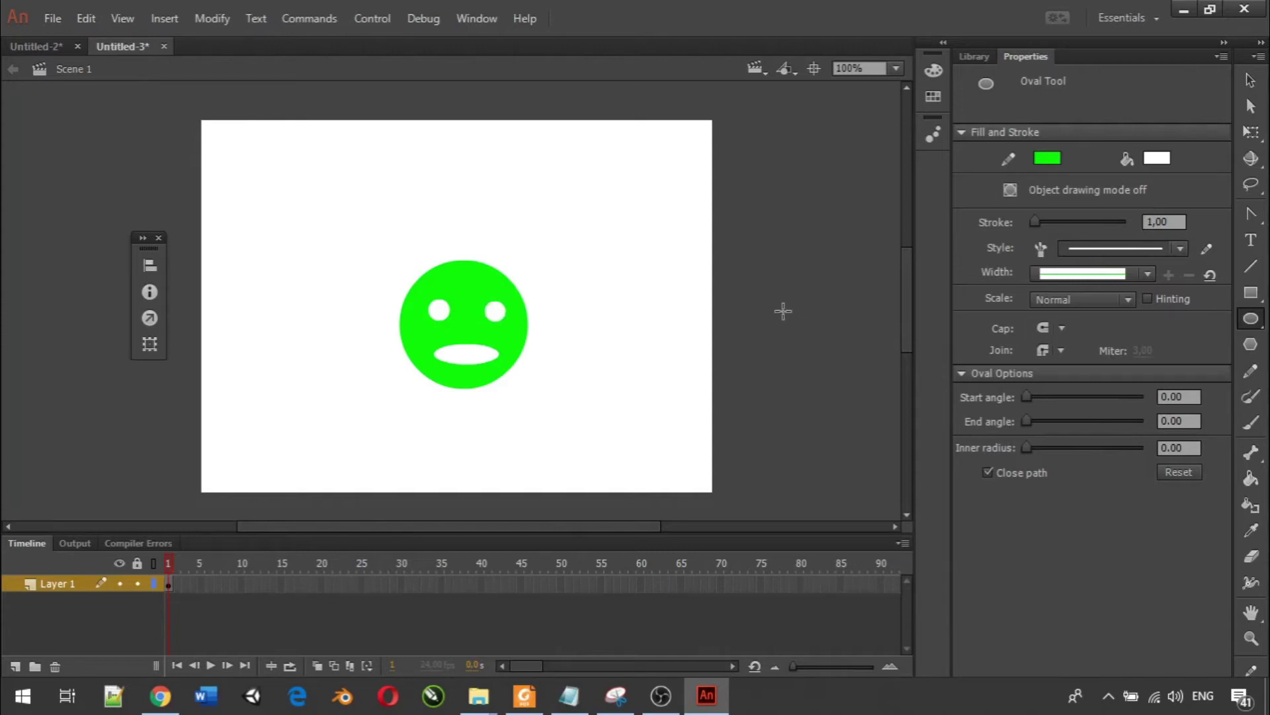
# Redraw the face's right eye as a small white circle level with the other eye, and change the face's fill to yellow.
pyautogui.hotkey('ctrl', 'z')
pyautogui.moveTo(484, 299); pyautogui.dragTo(498, 319)
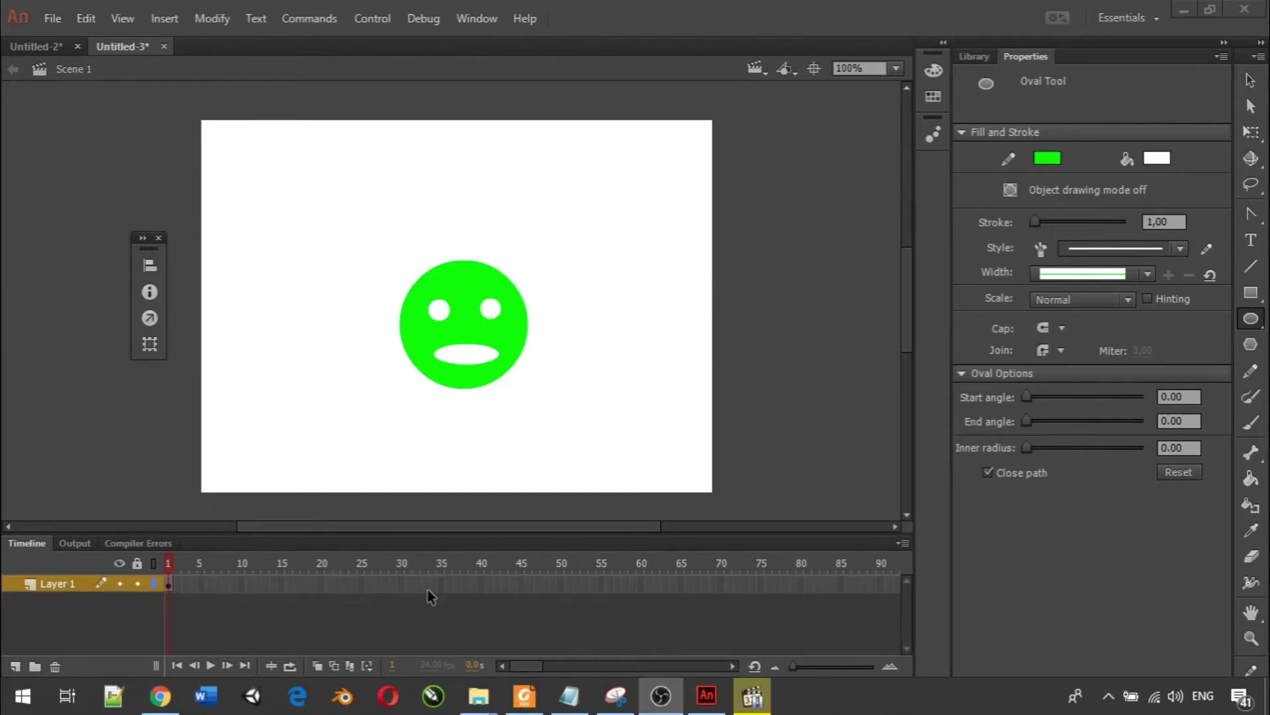
pyautogui.click(1249, 81)
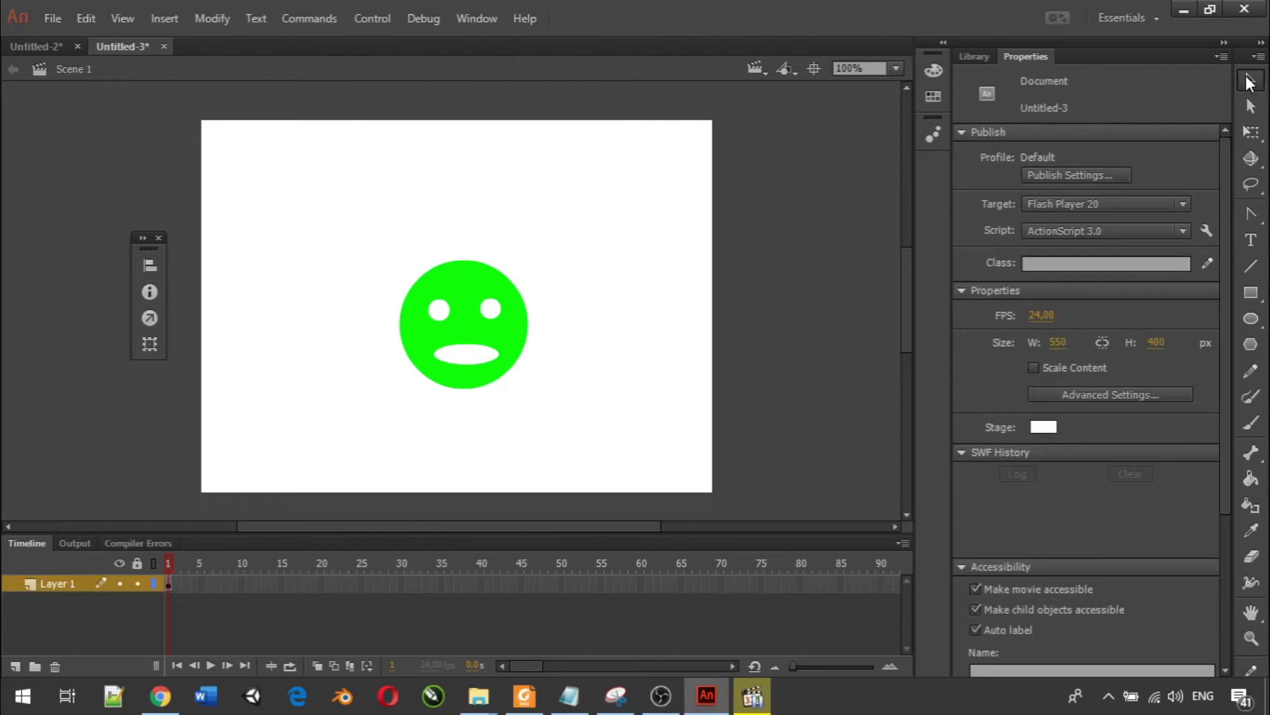
pyautogui.click(459, 324)
pyautogui.click(1159, 240)
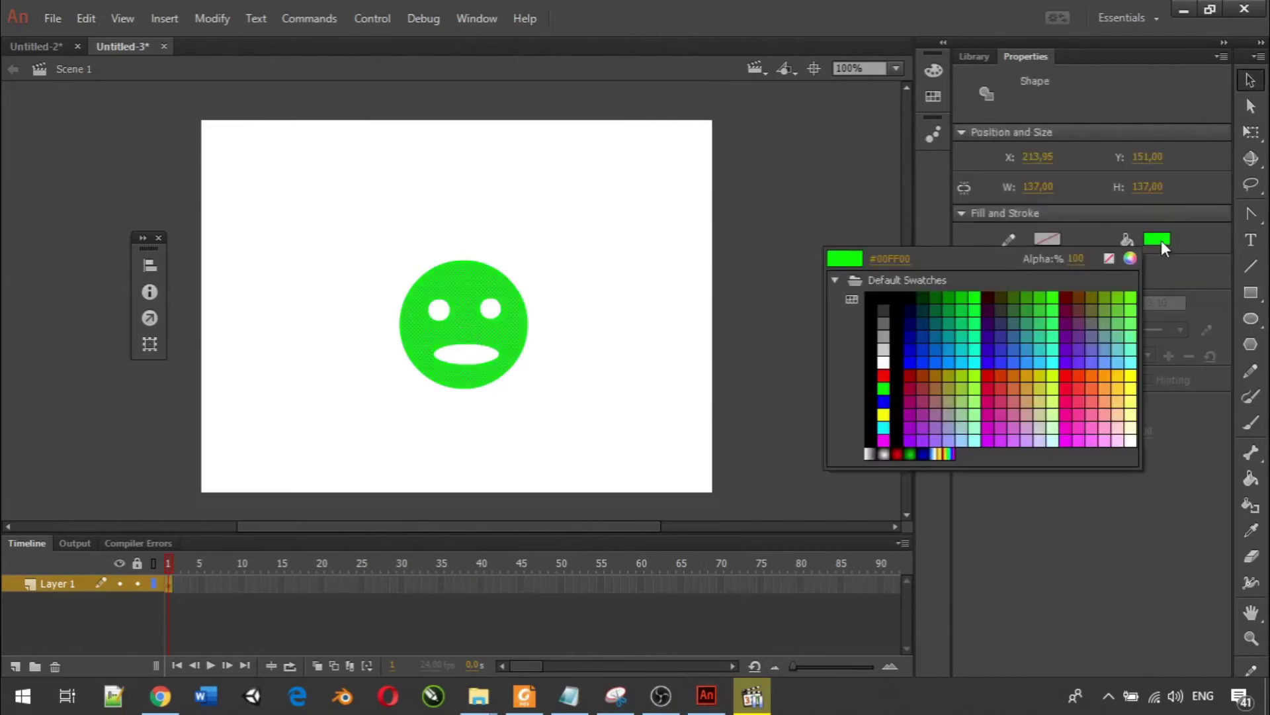
pyautogui.click(882, 413)
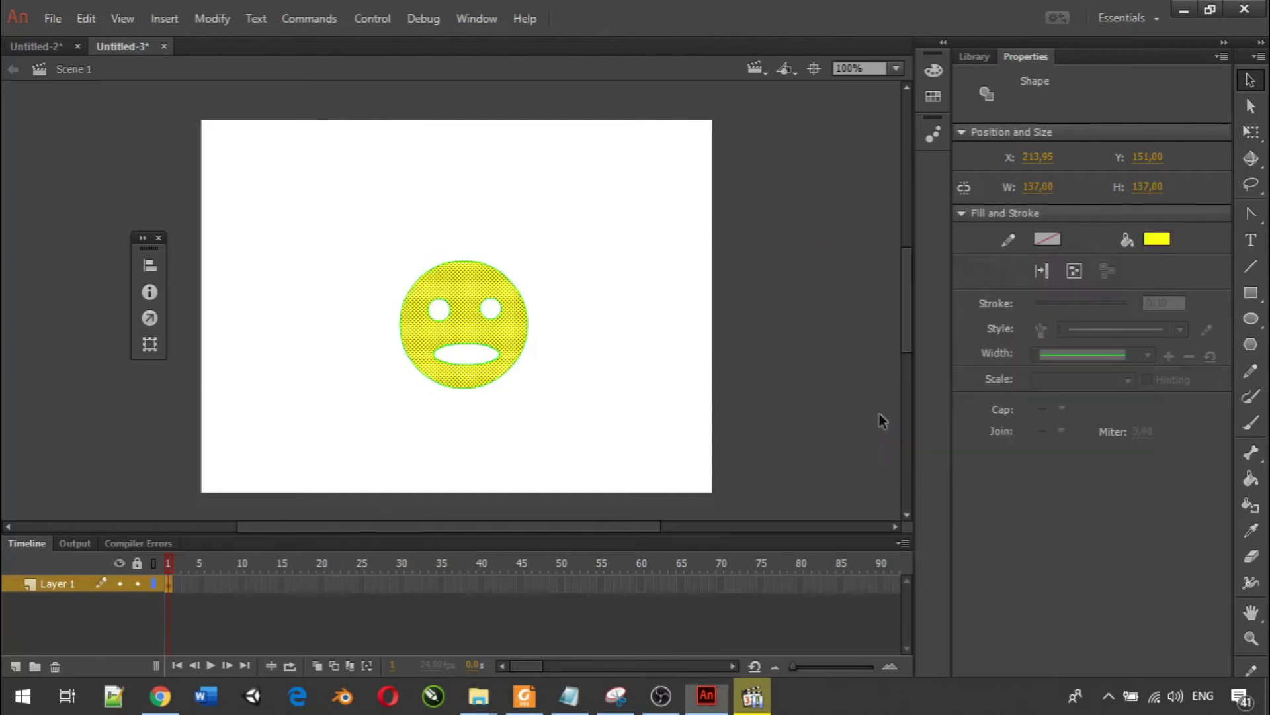
# Insert a keyframe at frame 30 and change the face's fill there to red (#FF0000).
pyautogui.click(401, 586)
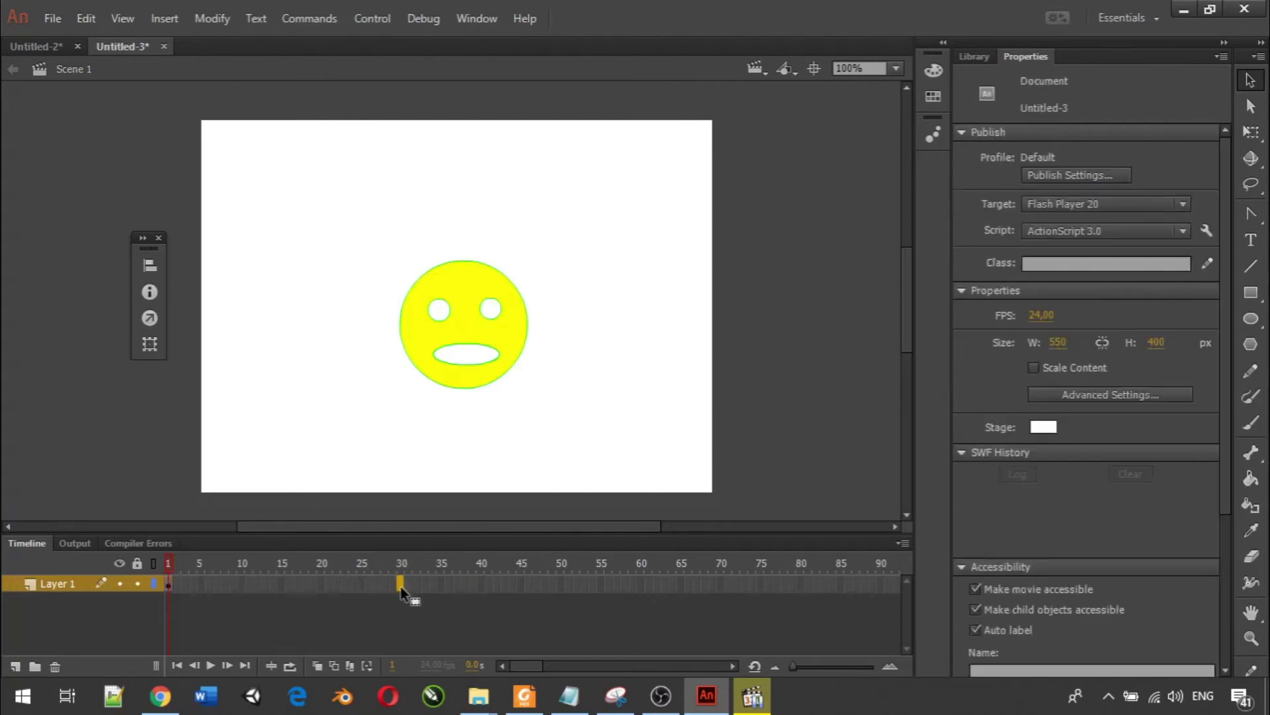
pyautogui.rightClick(401, 586)
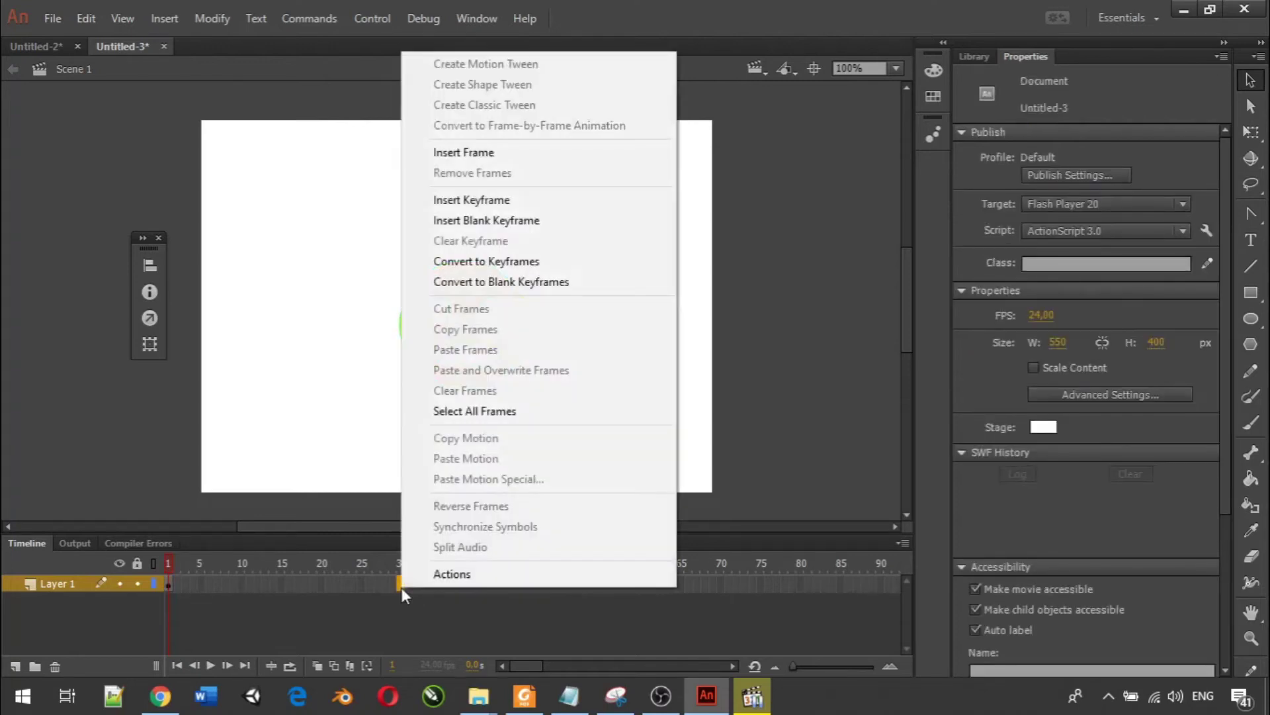
pyautogui.click(545, 200)
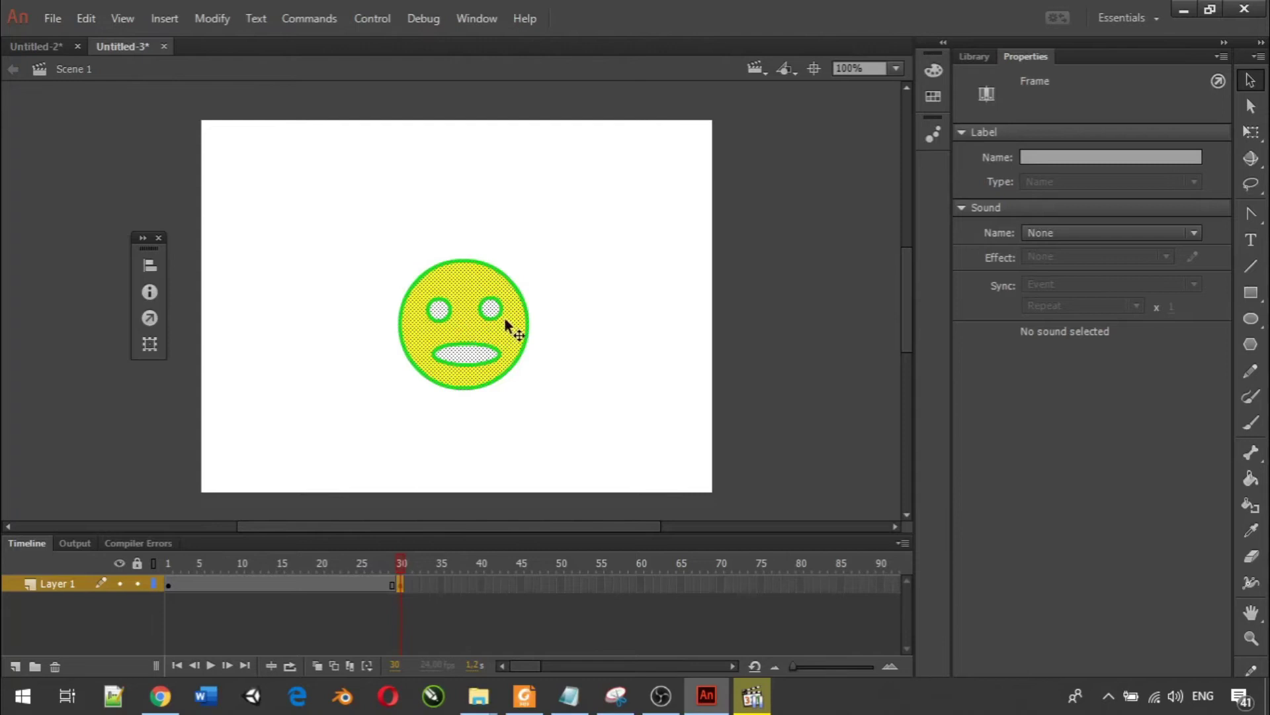
pyautogui.click(632, 304)
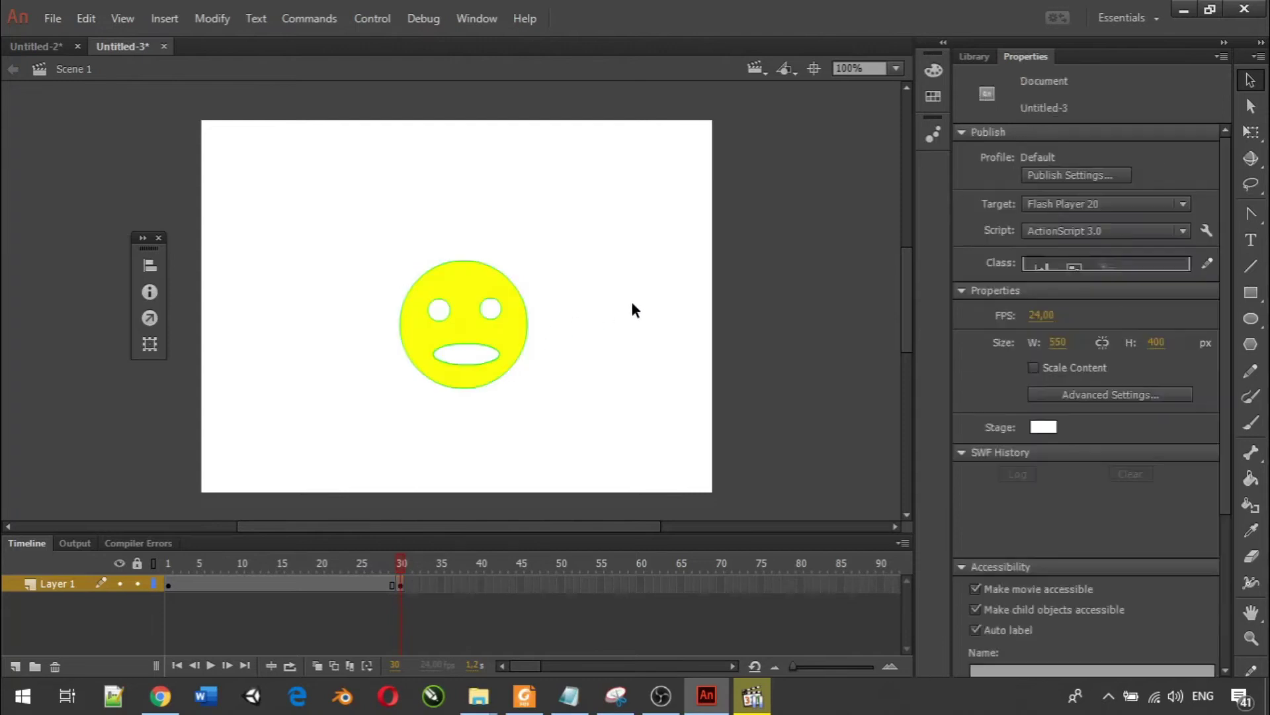
pyautogui.click(511, 325)
pyautogui.click(1157, 239)
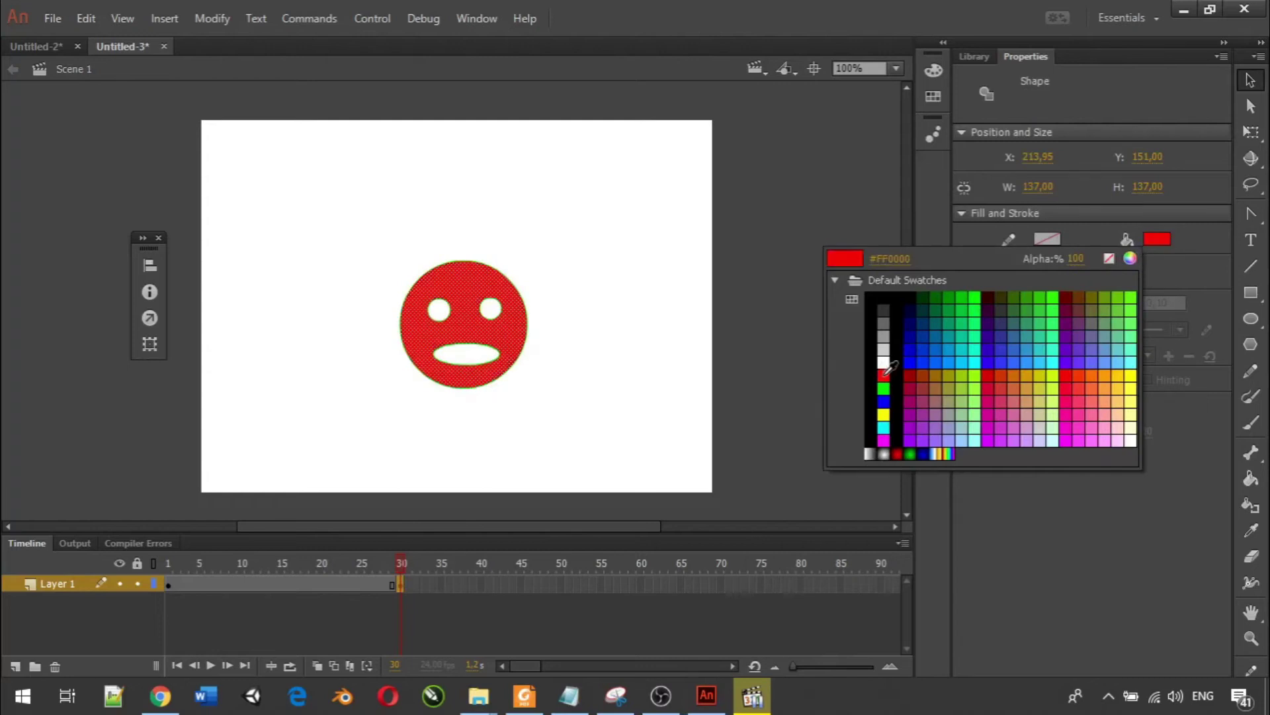
pyautogui.click(884, 375)
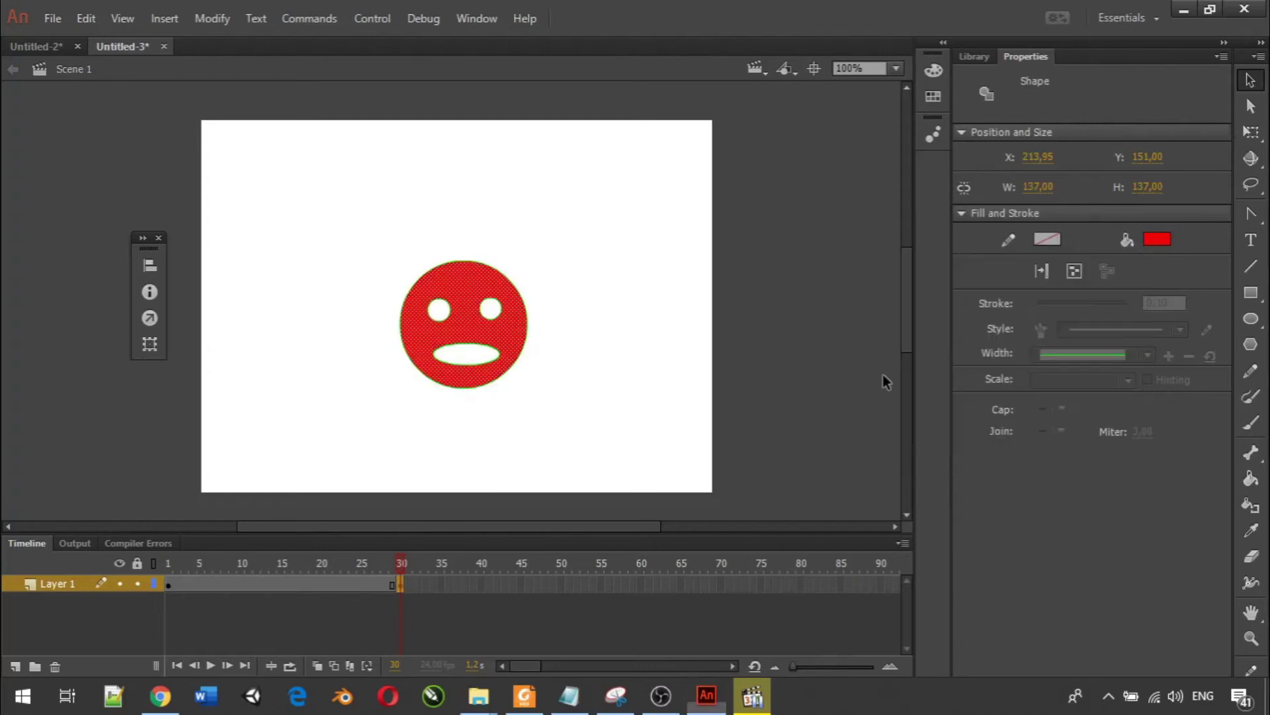
# Create a shape tween between the keyframes at frames 1 and 30, and play it from the first frame.
pyautogui.rightClick(272, 585)
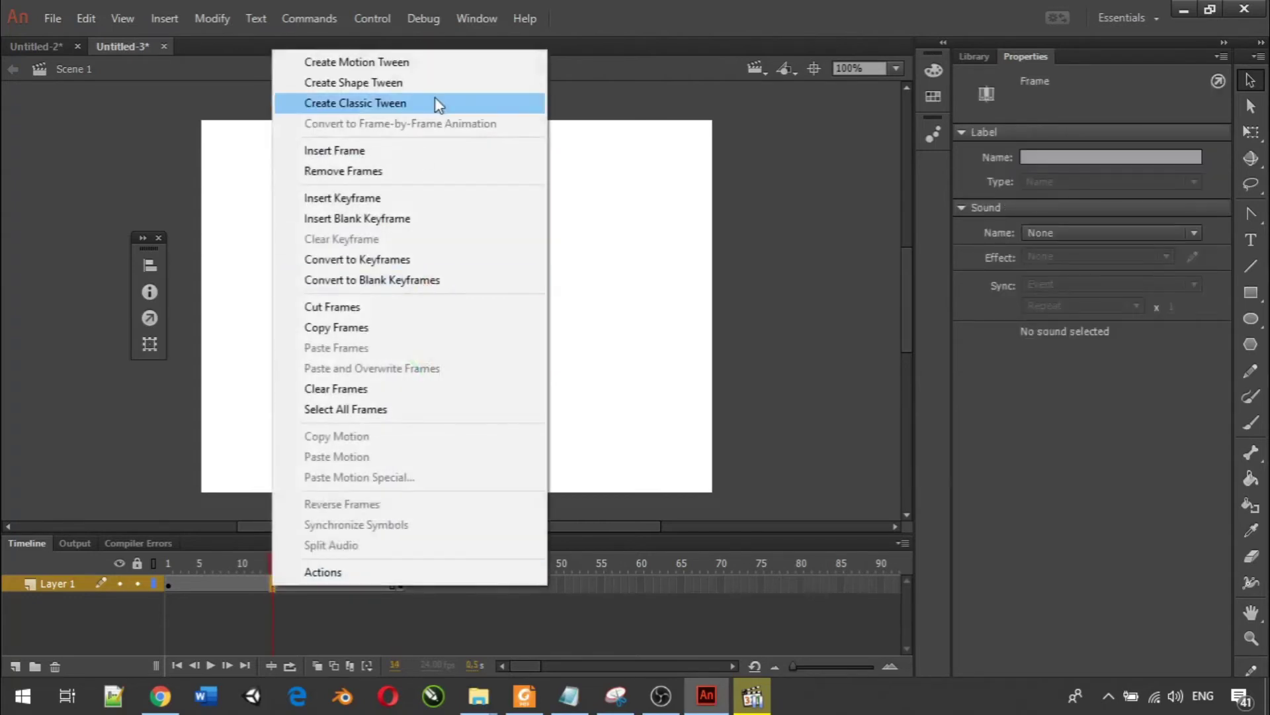
pyautogui.click(437, 92)
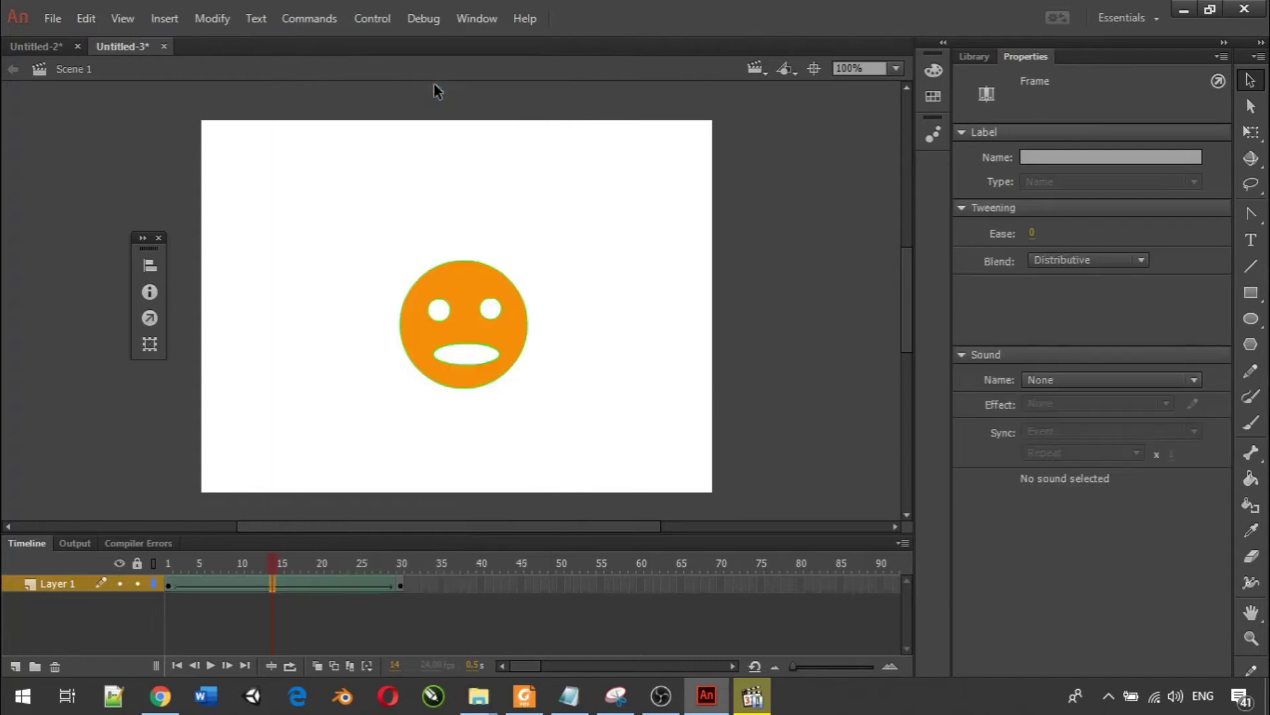
pyautogui.moveTo(273, 561); pyautogui.dragTo(169, 566)
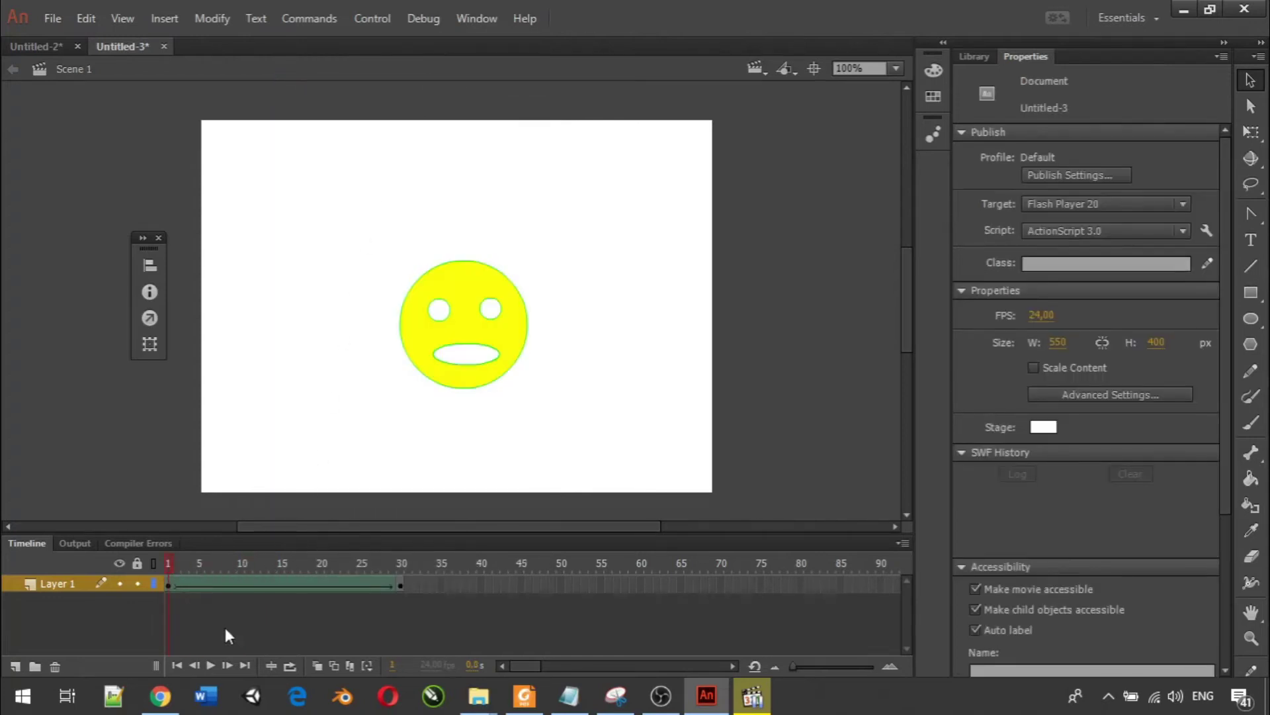
pyautogui.click(212, 664)
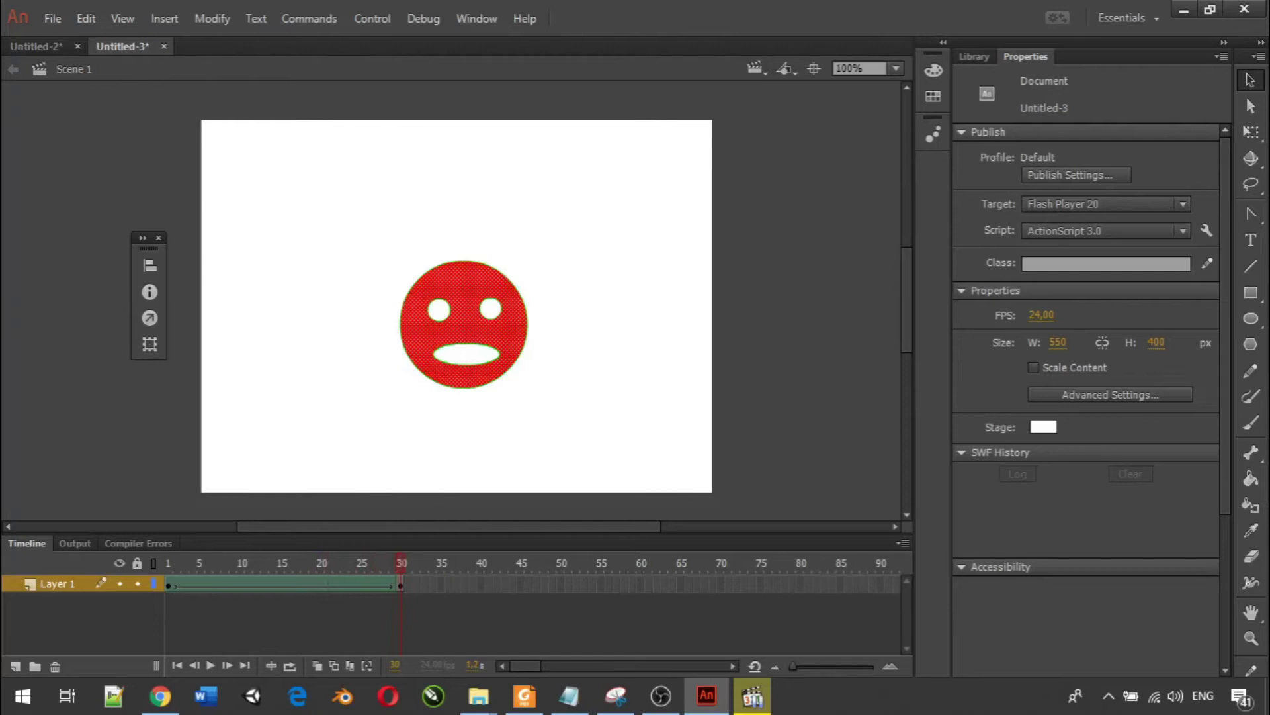
pyautogui.hotkey('alt', 'Tab')
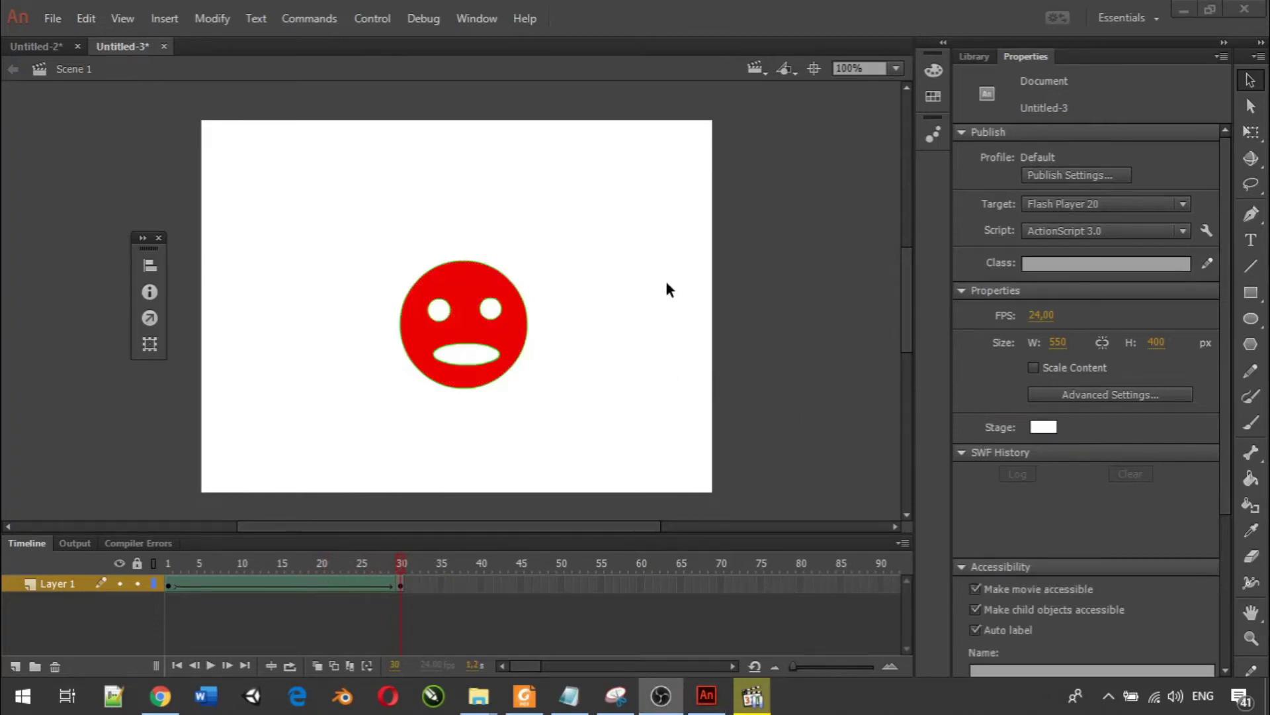
# Add anchor points along the upper edge of the red face's outline at frame 30 with the Add Anchor Point tool.
pyautogui.click(1251, 213)
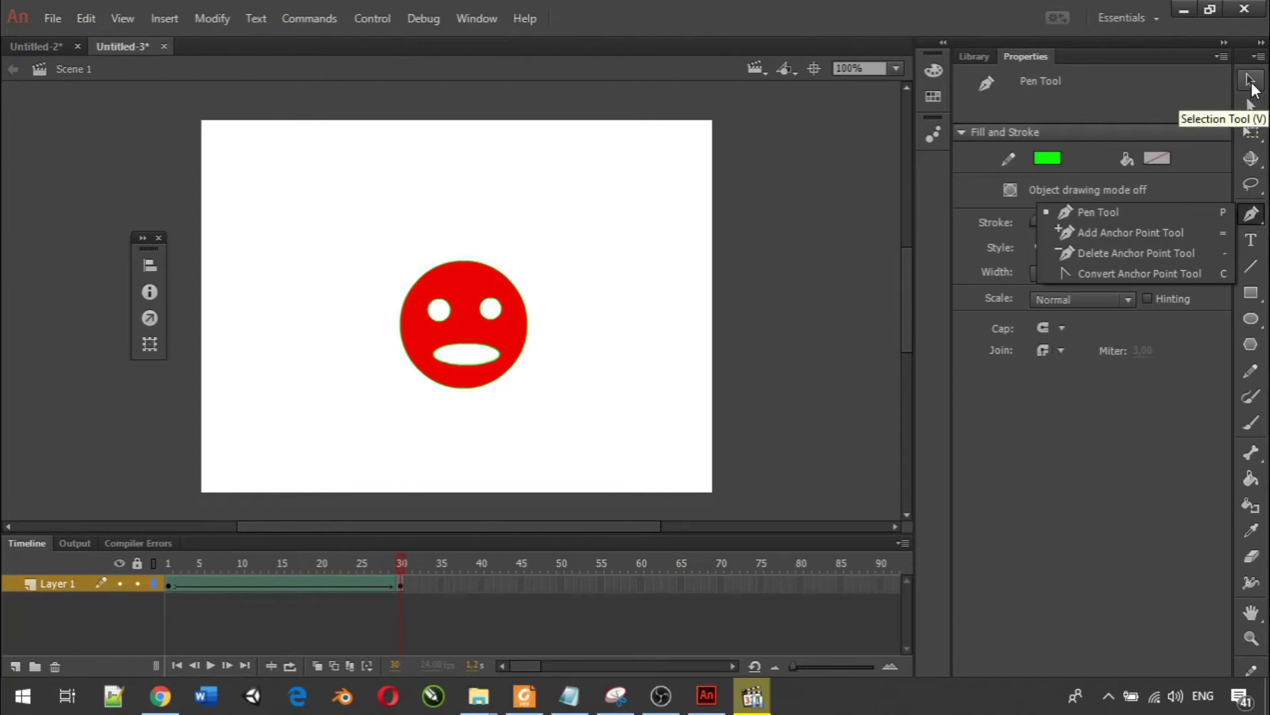
pyautogui.click(1117, 212)
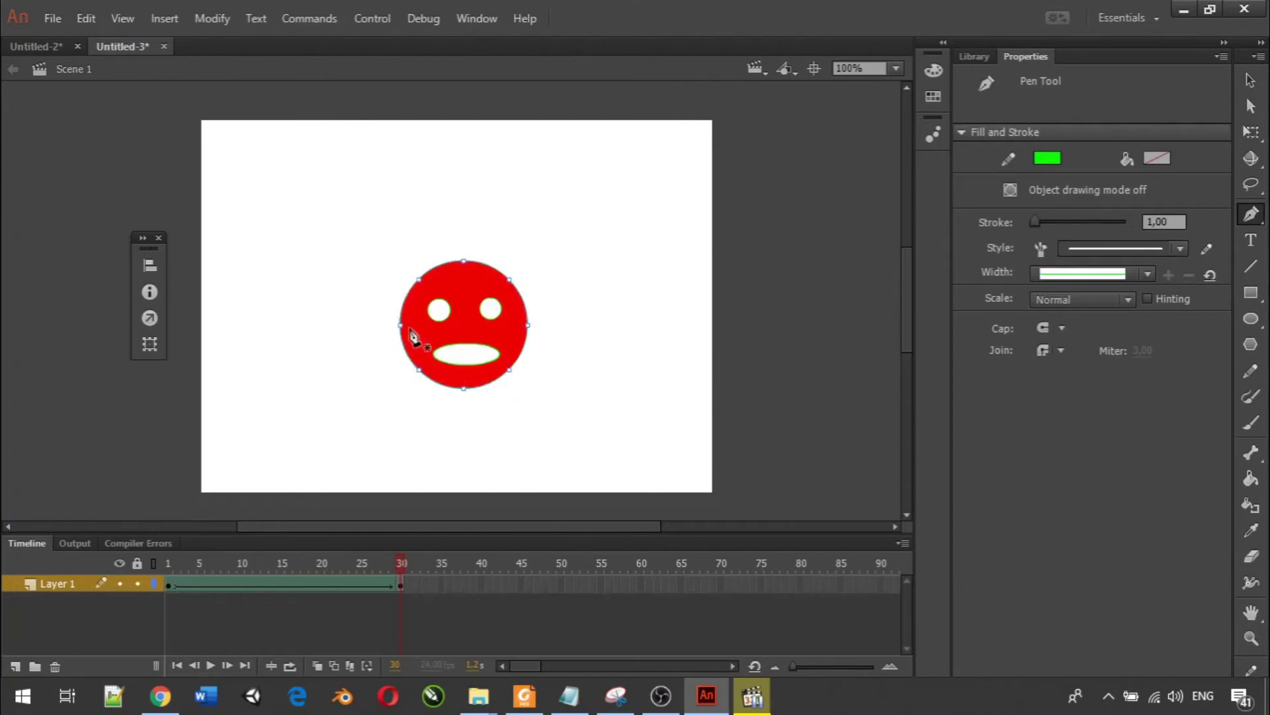
pyautogui.click(1252, 212)
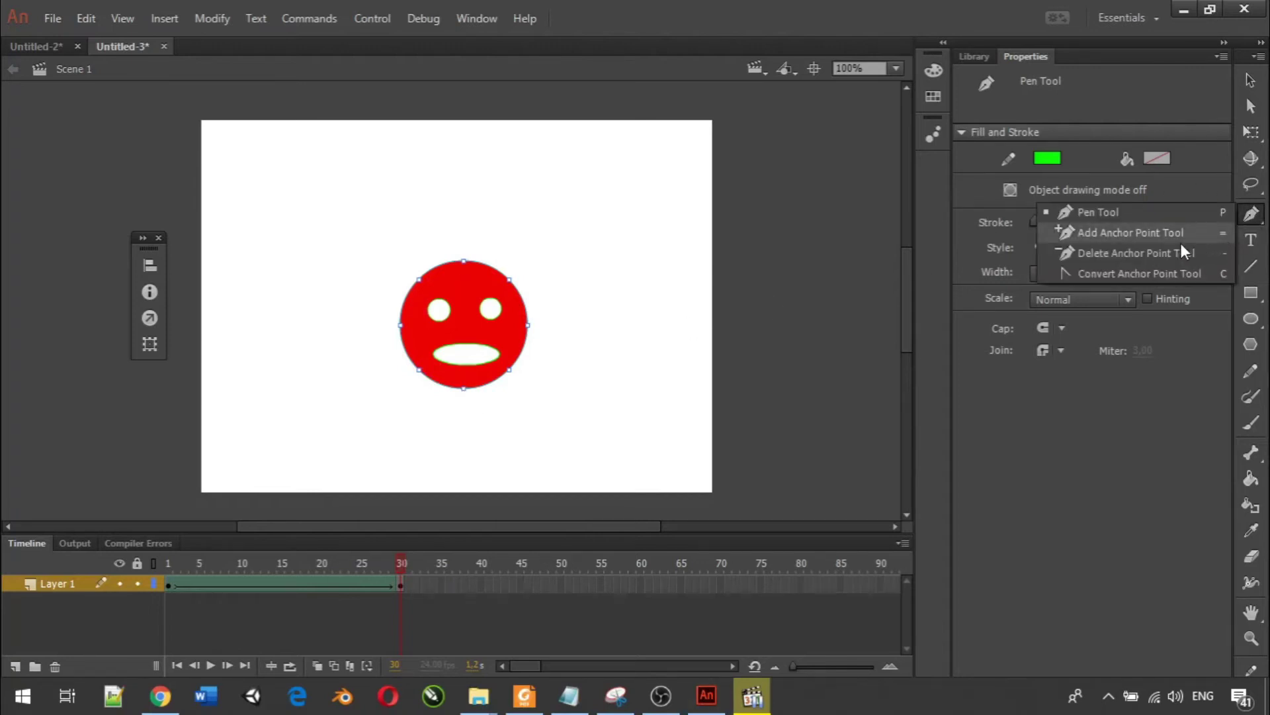
pyautogui.click(1134, 232)
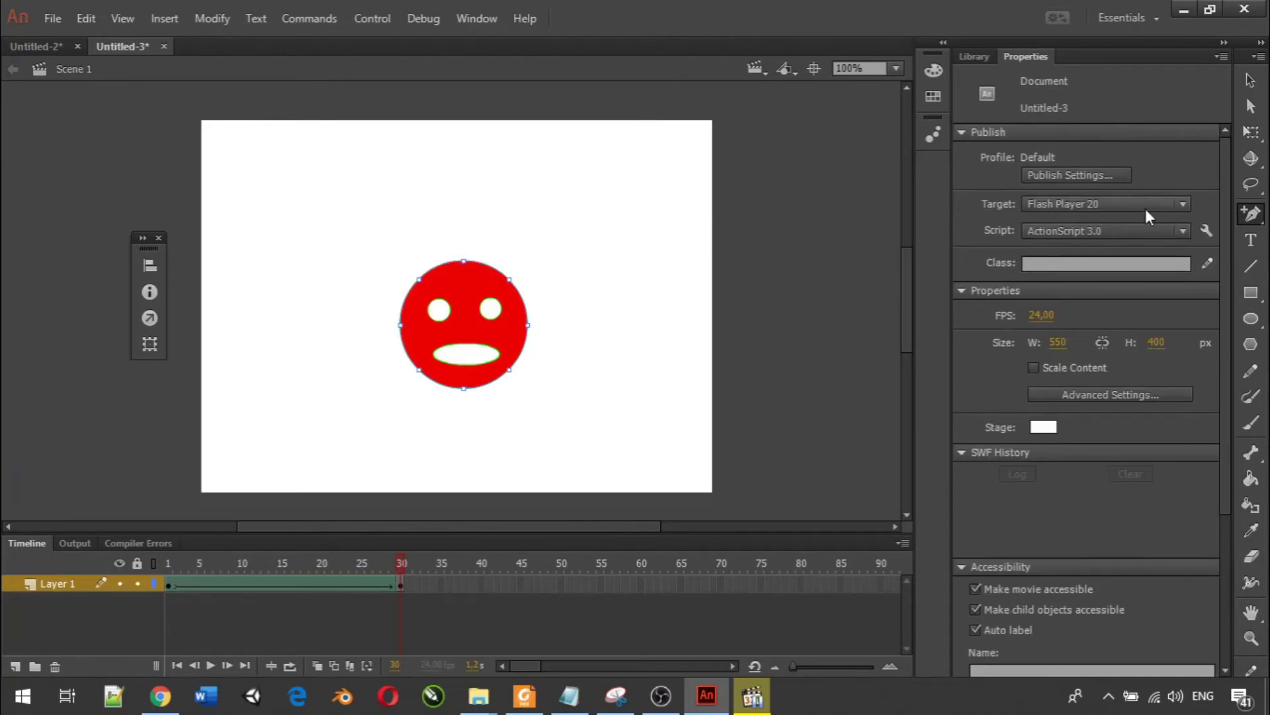
pyautogui.click(1238, 214)
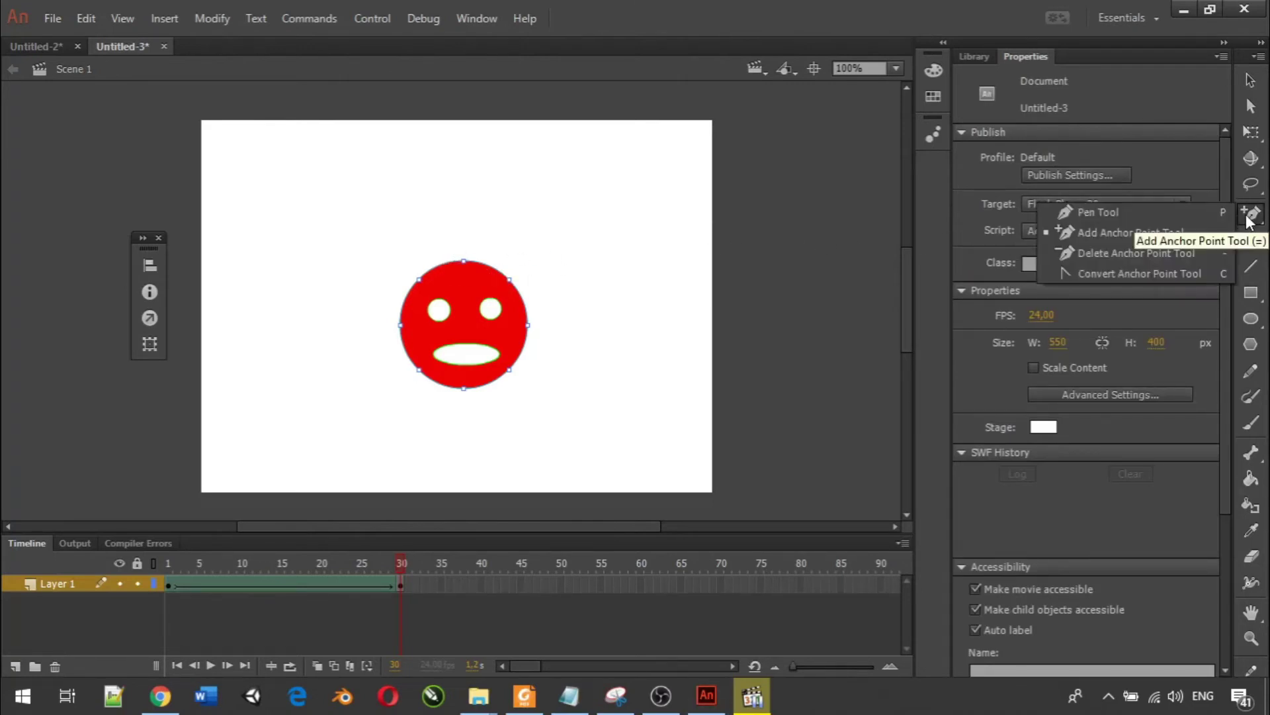
pyautogui.click(1189, 225)
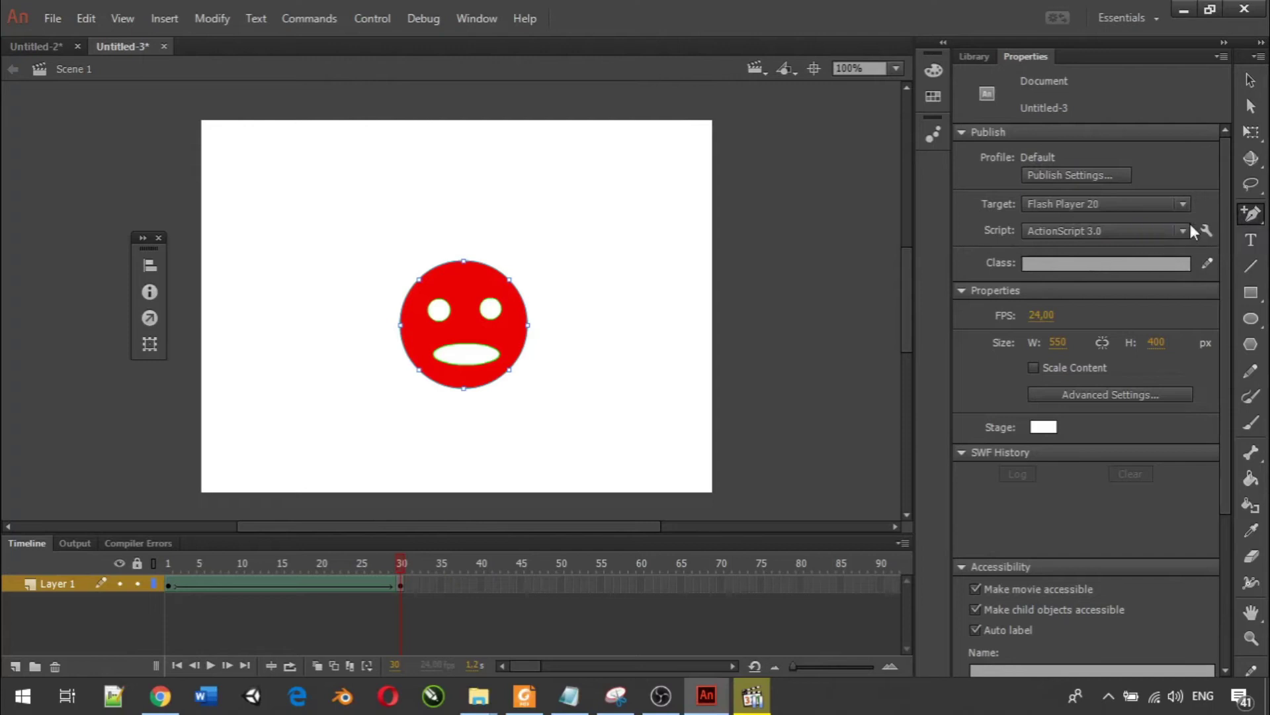
pyautogui.click(427, 272)
pyautogui.click(438, 265)
pyautogui.click(452, 260)
# Display the outline's points with the Subselection tool and add one more anchor point on each upper side of the red face.
pyautogui.press('v')
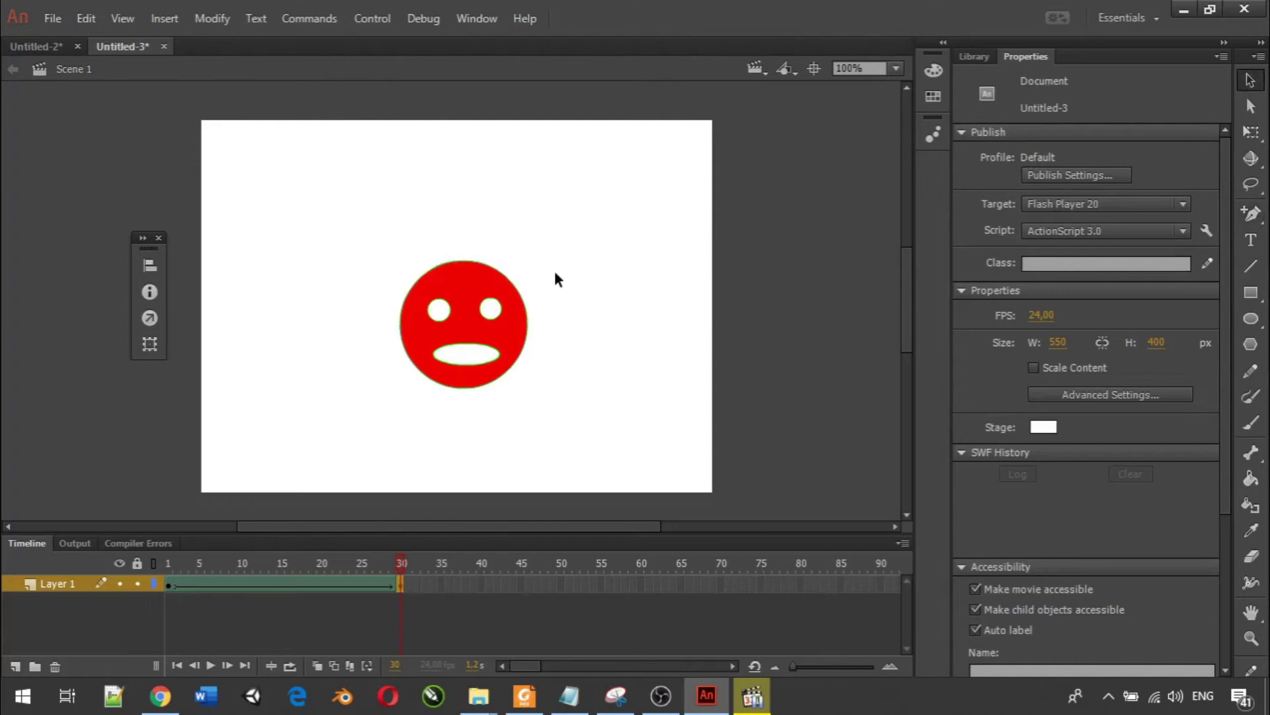
pyautogui.click(1250, 106)
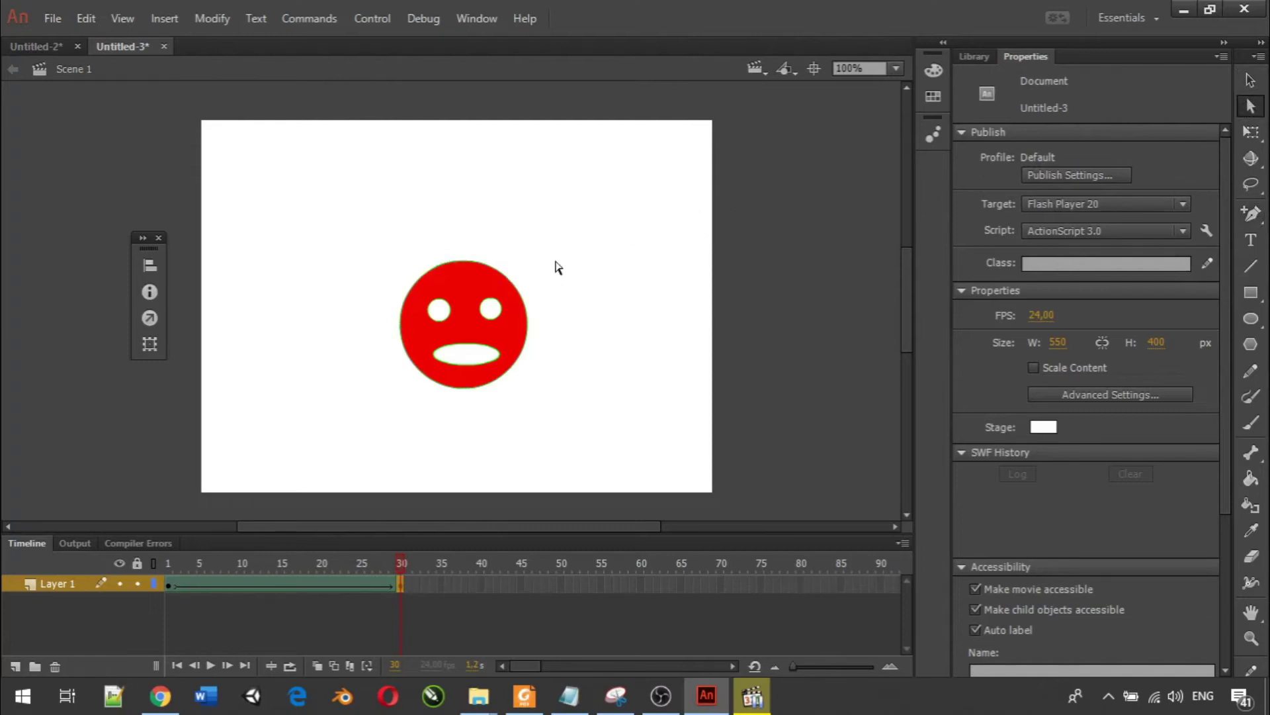
pyautogui.click(502, 277)
pyautogui.click(1247, 215)
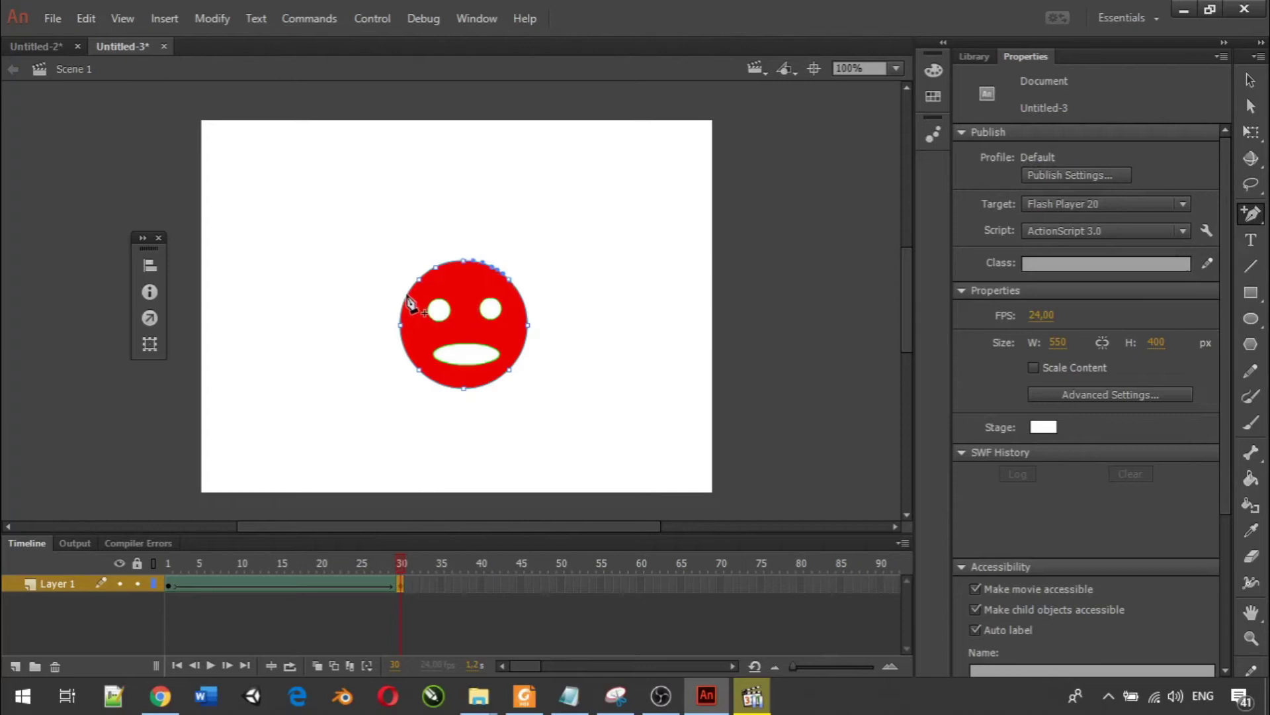
pyautogui.click(407, 296)
pyautogui.click(520, 296)
# Pull the upper-left and upper-right anchor points of the face upward with the Subselection tool to form two tall horns.
pyautogui.click(1251, 108)
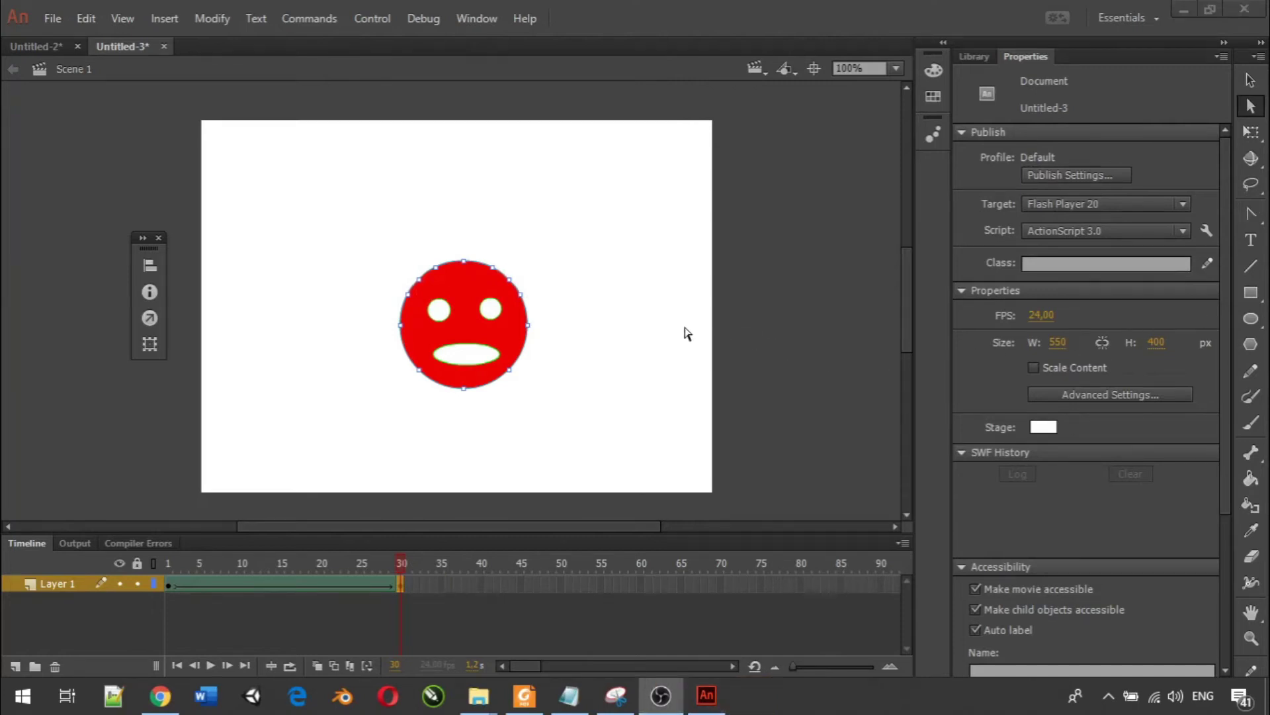
pyautogui.click(510, 286)
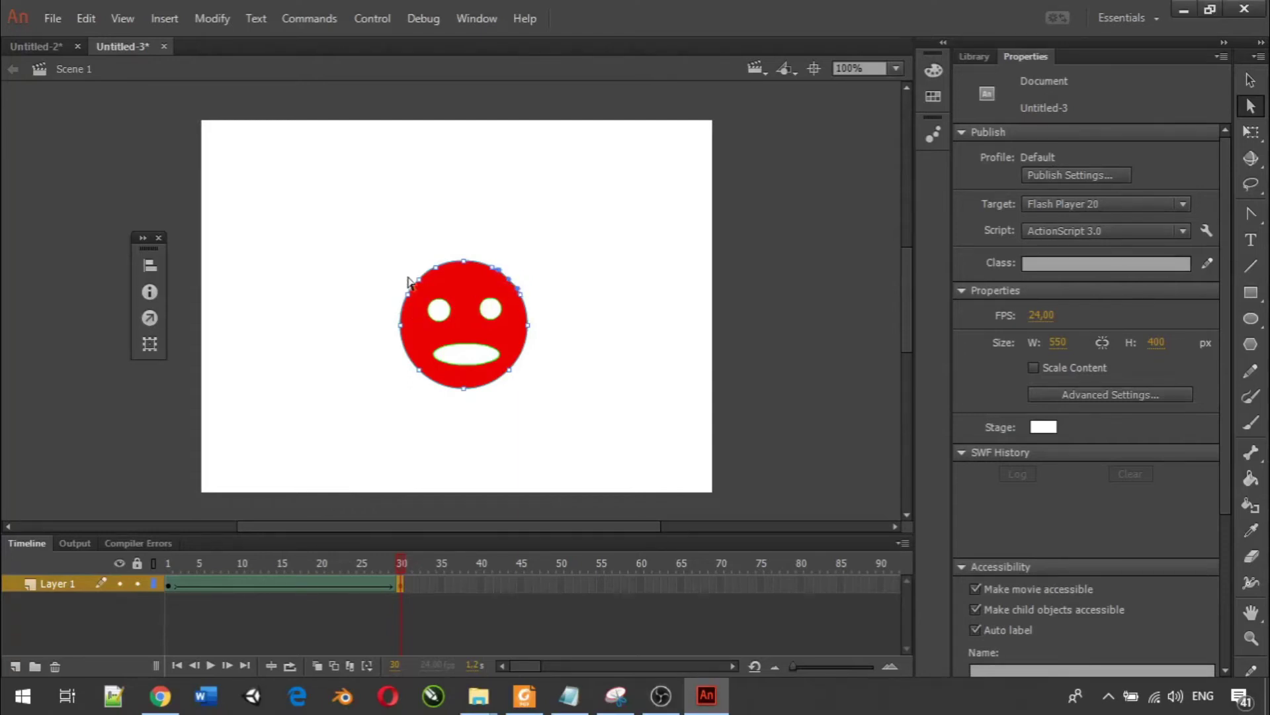
pyautogui.click(429, 282)
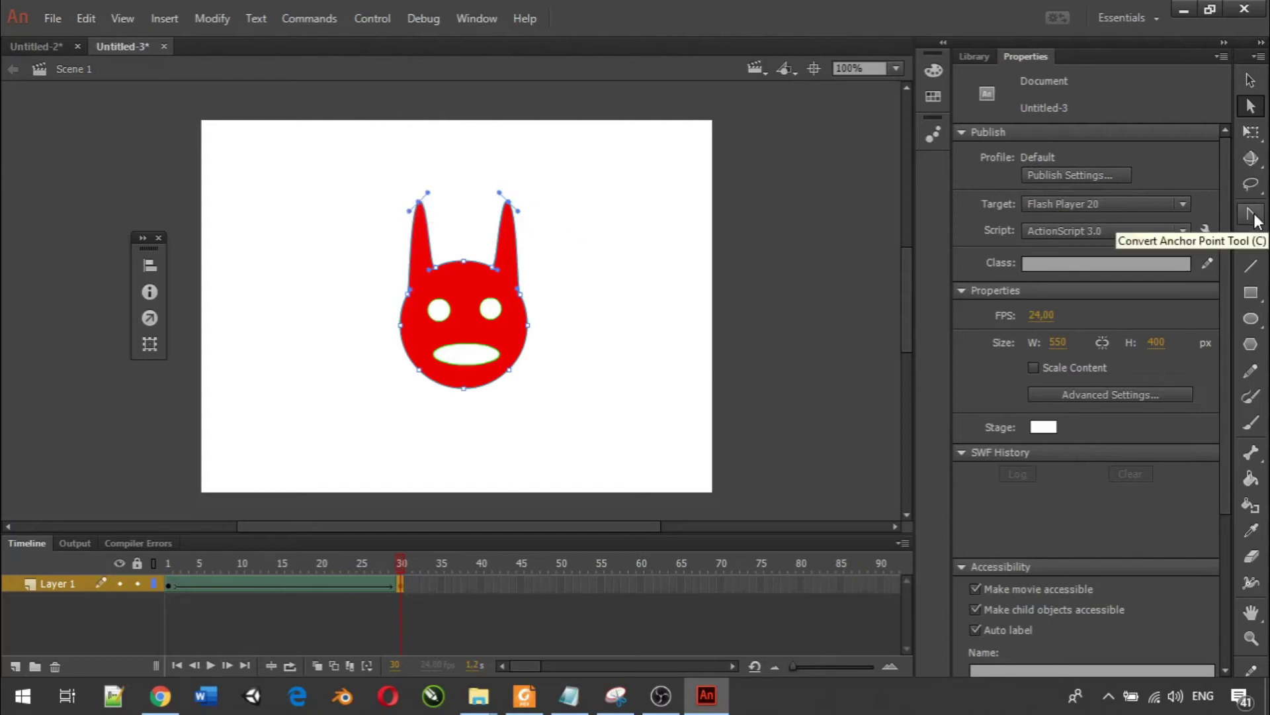
# Convert the rounded tips of both horns to sharp corner points with the Convert Anchor Point tool.
pyautogui.click(1250, 240)
pyautogui.click(1251, 213)
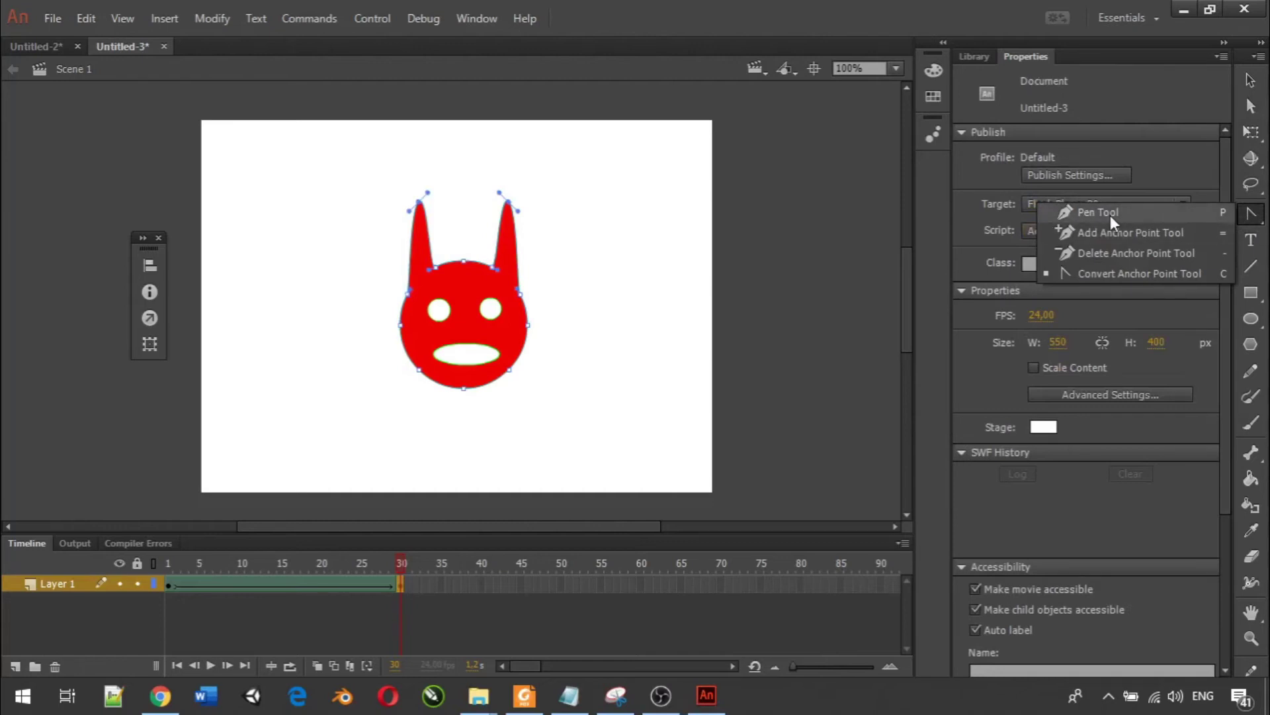
pyautogui.click(1119, 272)
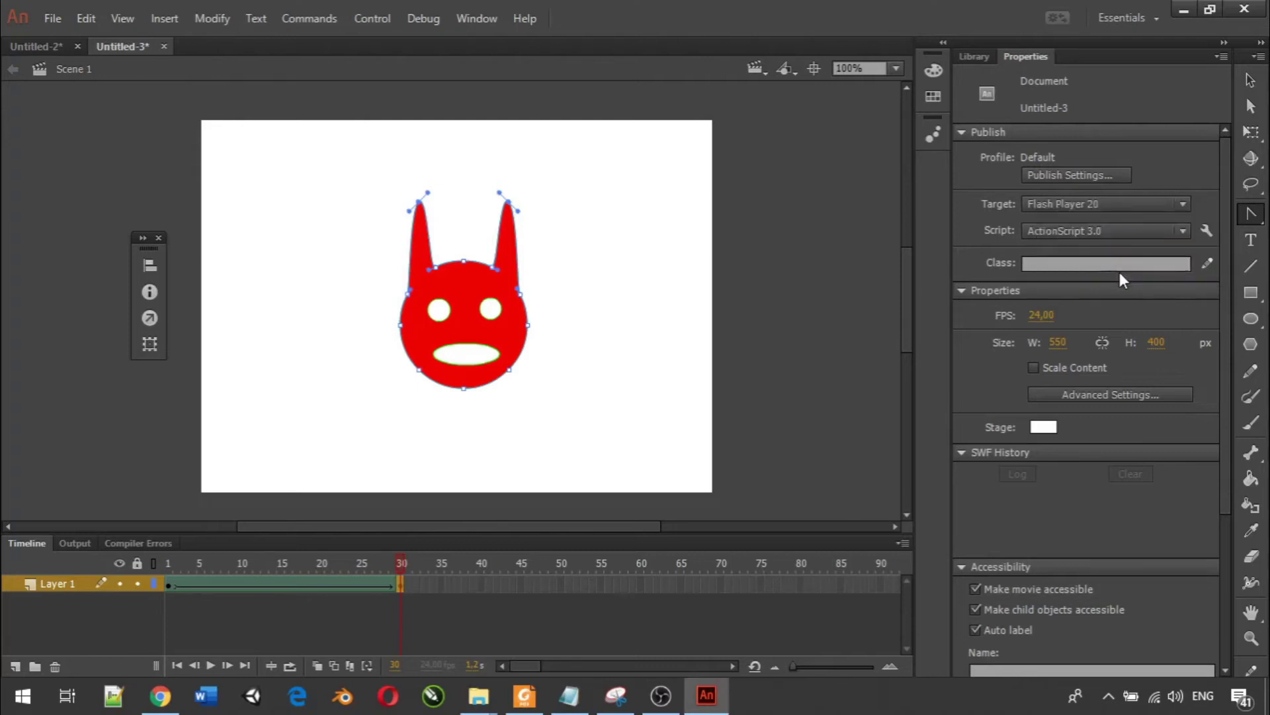
pyautogui.click(509, 203)
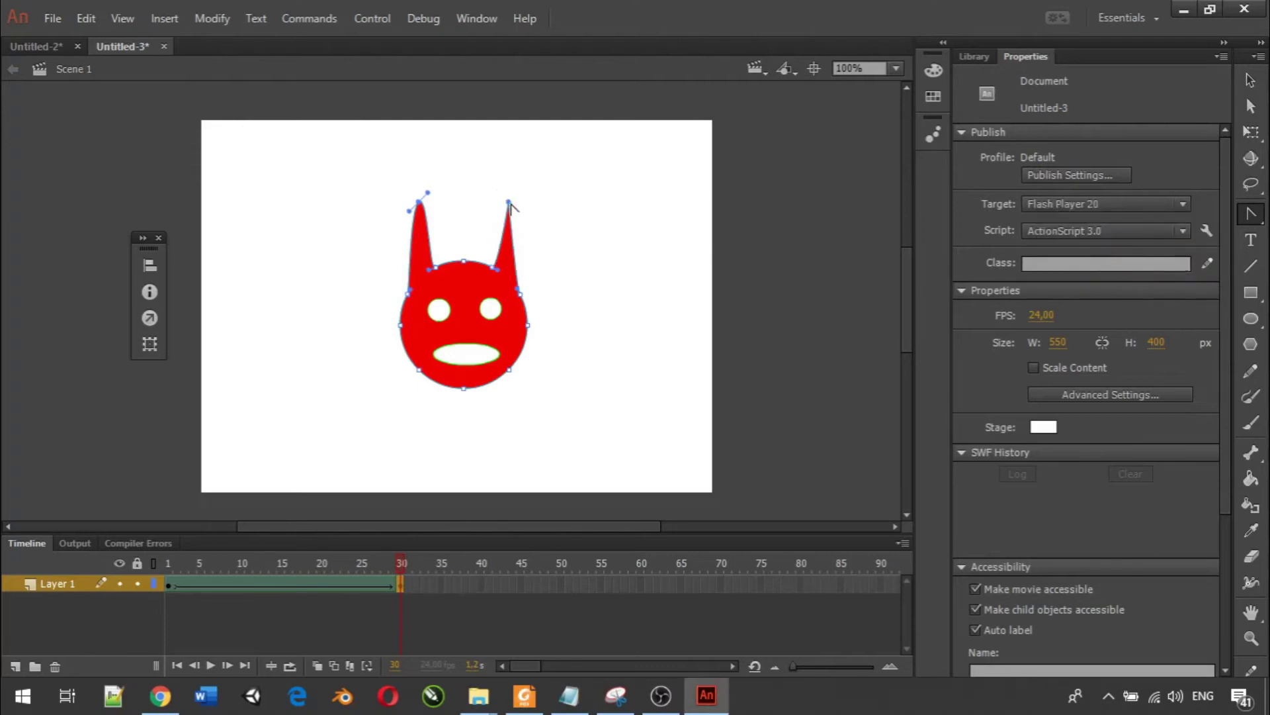
pyautogui.click(418, 201)
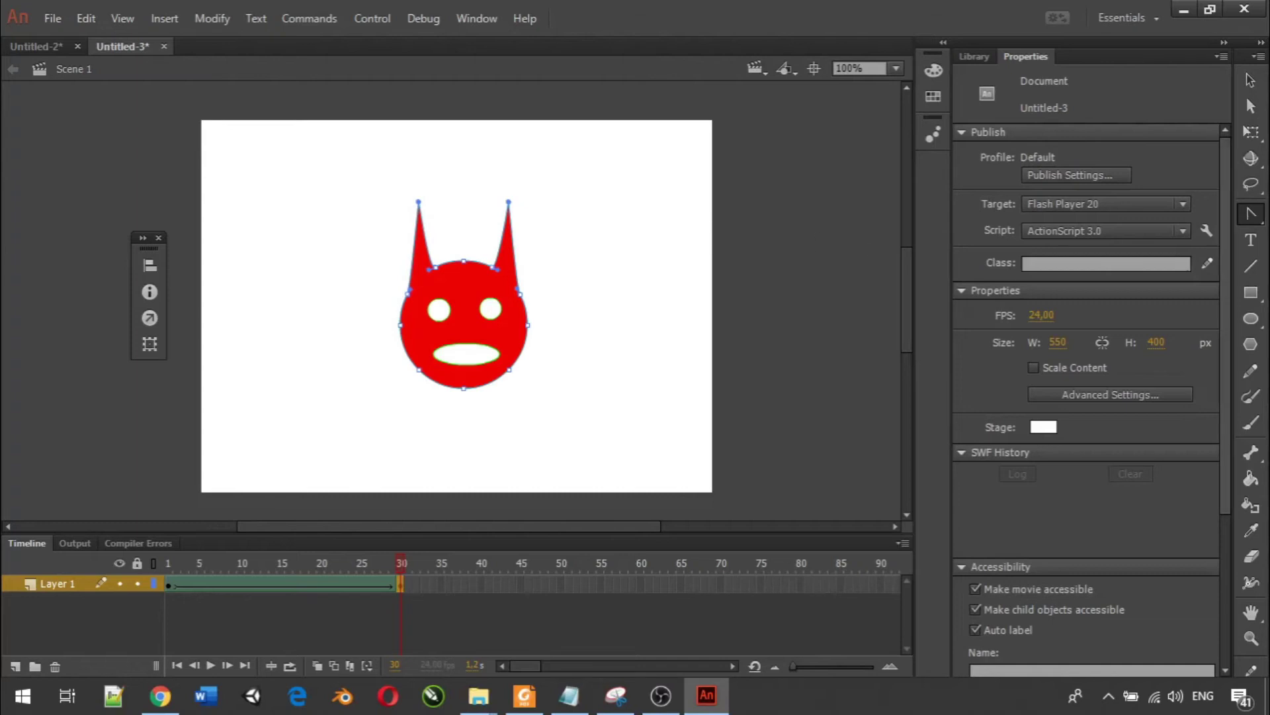
pyautogui.hotkey('alt', 'Tab')
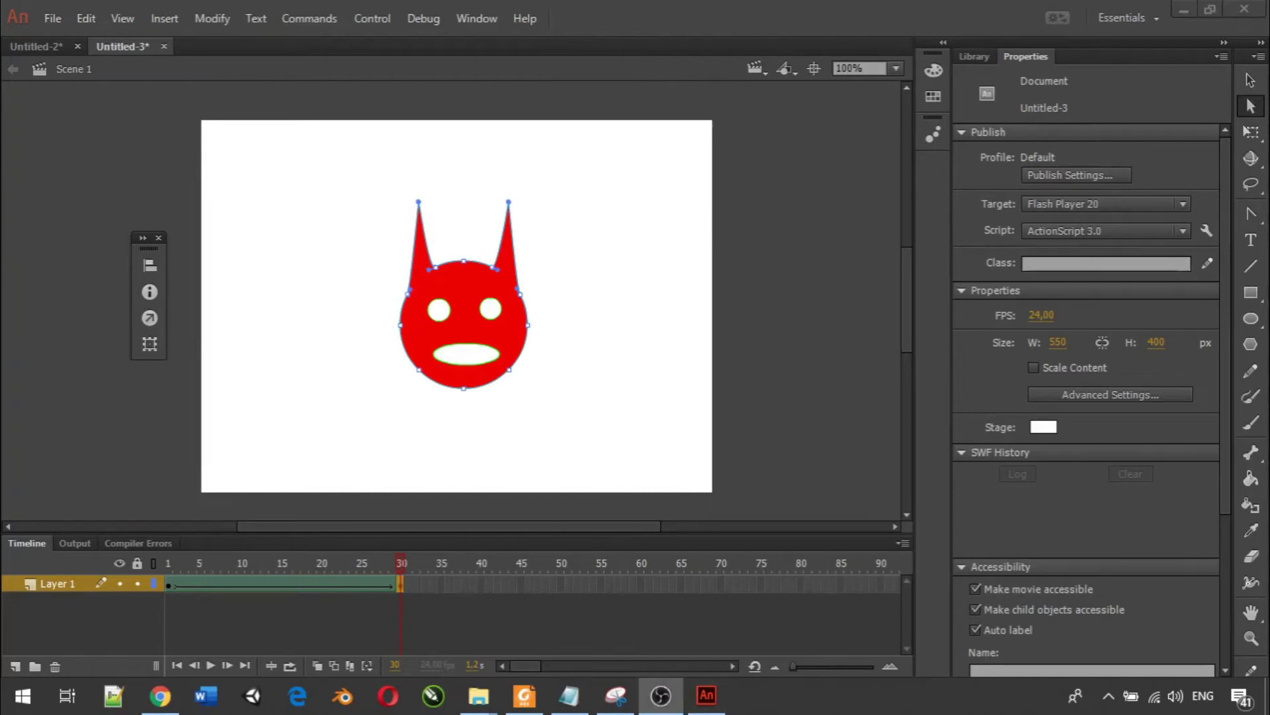
# Bend the outer upper edges of both eyes outward and curve the mouth's edges downward into a smile with the Selection tool.
pyautogui.click(1250, 81)
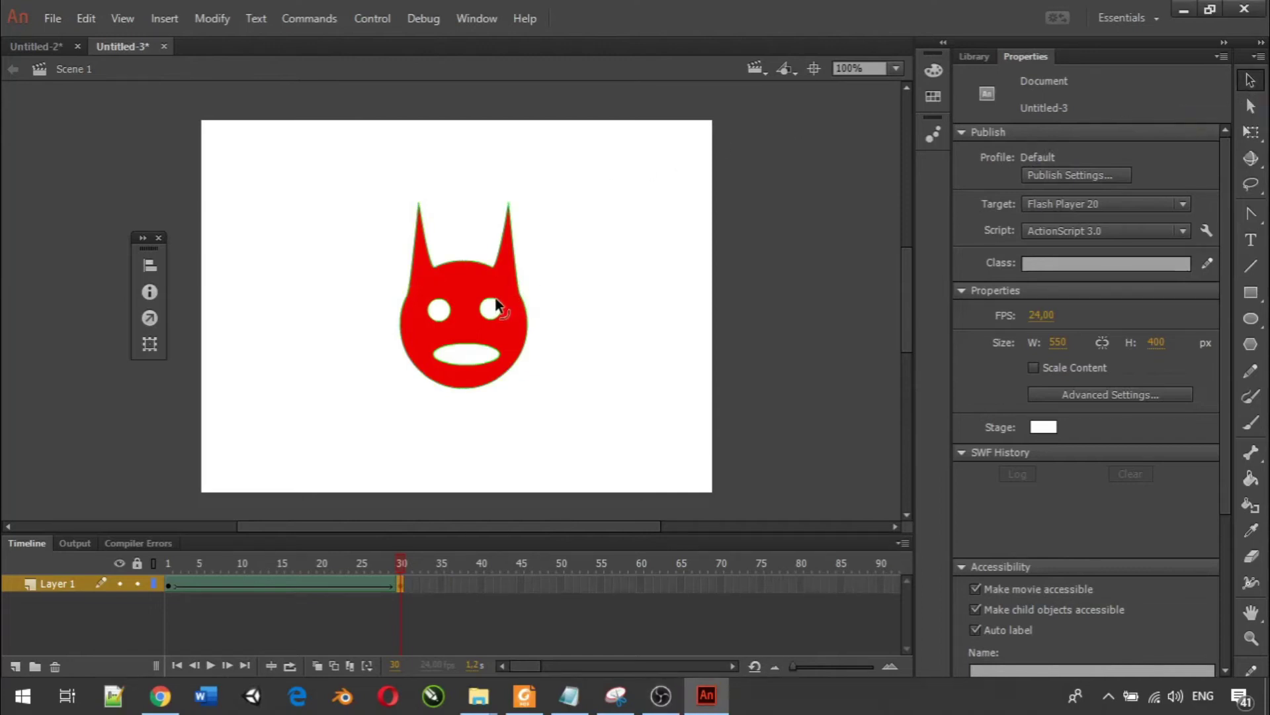
pyautogui.moveTo(498, 305); pyautogui.dragTo(505, 301)
pyautogui.moveTo(431, 309); pyautogui.dragTo(421, 302)
pyautogui.moveTo(463, 347); pyautogui.dragTo(467, 370)
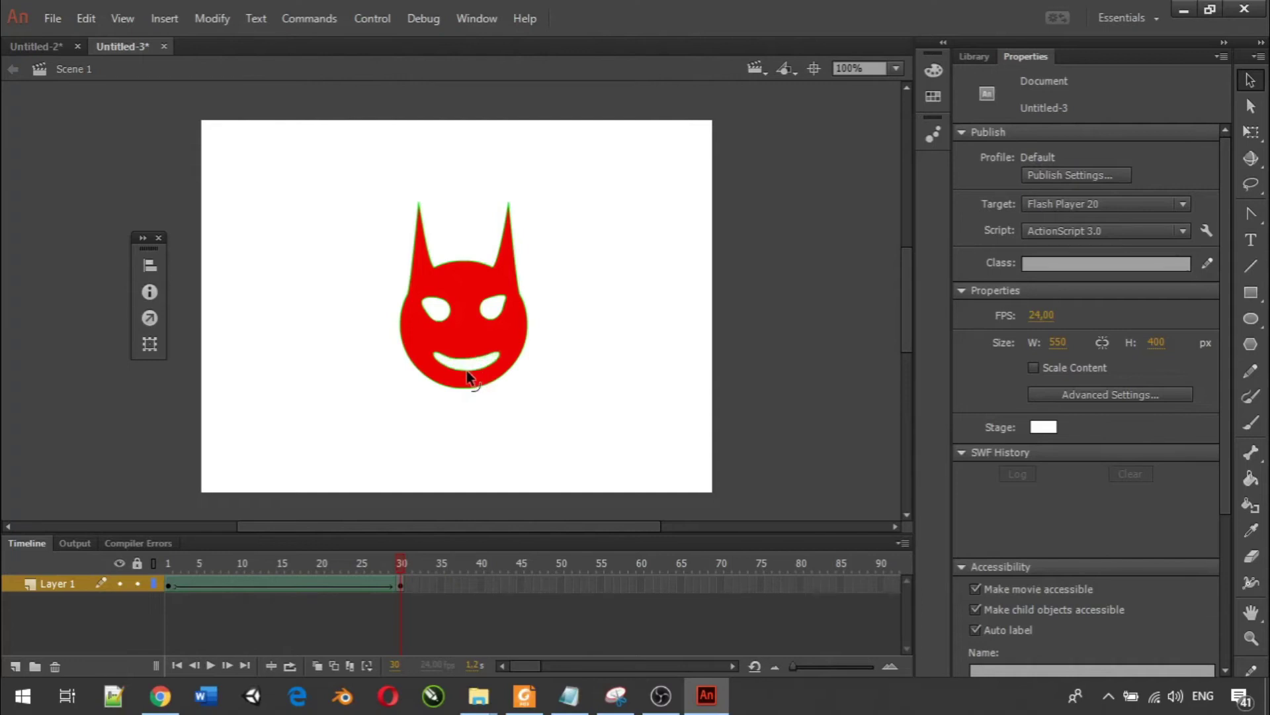
pyautogui.moveTo(465, 376)
pyautogui.mouseDown()
pyautogui.moveTo(455, 363)
pyautogui.moveTo(468, 363)
pyautogui.mouseUp()
# Play the shape tween from frame 1 to review the yellow face morphing into the horned red face.
pyautogui.click(170, 561)
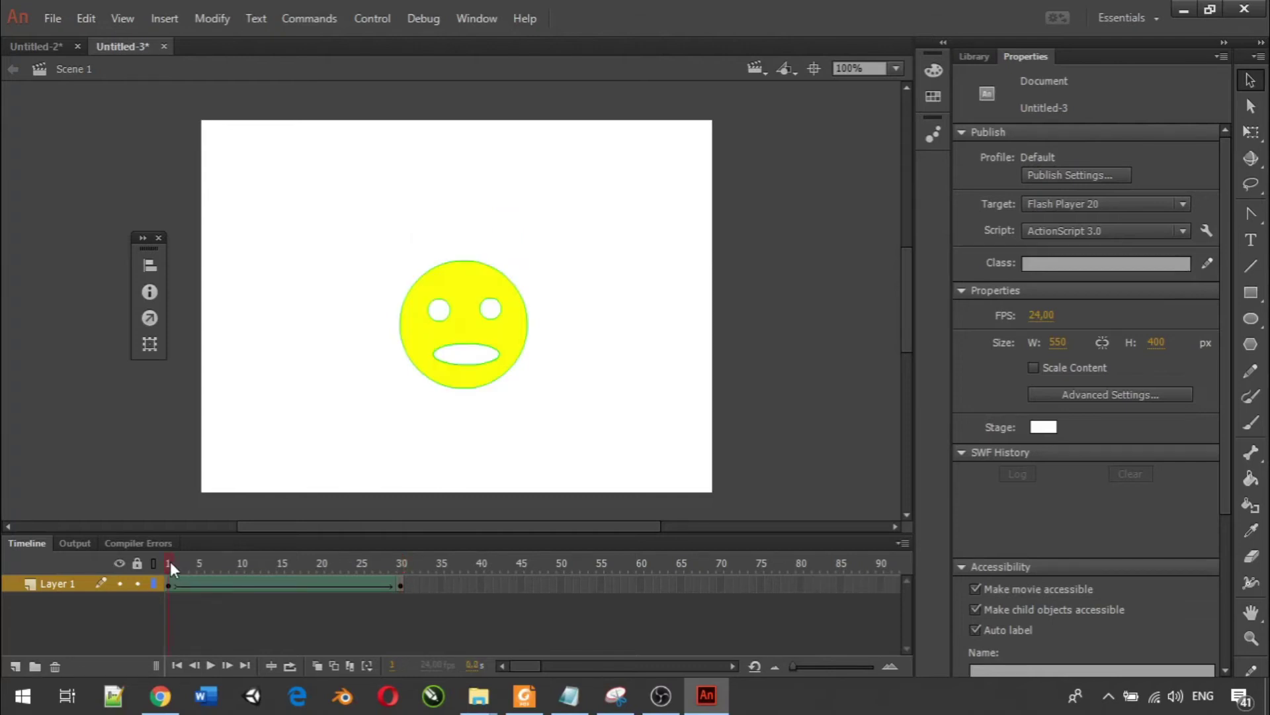
pyautogui.click(211, 662)
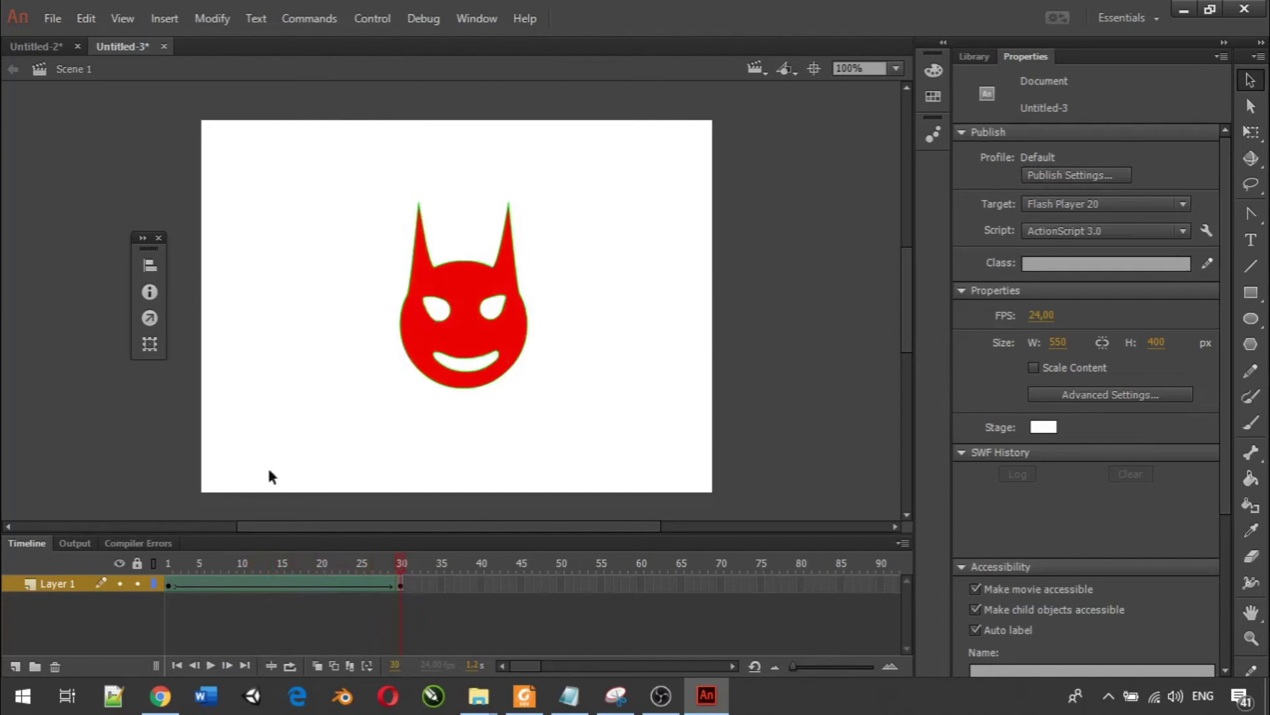
pyautogui.click(208, 668)
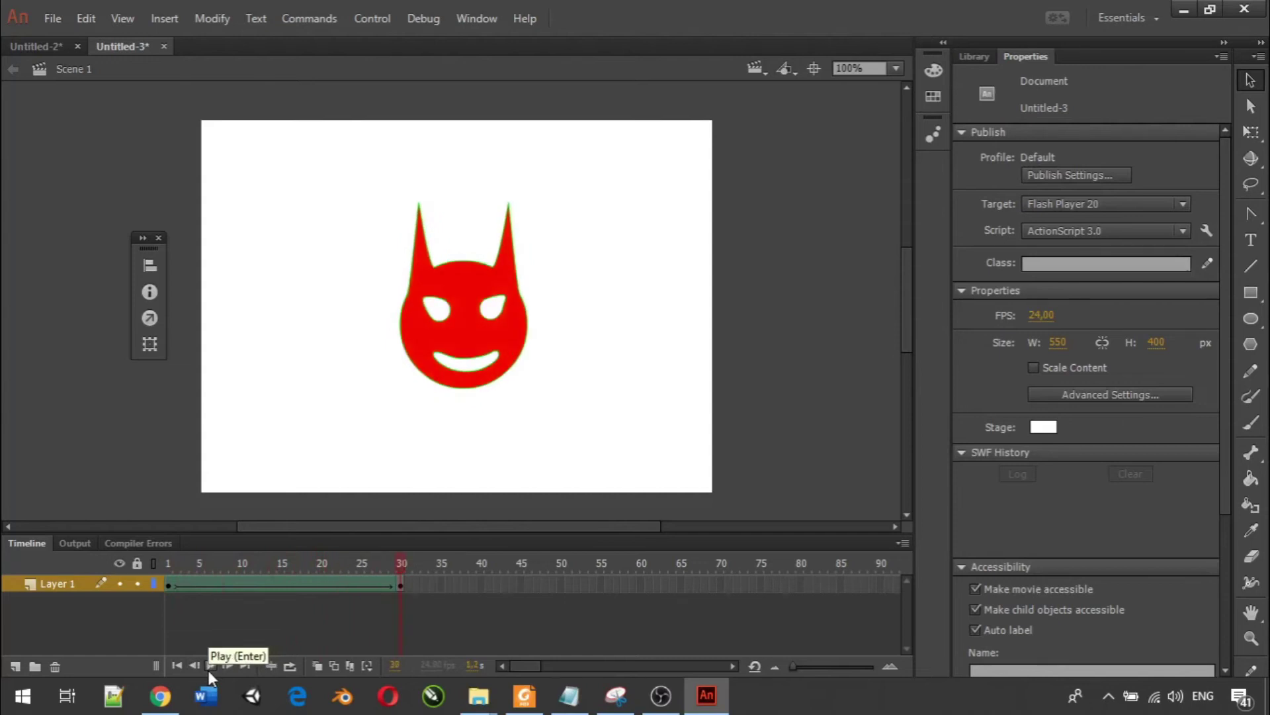
pyautogui.click(208, 669)
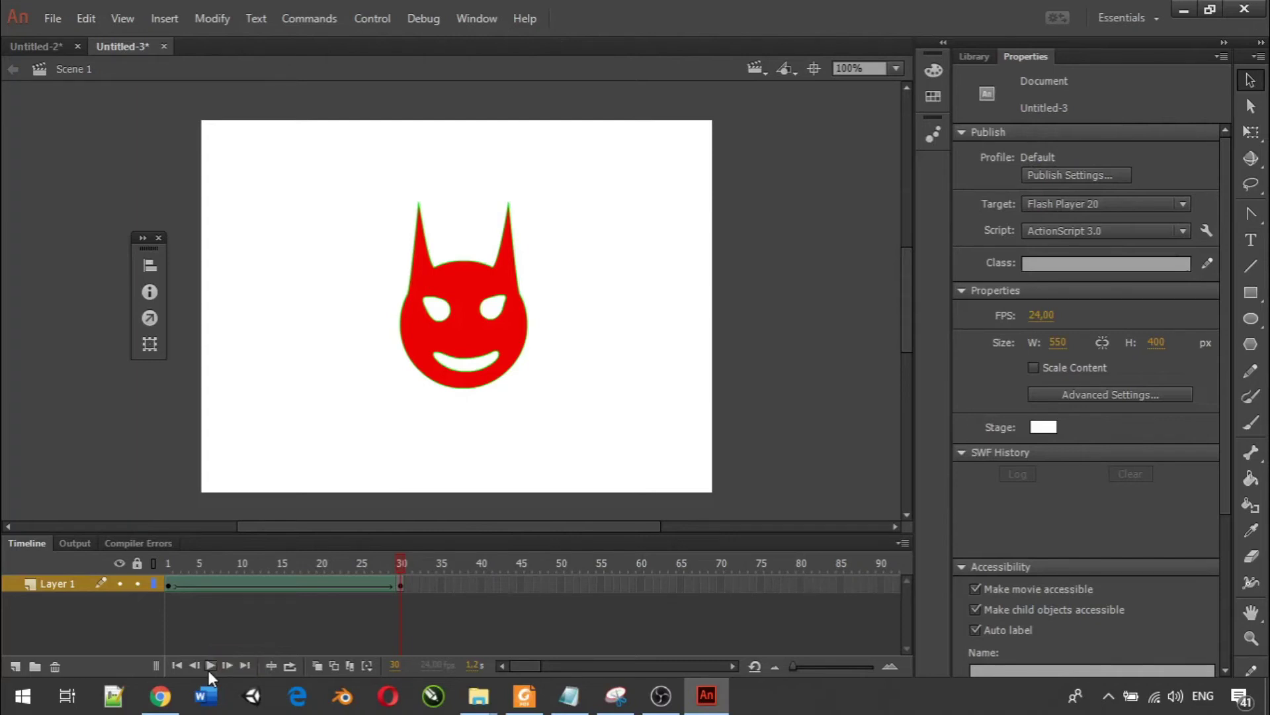
pyautogui.click(661, 695)
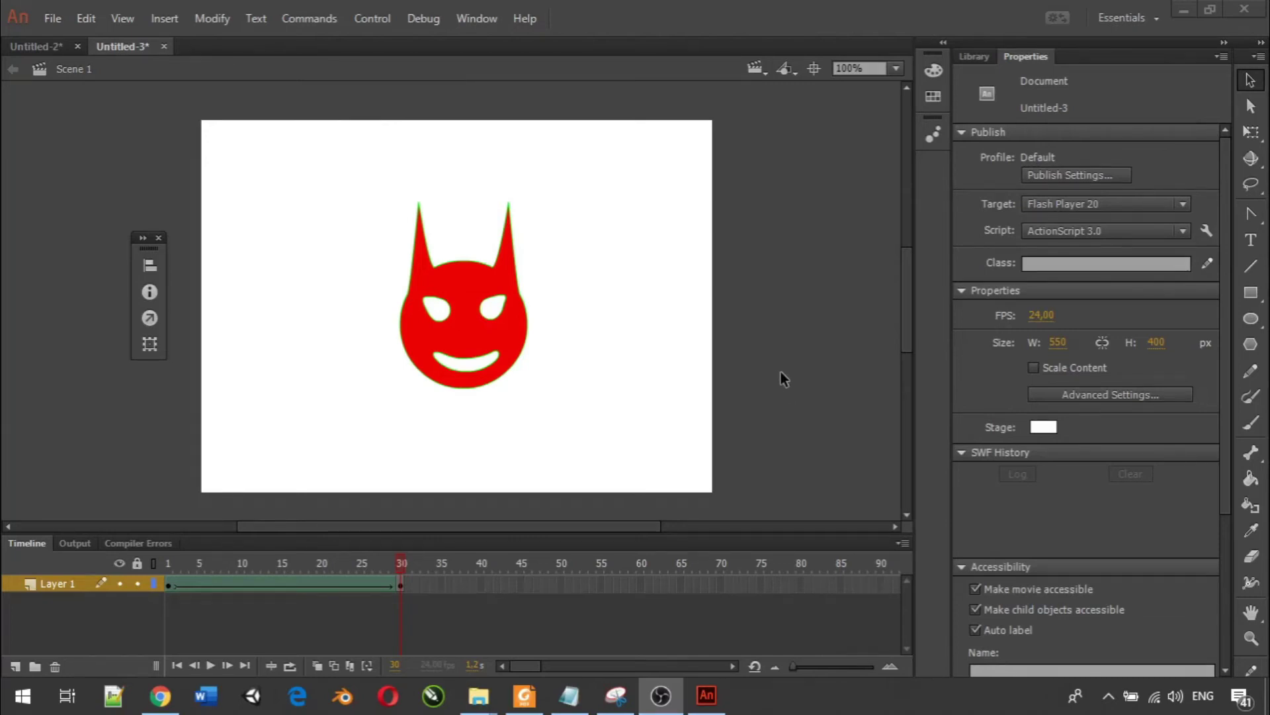
# Add a shape hint to the yellow face in frame 1 of the shape tween.
pyautogui.click(169, 579)
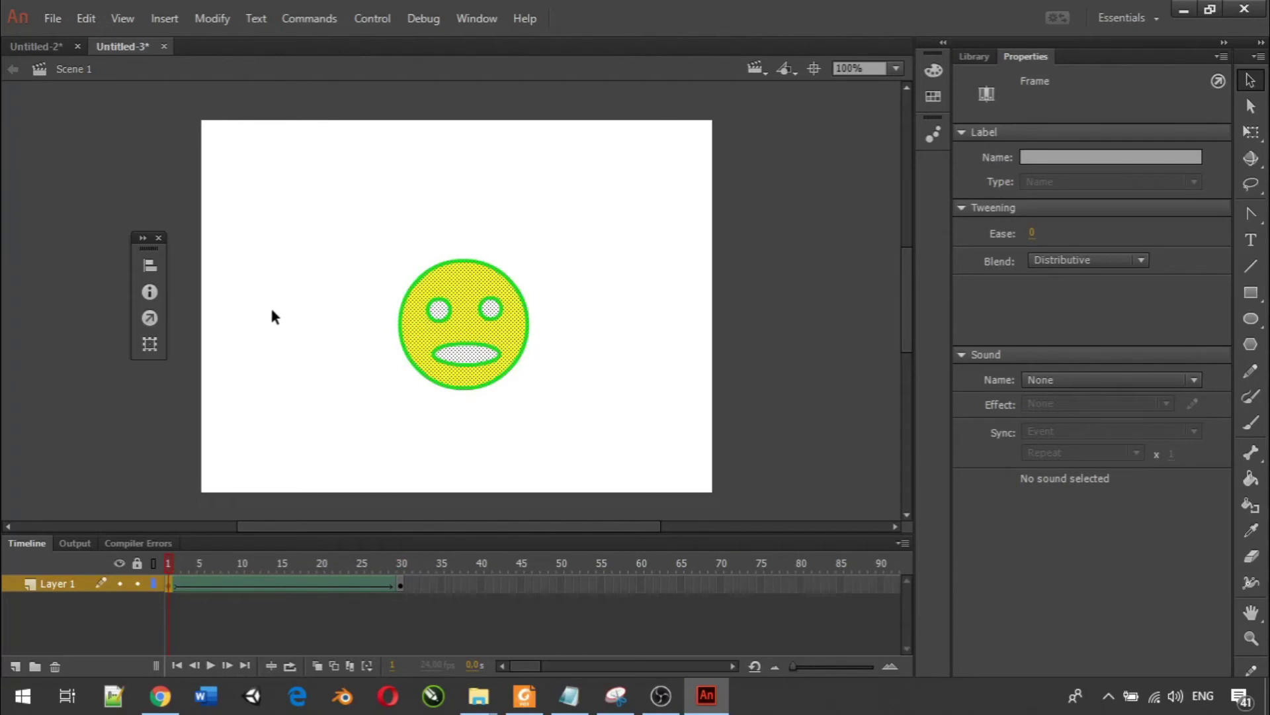
pyautogui.click(221, 19)
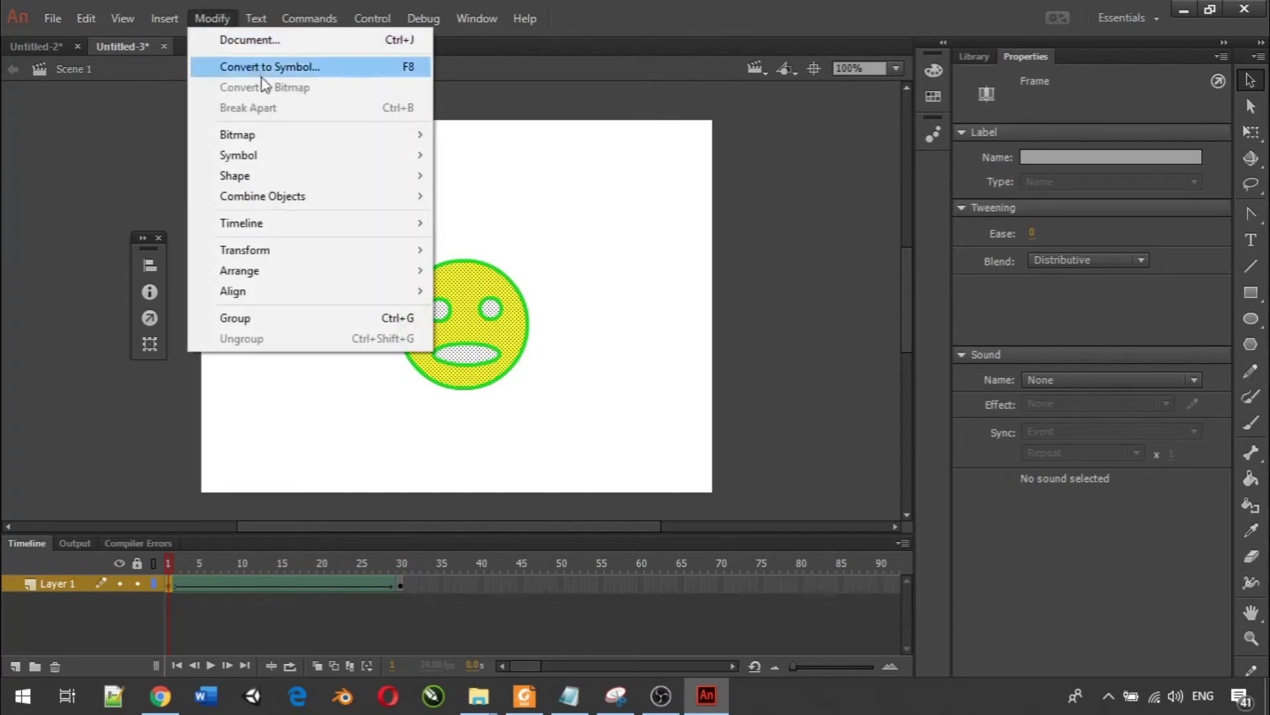
pyautogui.moveTo(320, 179)
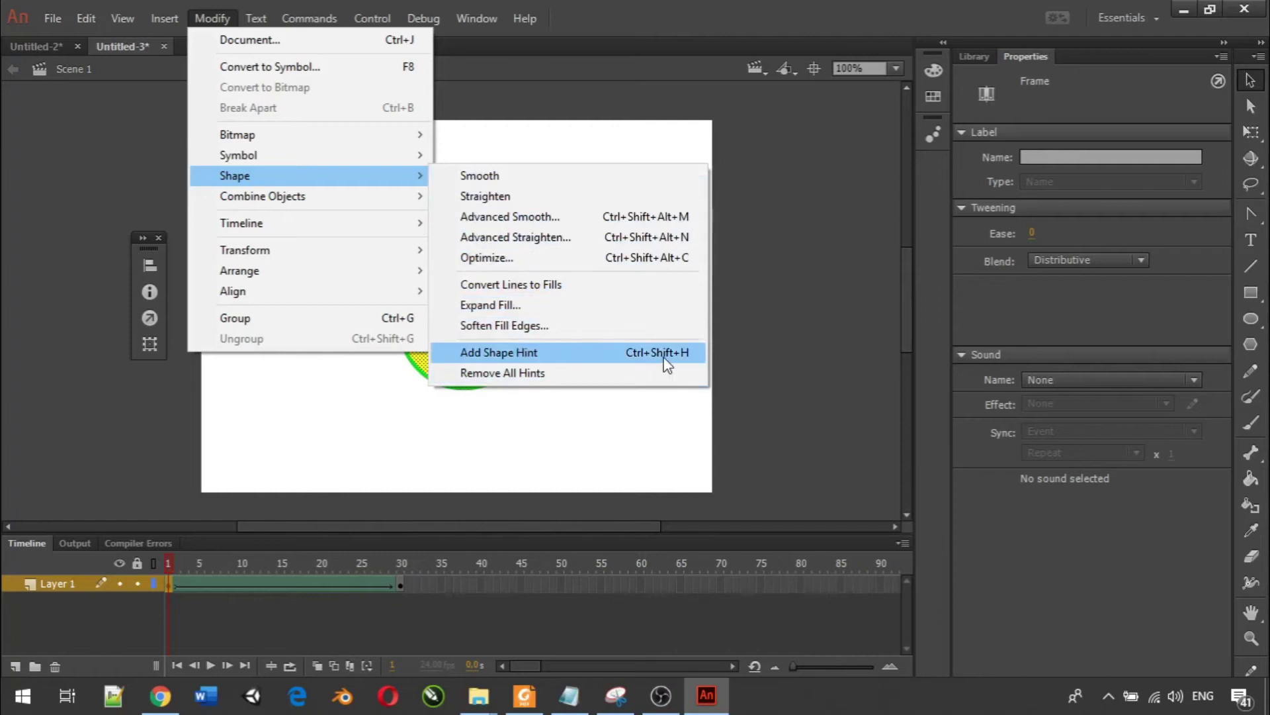
pyautogui.click(620, 351)
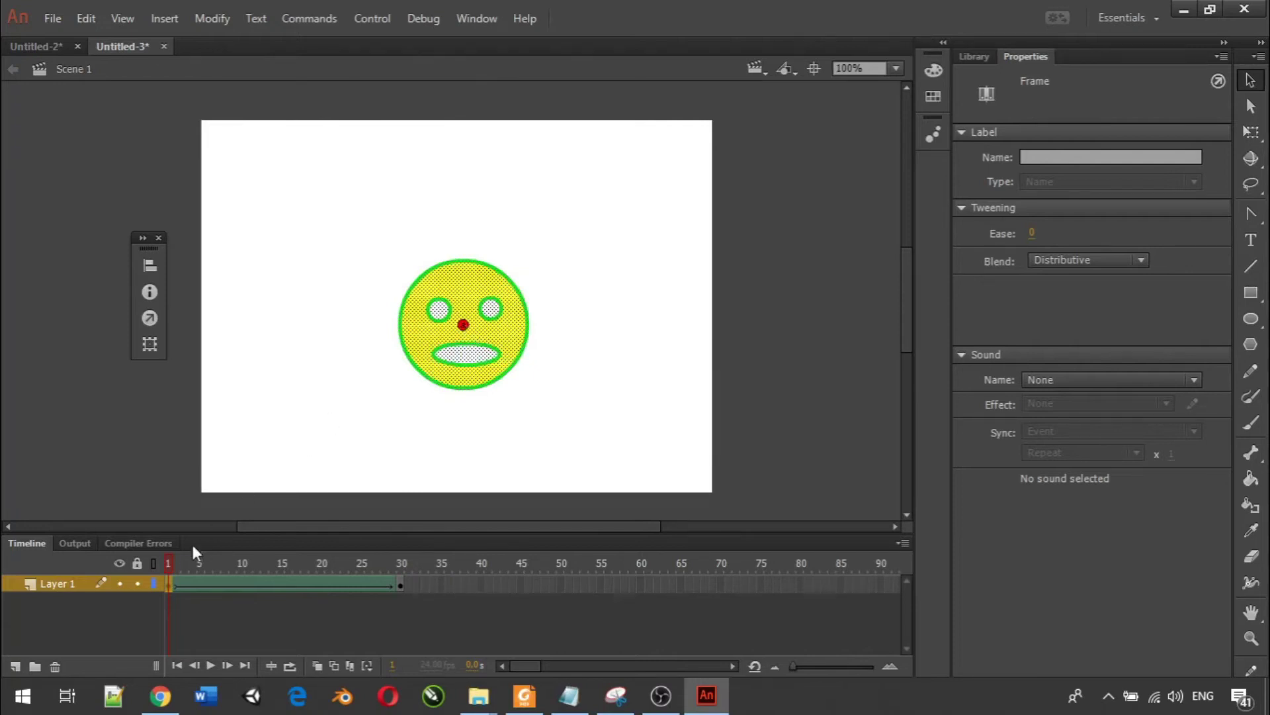
# Move the matching shape hint in frame 30 down to between the red face's eyes and mouth, and return to frame 1.
pyautogui.moveTo(172, 554); pyautogui.dragTo(405, 543)
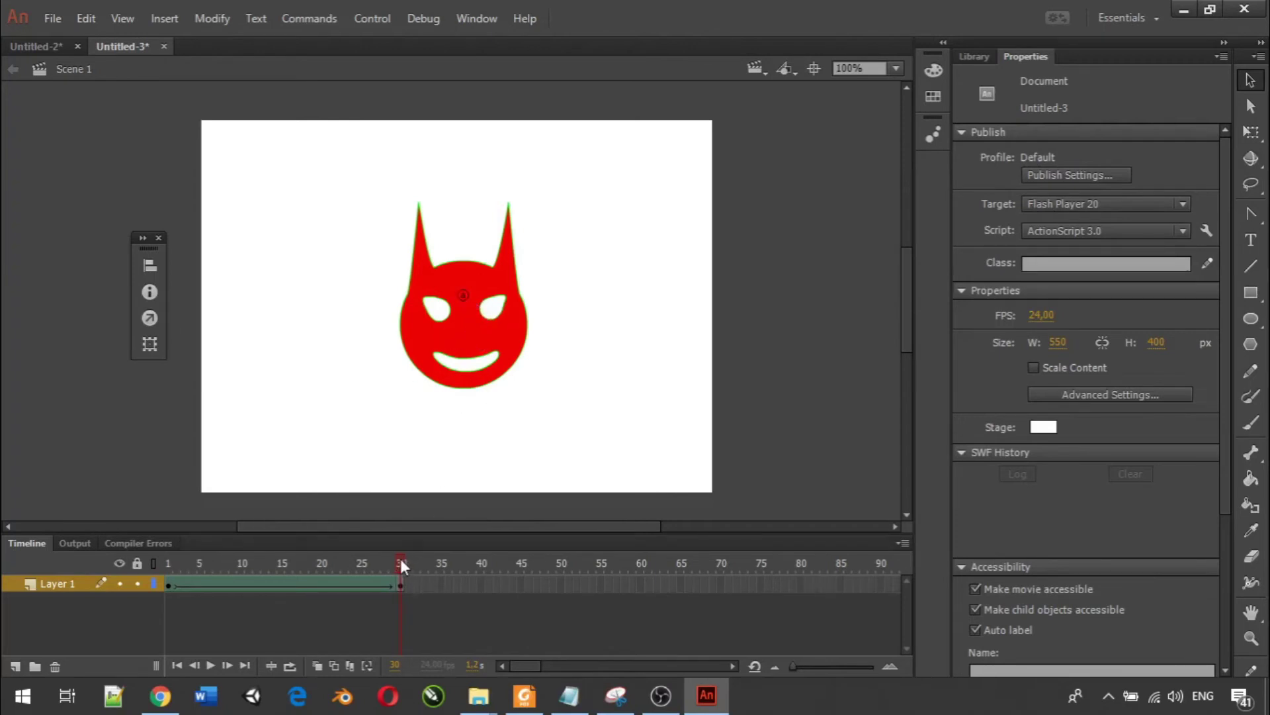
pyautogui.moveTo(400, 558)
pyautogui.mouseDown()
pyautogui.moveTo(293, 564)
pyautogui.moveTo(168, 541)
pyautogui.mouseUp()
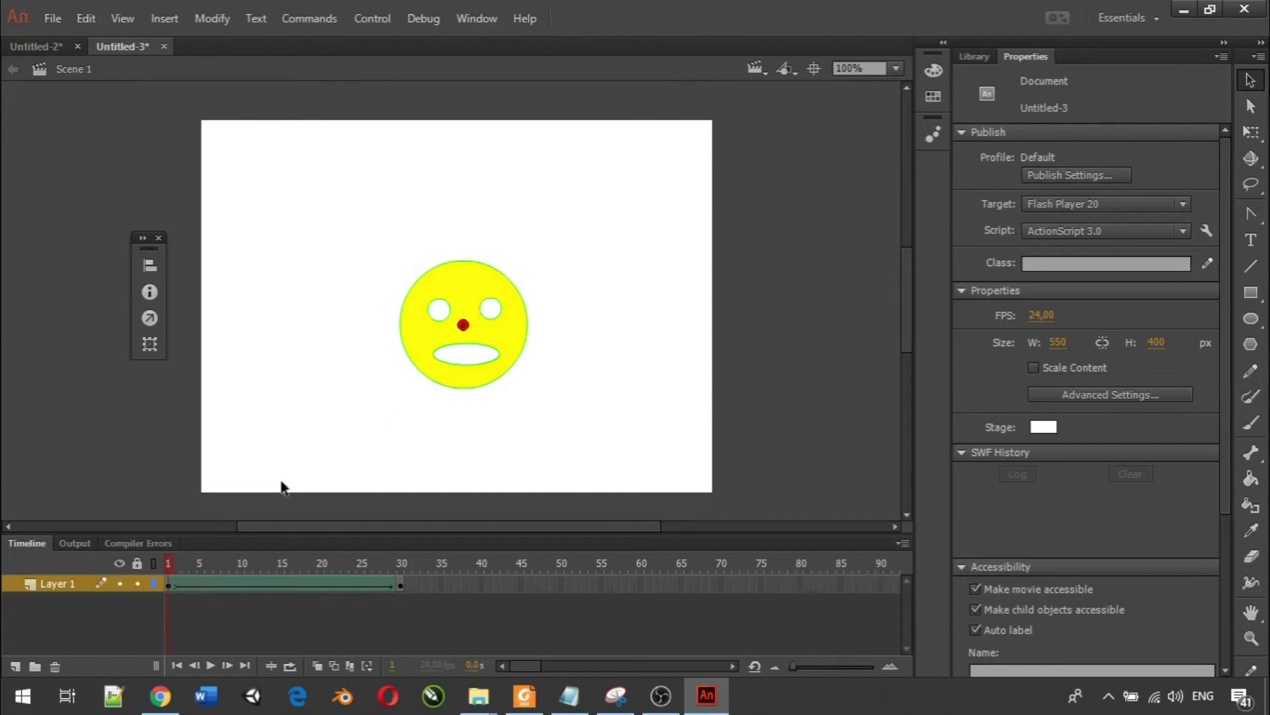
pyautogui.moveTo(168, 559); pyautogui.dragTo(401, 562)
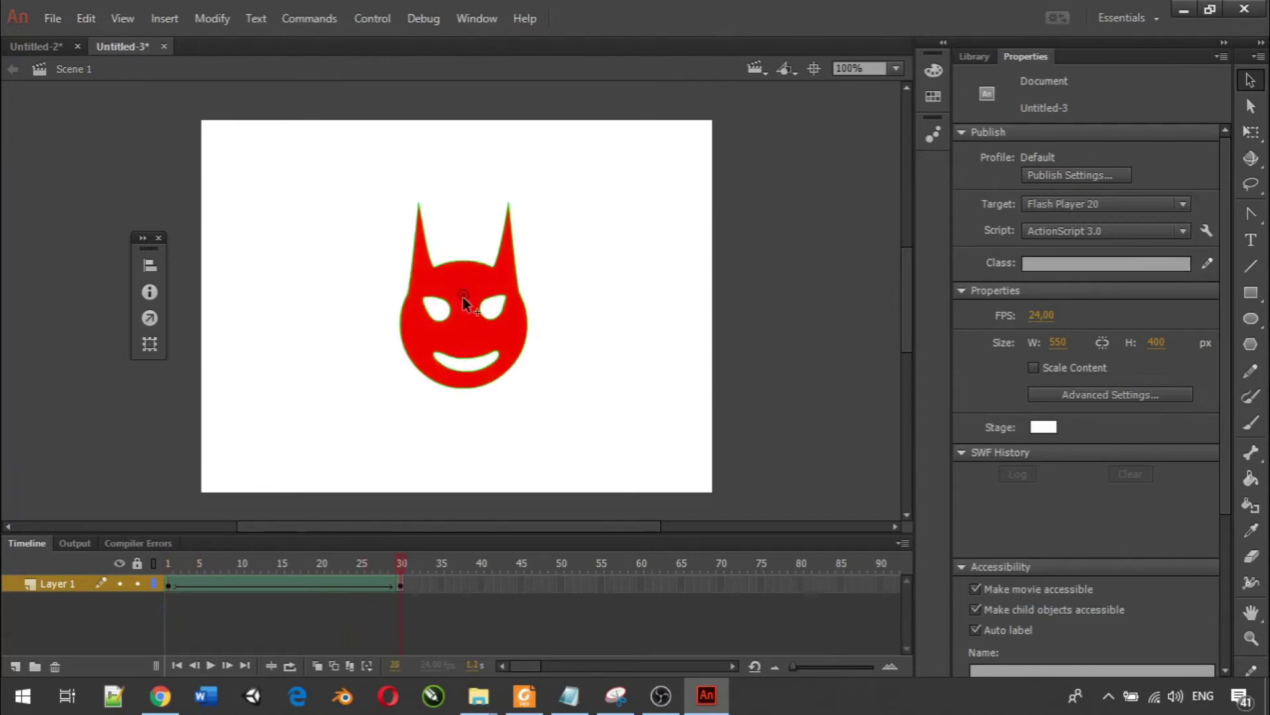
pyautogui.moveTo(463, 296); pyautogui.dragTo(465, 333)
pyautogui.moveTo(391, 553); pyautogui.dragTo(168, 523)
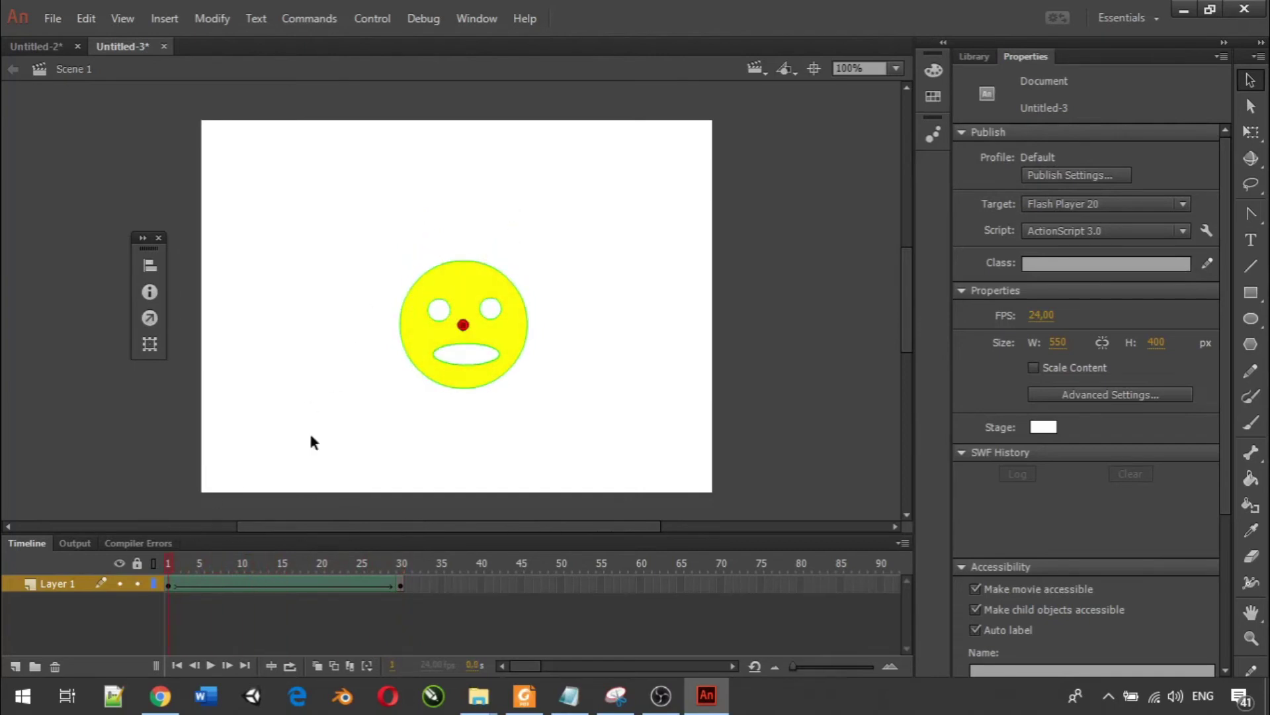
pyautogui.moveTo(169, 561)
pyautogui.mouseDown()
pyautogui.moveTo(222, 557)
pyautogui.moveTo(168, 558)
pyautogui.mouseUp()
pyautogui.moveTo(175, 557)
pyautogui.mouseDown()
pyautogui.moveTo(203, 545)
pyautogui.moveTo(416, 548)
pyautogui.moveTo(251, 542)
pyautogui.moveTo(168, 562)
pyautogui.mouseUp()
# Add two more shape hints in frame 1 and place them on the yellow face's upper-left and upper-right outline.
pyautogui.click(173, 16)
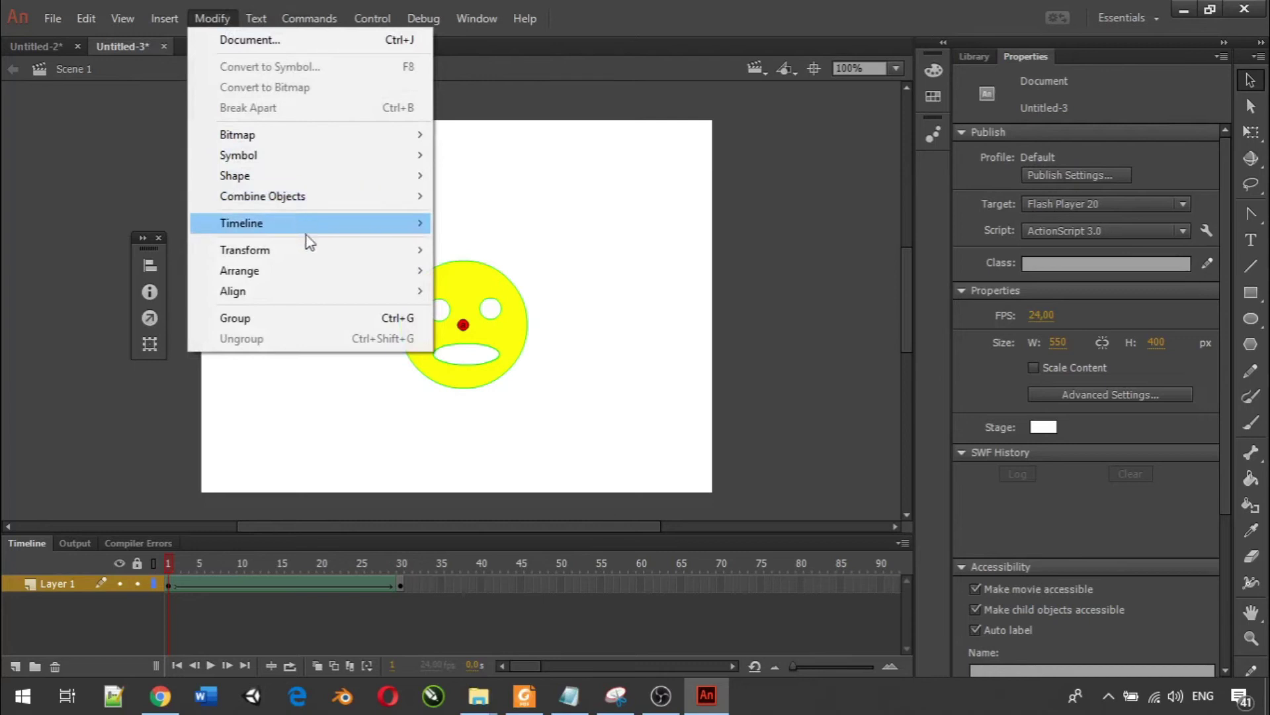
pyautogui.moveTo(289, 169)
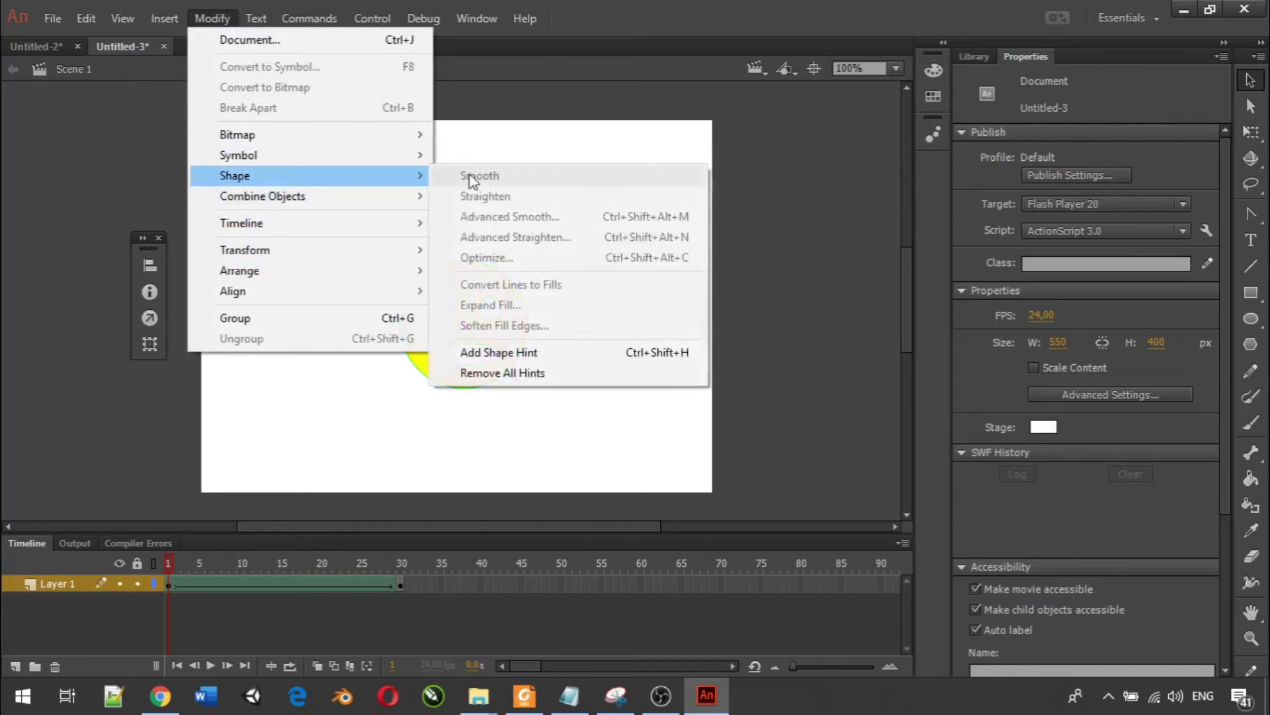
pyautogui.click(567, 352)
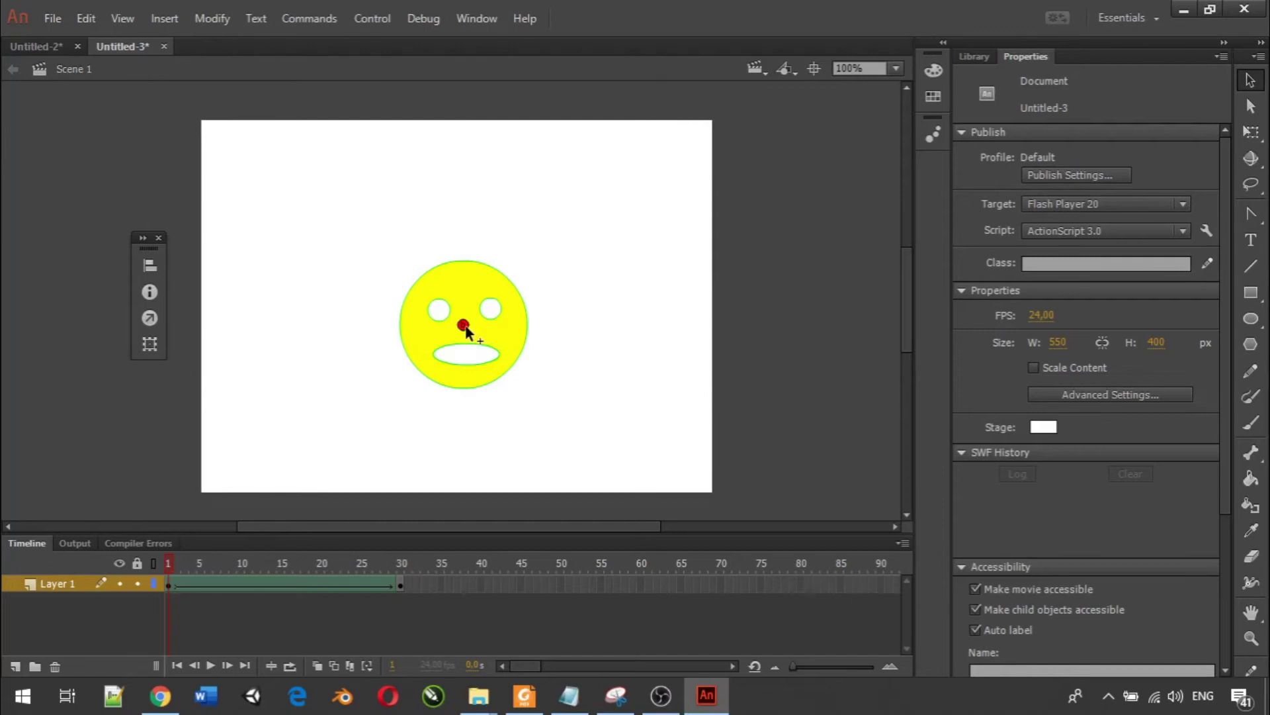
pyautogui.moveTo(461, 302); pyautogui.dragTo(428, 282)
pyautogui.hotkey('ctrl', 'shift', 'h')
pyautogui.moveTo(503, 274); pyautogui.dragTo(502, 273)
# Place the matching shape hints b and c on the tips of the two horns in frame 30.
pyautogui.click(399, 582)
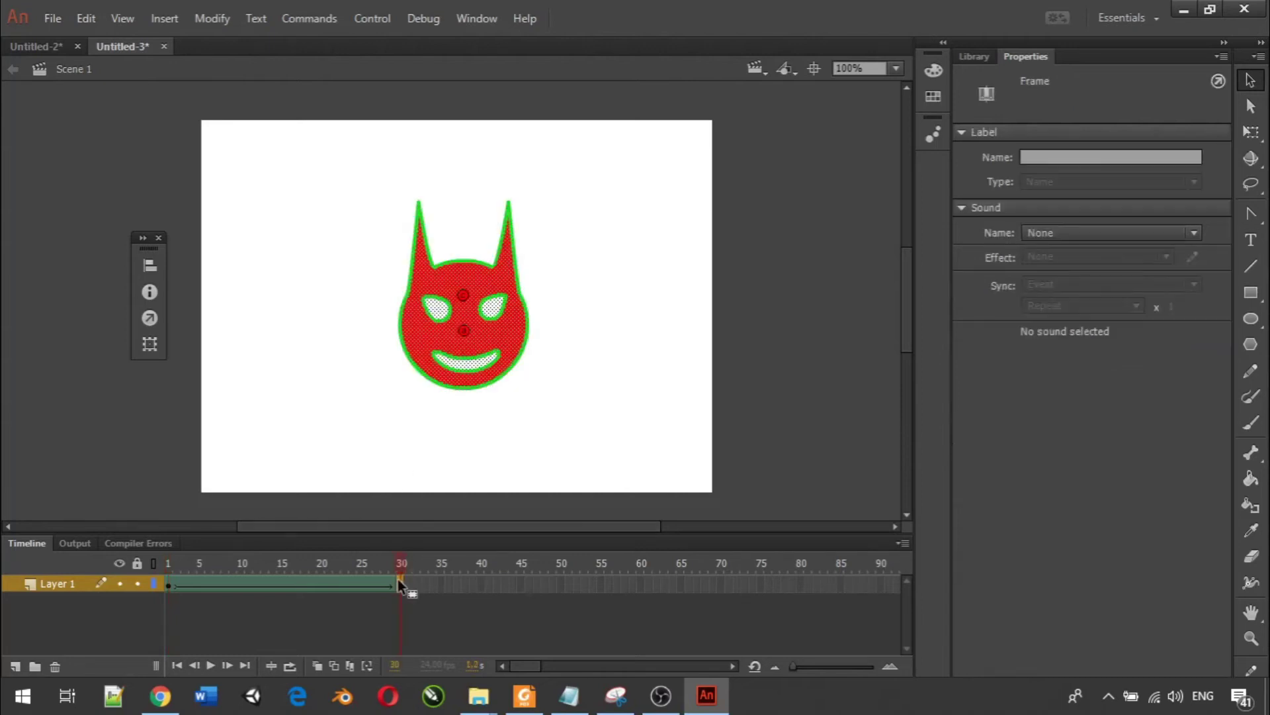
pyautogui.click(462, 292)
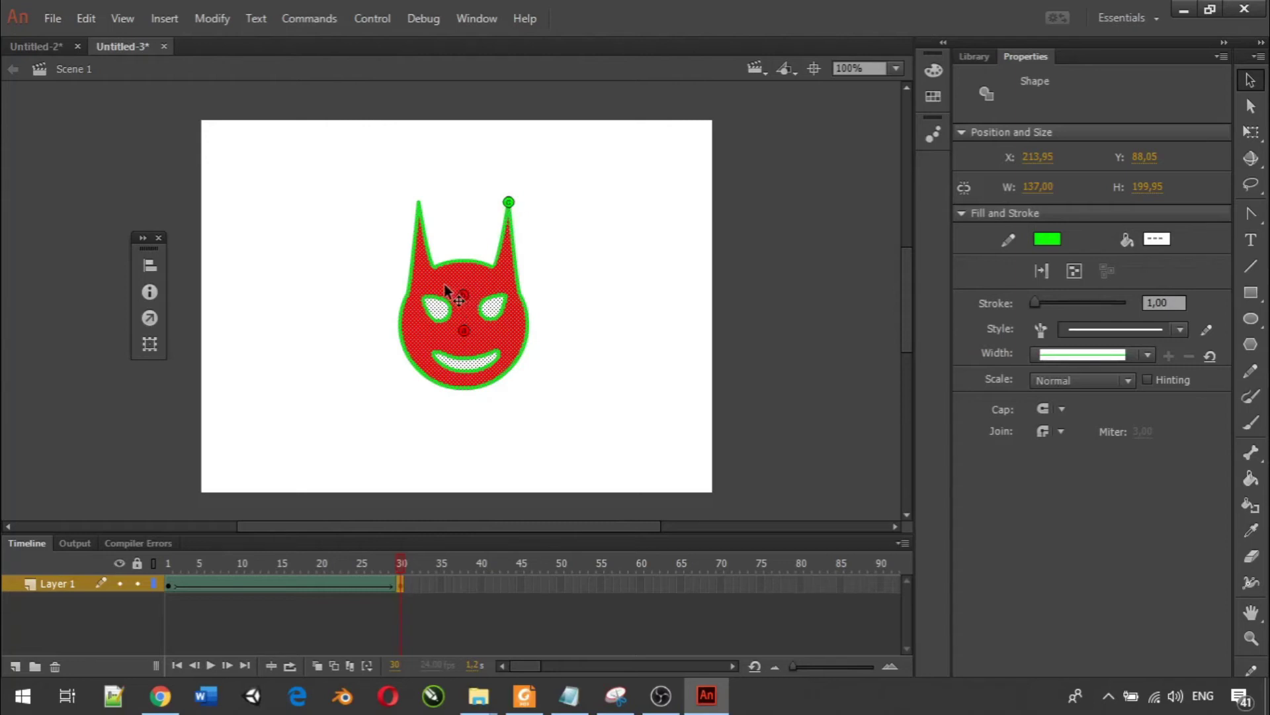
pyautogui.click(169, 564)
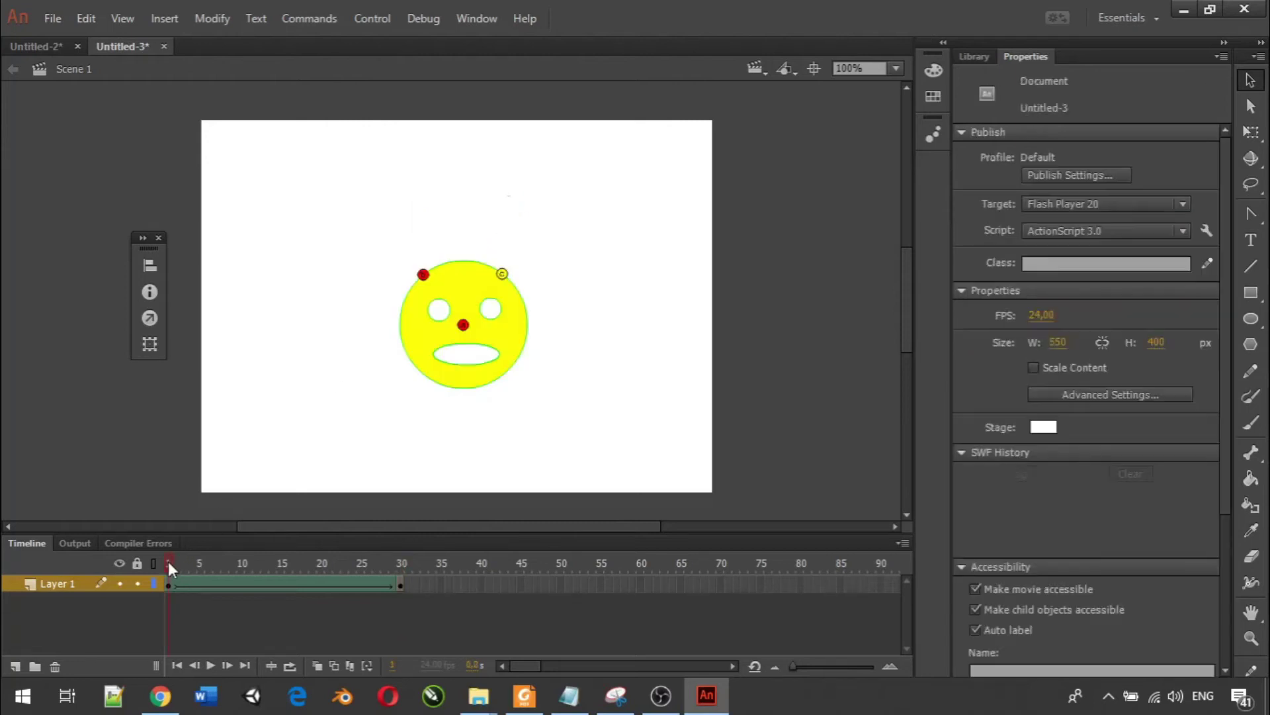
pyautogui.click(401, 562)
pyautogui.moveTo(463, 295); pyautogui.dragTo(446, 238)
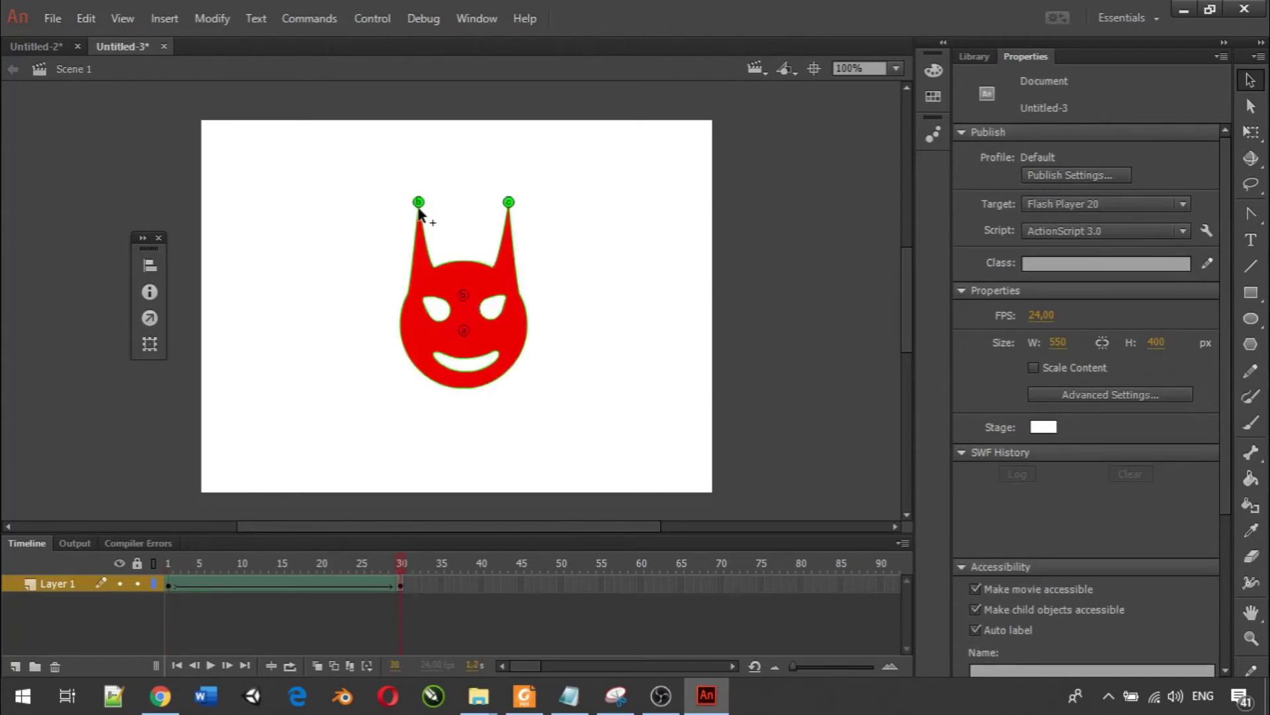
# Play the tween from frame 1 to check how the horns grow with the shape hints.
pyautogui.click(170, 563)
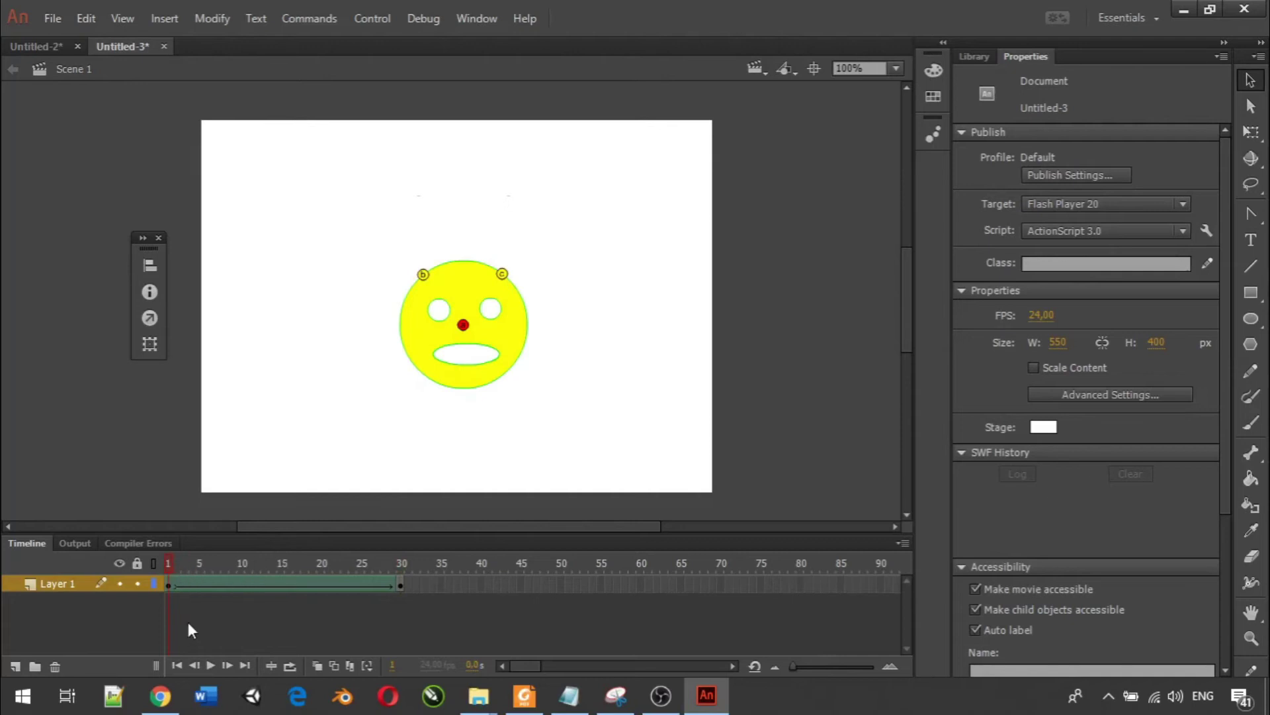
pyautogui.click(209, 666)
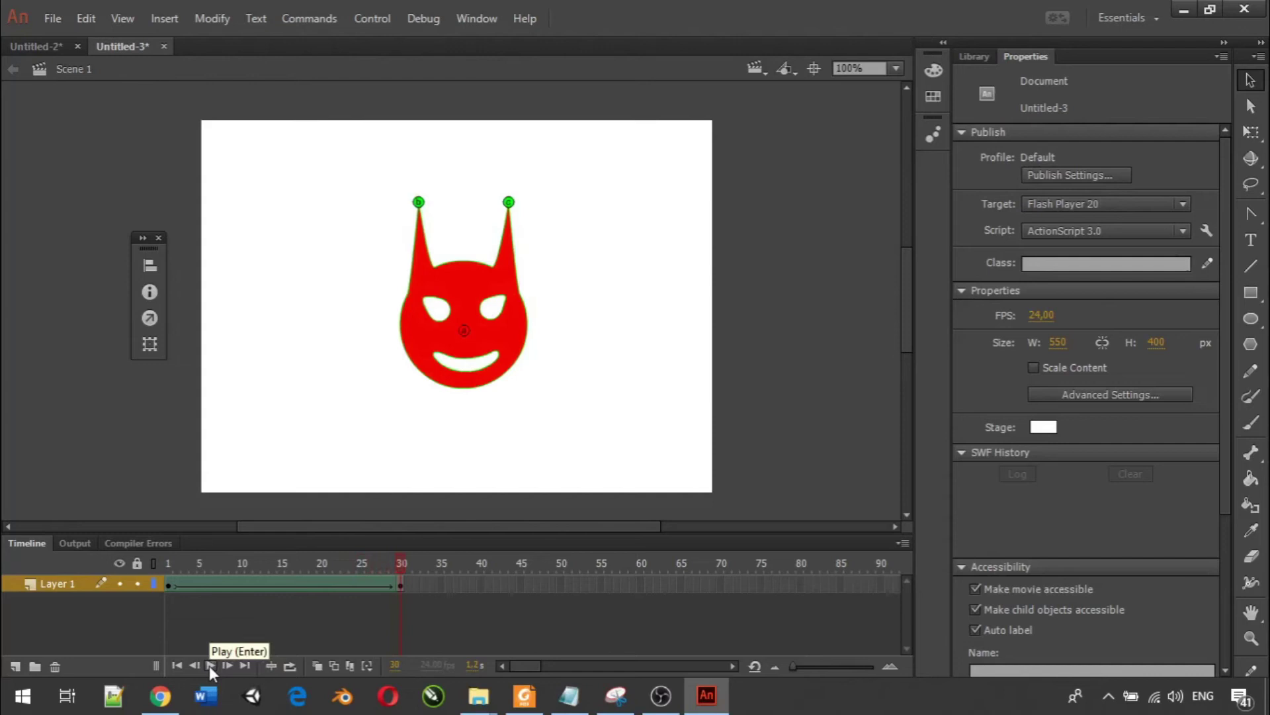
pyautogui.click(209, 665)
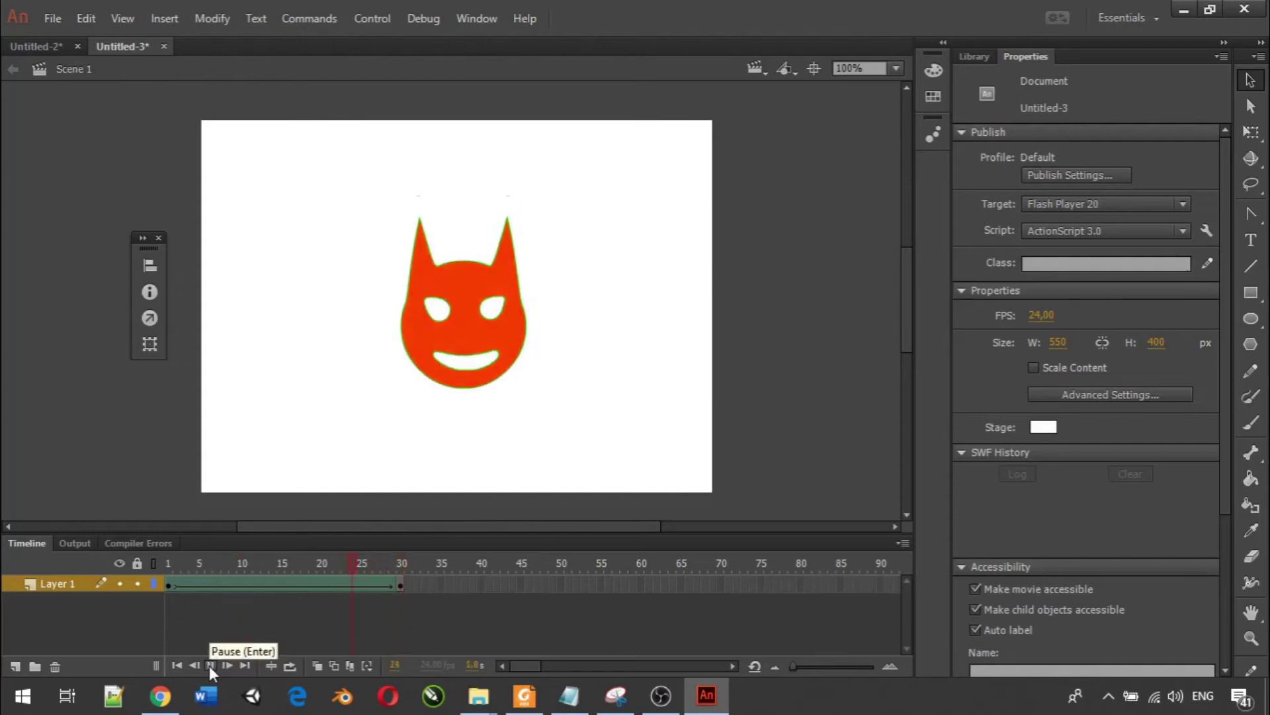
pyautogui.click(209, 666)
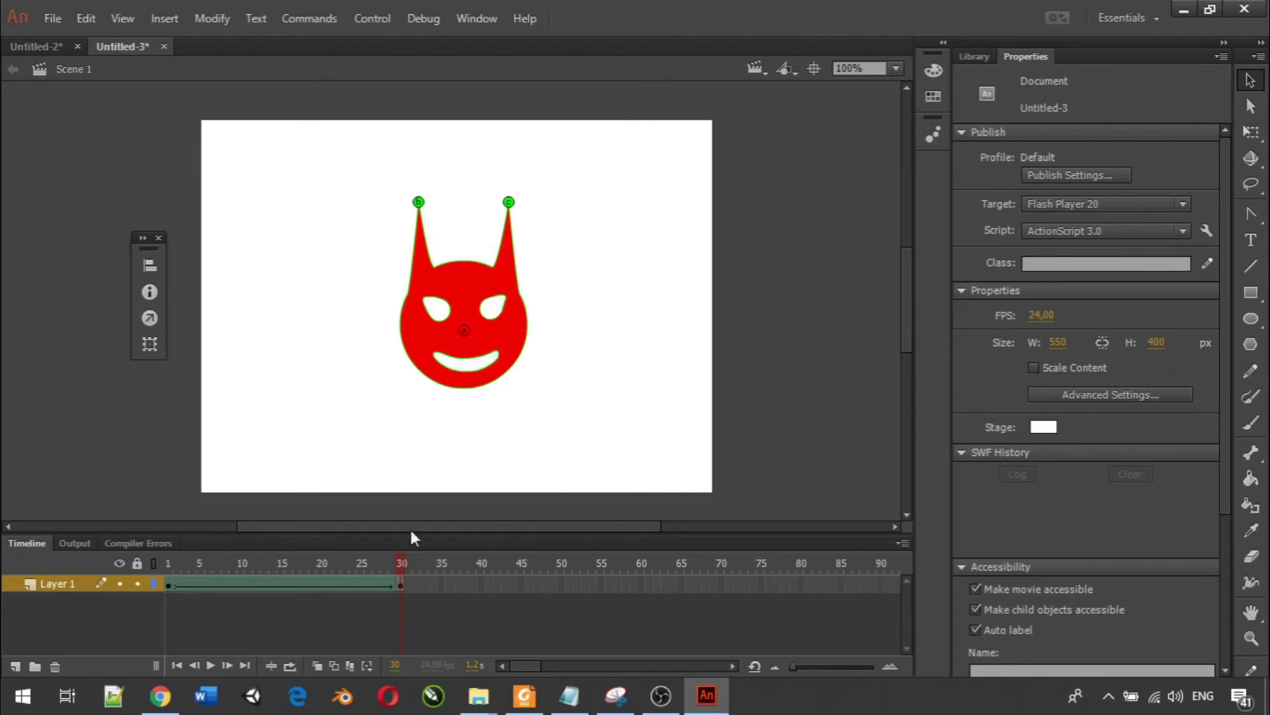
# Add a fourth shape hint on the mouth's upper edge in frame 1 and match it to the smile's upper edge in frame 30.
pyautogui.moveTo(406, 566); pyautogui.dragTo(110, 610)
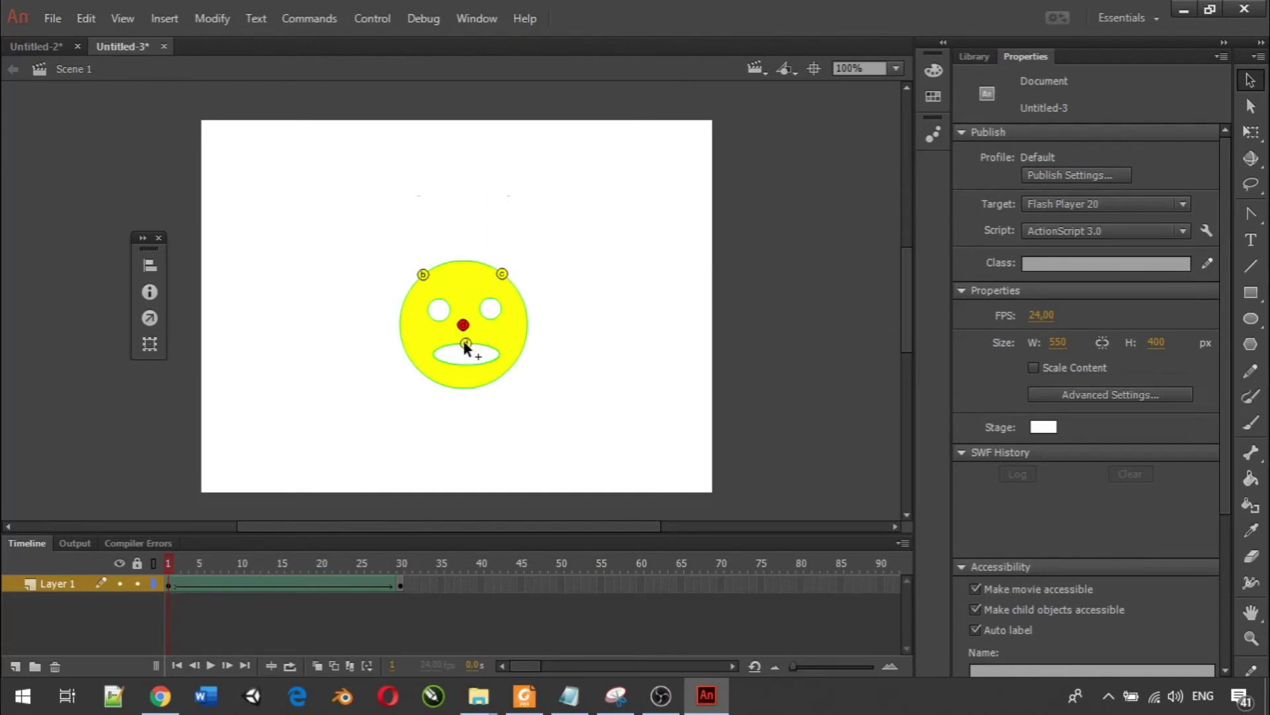
pyautogui.moveTo(462, 340); pyautogui.dragTo(464, 343)
pyautogui.click(402, 580)
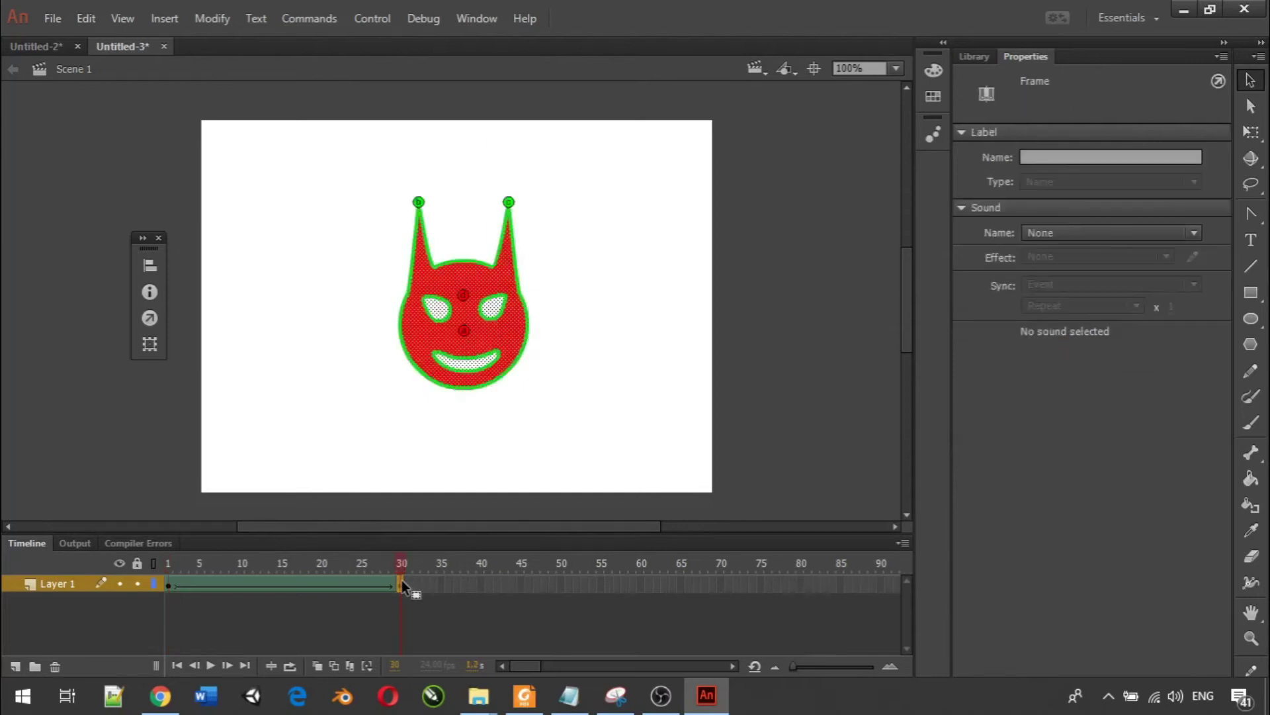
pyautogui.click(463, 296)
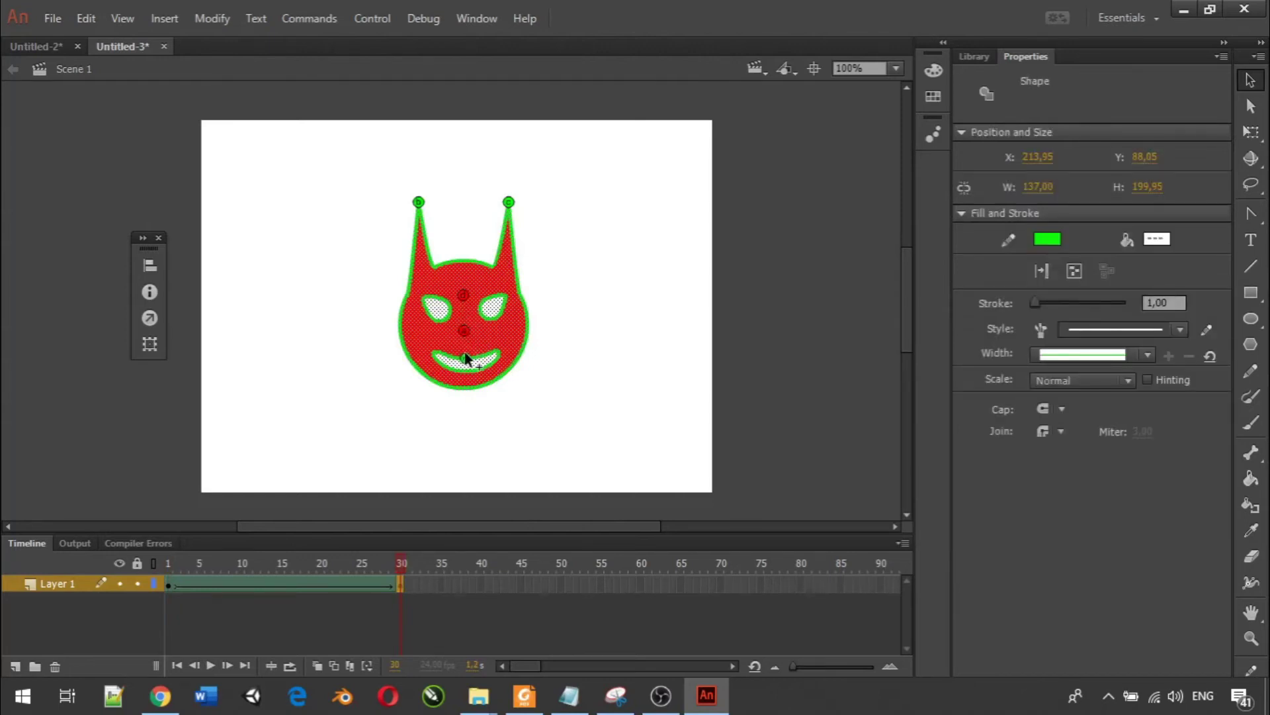
pyautogui.moveTo(463, 294); pyautogui.dragTo(466, 358)
# Play the tween with the mouth hint in place and inspect the morph at frame 10 and the earliest frames.
pyautogui.click(168, 568)
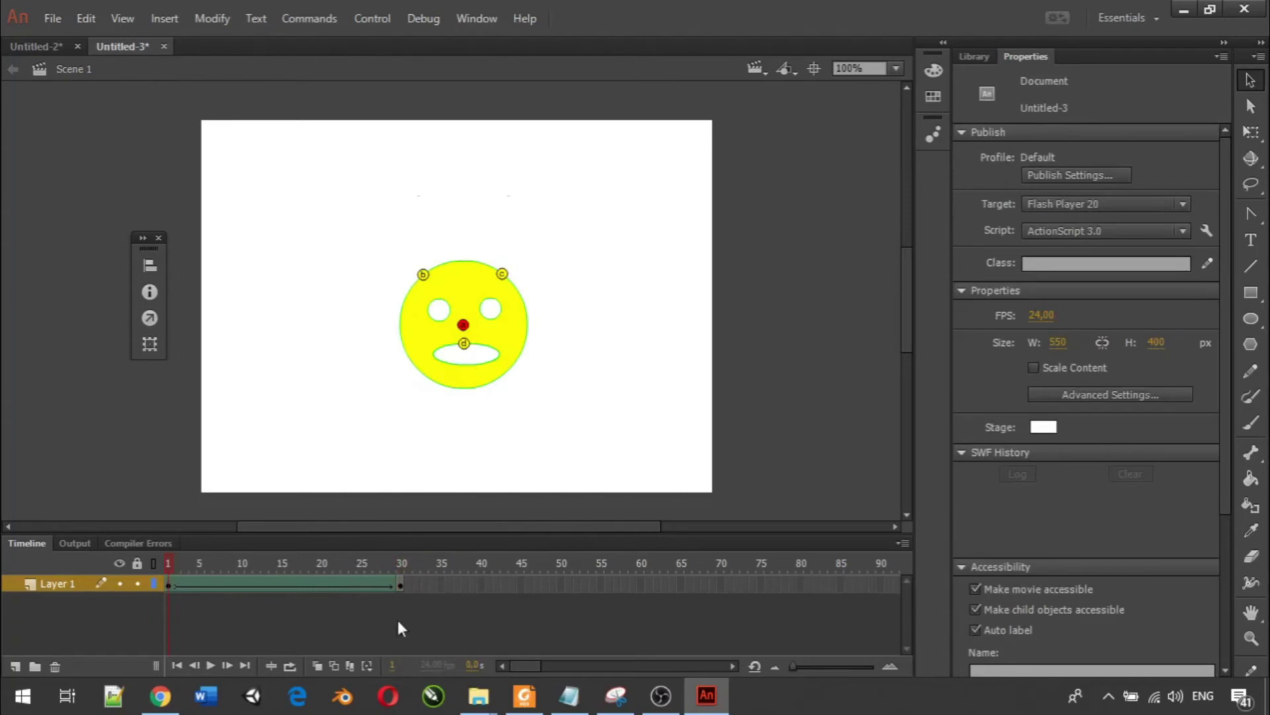
pyautogui.click(212, 668)
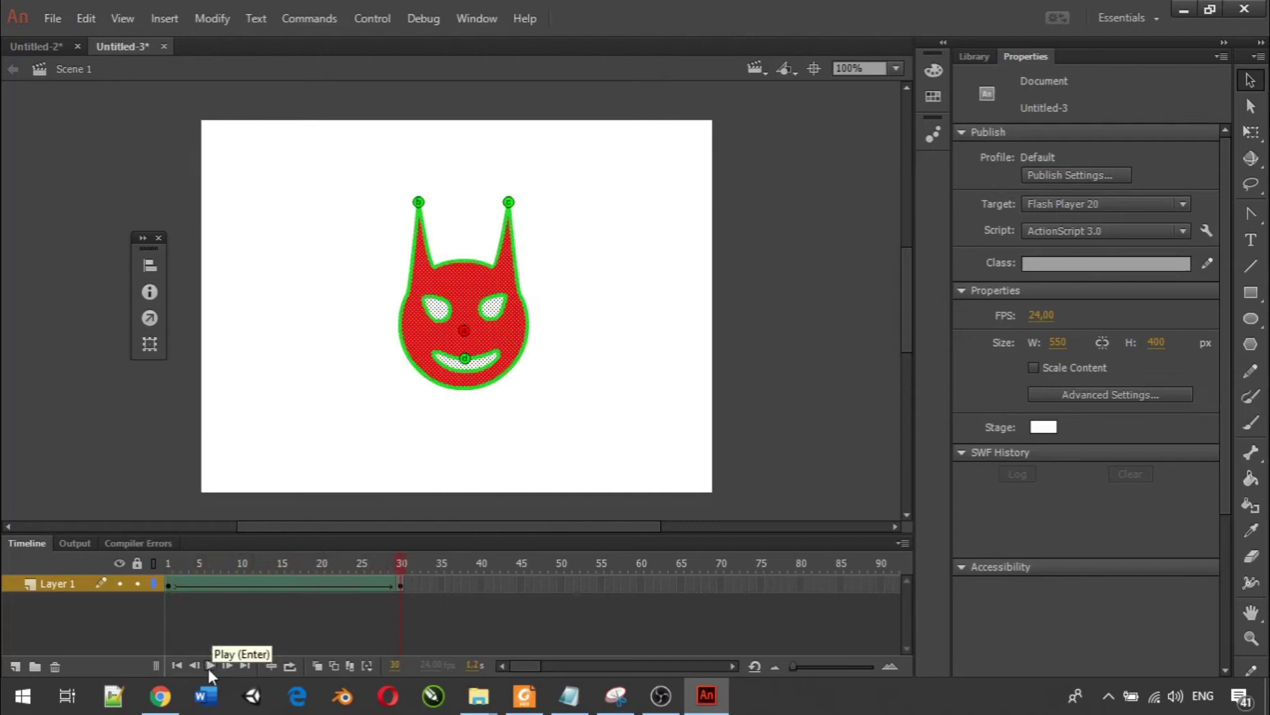
pyautogui.click(209, 664)
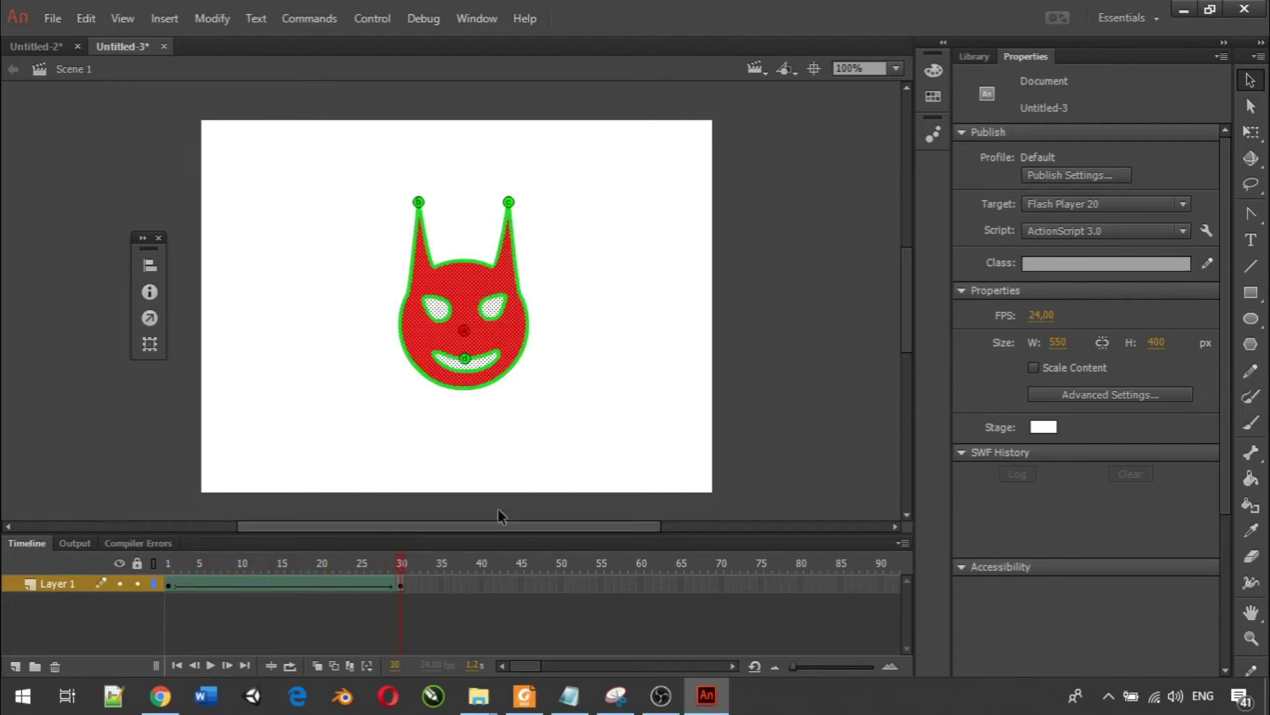
pyautogui.click(1250, 106)
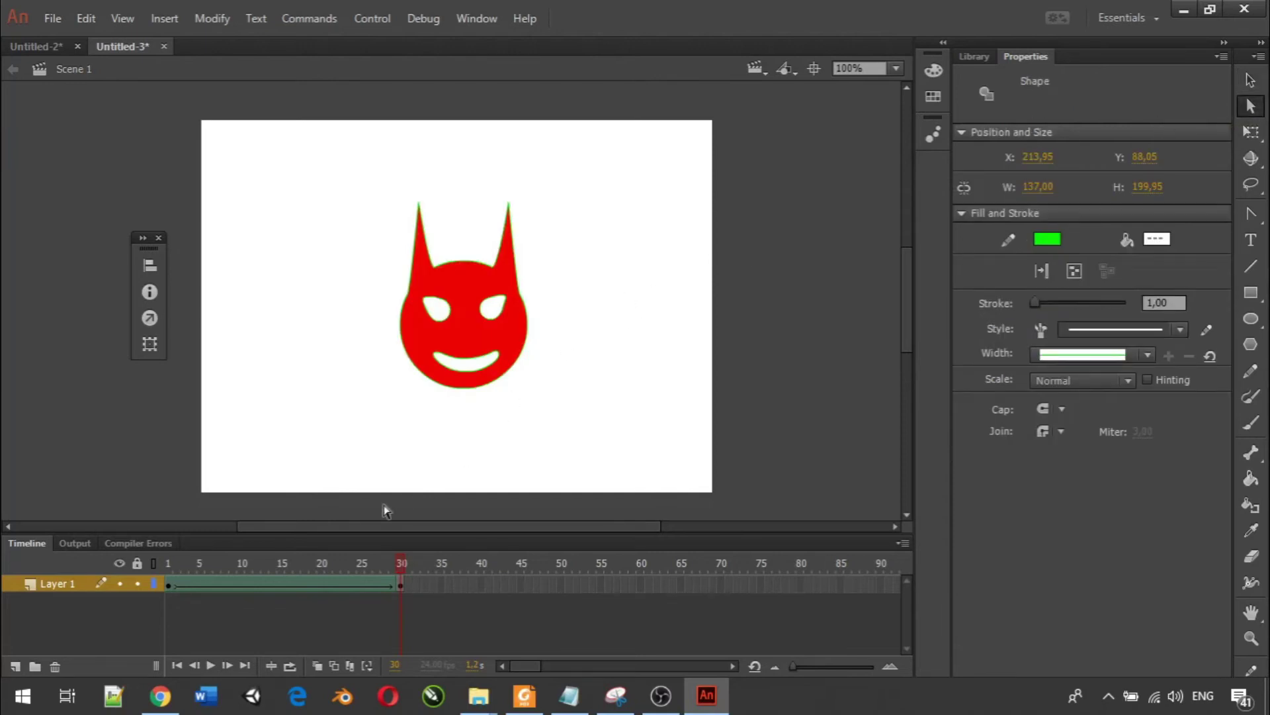
pyautogui.click(240, 571)
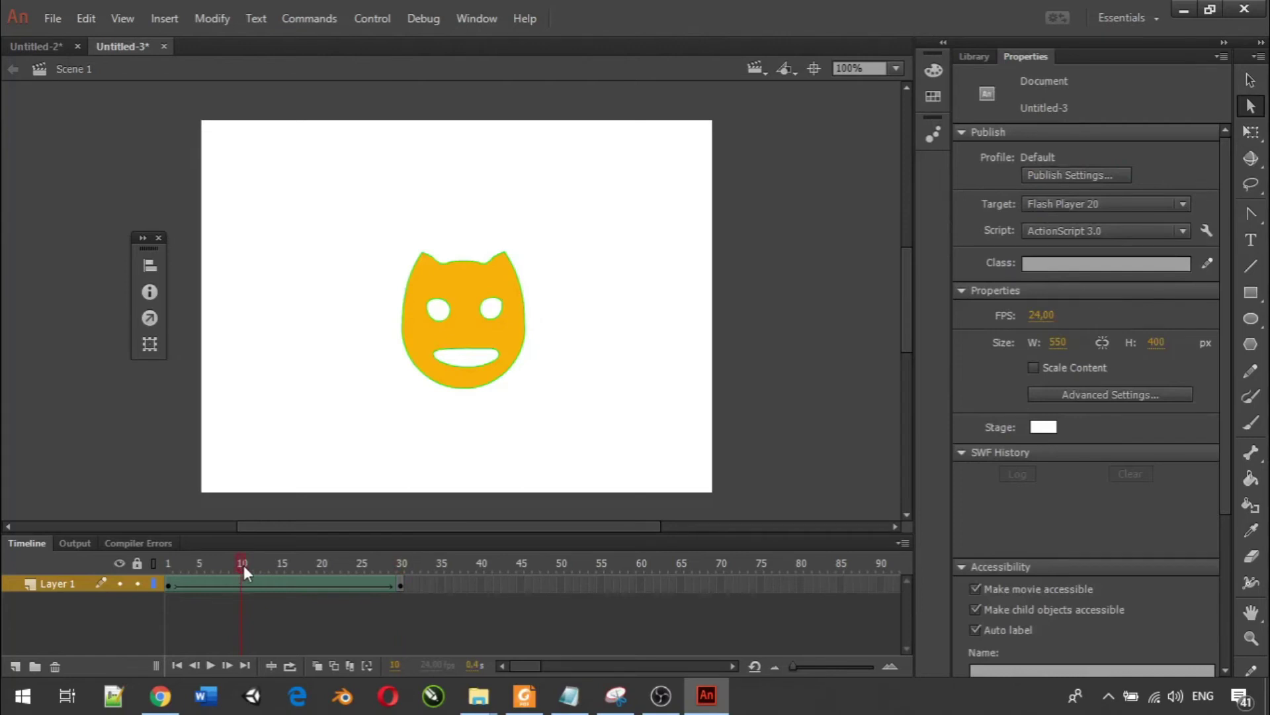
pyautogui.moveTo(241, 562); pyautogui.dragTo(183, 561)
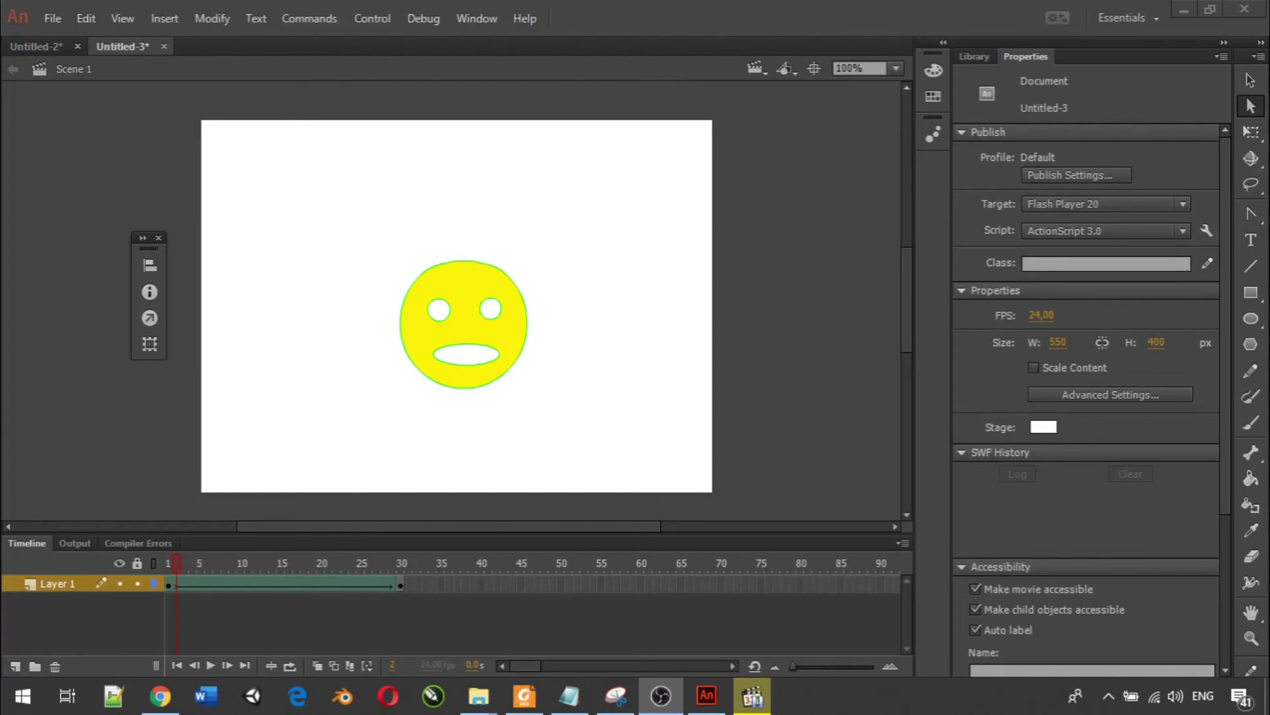
pyautogui.press('n')
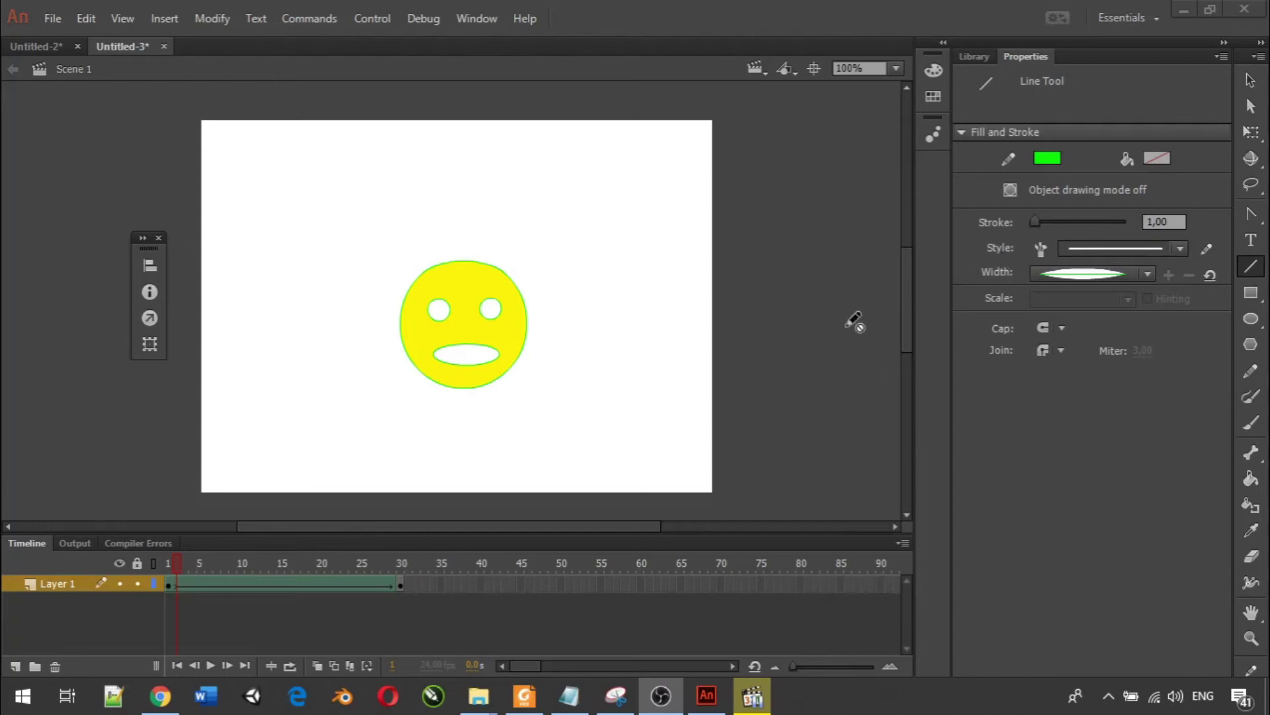
pyautogui.click(1252, 80)
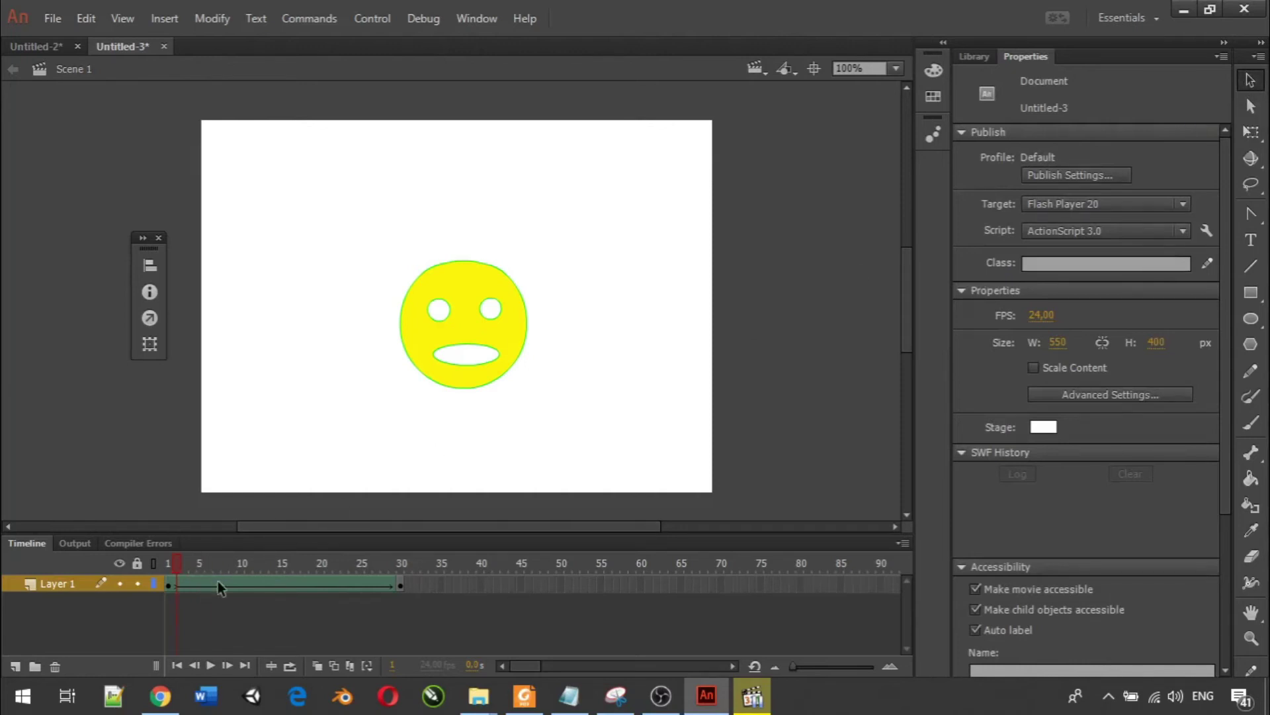
# Set the face tween's ease to 66 out and play the animation from frame 1.
pyautogui.click(217, 583)
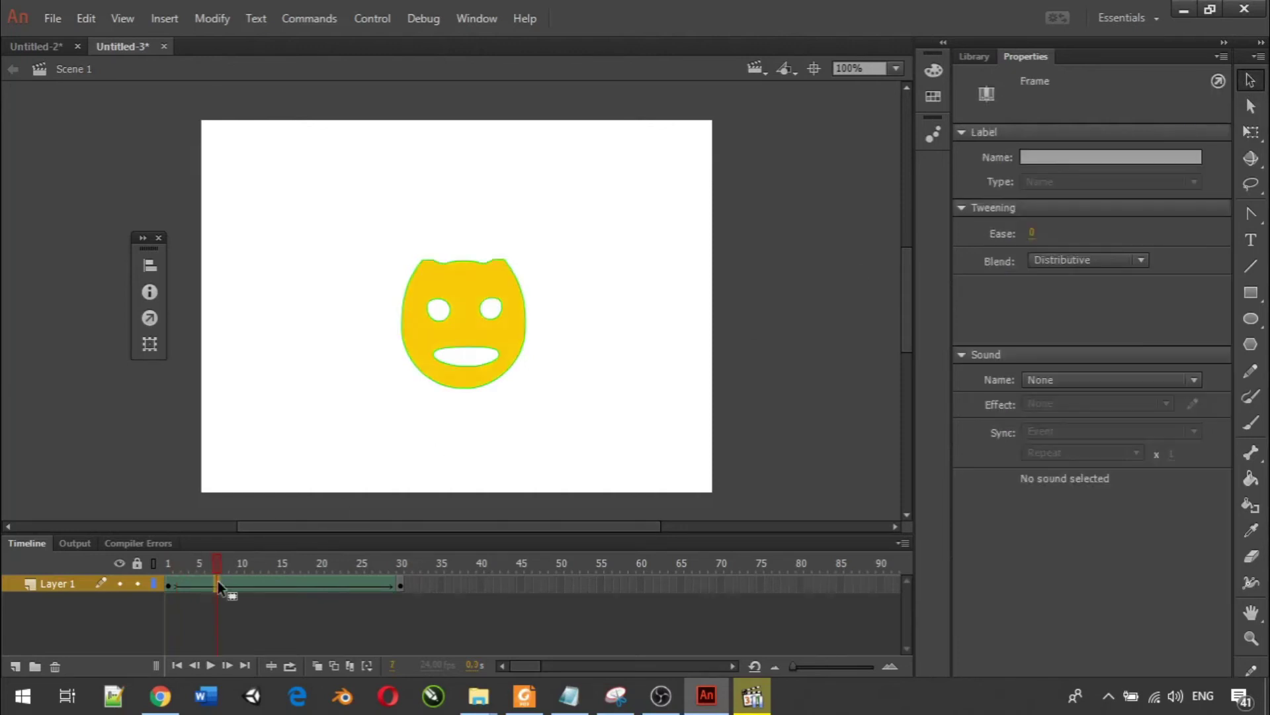
pyautogui.click(1032, 235)
pyautogui.write('15')
pyautogui.press('Return')
pyautogui.moveTo(1042, 233); pyautogui.dragTo(1089, 230)
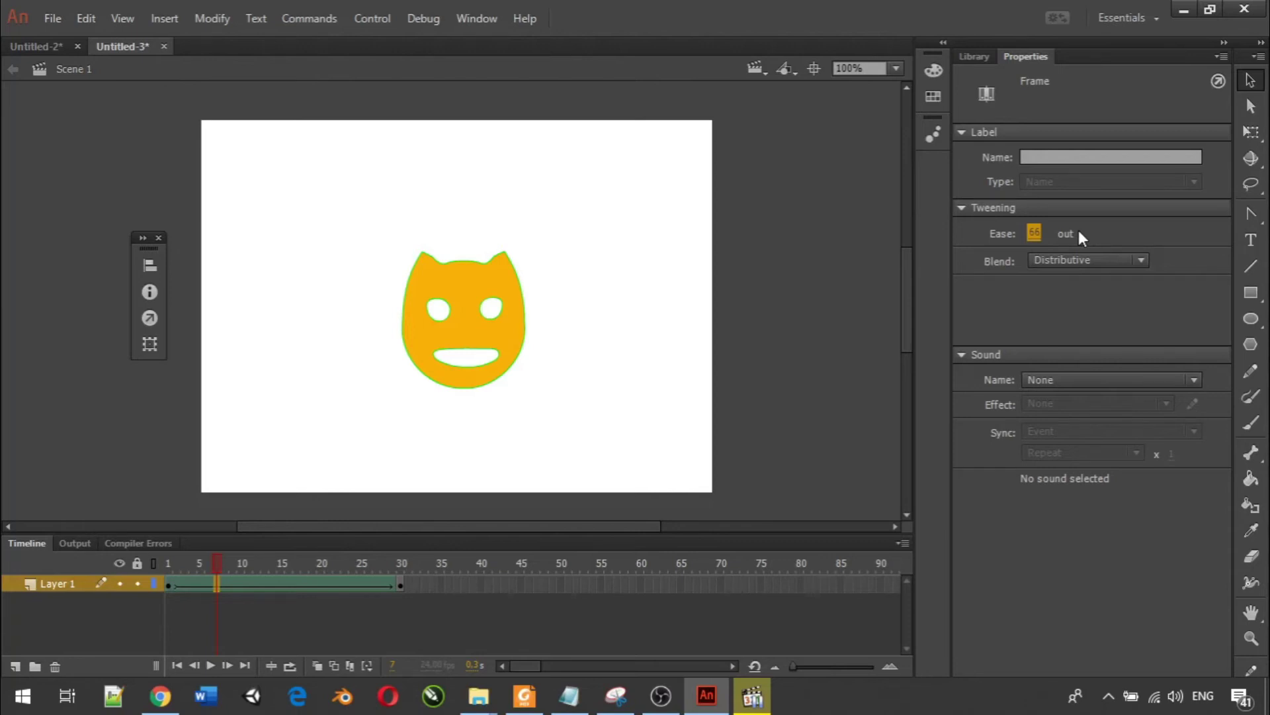
pyautogui.moveTo(212, 561); pyautogui.dragTo(160, 559)
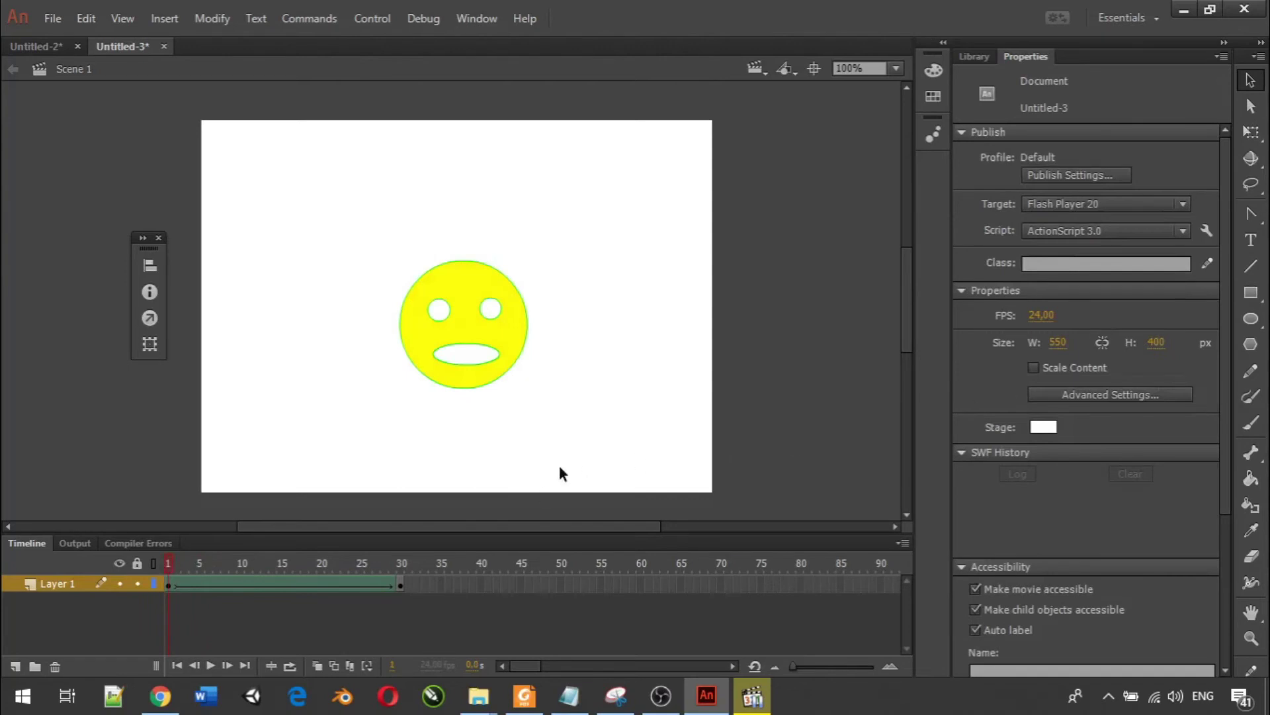
pyautogui.click(208, 664)
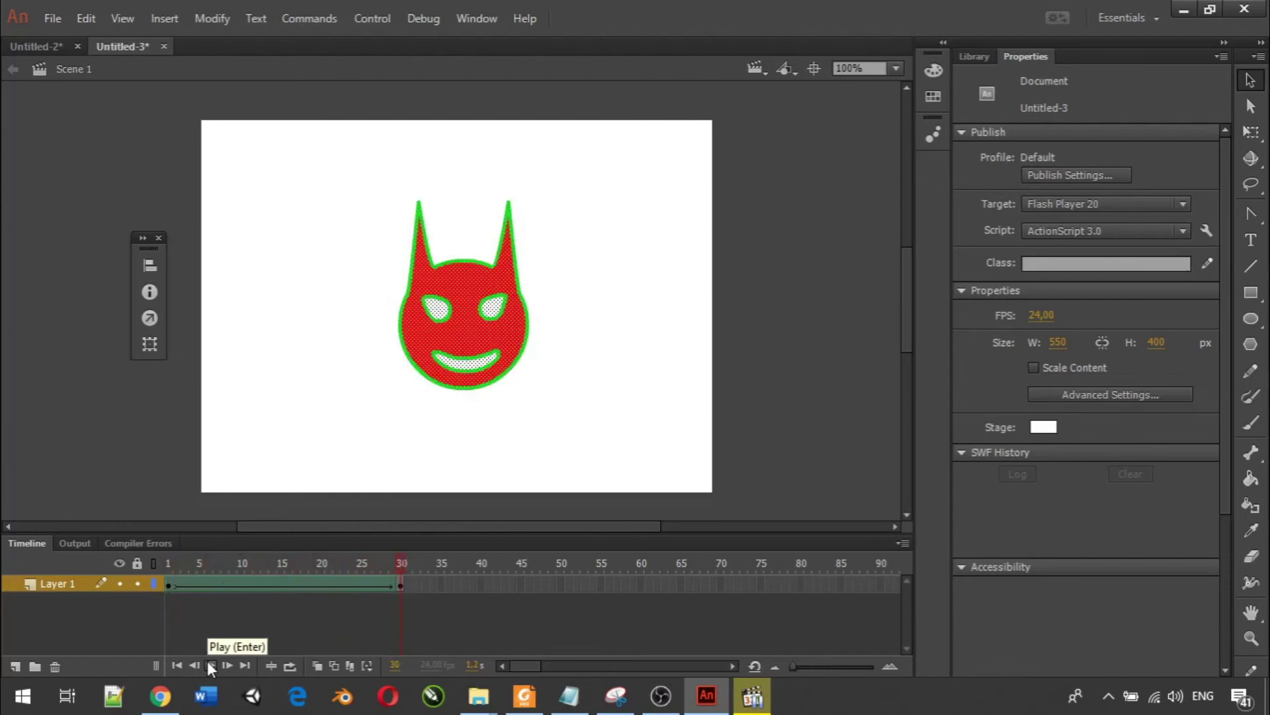
# Raise the face tween's ease to 100 out and replay the animation from frame 1.
pyautogui.click(239, 583)
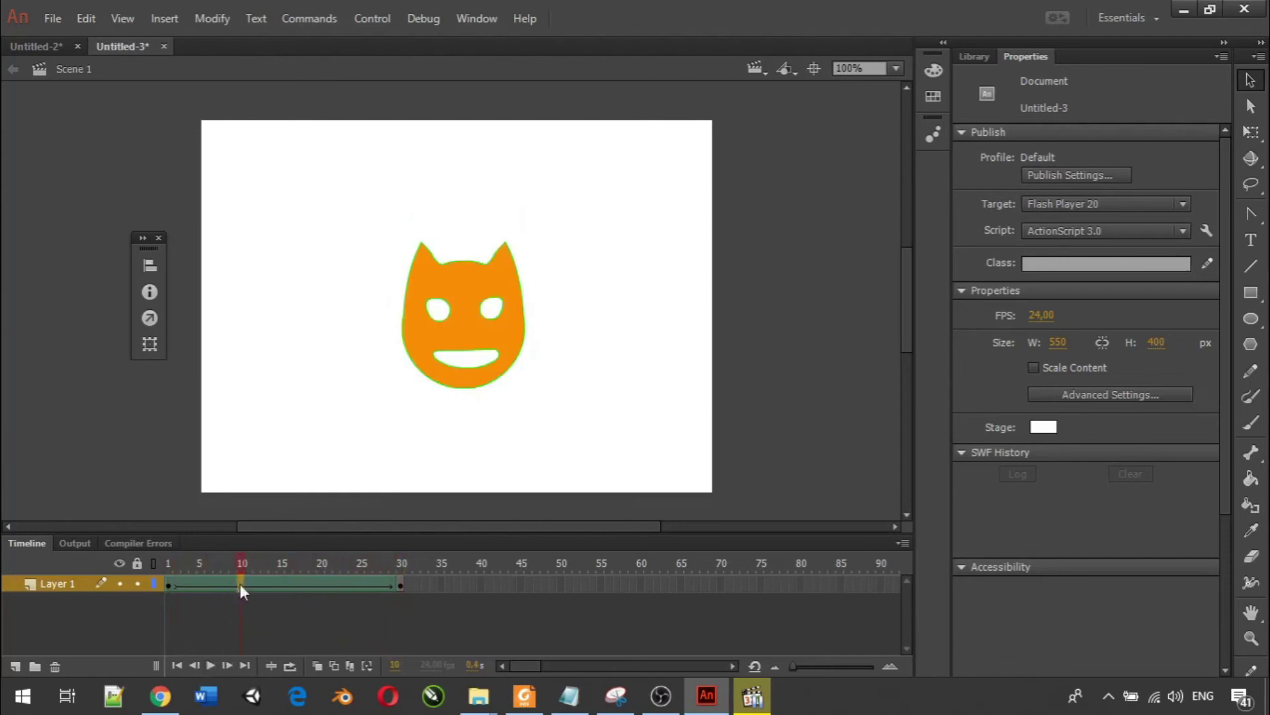
pyautogui.click(1037, 234)
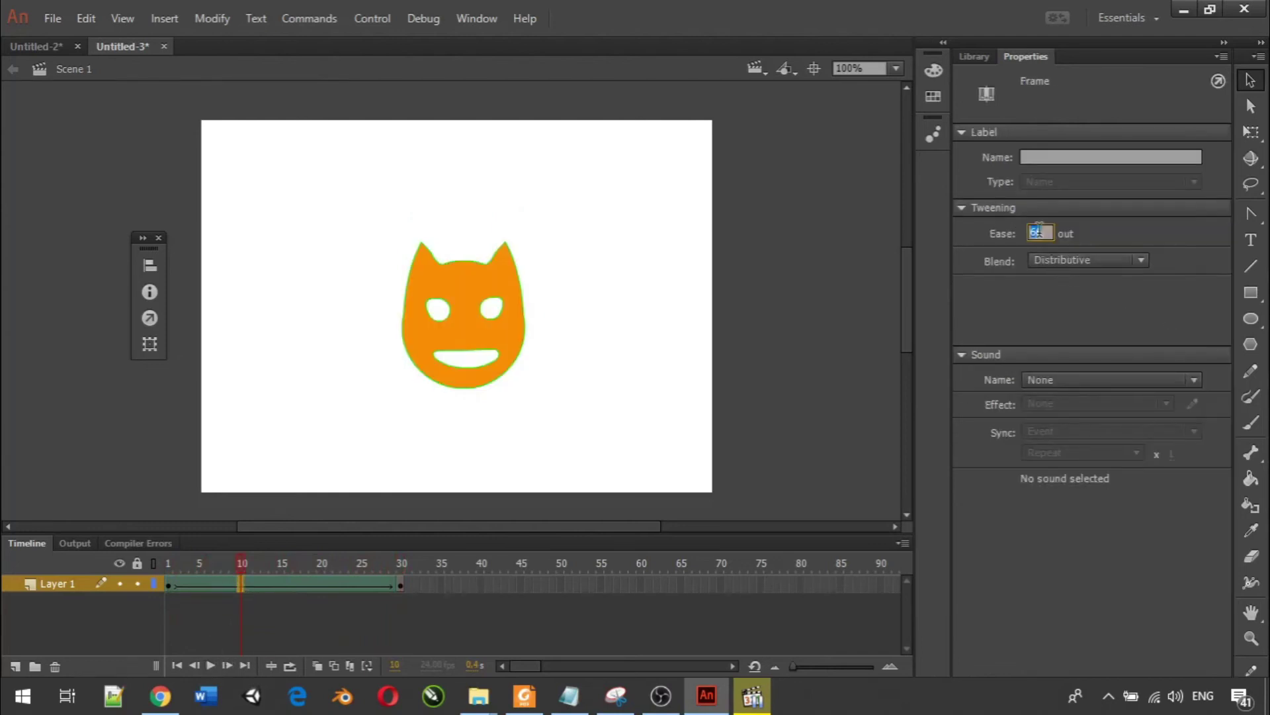
pyautogui.write('100')
pyautogui.press('Return')
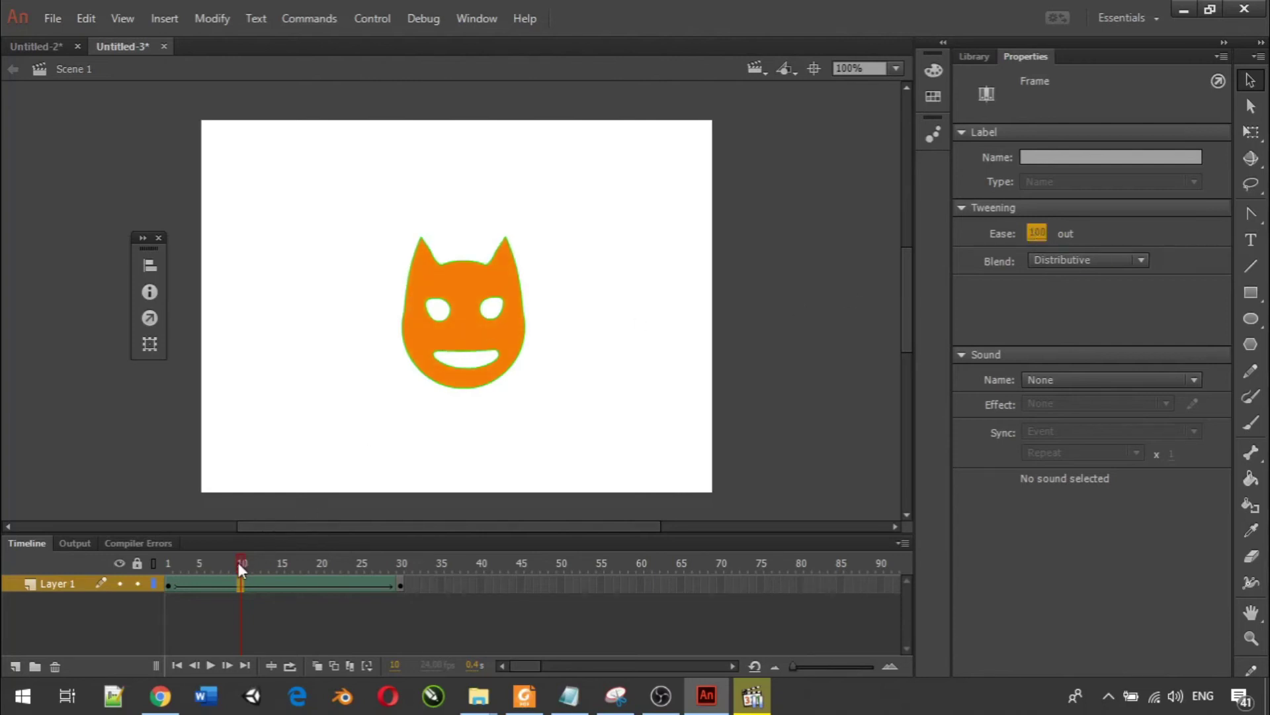
pyautogui.moveTo(237, 562); pyautogui.dragTo(128, 557)
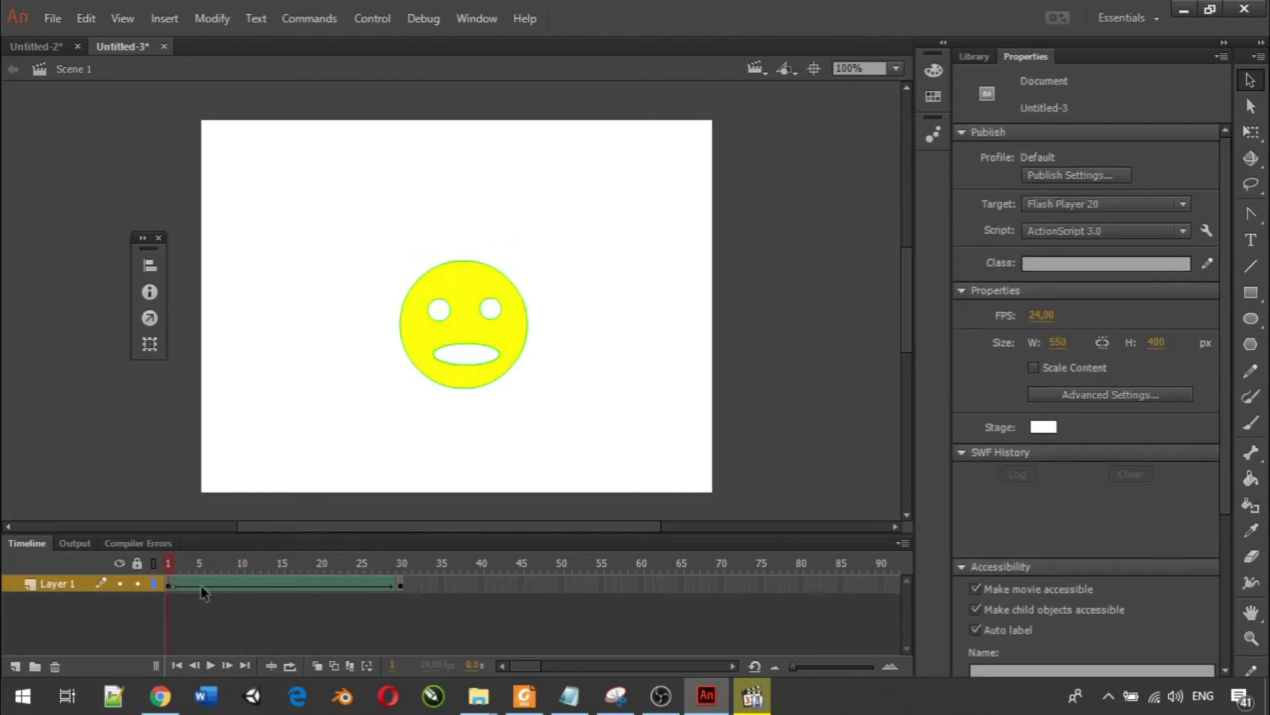
pyautogui.click(209, 667)
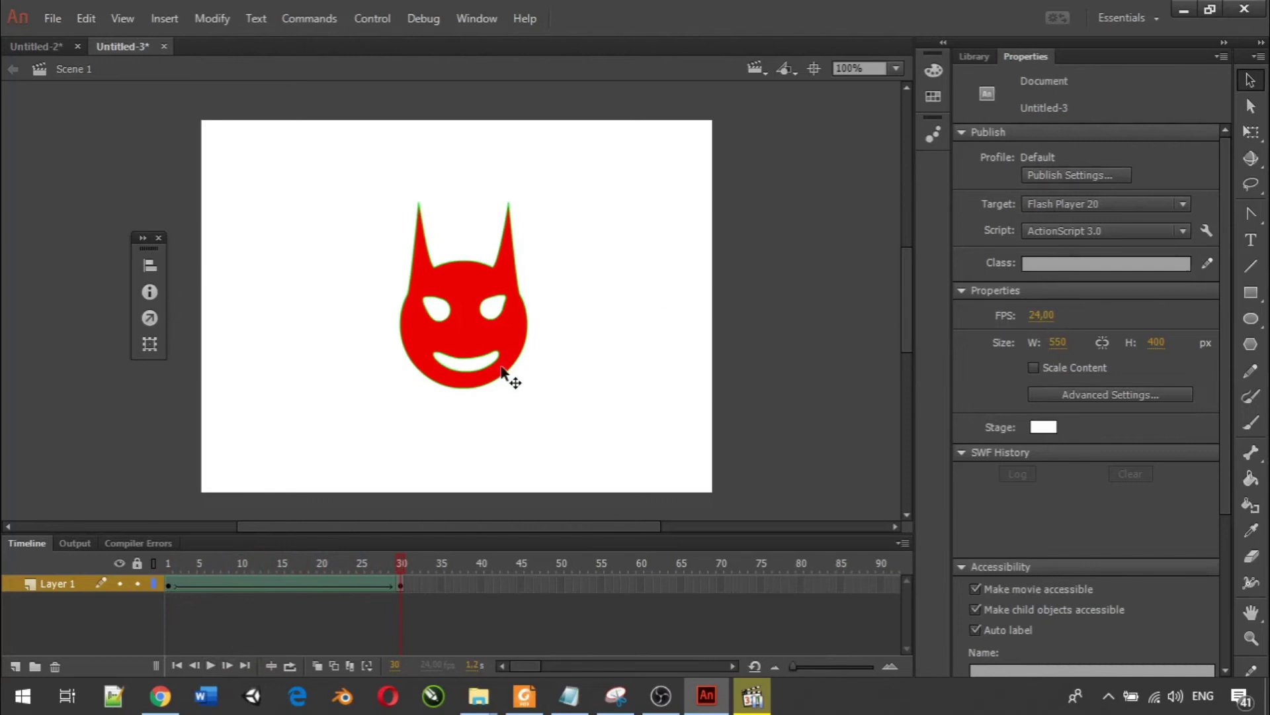
# Set the face tween's ease to -100 in and play the animation to compare its pace.
pyautogui.click(199, 586)
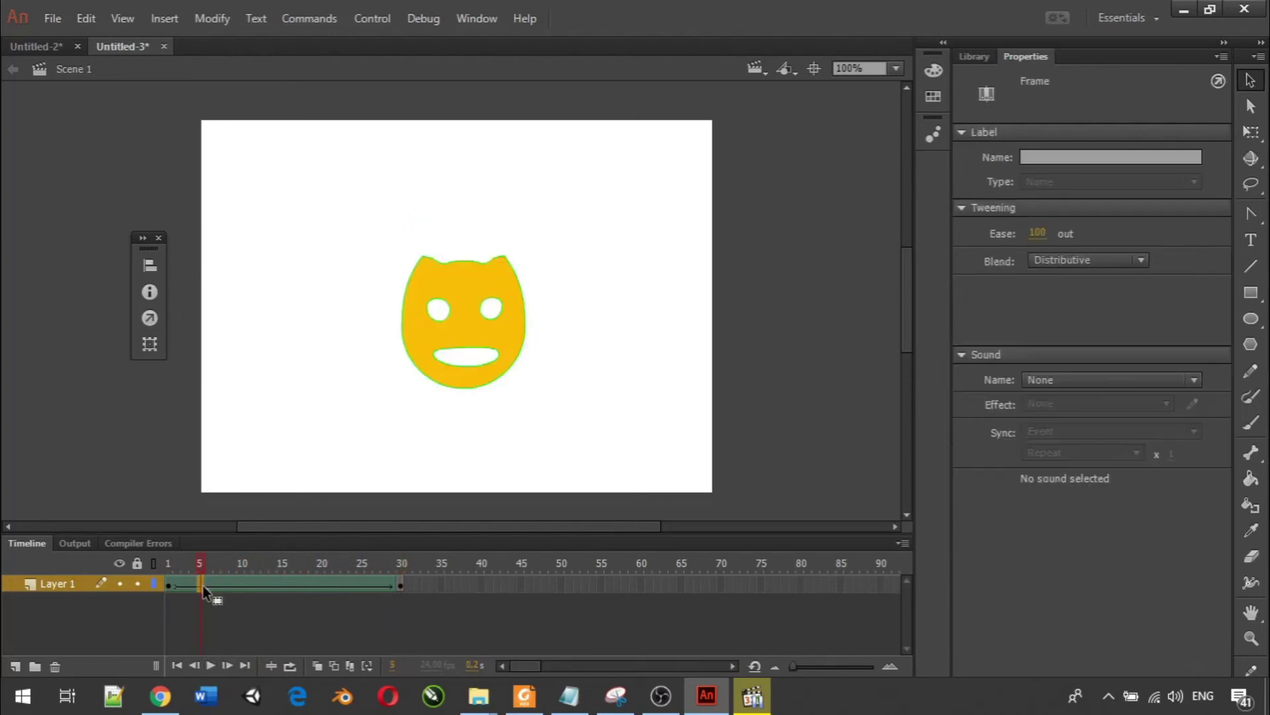
pyautogui.click(1039, 232)
pyautogui.write('-100')
pyautogui.press('Return')
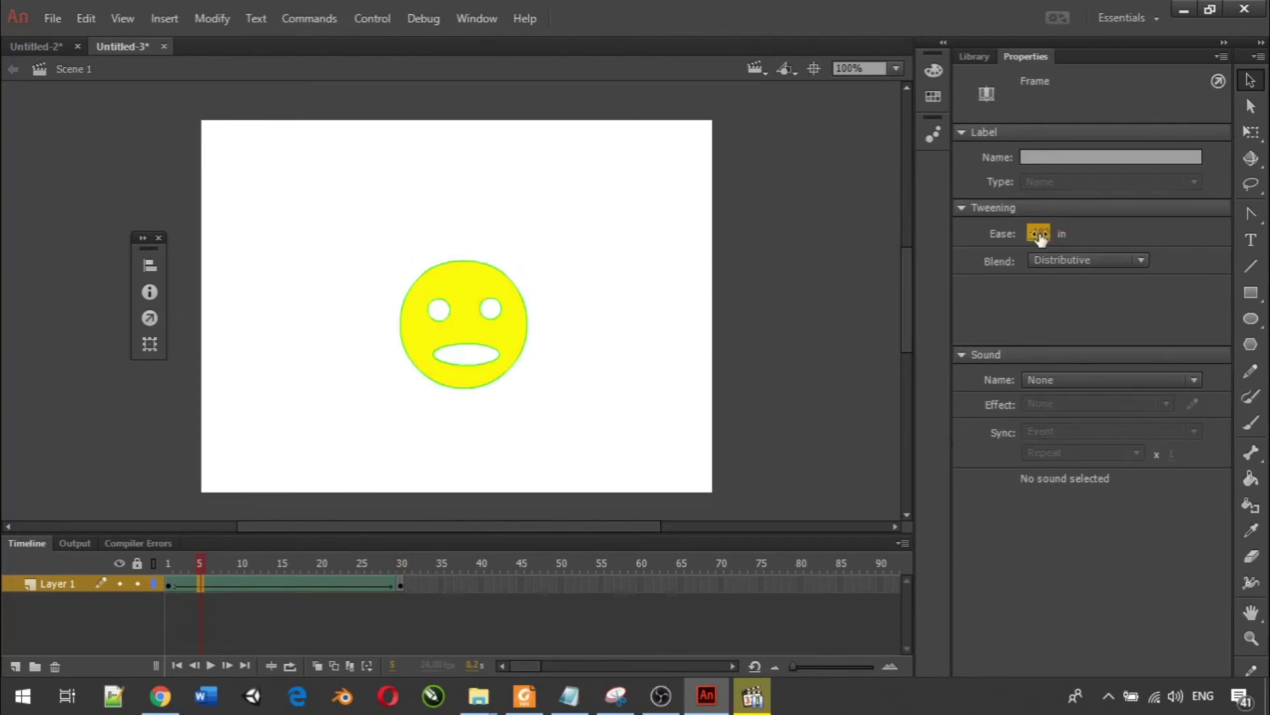
pyautogui.click(211, 665)
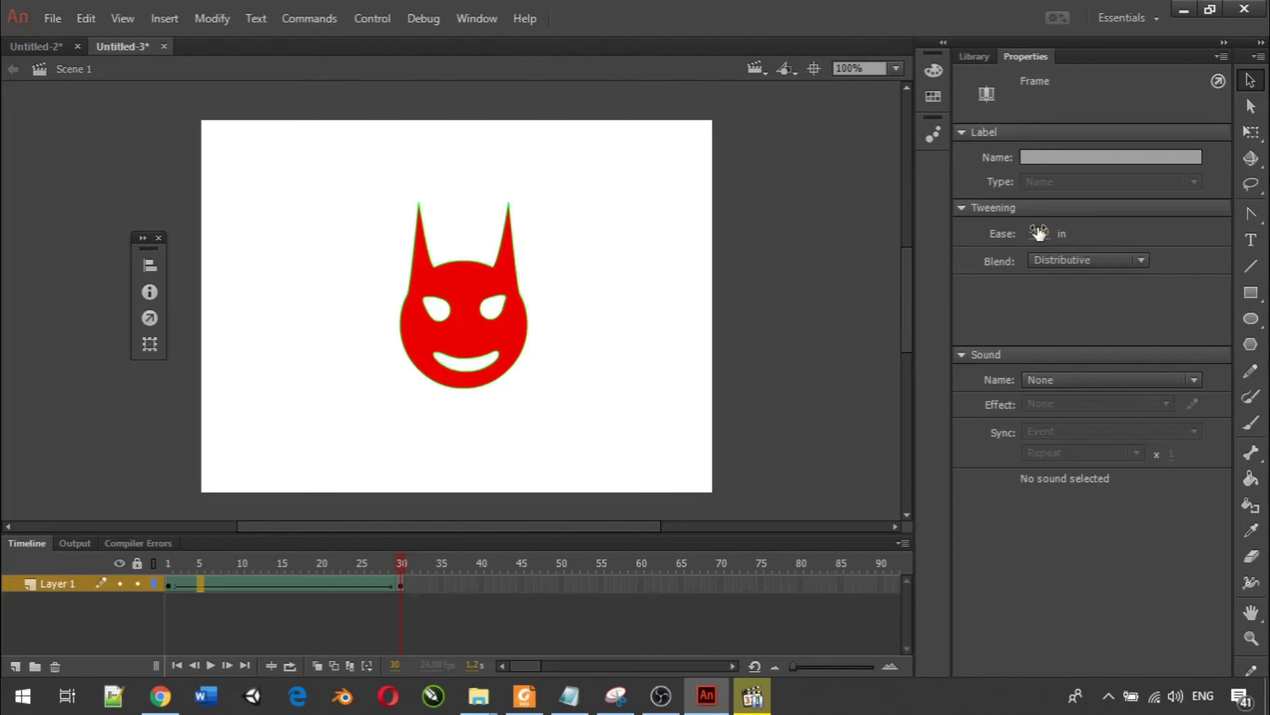
pyautogui.moveTo(1039, 233); pyautogui.dragTo(923, 280)
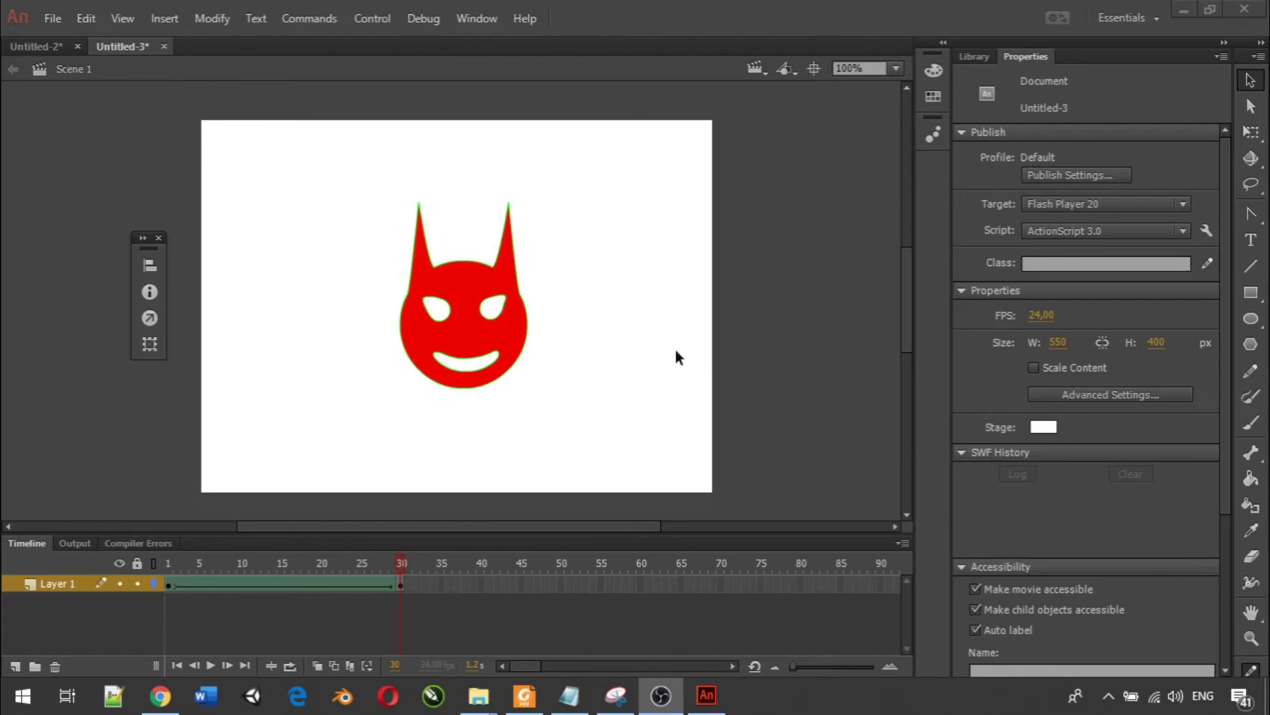
# Create a new ActionScript 3.0 document and draw a horizontal green line about 91 px long with a 13.30 stroke near the stage's centre.
pyautogui.click(57, 18)
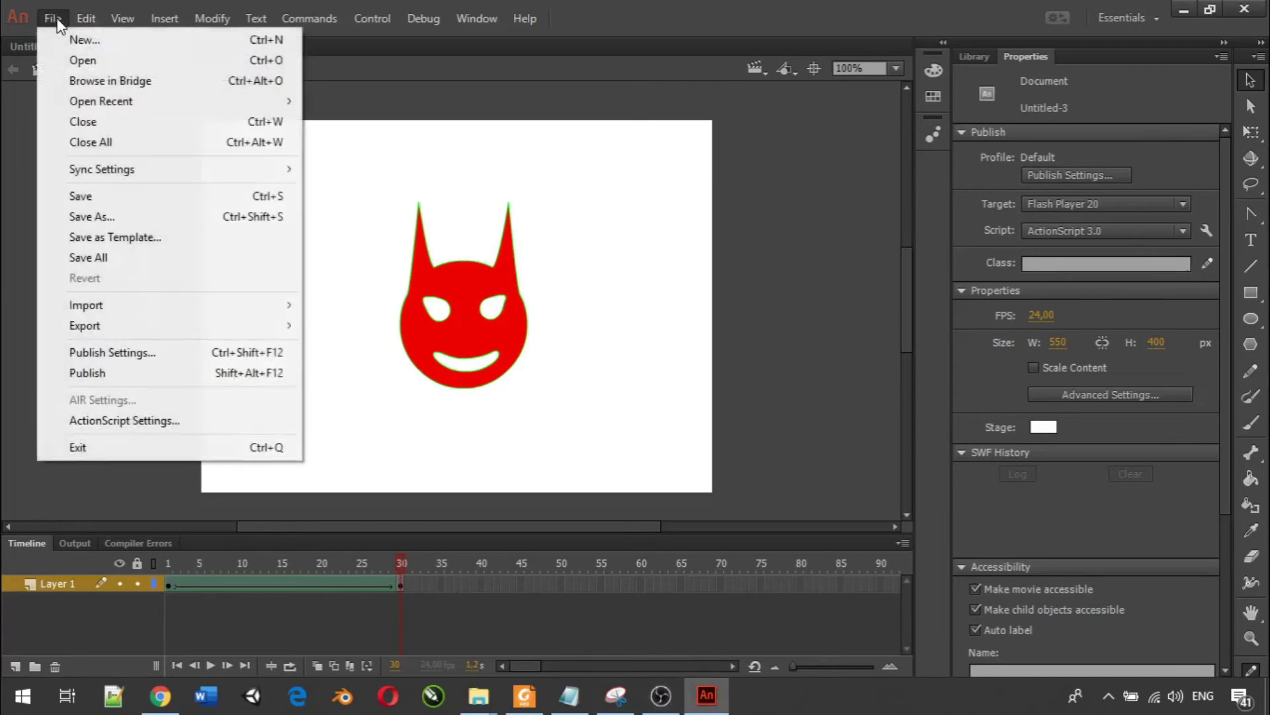
pyautogui.click(55, 34)
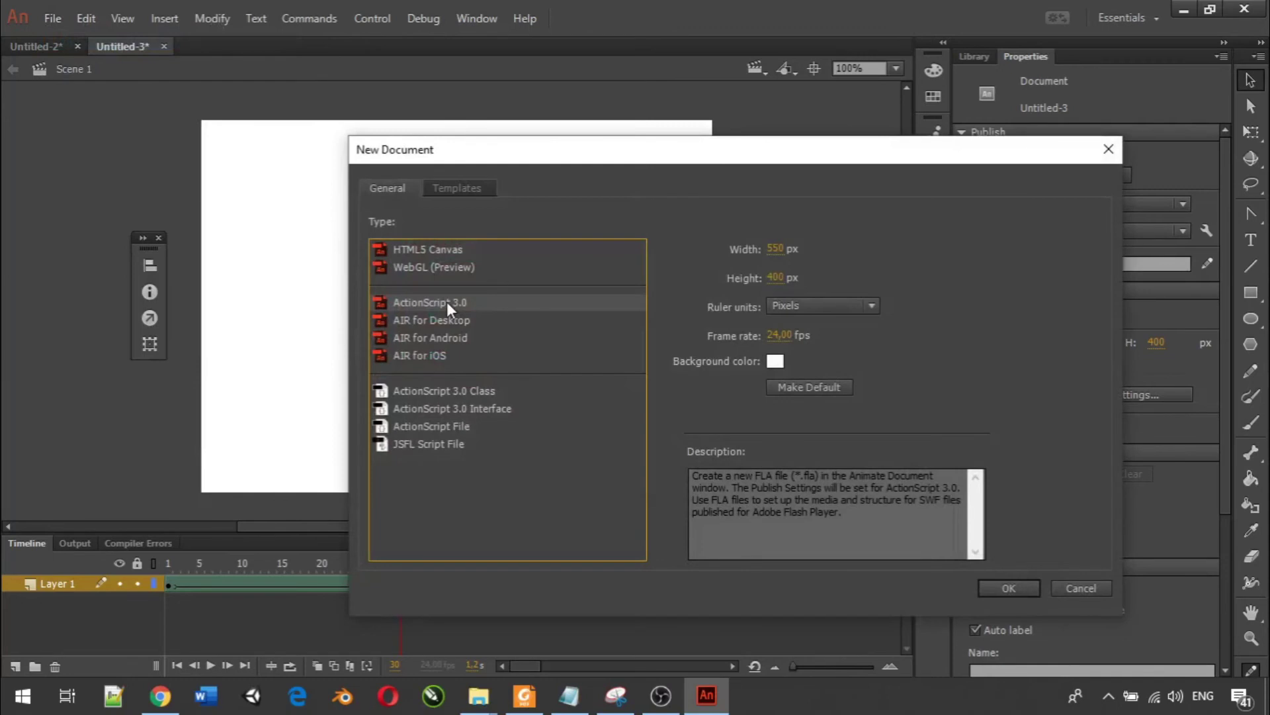
pyautogui.click(989, 591)
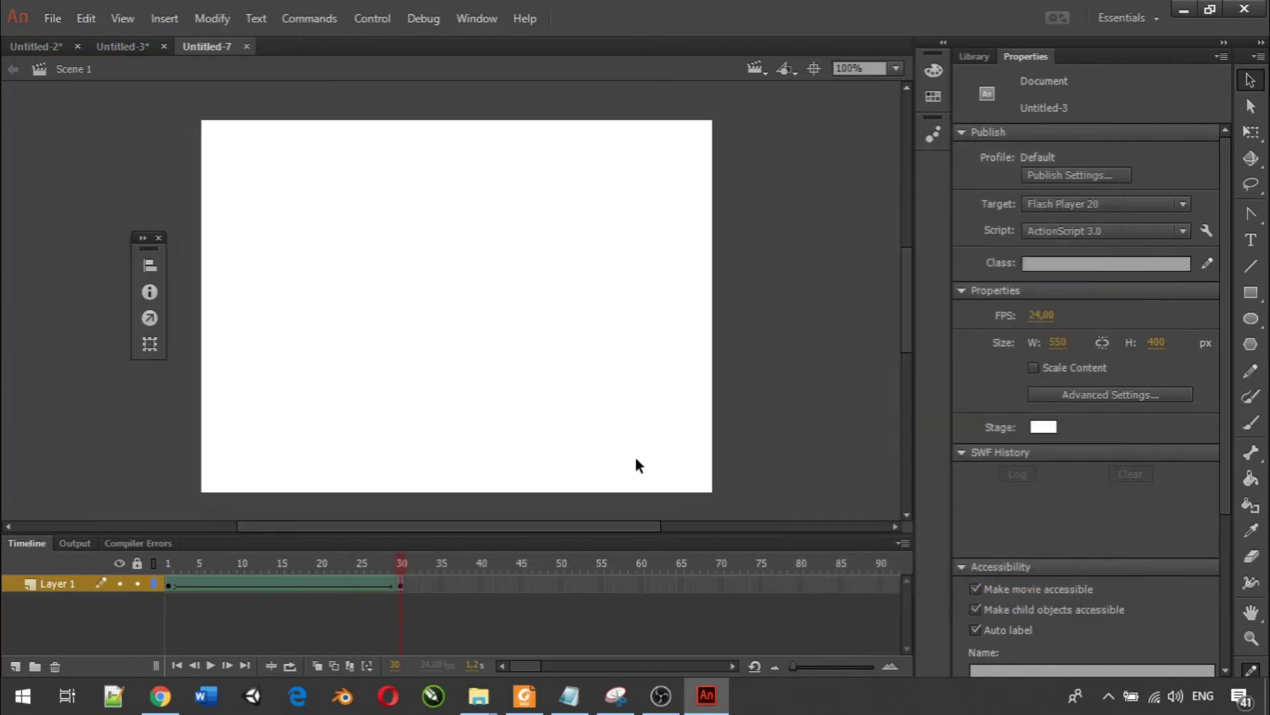
pyautogui.click(1251, 266)
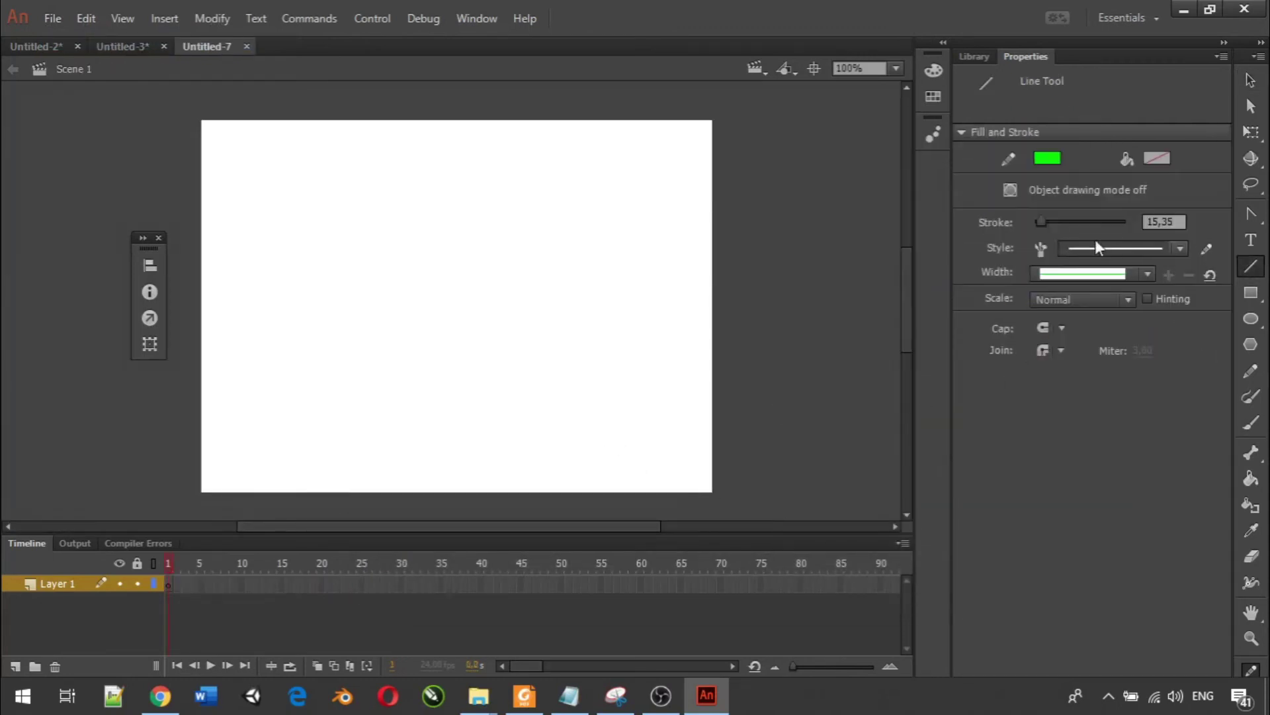
pyautogui.moveTo(1042, 222); pyautogui.dragTo(1039, 222)
pyautogui.moveTo(395, 297); pyautogui.dragTo(482, 296)
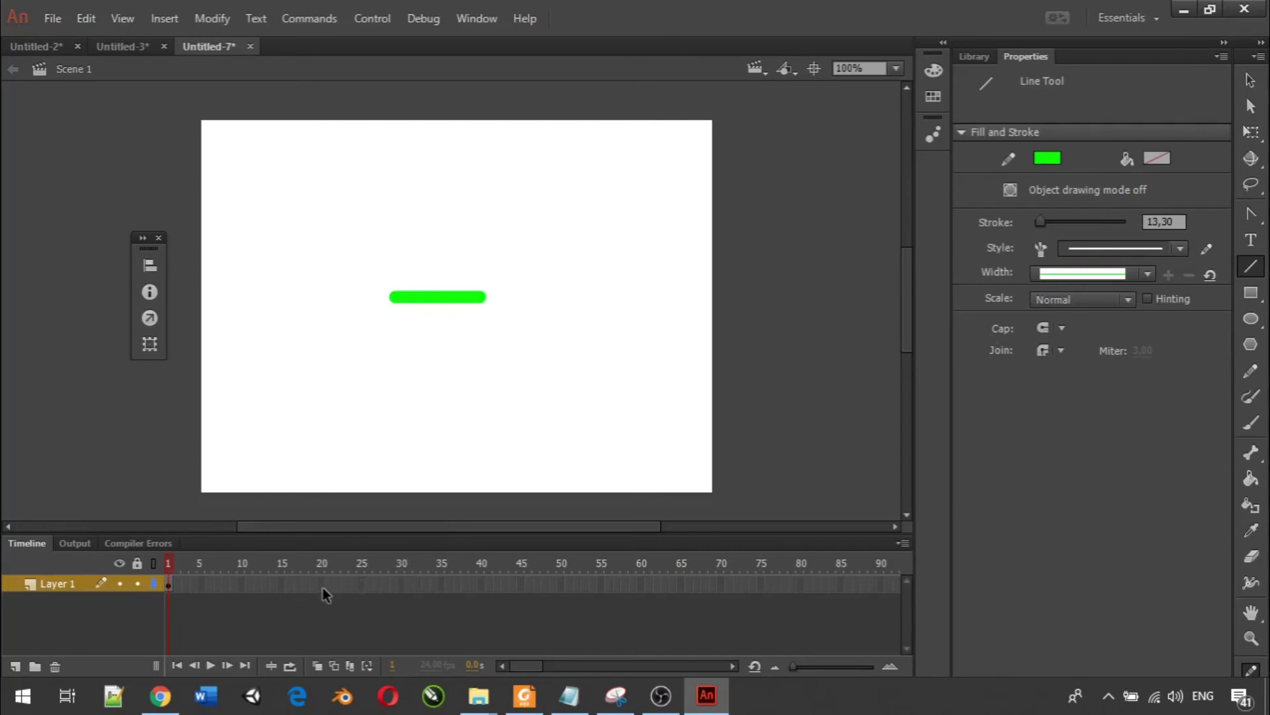
# Insert a keyframe at frame 10 and bend the line upward into an arch with its ends pulled inward.
pyautogui.rightClick(242, 584)
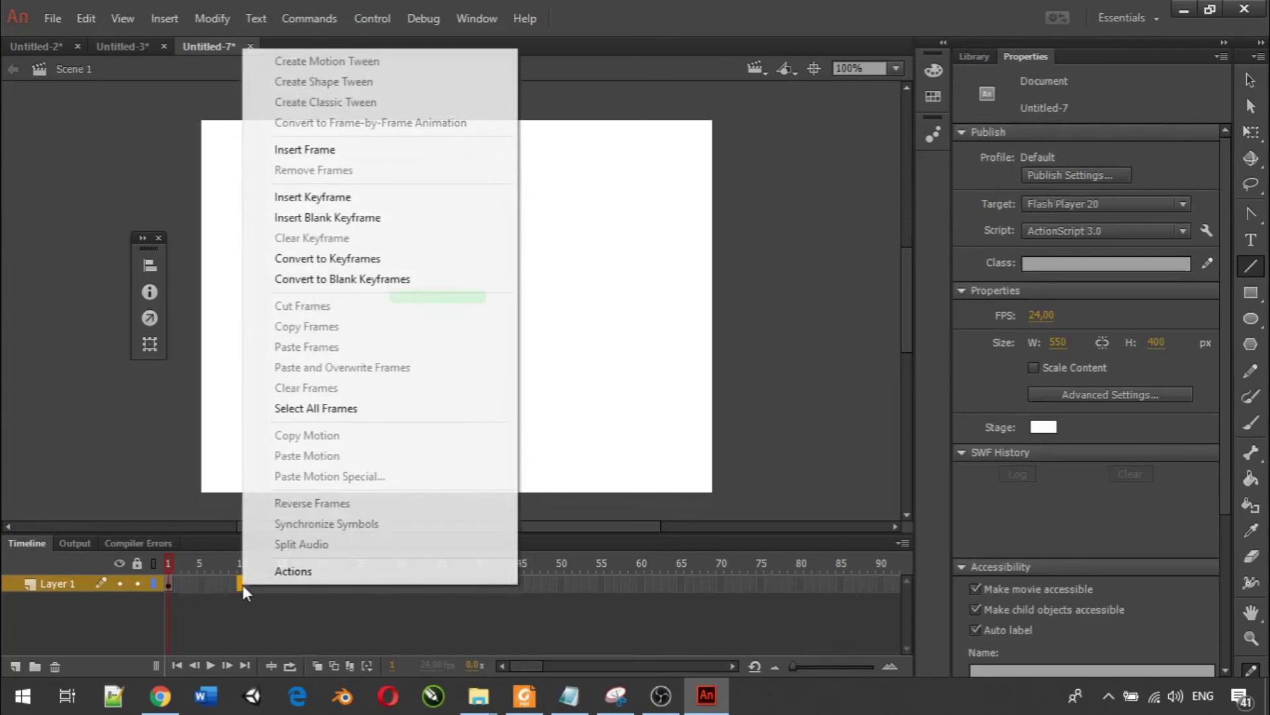
pyautogui.click(391, 203)
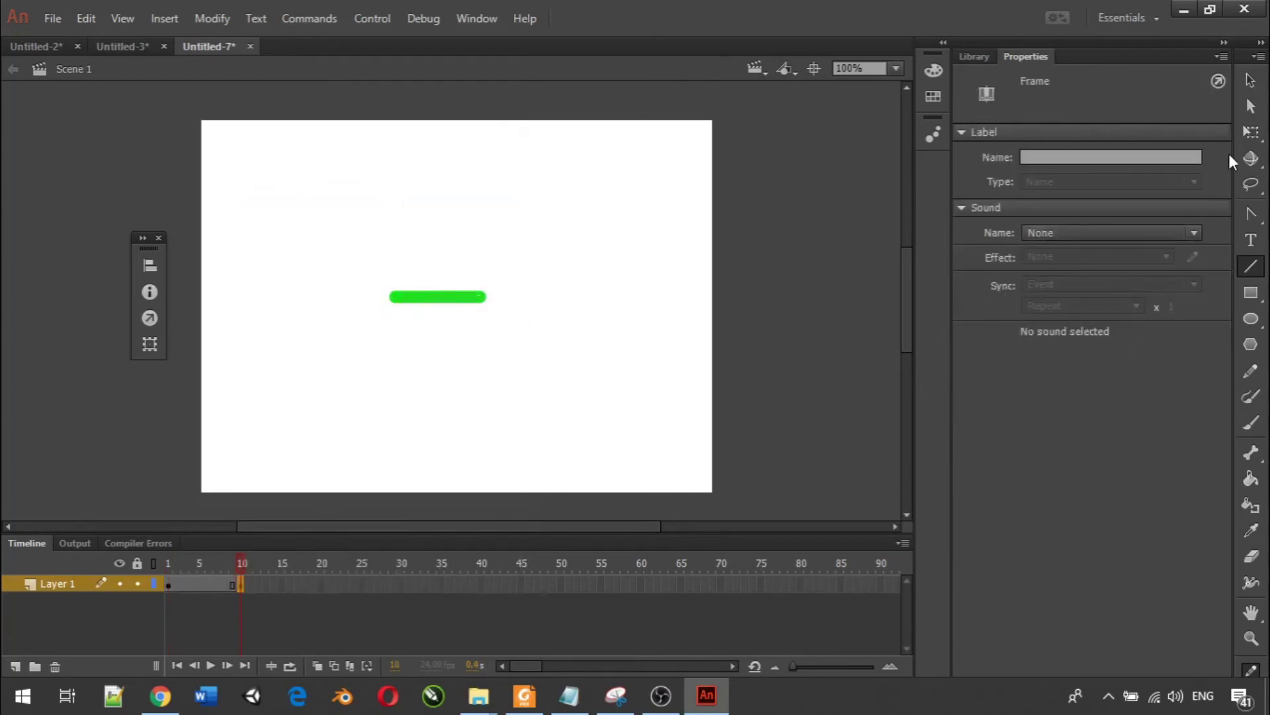
pyautogui.click(1251, 80)
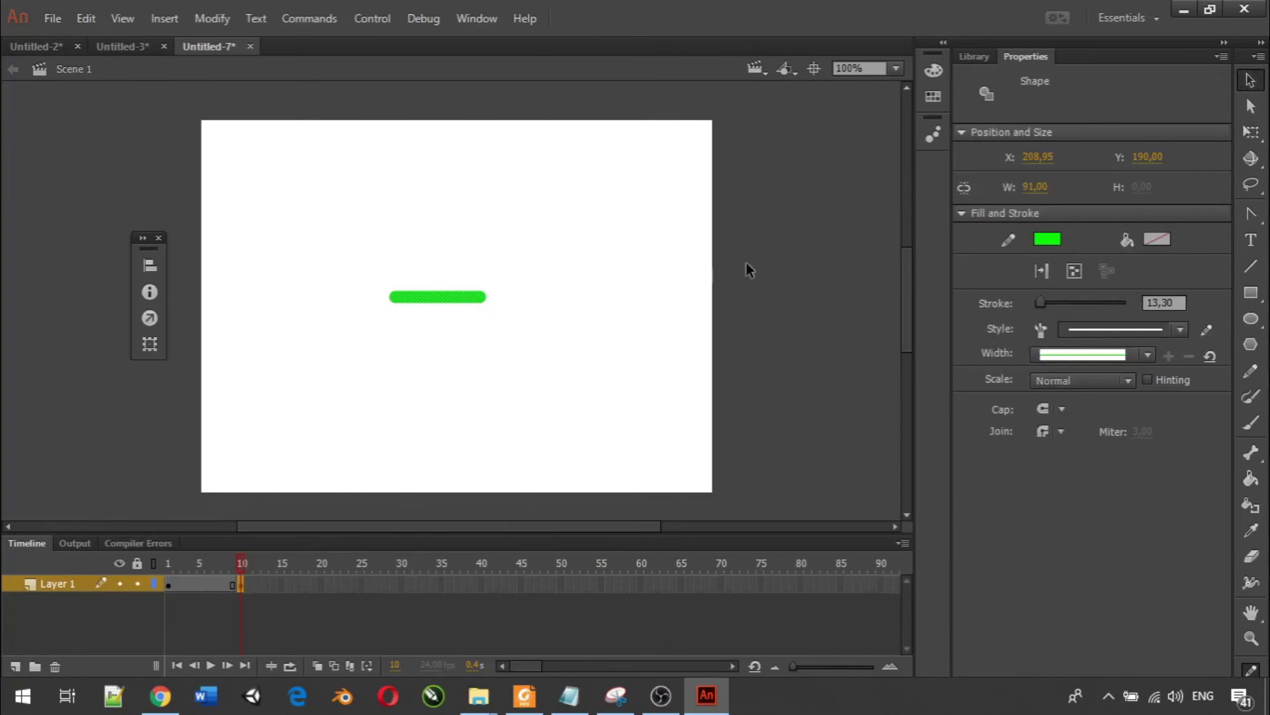
pyautogui.click(436, 390)
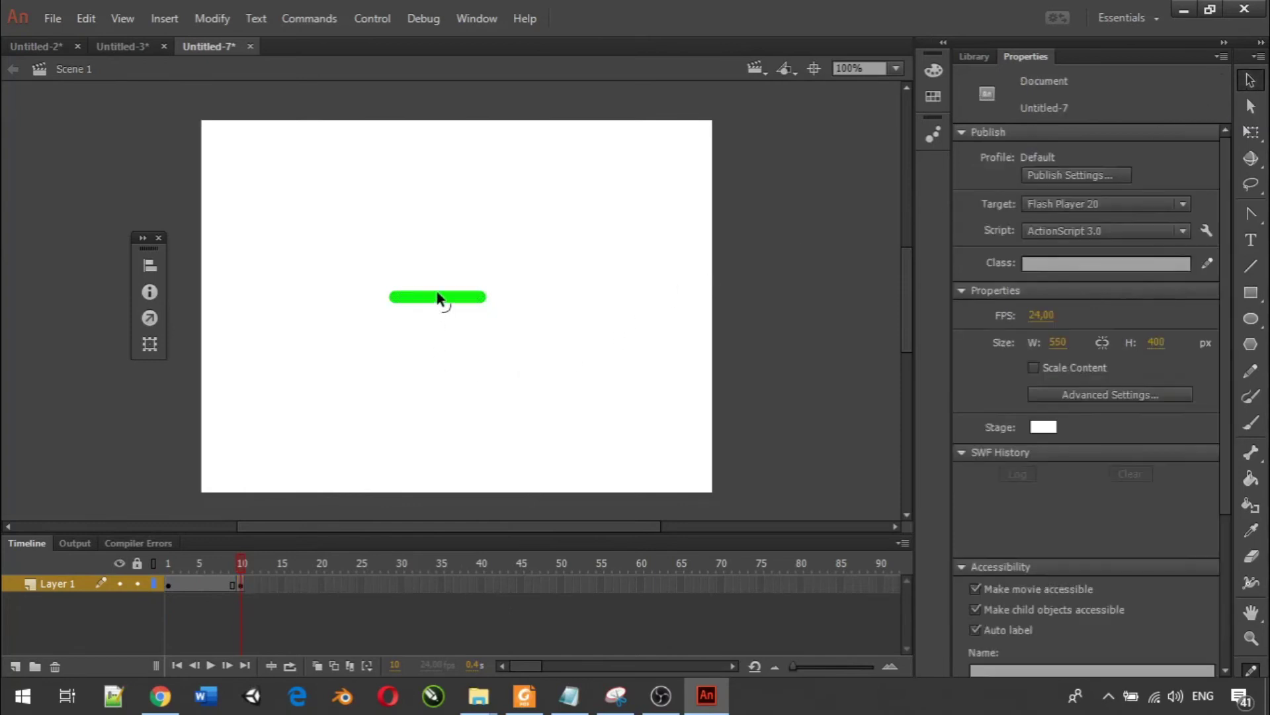
pyautogui.moveTo(437, 302); pyautogui.dragTo(439, 278)
pyautogui.moveTo(402, 301); pyautogui.dragTo(408, 302)
# Insert a keyframe at frame 20 and bend the arch downward into a smile curve with its ends spread wider.
pyautogui.rightClick(322, 589)
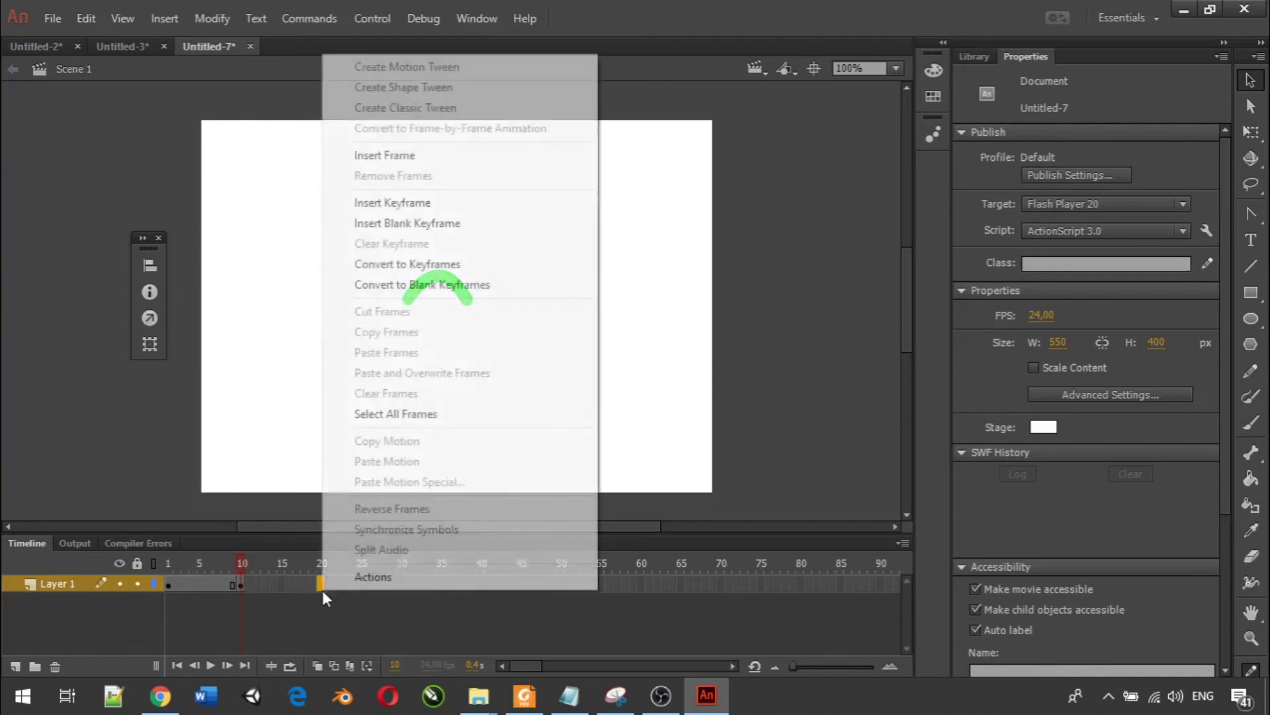
pyautogui.click(455, 204)
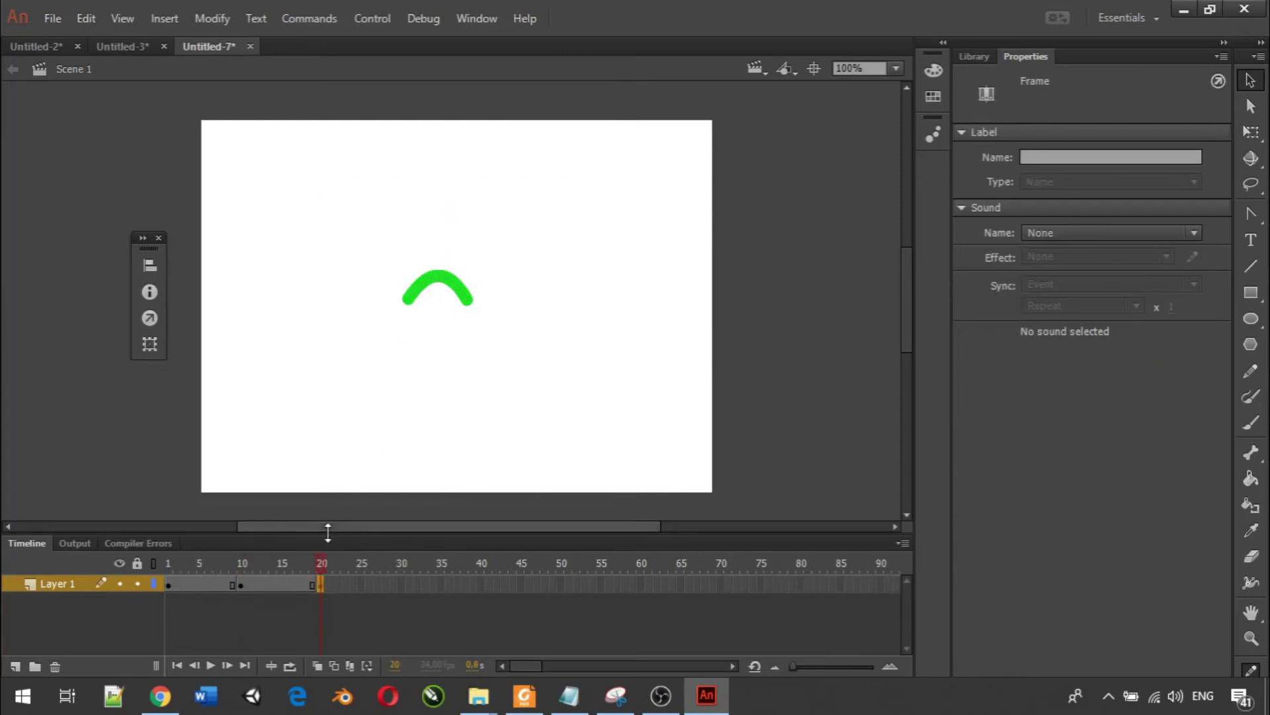
pyautogui.click(440, 289)
pyautogui.click(439, 305)
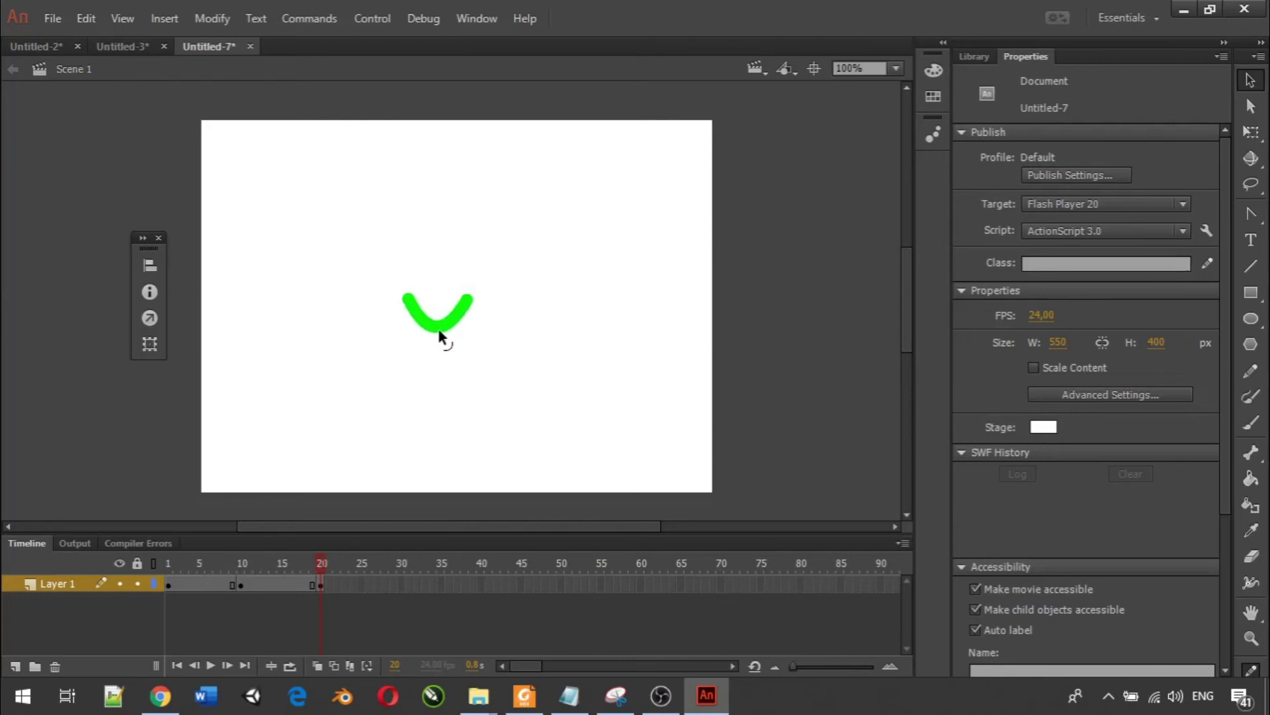
pyautogui.moveTo(408, 300); pyautogui.dragTo(483, 309)
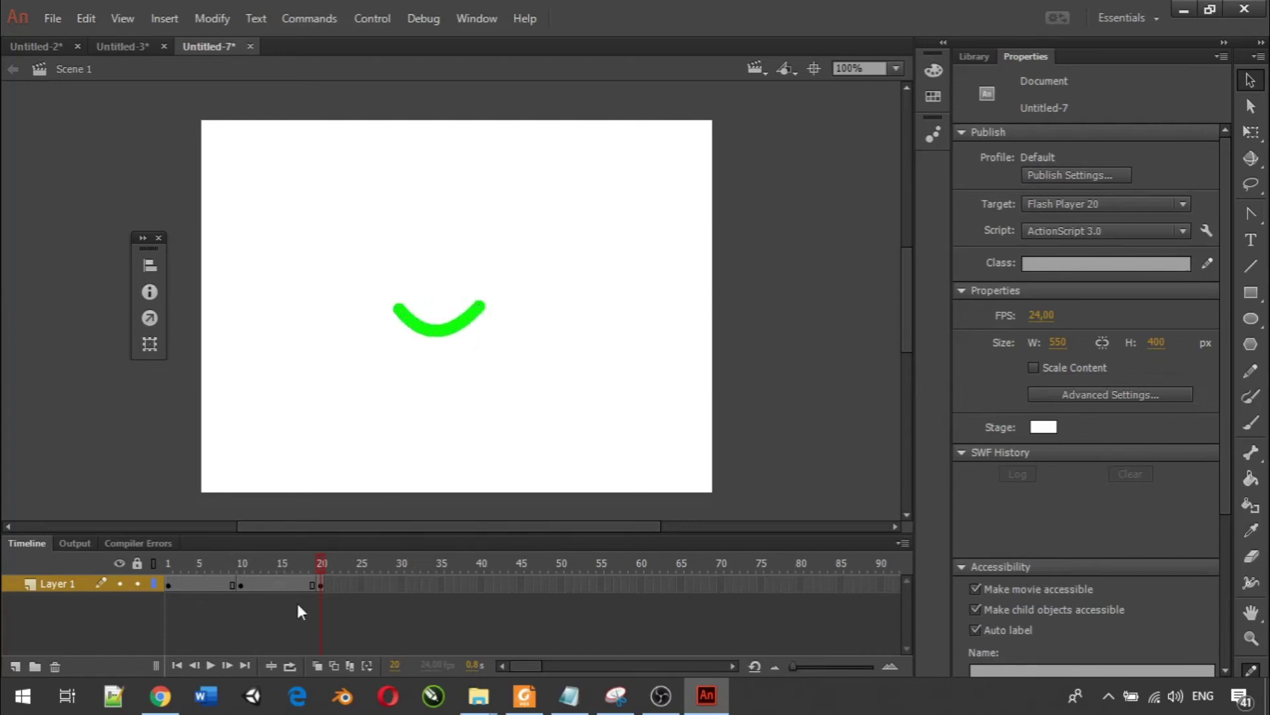
# Create shape tweens between frames 1 and 10 and between frames 10 and 20.
pyautogui.rightClick(209, 584)
pyautogui.rightClick(196, 585)
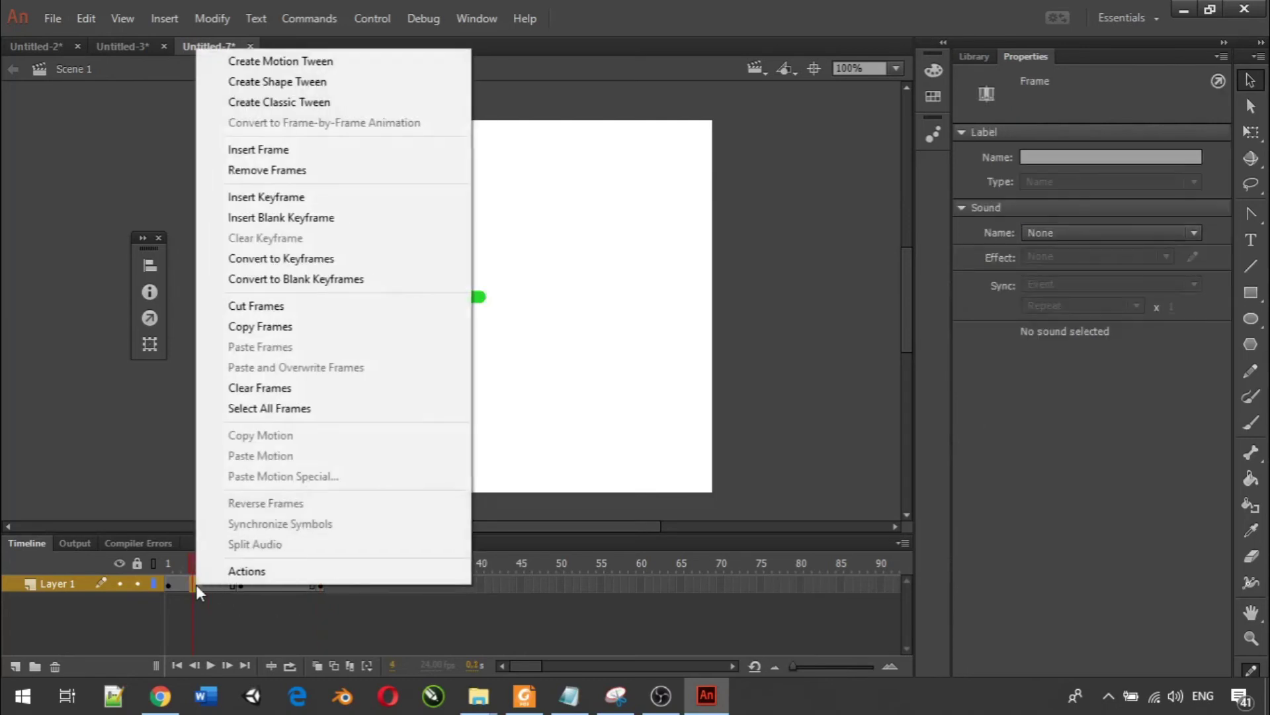
pyautogui.rightClick(190, 584)
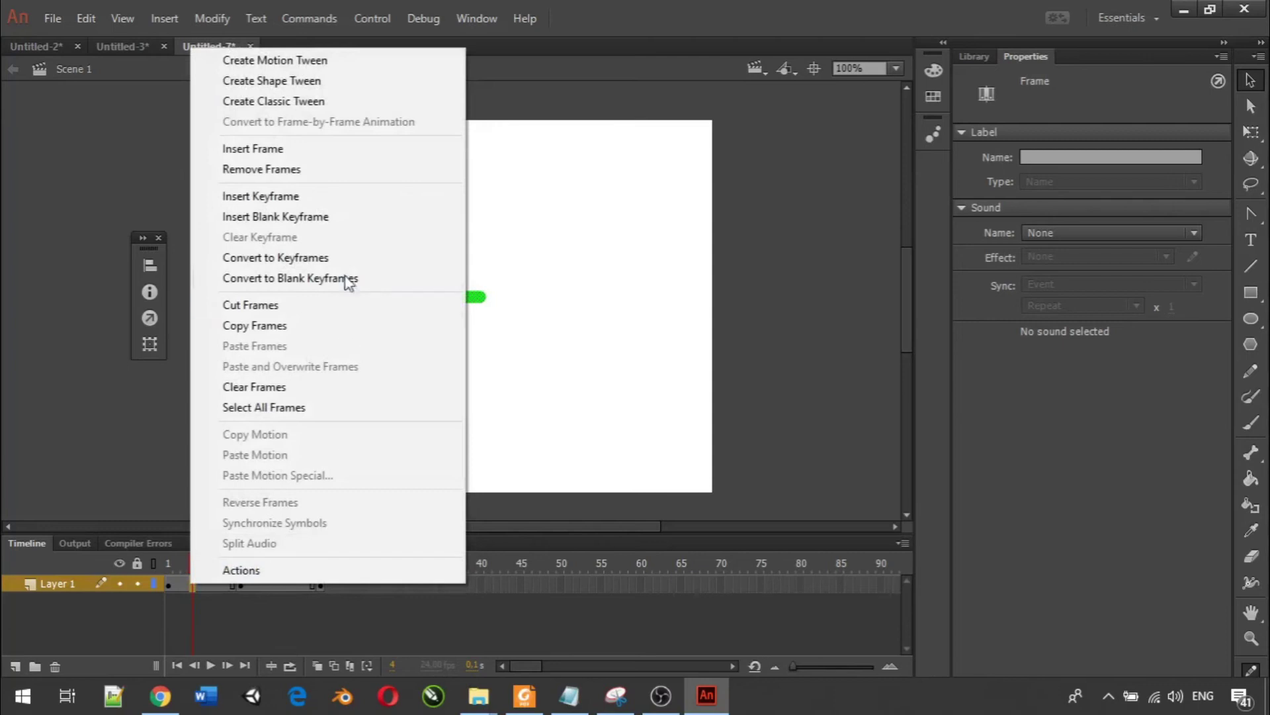
pyautogui.click(299, 86)
pyautogui.rightClick(276, 581)
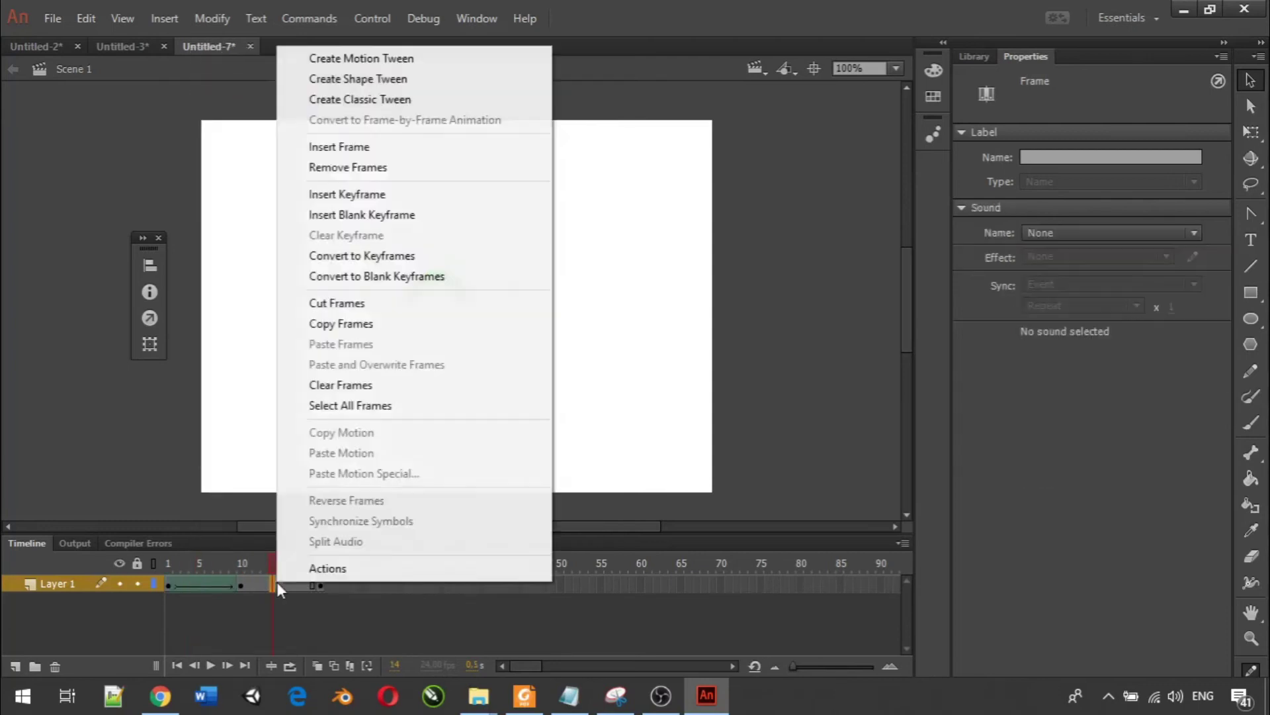
pyautogui.click(396, 83)
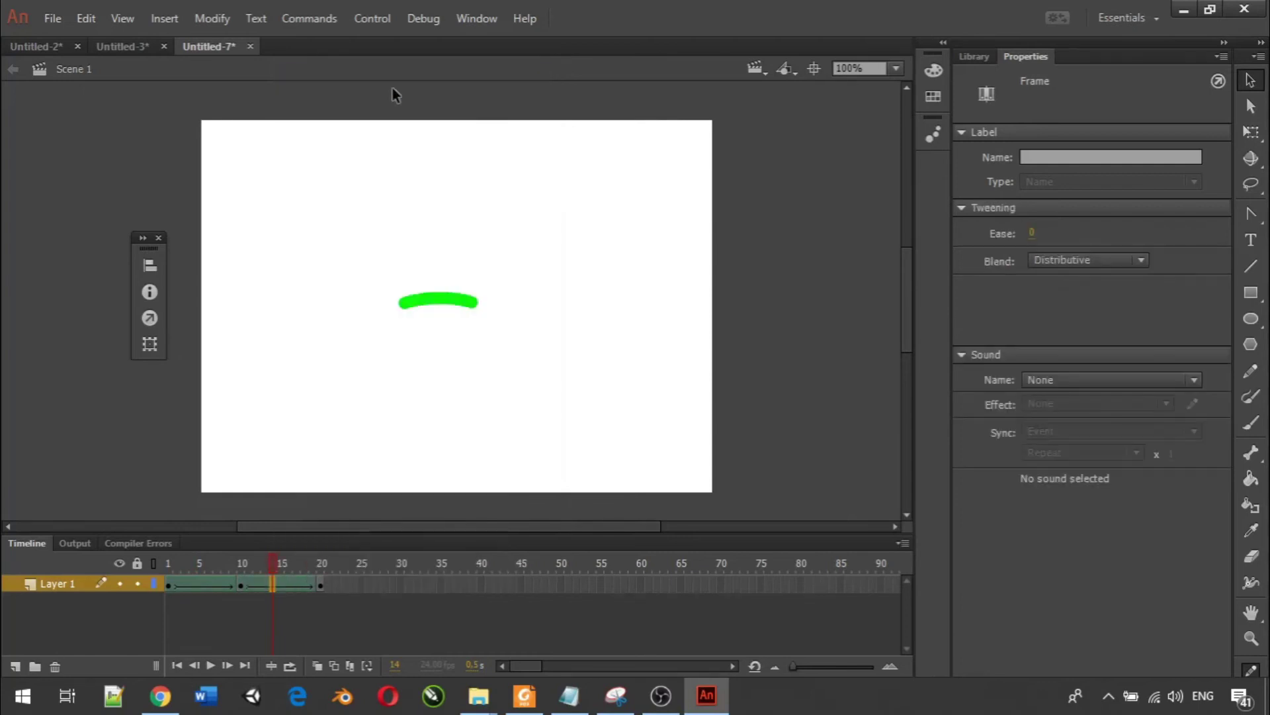
# Play the line animation from frame 1 to check how it bends up and down.
pyautogui.moveTo(266, 564); pyautogui.dragTo(143, 567)
pyautogui.click(214, 664)
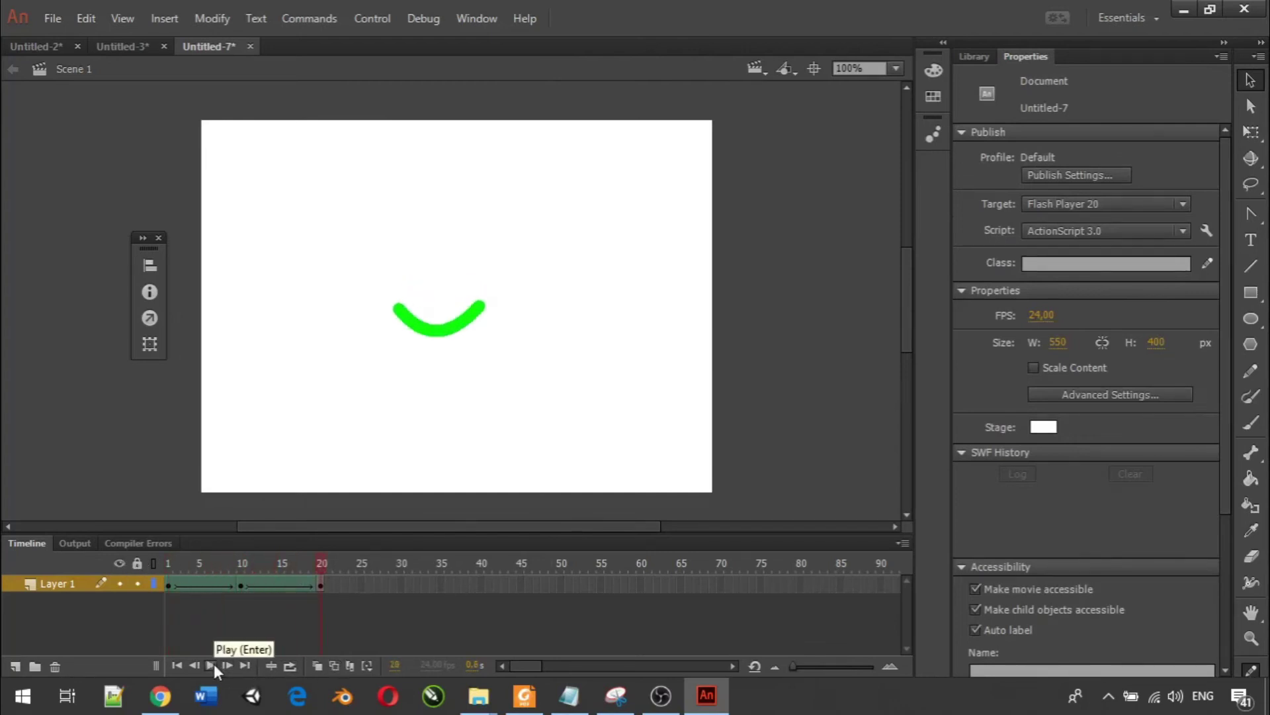
pyautogui.click(213, 665)
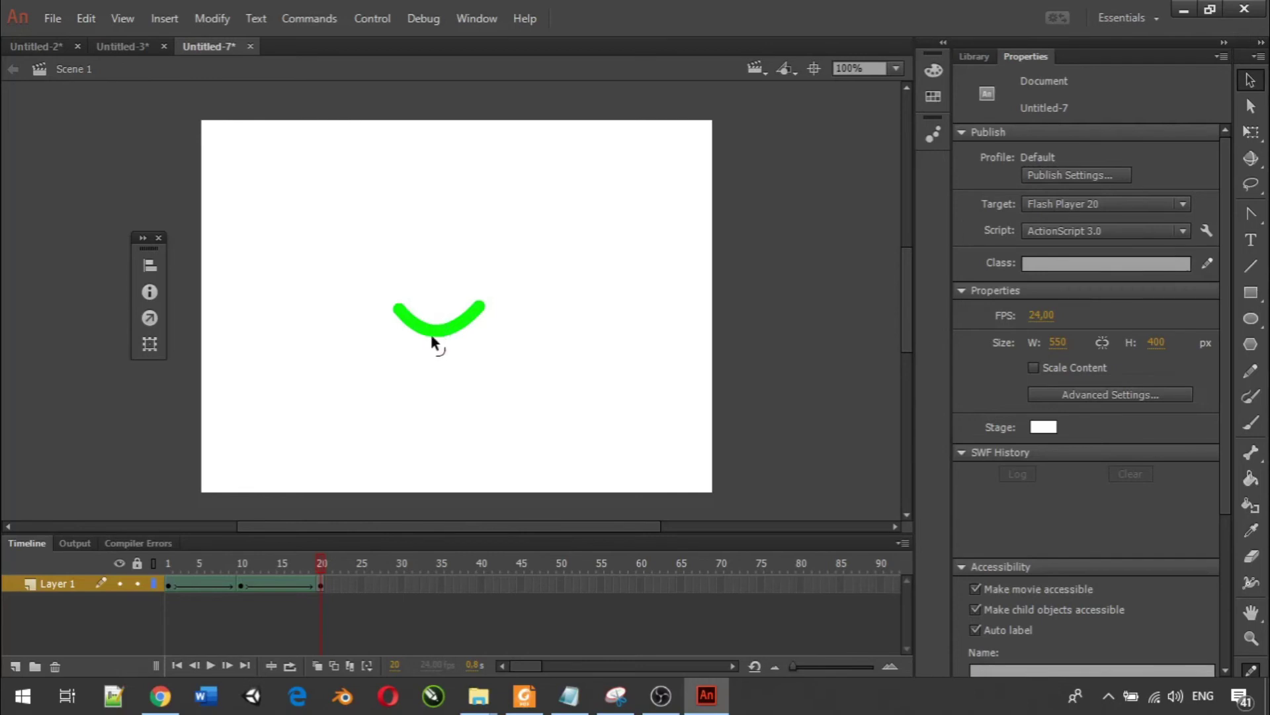
# Activate the Oval tool and create another blank ActionScript 3.0 document.
pyautogui.press('o')
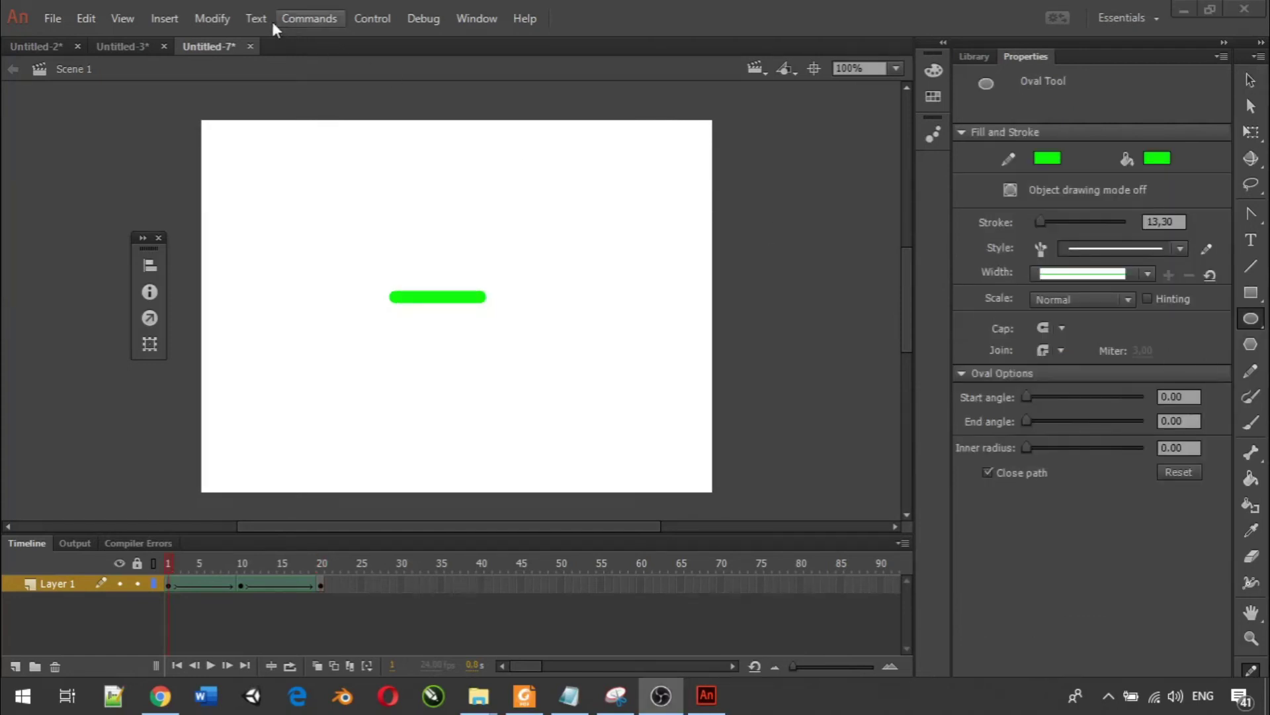
pyautogui.click(67, 20)
pyautogui.click(90, 37)
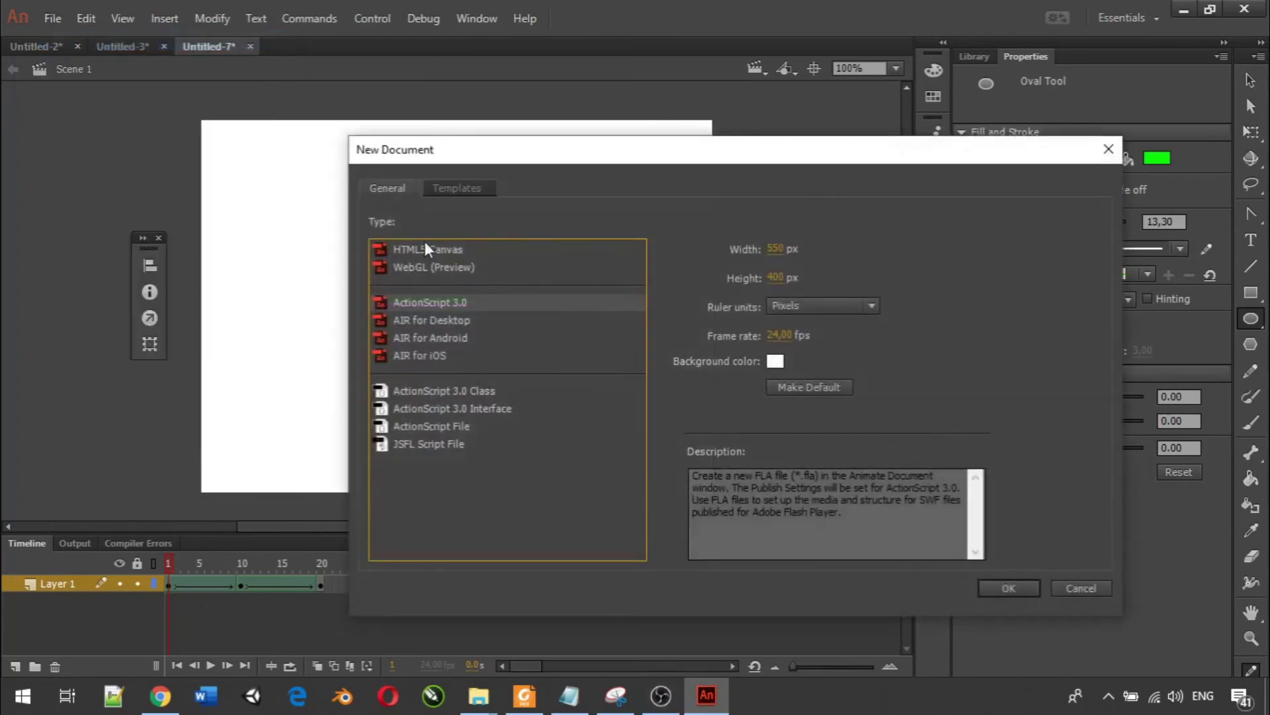
pyautogui.doubleClick(423, 299)
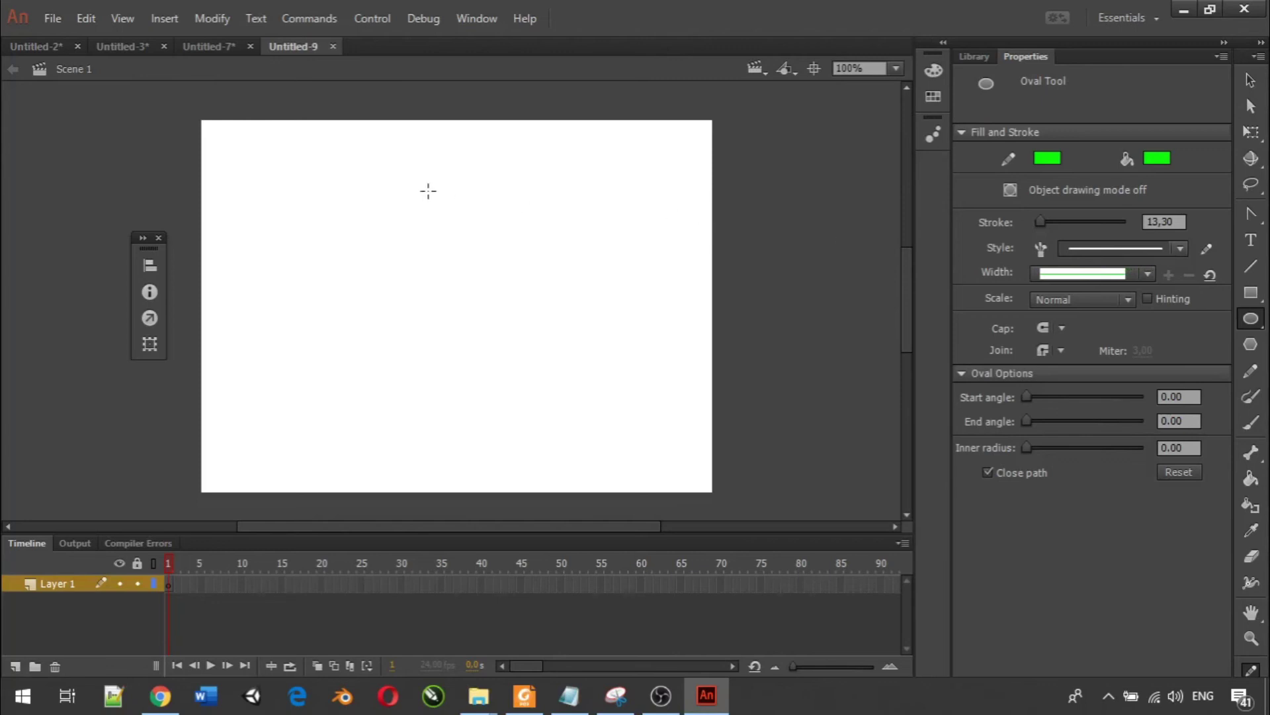
# Draw a green circle about 41 px wide in the upper part of the stage and convert it to a Movie Clip symbol named Human.
pyautogui.moveTo(388, 159); pyautogui.dragTo(437, 208)
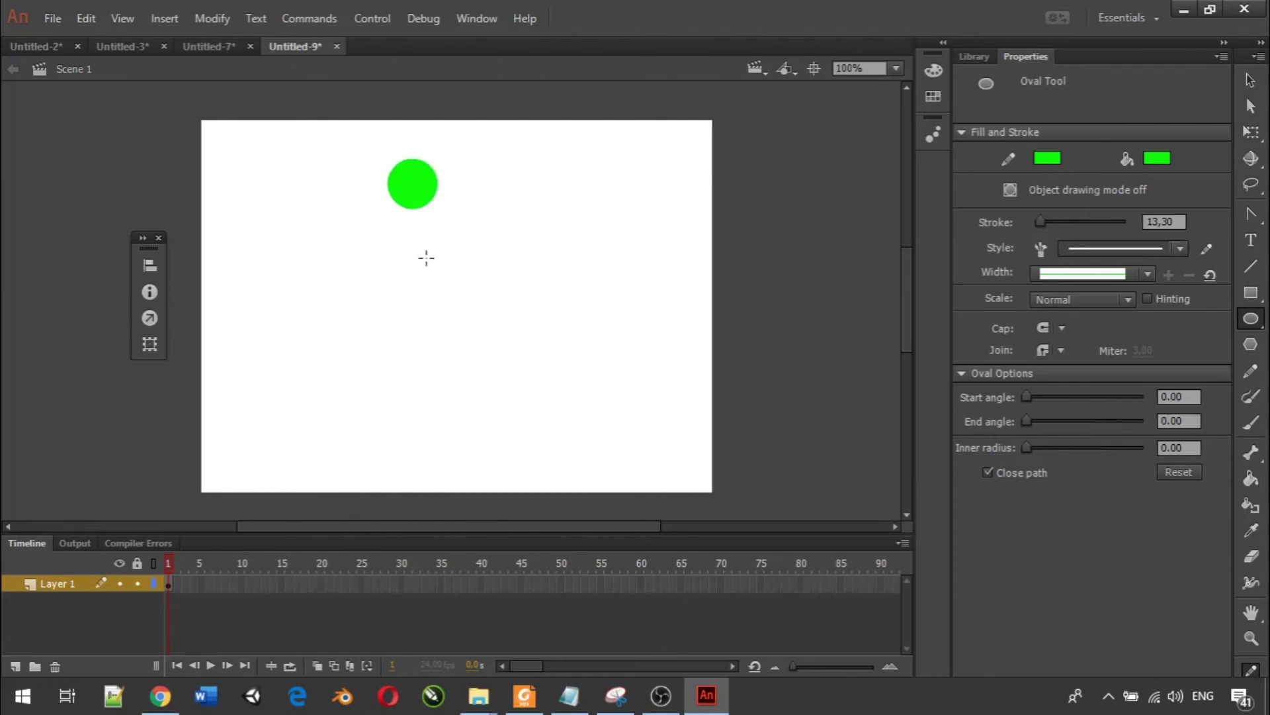
pyautogui.click(1251, 80)
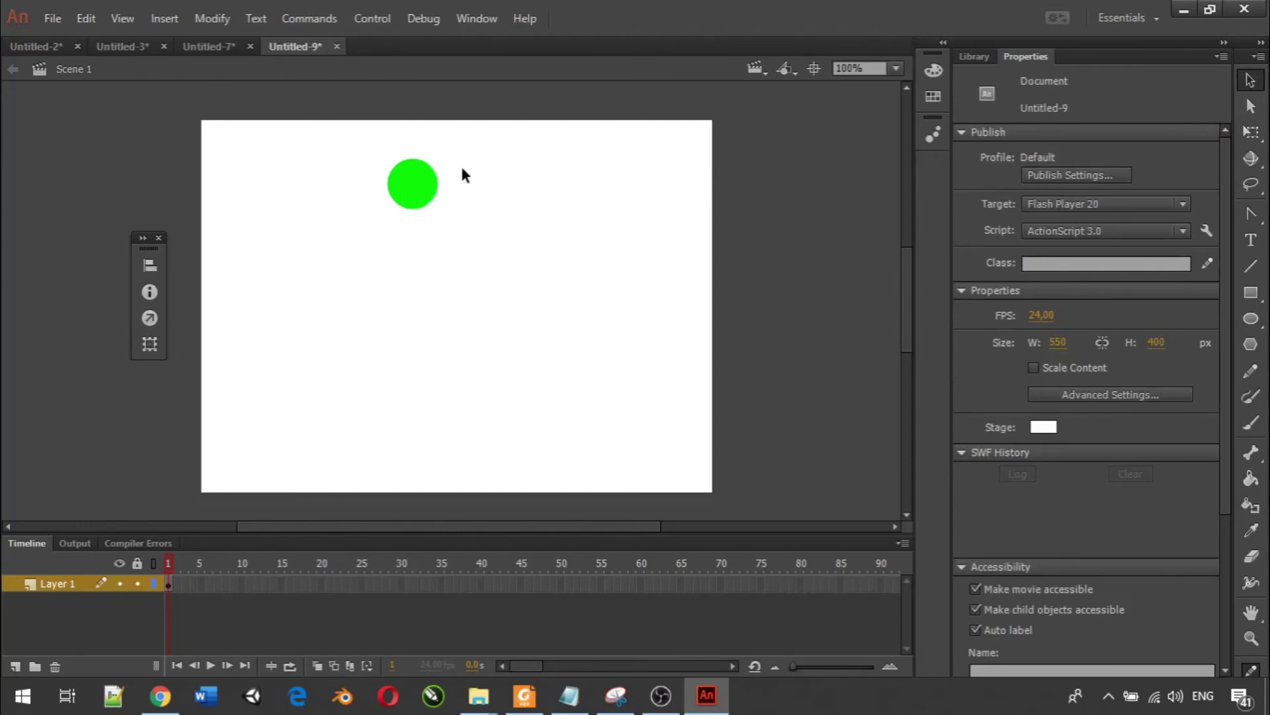
pyautogui.moveTo(357, 137); pyautogui.dragTo(557, 250)
pyautogui.rightClick(420, 194)
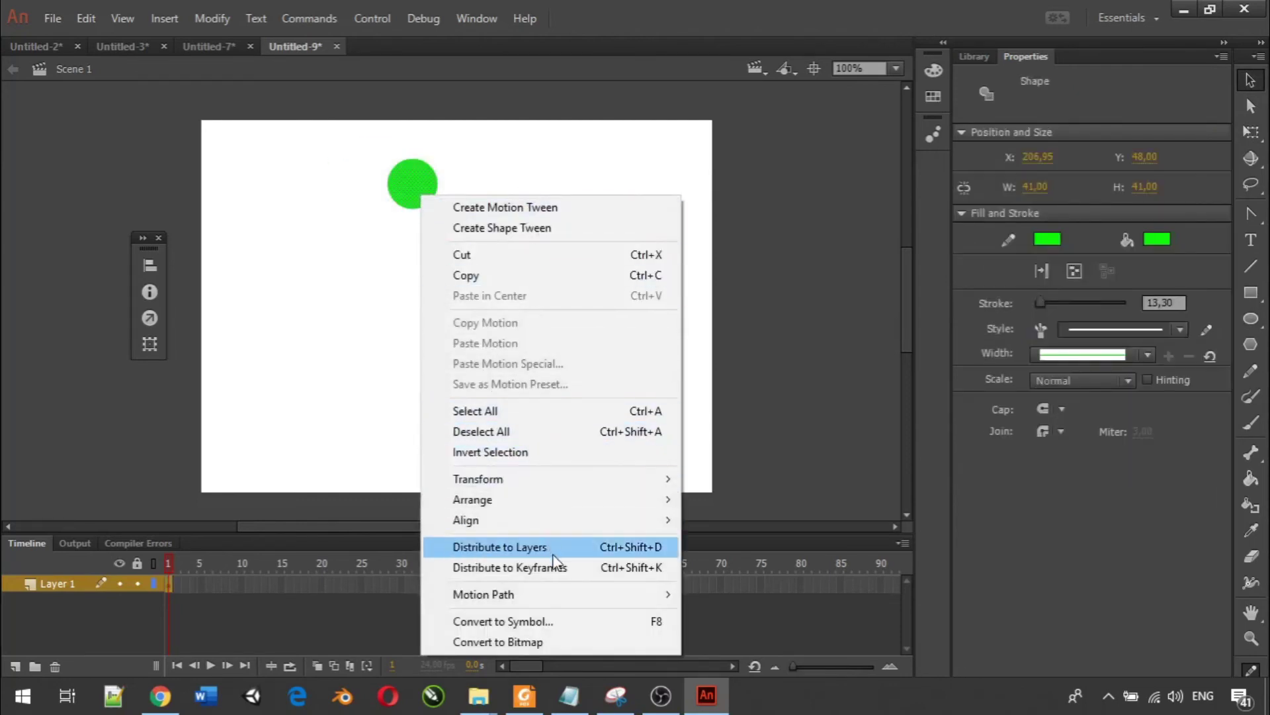
pyautogui.click(568, 620)
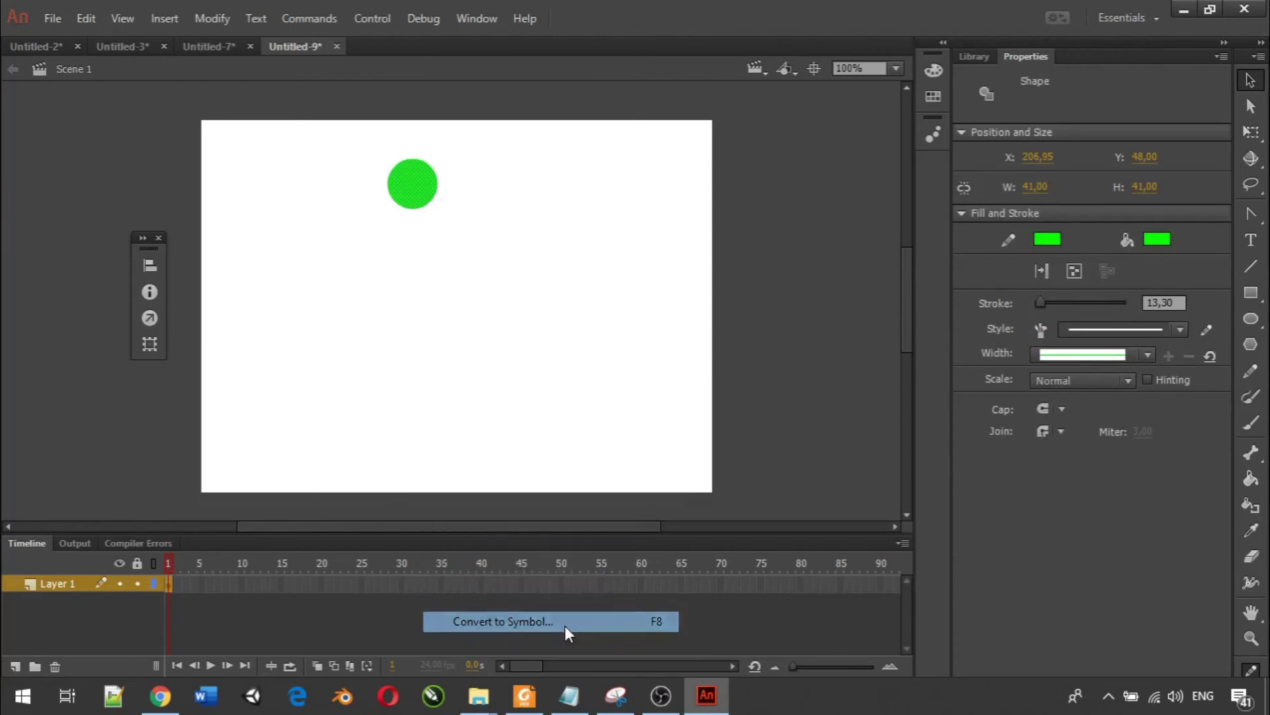
pyautogui.click(580, 137)
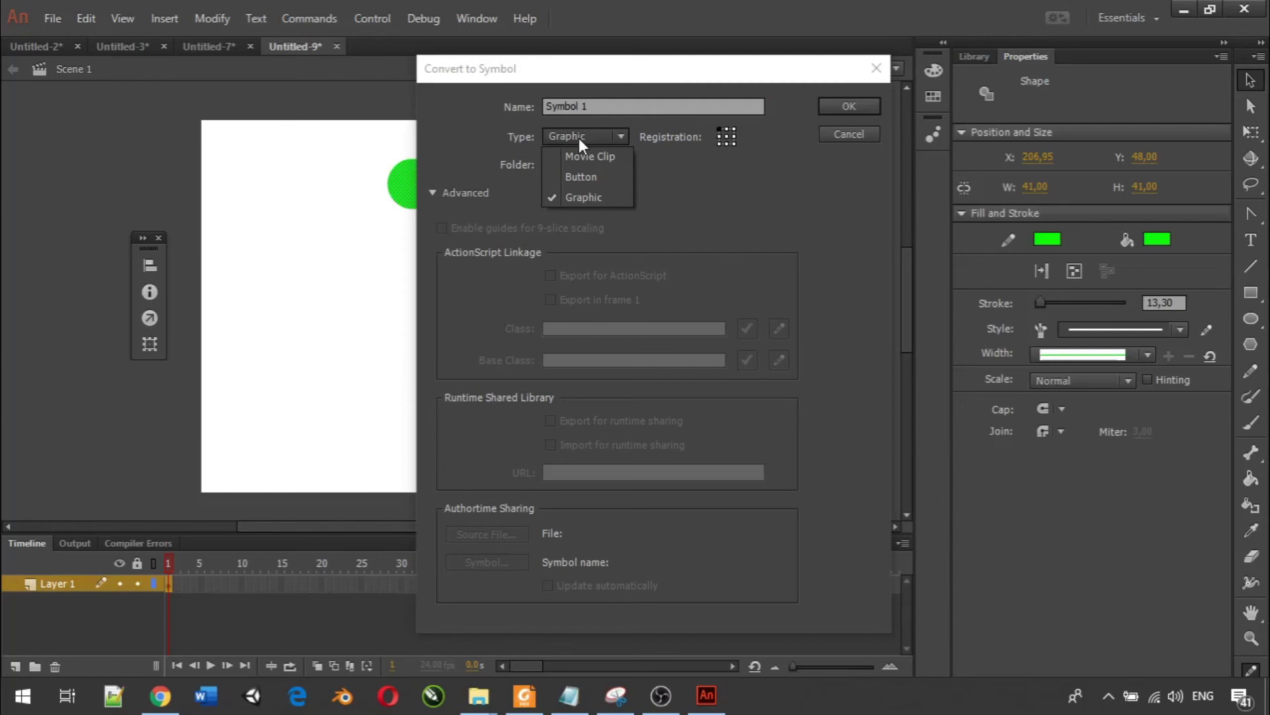
pyautogui.click(585, 158)
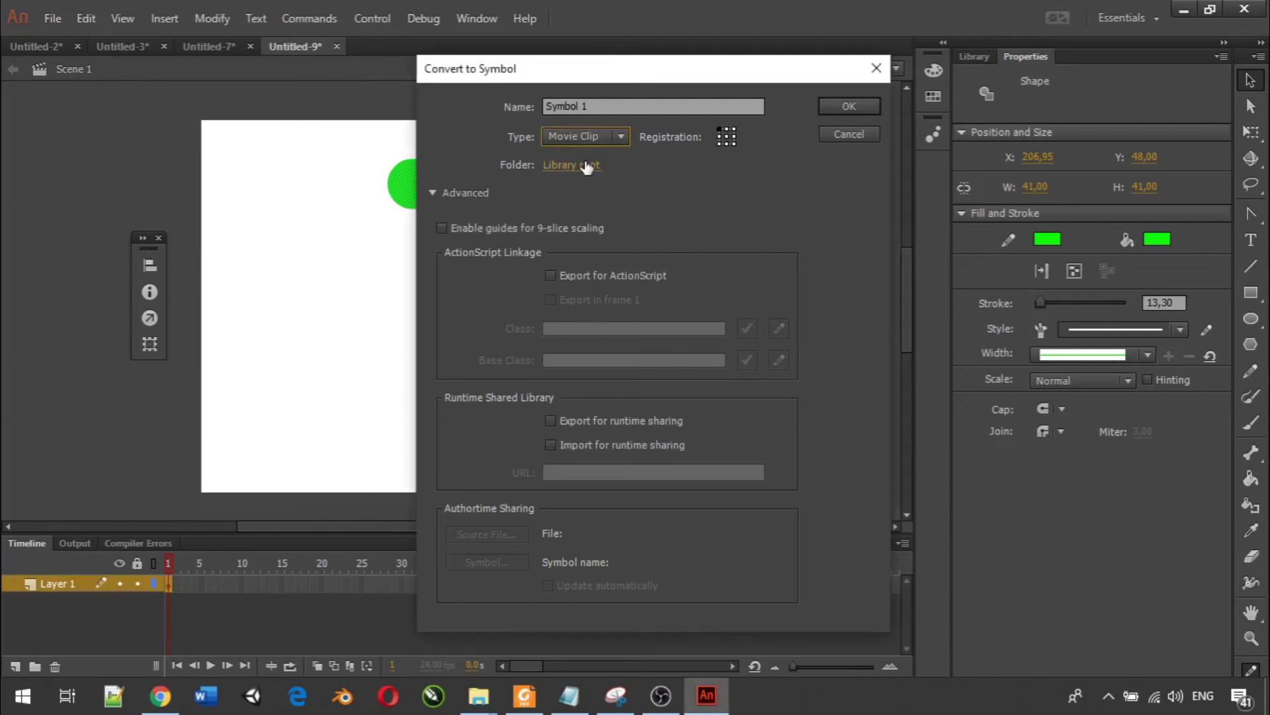
pyautogui.hotkey('shift', 'Tab')
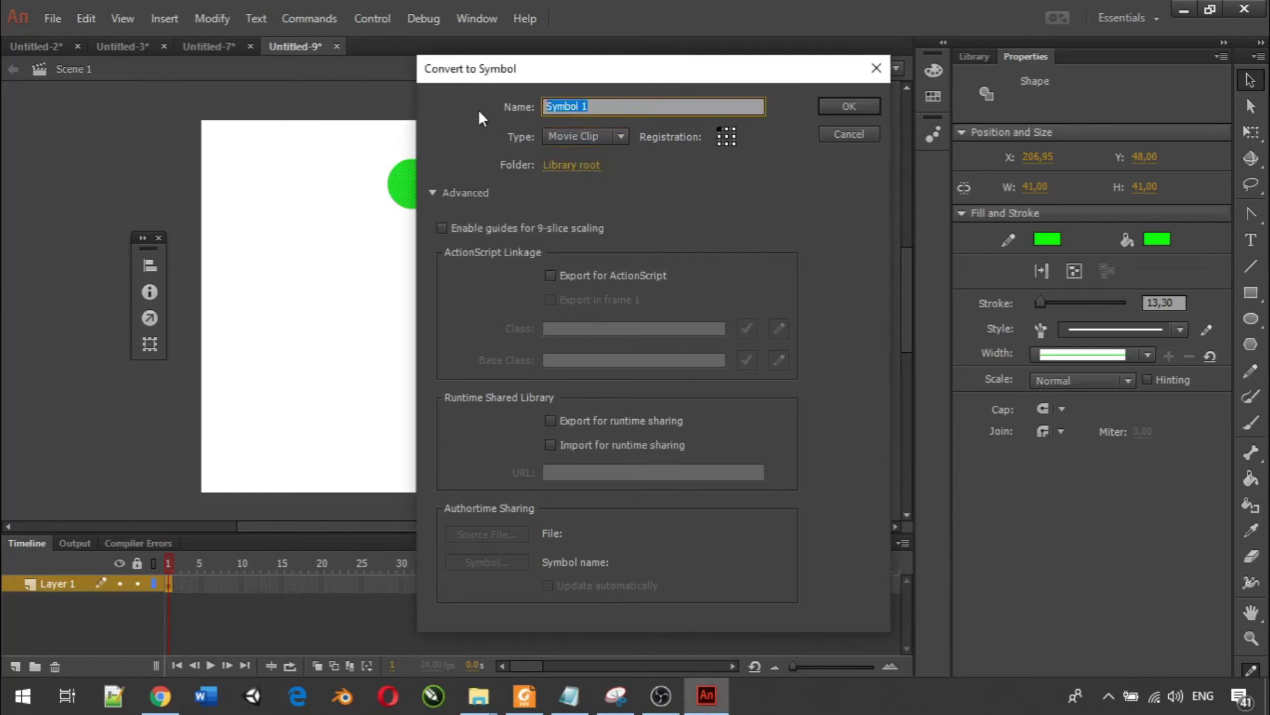
pyautogui.write('Human')
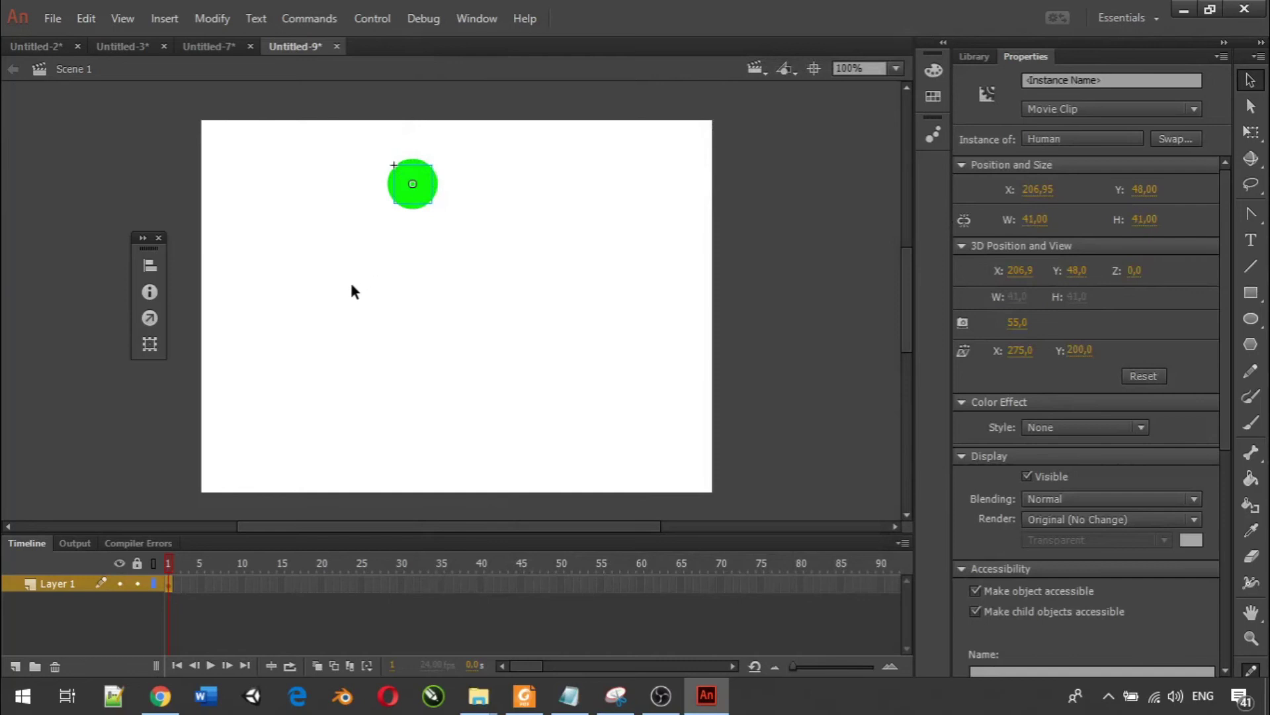
pyautogui.doubleClick(429, 187)
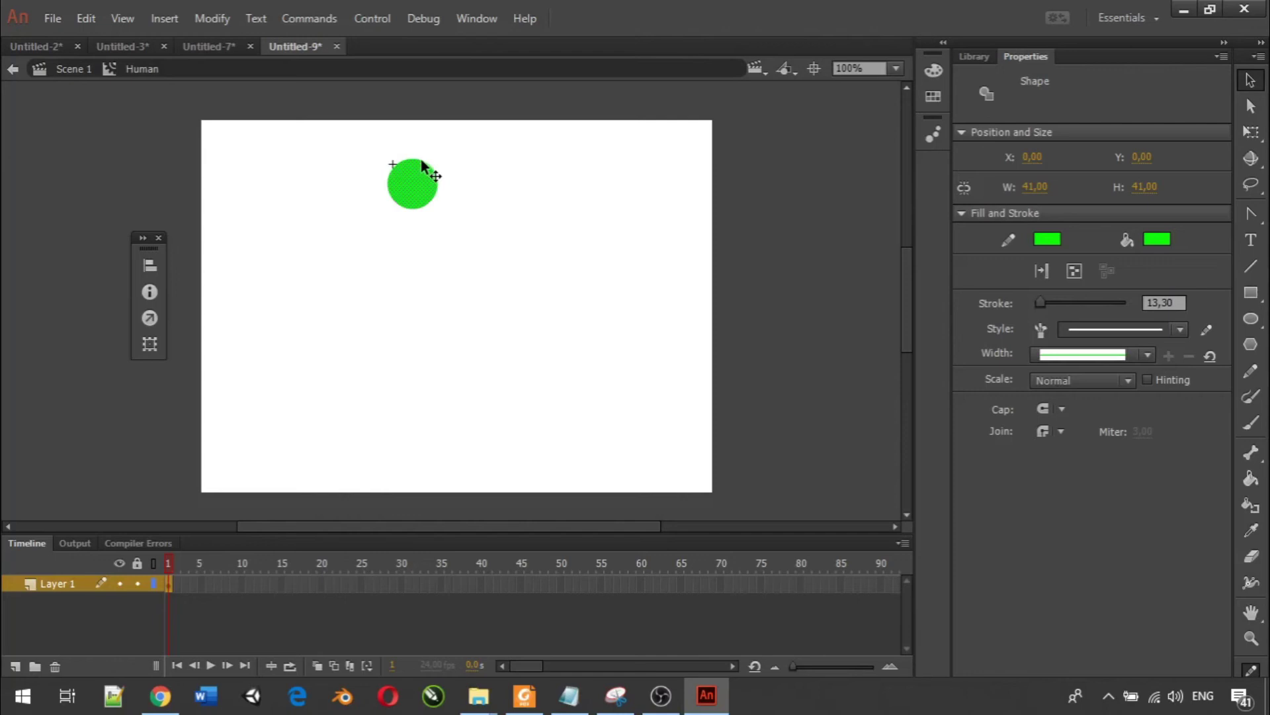
pyautogui.click(1250, 106)
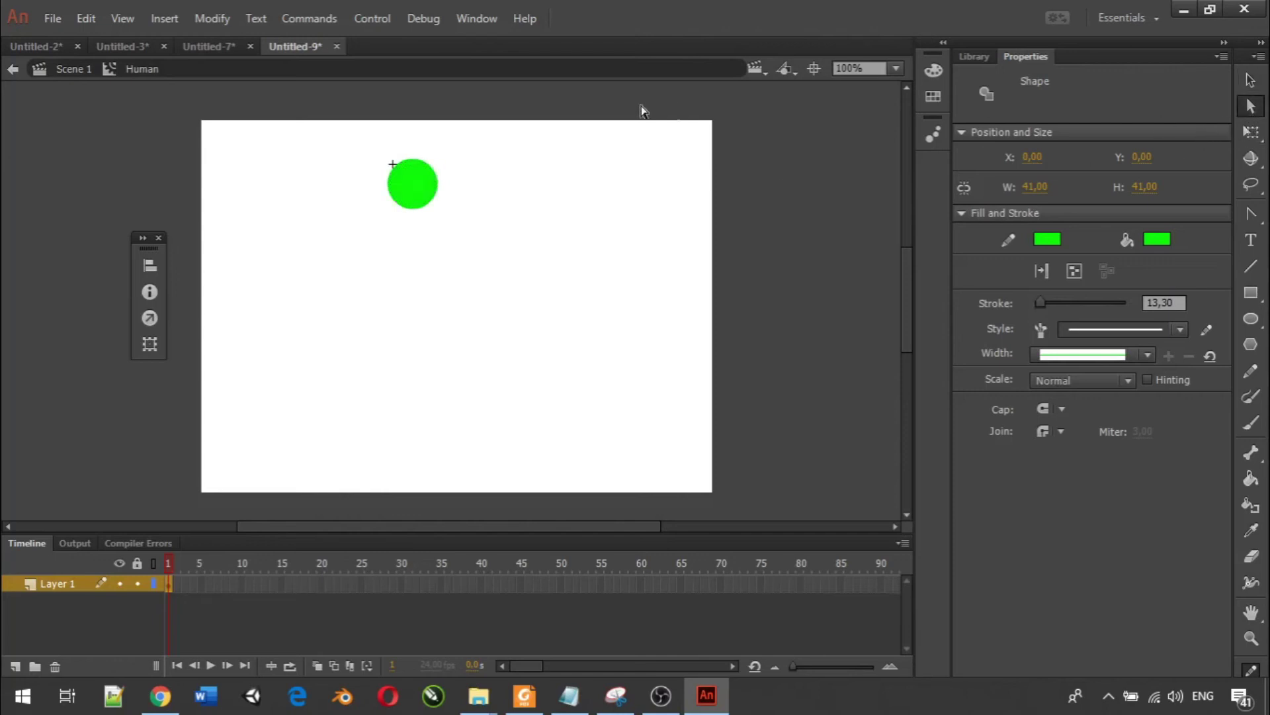
pyautogui.click(1250, 79)
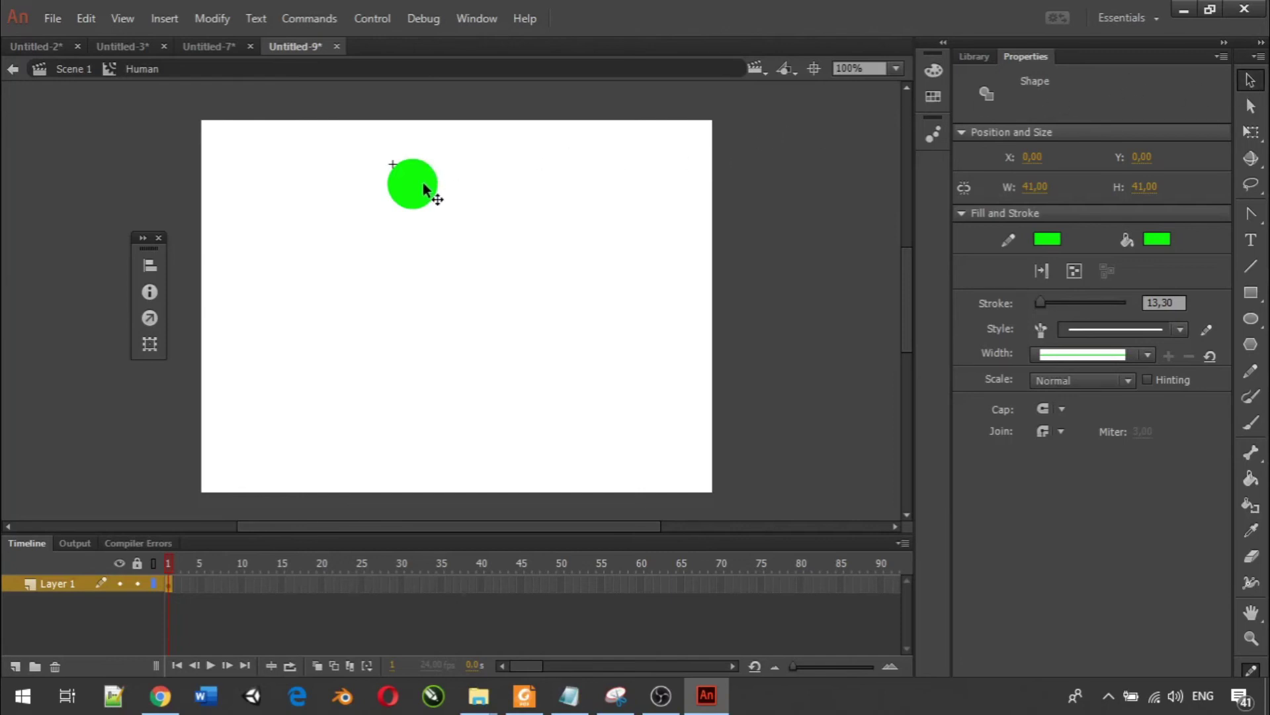
pyautogui.click(349, 185)
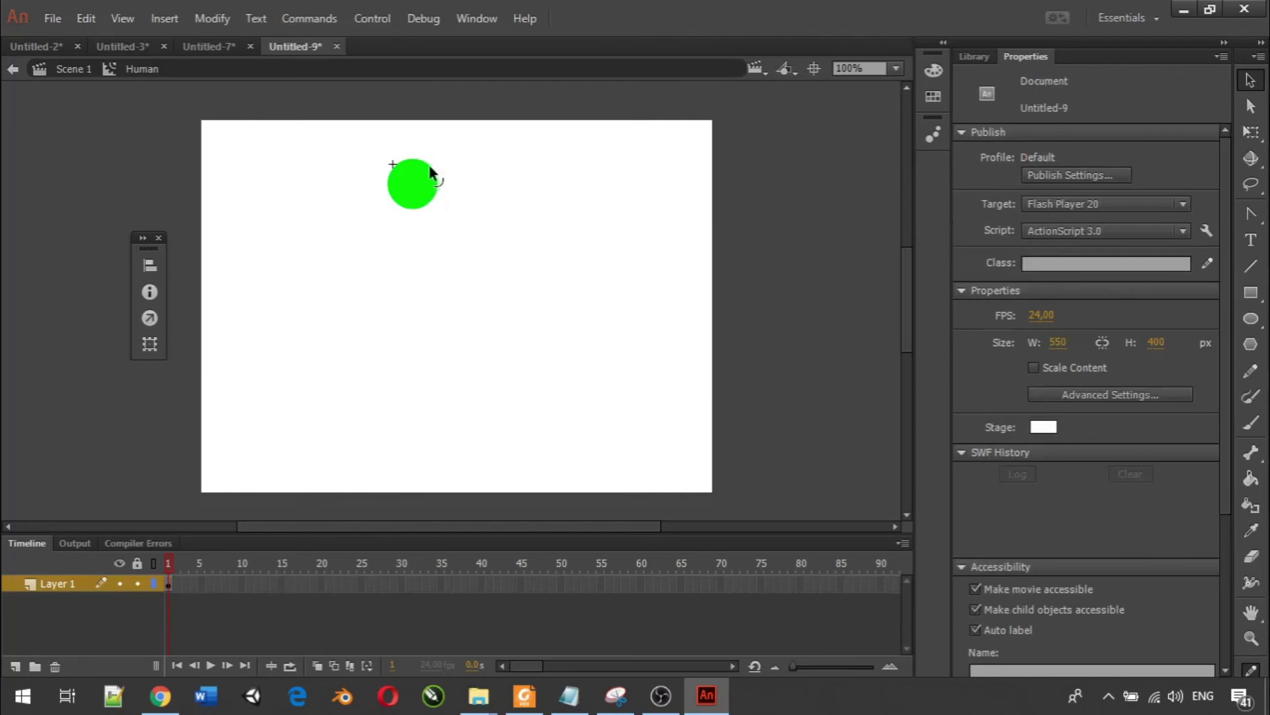
pyautogui.moveTo(430, 171)
pyautogui.mouseDown()
pyautogui.moveTo(480, 160)
pyautogui.moveTo(446, 187)
pyautogui.moveTo(443, 167)
pyautogui.mouseUp()
pyautogui.hotkey('ctrl', 'z')
pyautogui.click(85, 74)
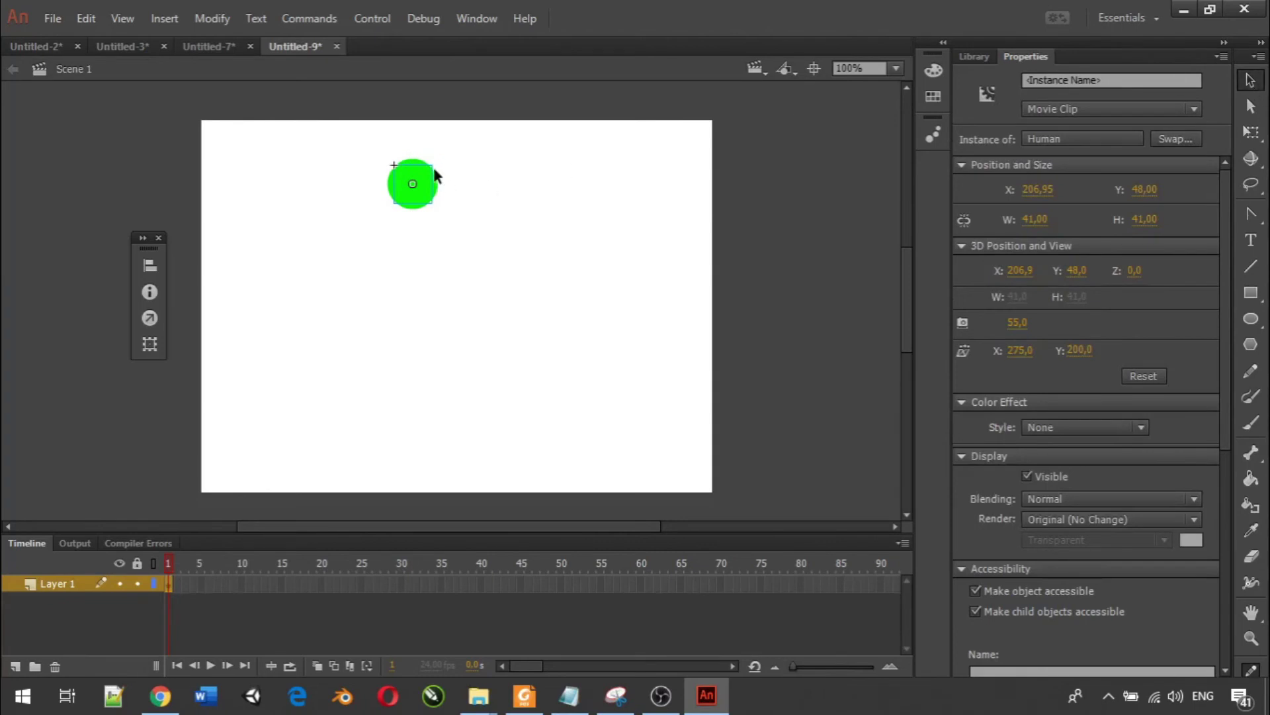
pyautogui.click(498, 149)
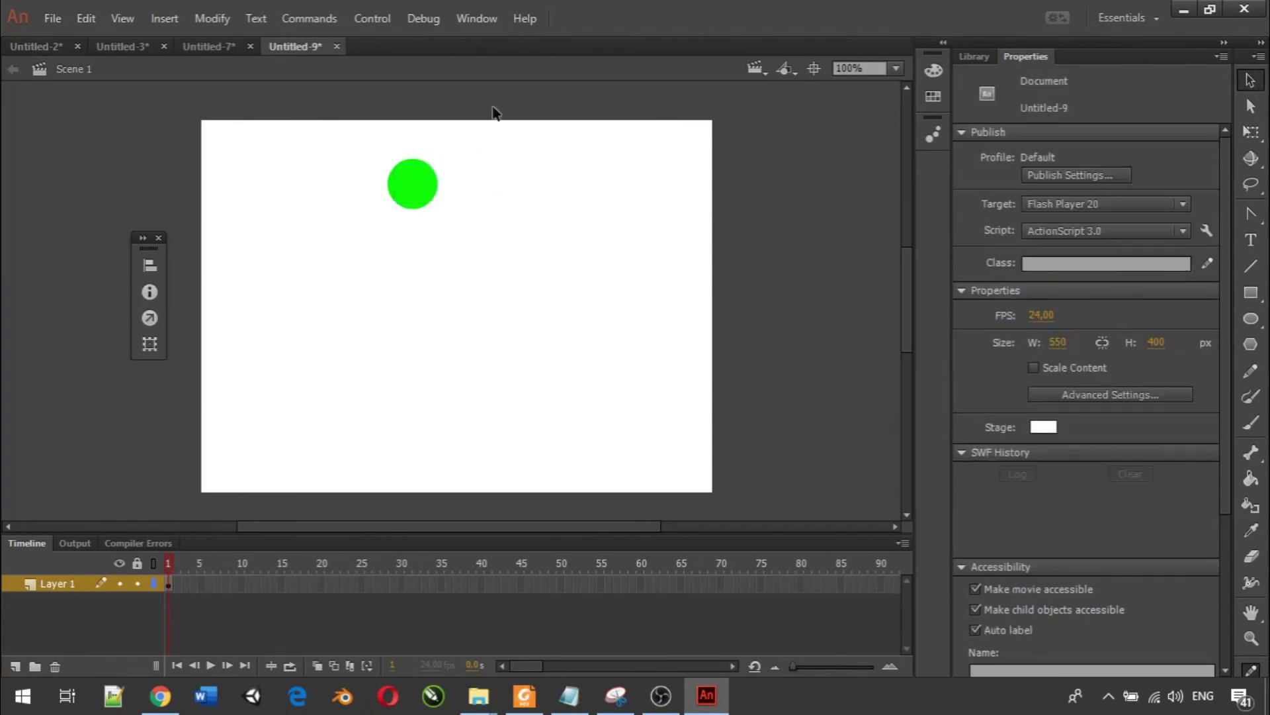
# Open the Human symbol for editing and rename its circle layer kepala.
pyautogui.doubleClick(420, 185)
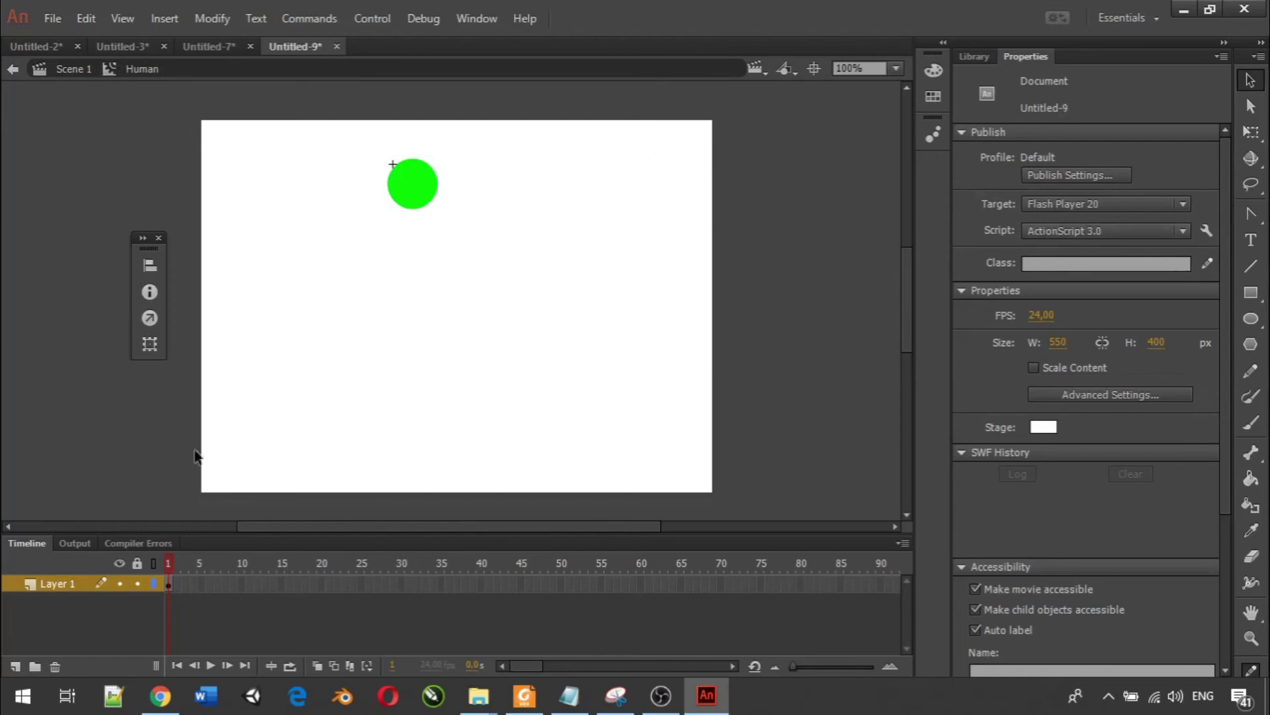
pyautogui.rightClick(62, 578)
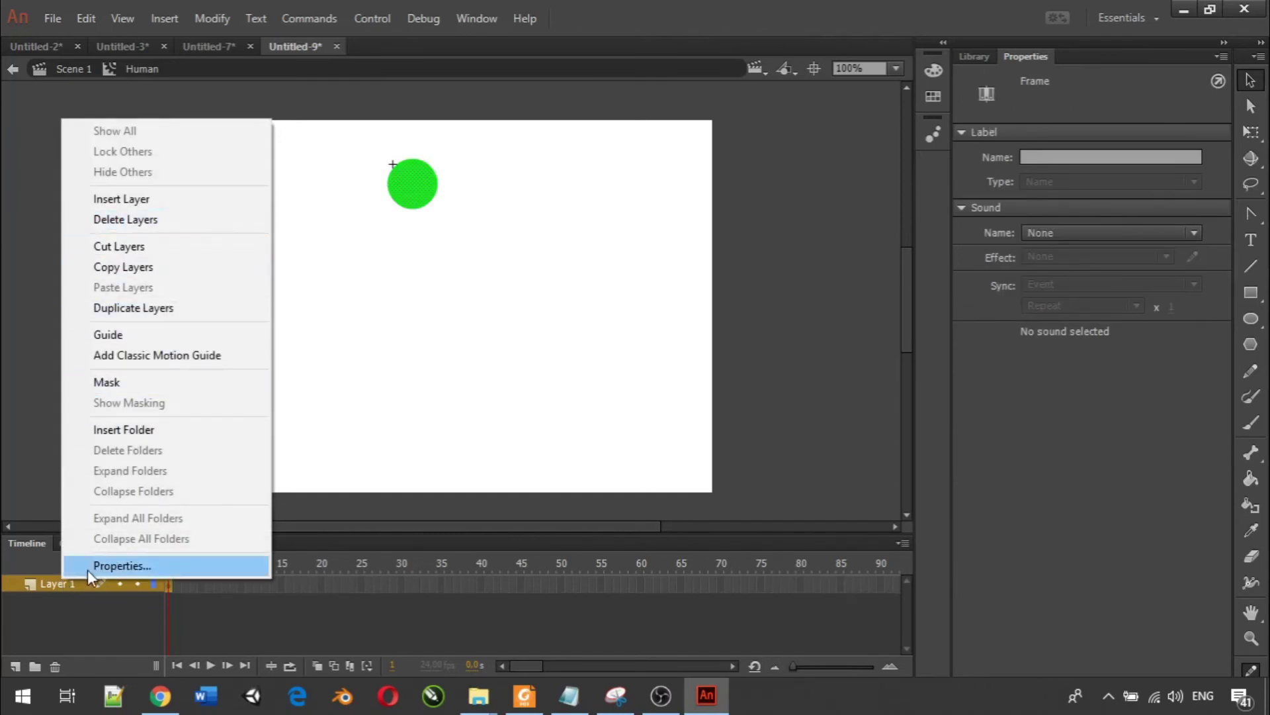
pyautogui.doubleClick(68, 584)
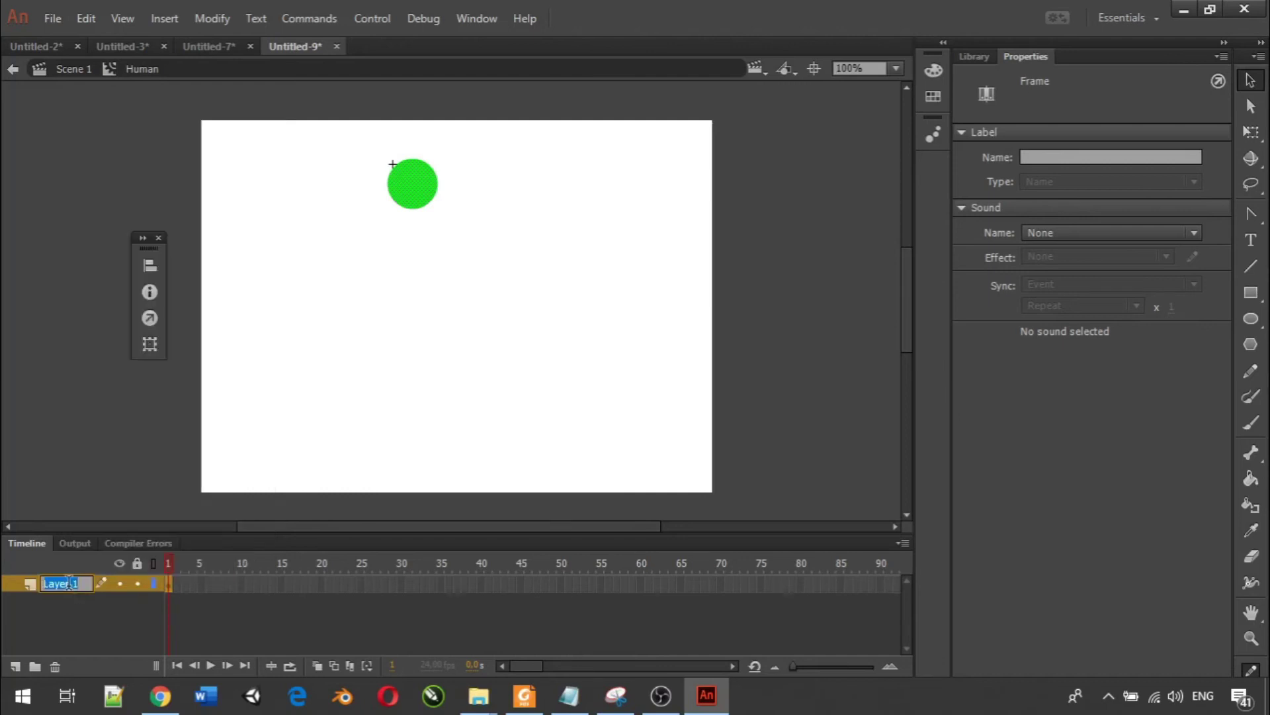
pyautogui.write('kepala')
pyautogui.press('Return')
# Add a layer named badan and draw a vertical line down from the head as the body.
pyautogui.click(1251, 266)
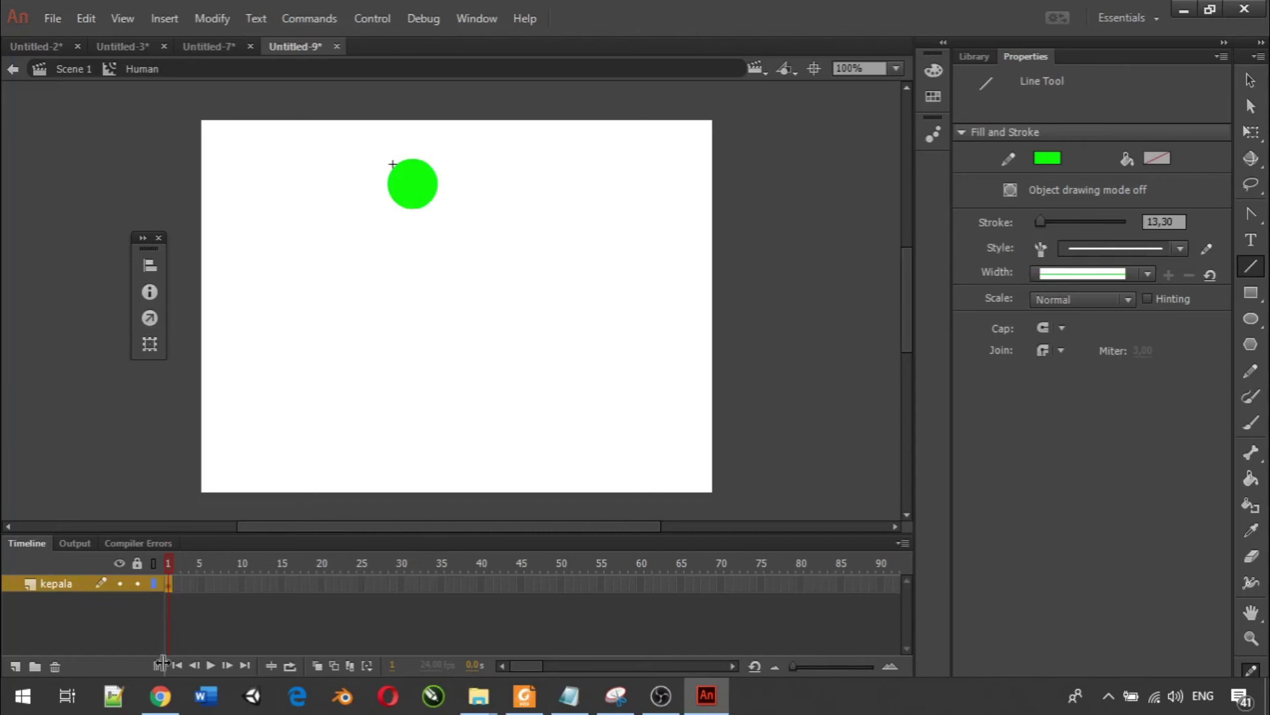
pyautogui.click(15, 666)
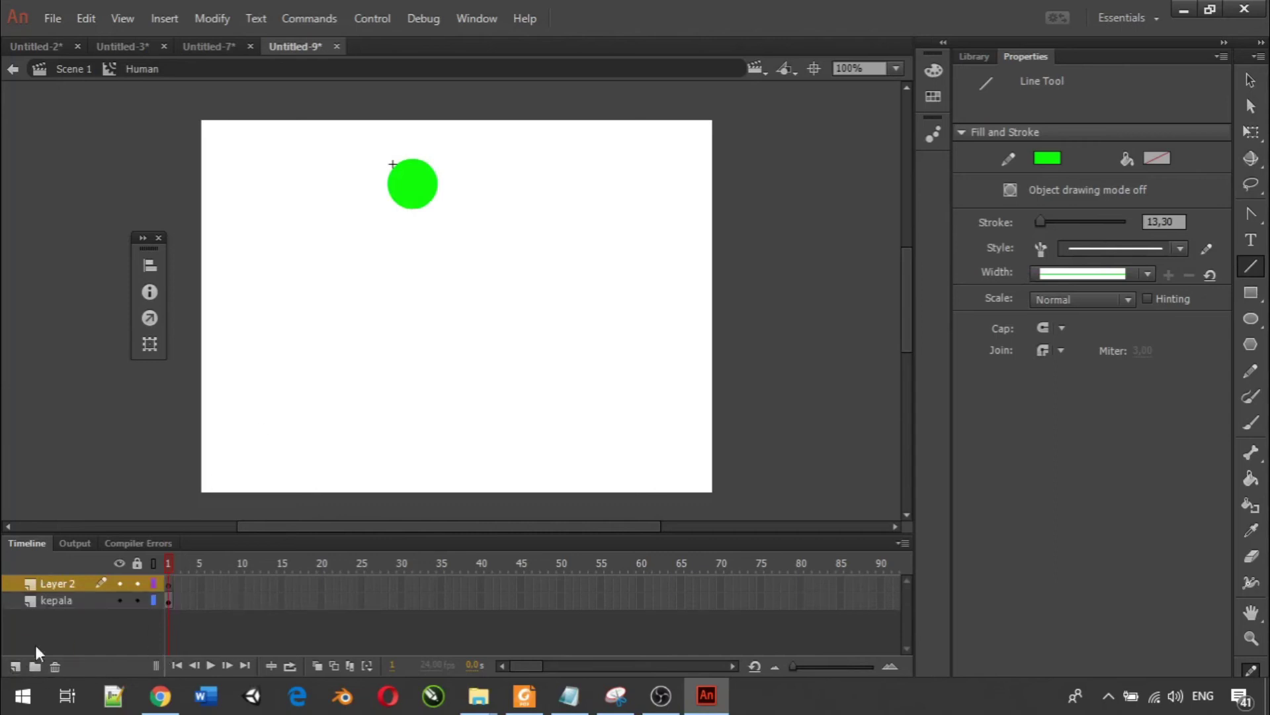
pyautogui.click(57, 601)
pyautogui.click(59, 586)
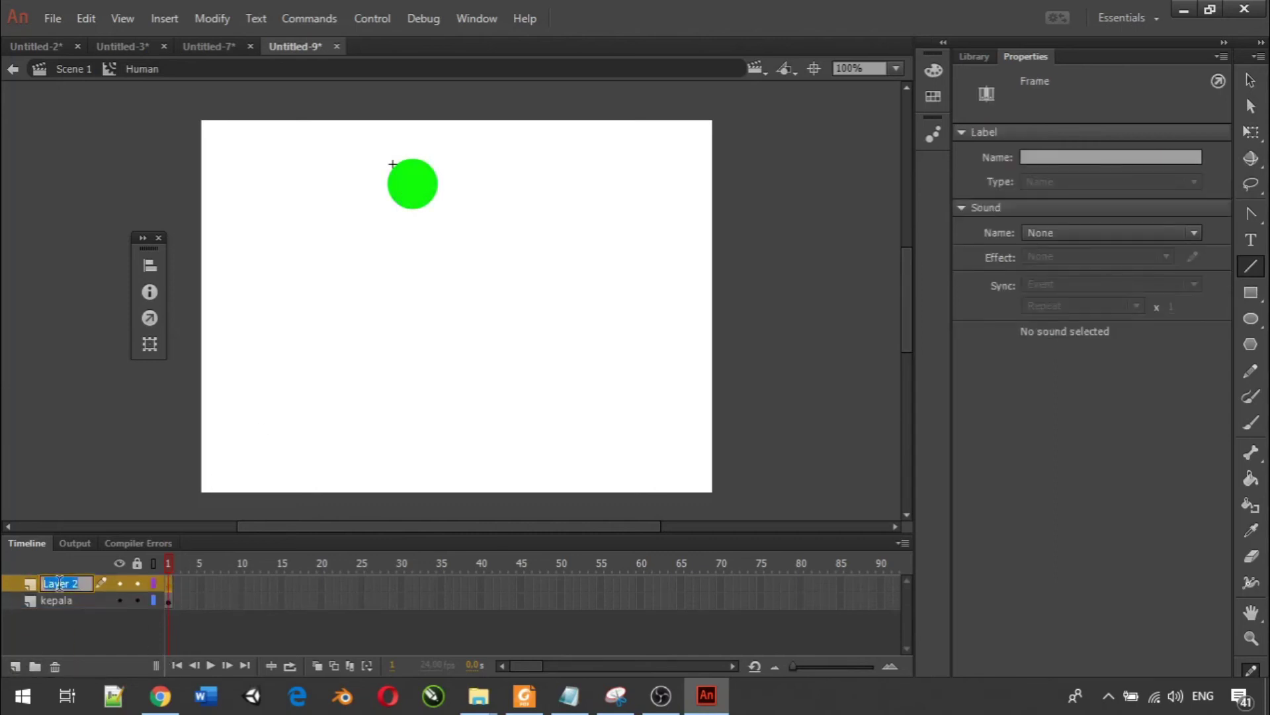
pyautogui.write('ba')
pyautogui.moveTo(412, 209); pyautogui.dragTo(414, 293)
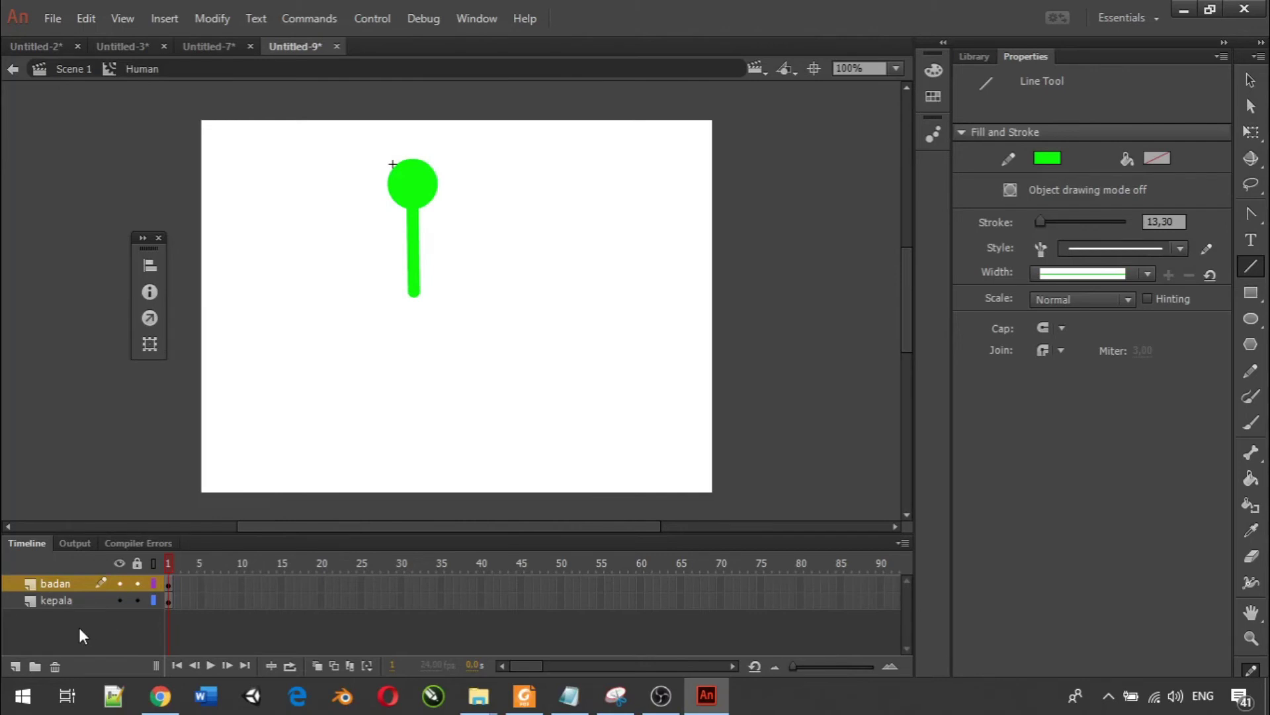
# Add a layer named tangan and draw a horizontal line across the upper body as the arms.
pyautogui.click(9, 672)
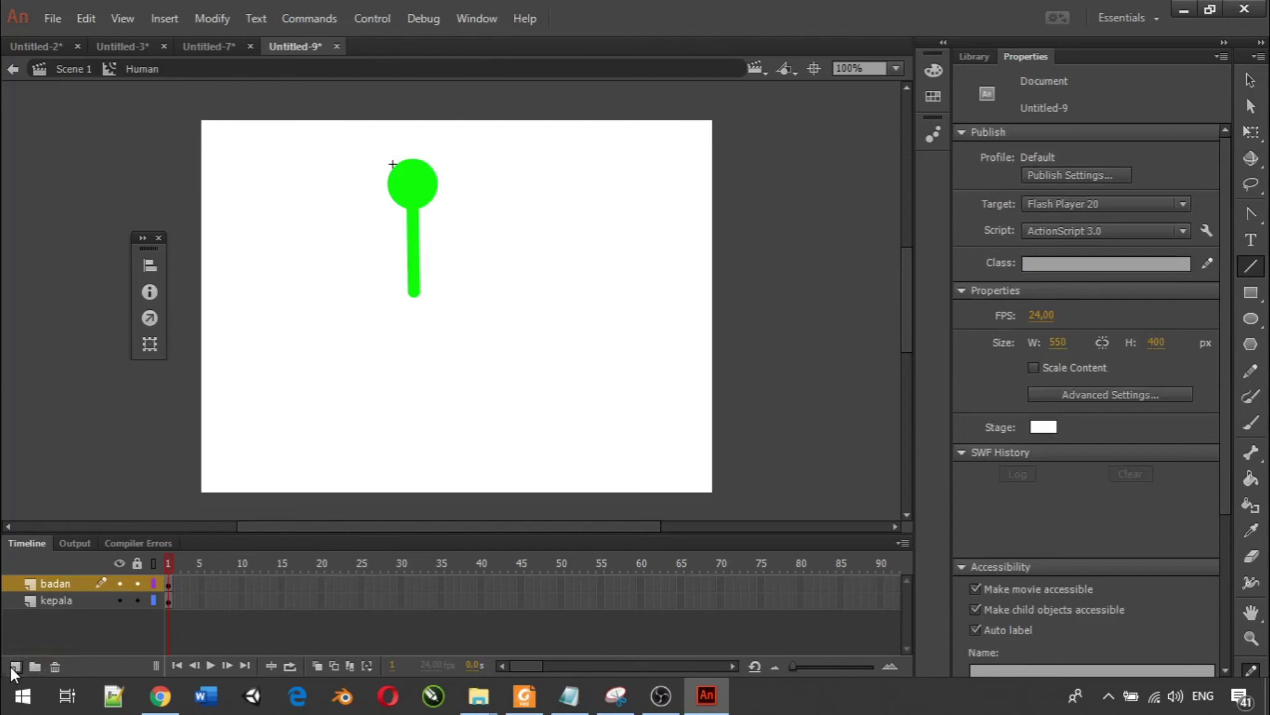
pyautogui.click(10, 667)
pyautogui.doubleClick(53, 588)
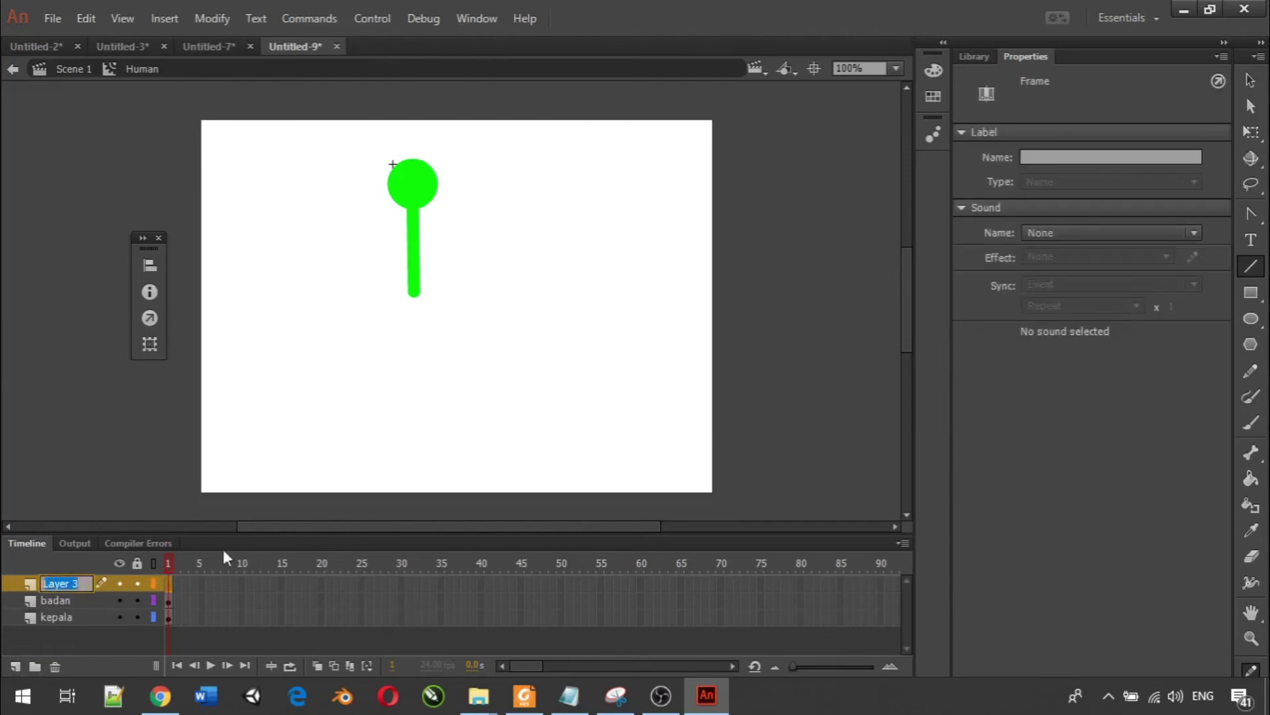
pyautogui.write('tangan')
pyautogui.press('Return')
pyautogui.moveTo(363, 229); pyautogui.dragTo(475, 226)
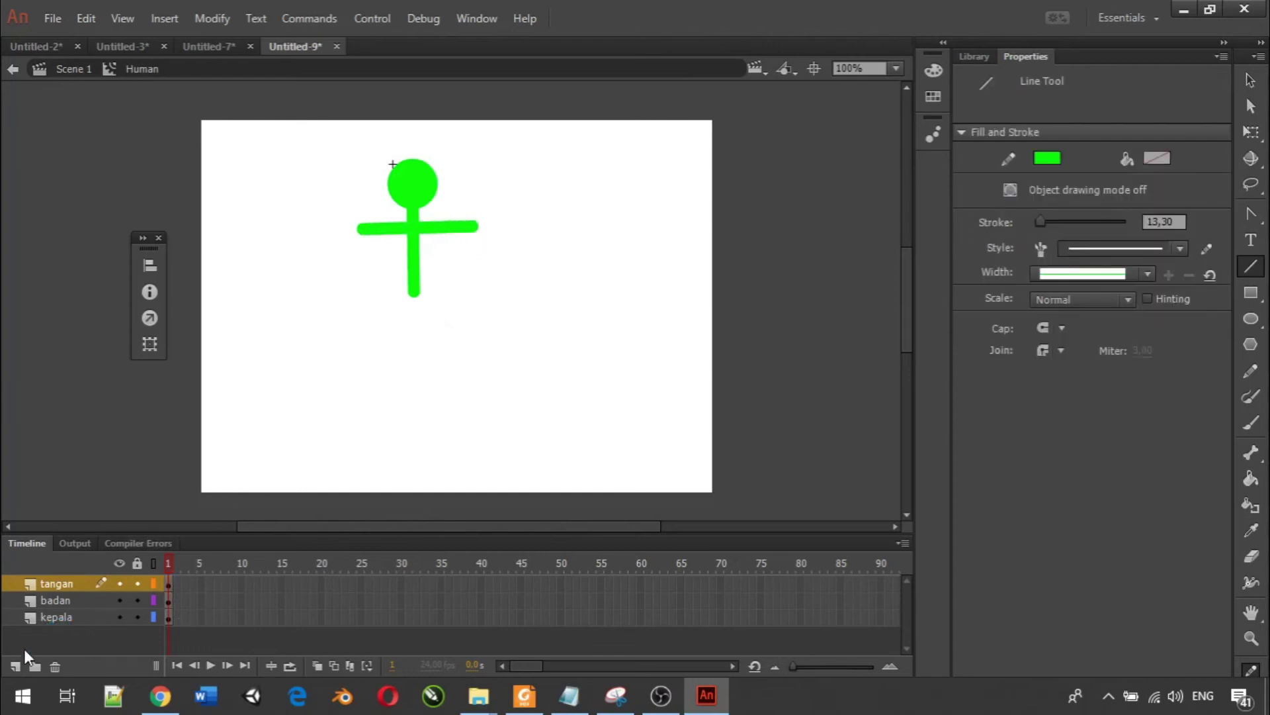
# Add a layer named kaki and draw a horizontal line just below the body, about as wide as the arms.
pyautogui.click(15, 664)
pyautogui.doubleClick(65, 583)
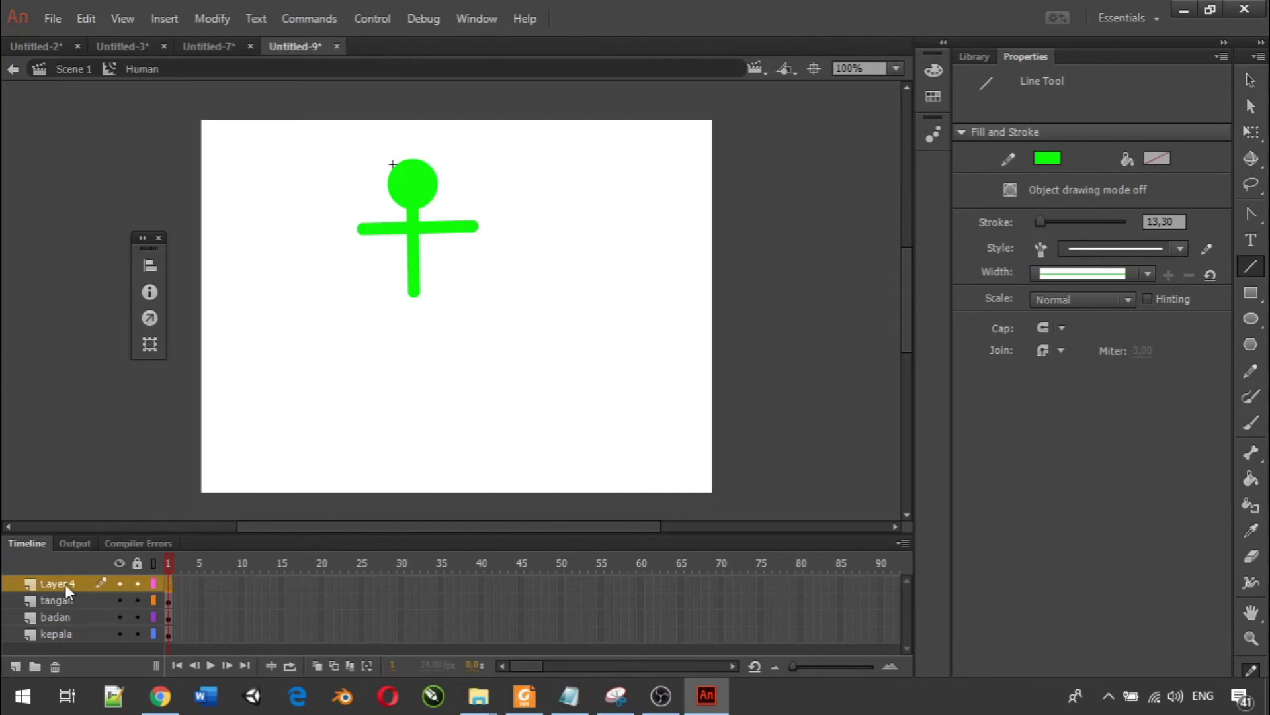
pyautogui.write('kaki')
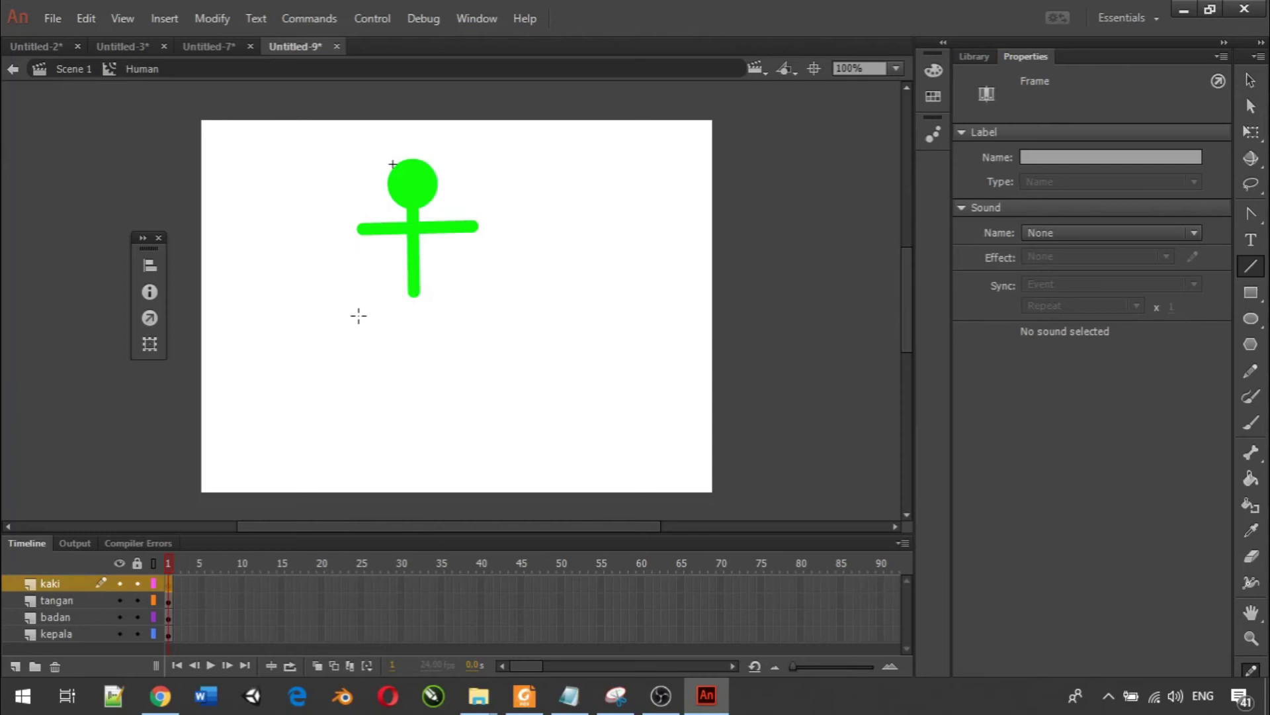
pyautogui.moveTo(361, 323); pyautogui.dragTo(478, 321)
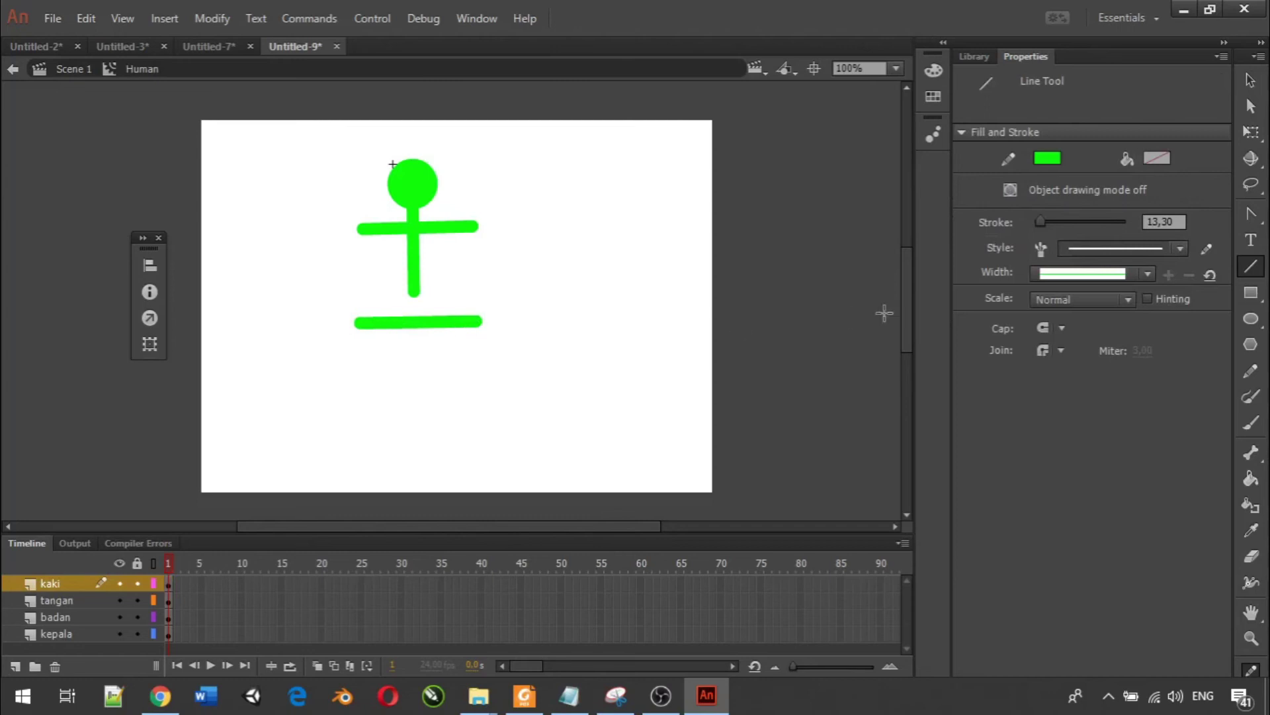
# Bend the leg line up into an arch meeting the body's lower end and convert its middle anchor point to a corner.
pyautogui.click(1251, 82)
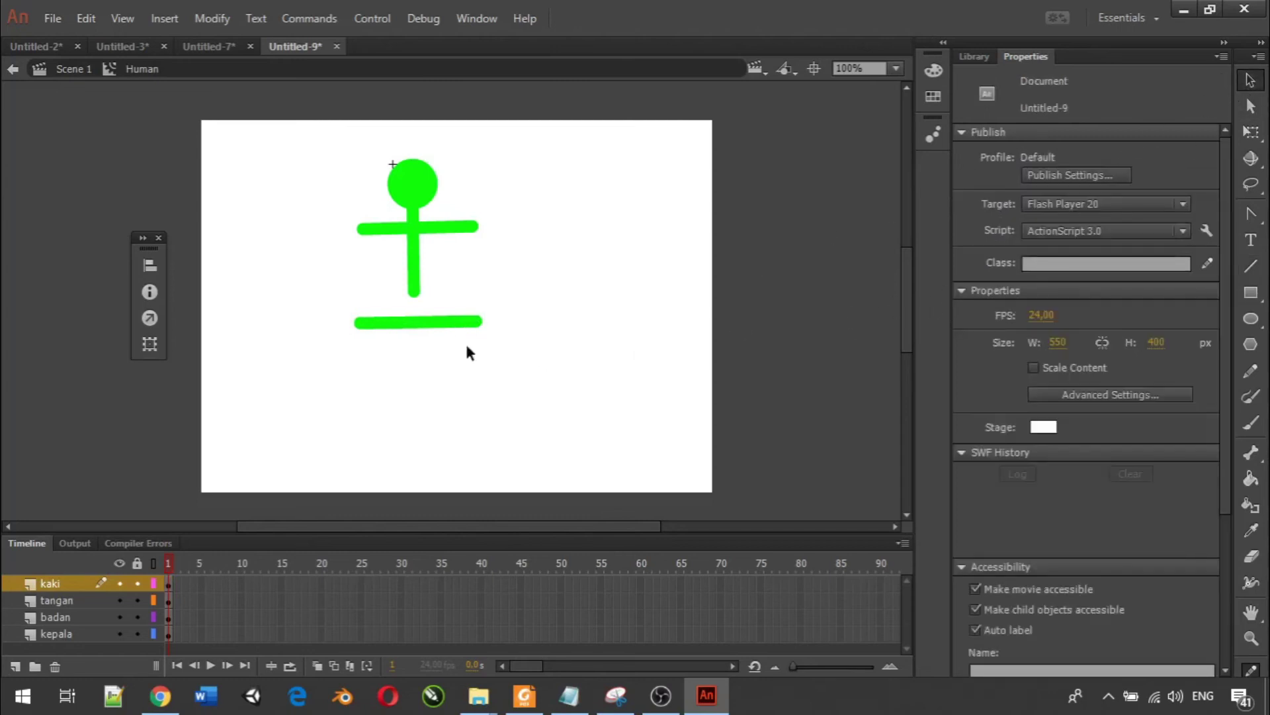
pyautogui.moveTo(415, 323); pyautogui.dragTo(413, 291)
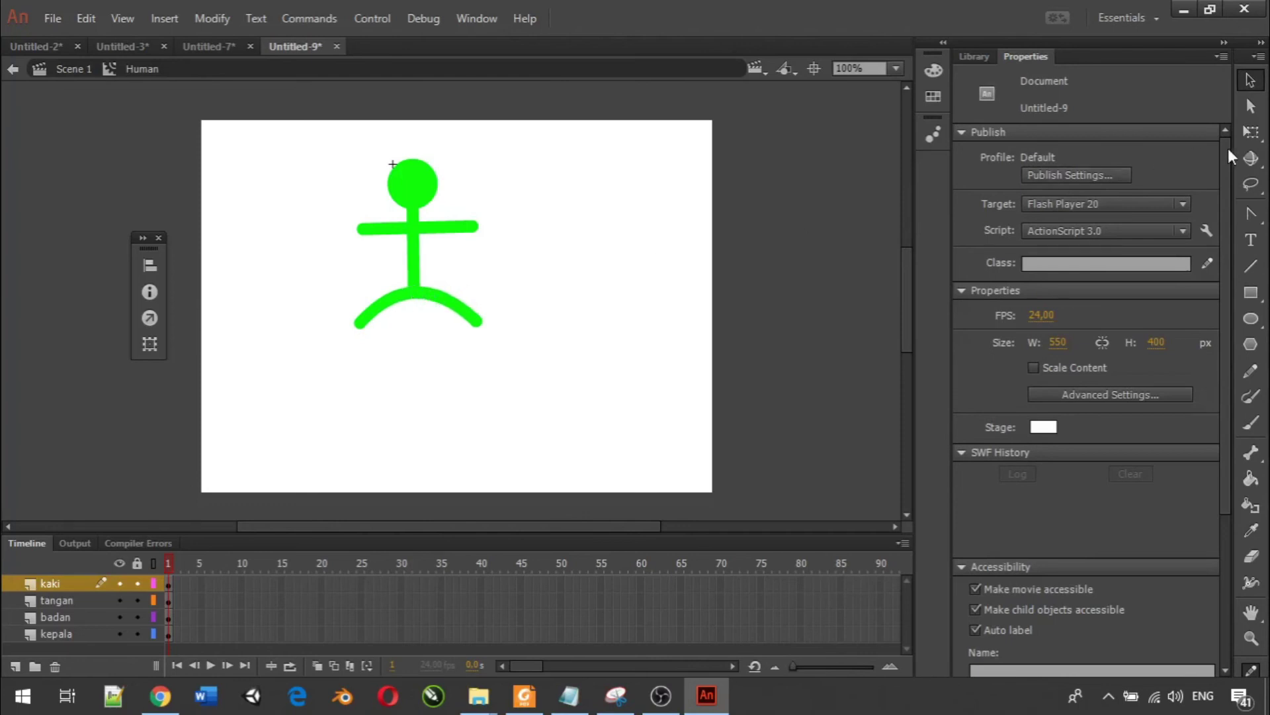
pyautogui.click(1252, 215)
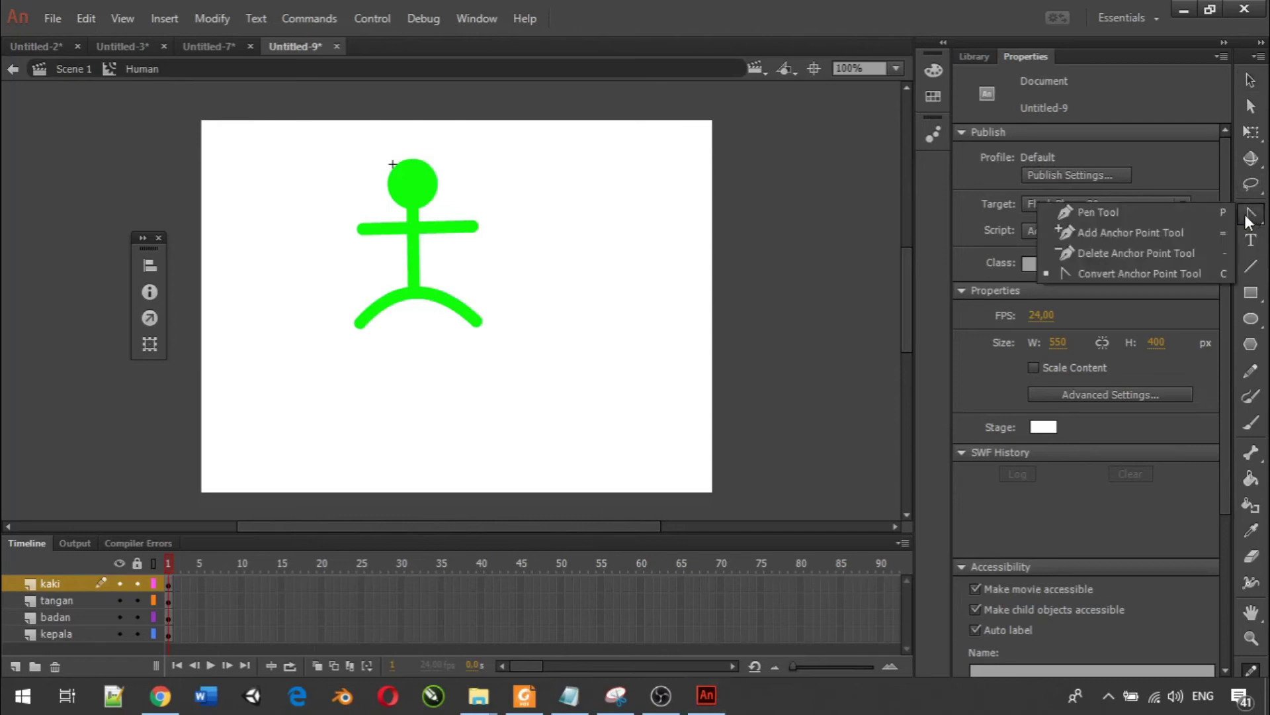
pyautogui.click(1189, 212)
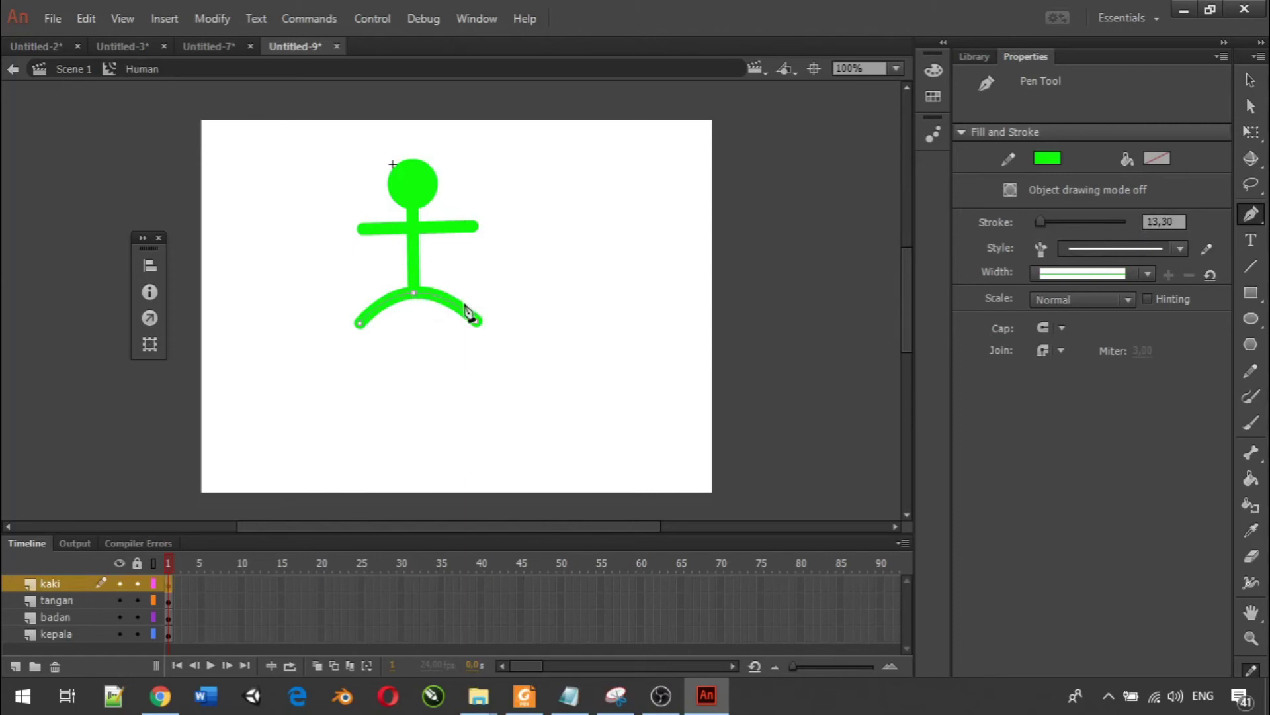
pyautogui.click(412, 293)
pyautogui.moveTo(1250, 229); pyautogui.dragTo(1147, 270)
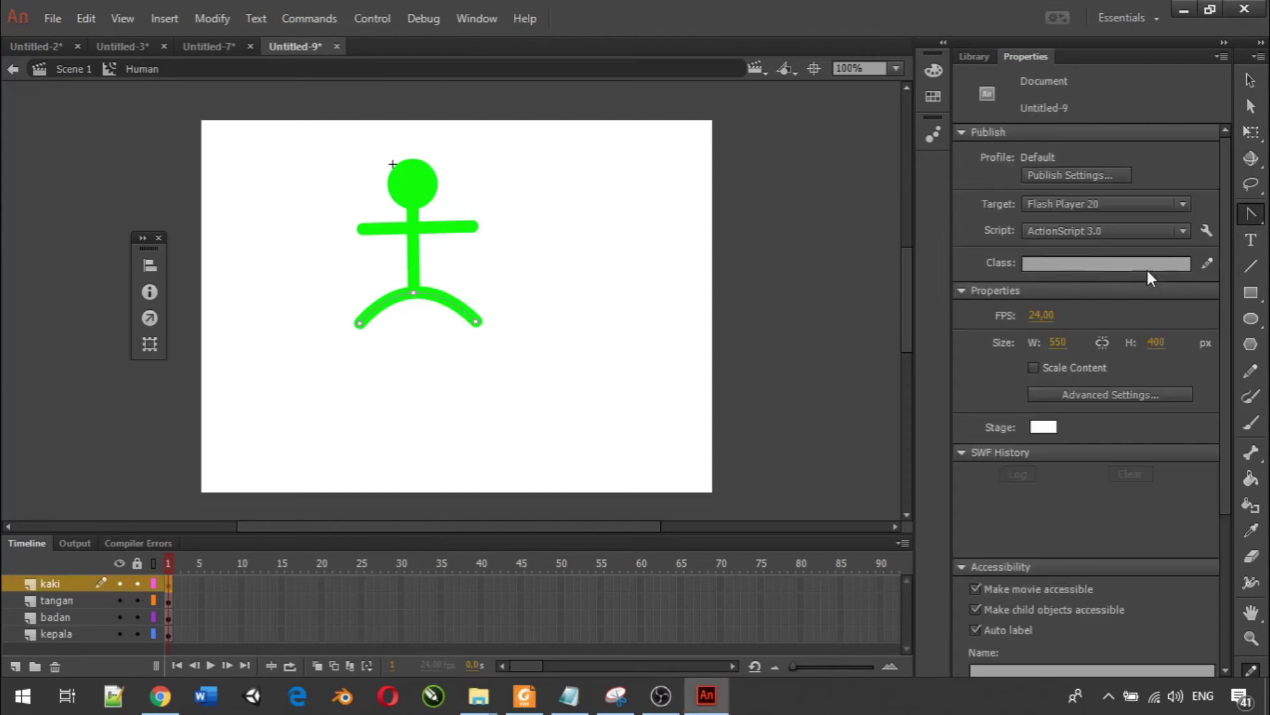
pyautogui.click(414, 295)
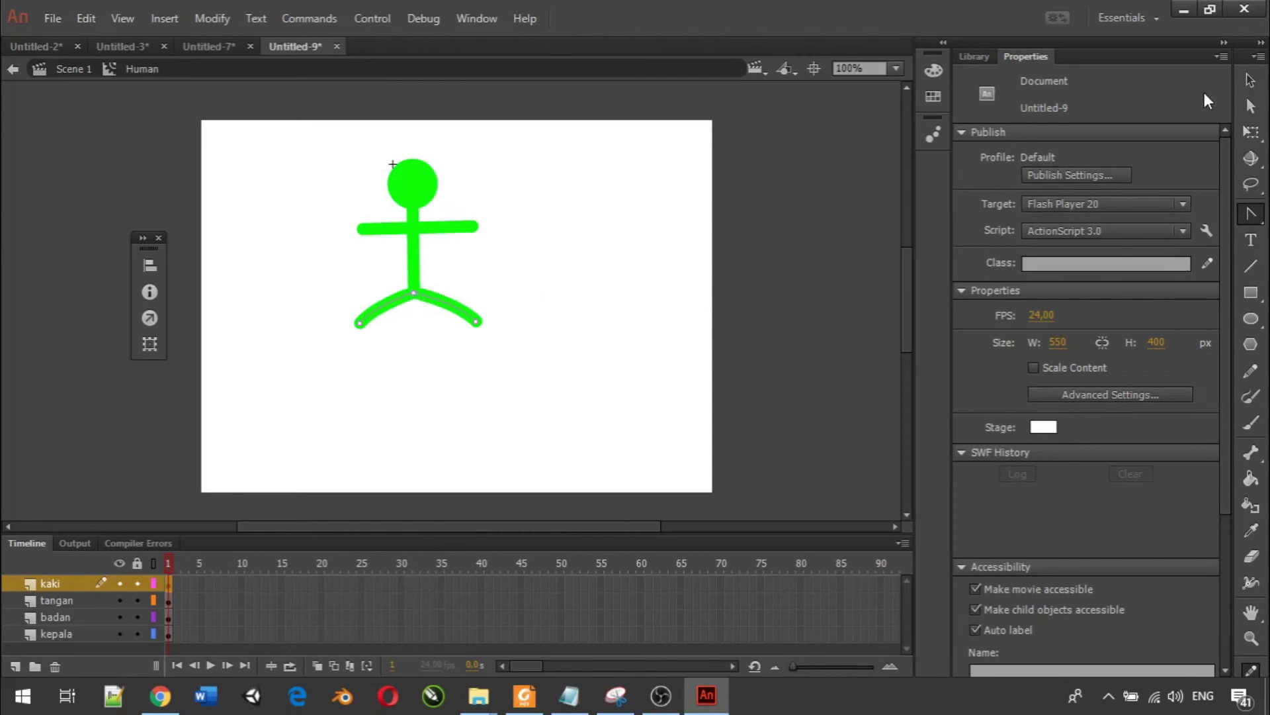
# Move both outer ends of the leg arch down so the legs form a straight inverted V.
pyautogui.click(1251, 108)
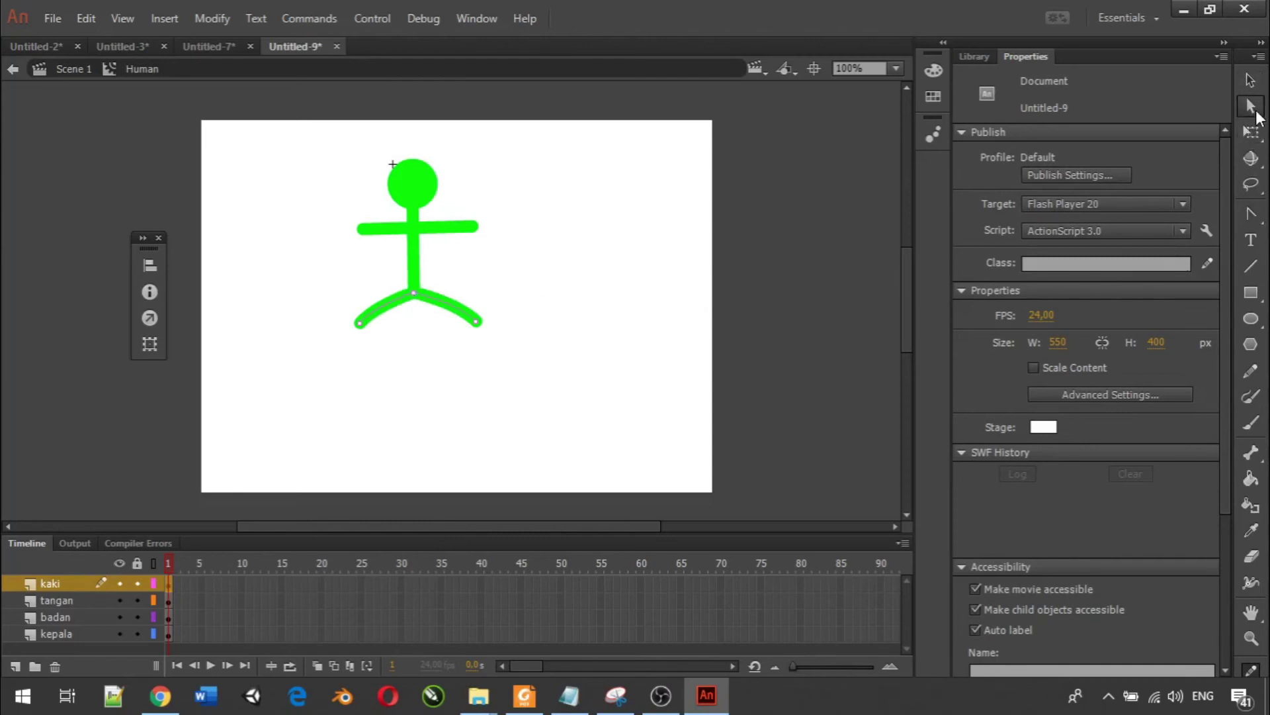
pyautogui.click(362, 328)
pyautogui.moveTo(361, 338); pyautogui.dragTo(362, 349)
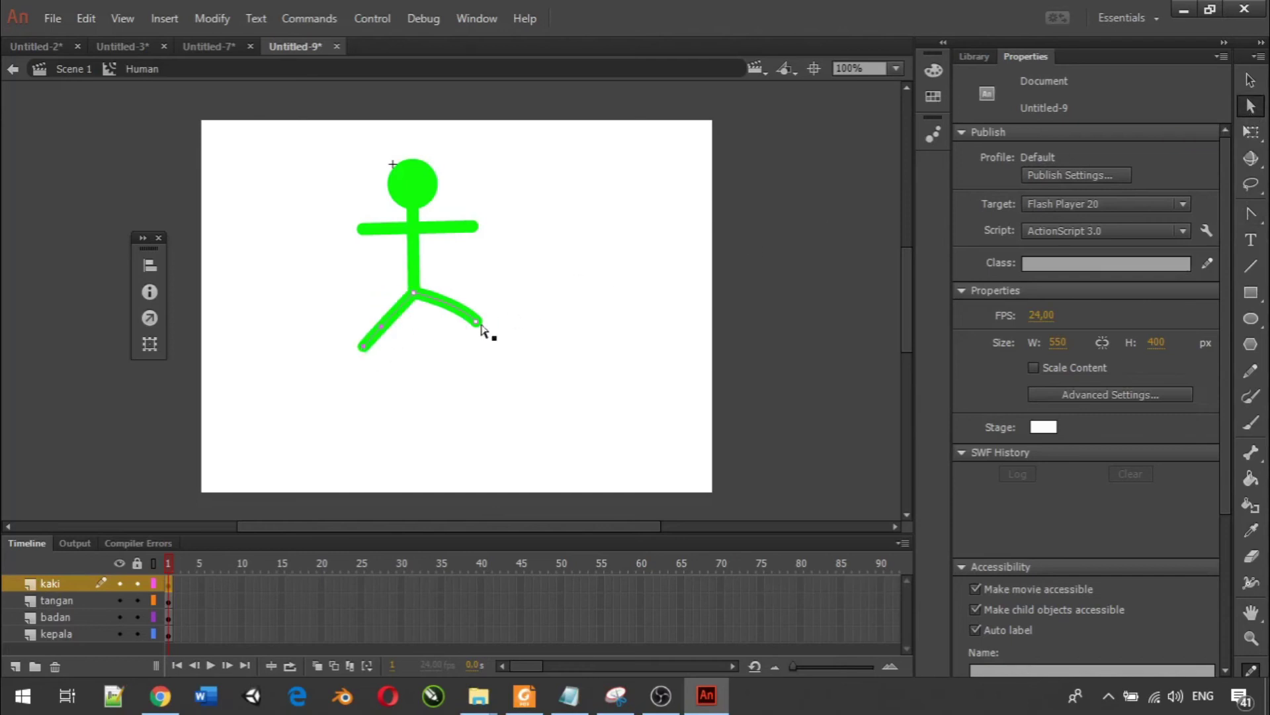
pyautogui.moveTo(476, 325); pyautogui.dragTo(468, 358)
pyautogui.click(366, 357)
pyautogui.moveTo(366, 358); pyautogui.dragTo(368, 362)
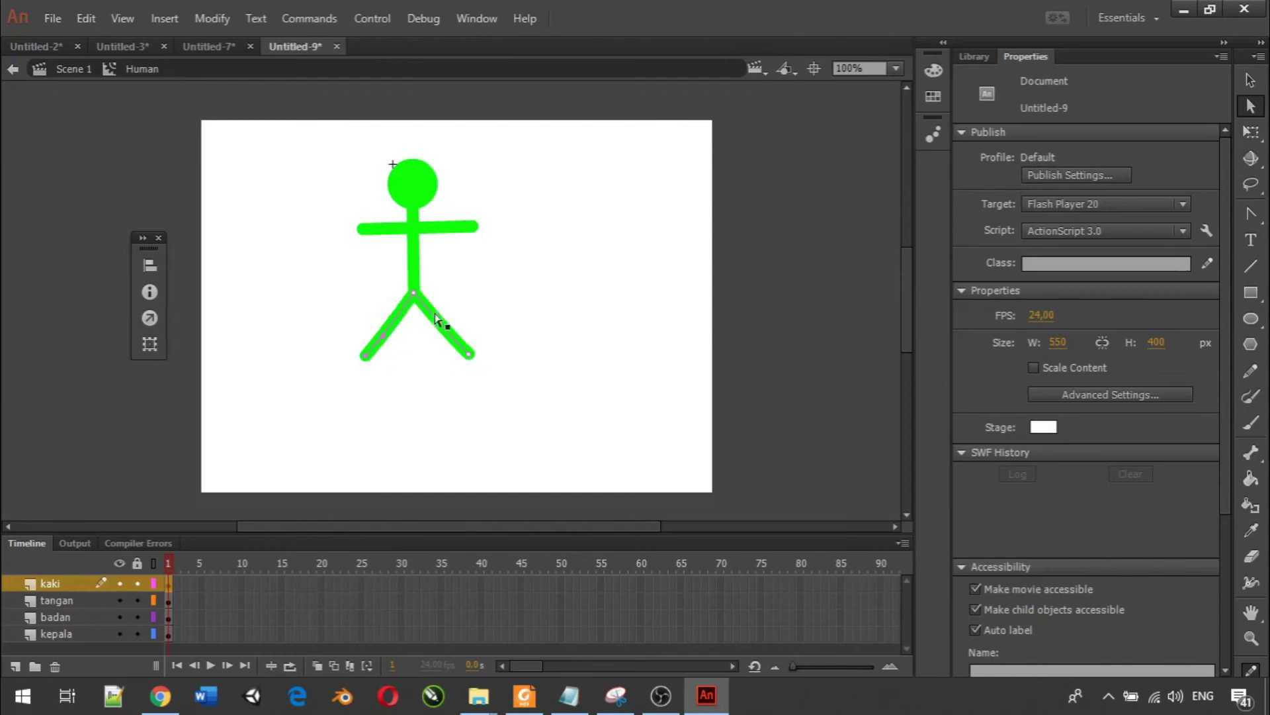
# Add an anchor point midway along each leg with the Add Anchor Point tool.
pyautogui.click(1261, 221)
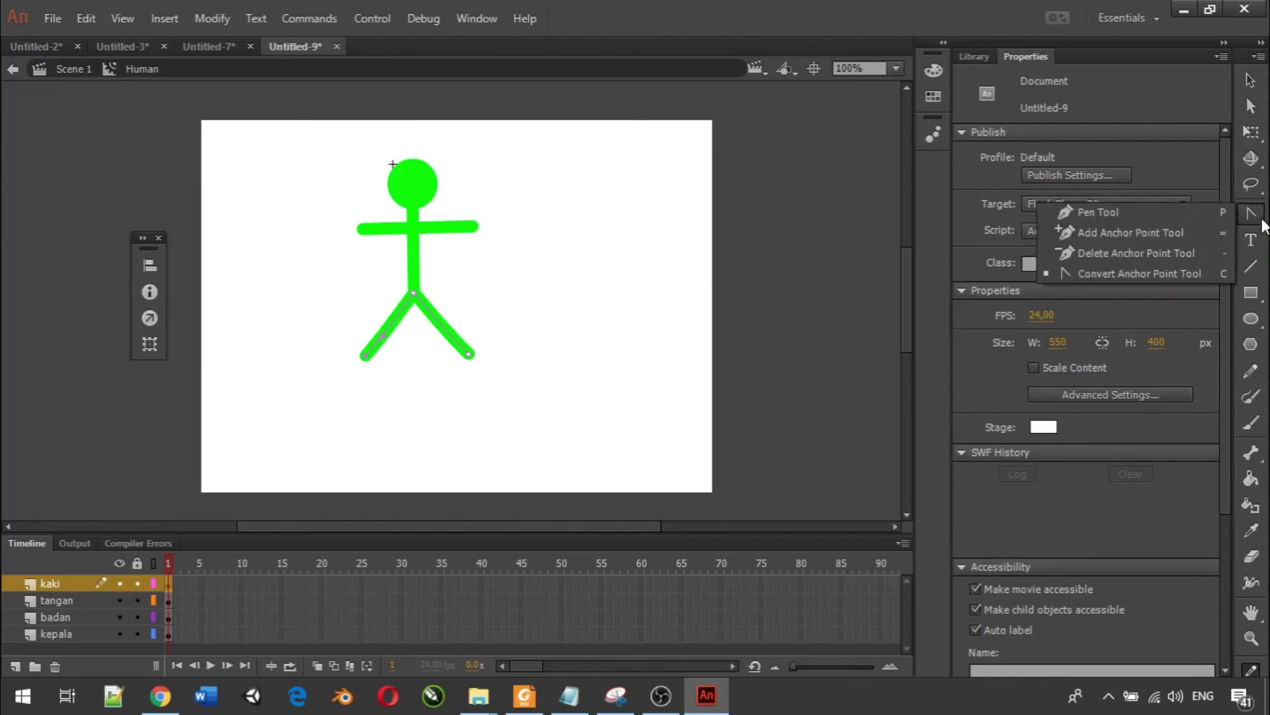
pyautogui.click(1217, 232)
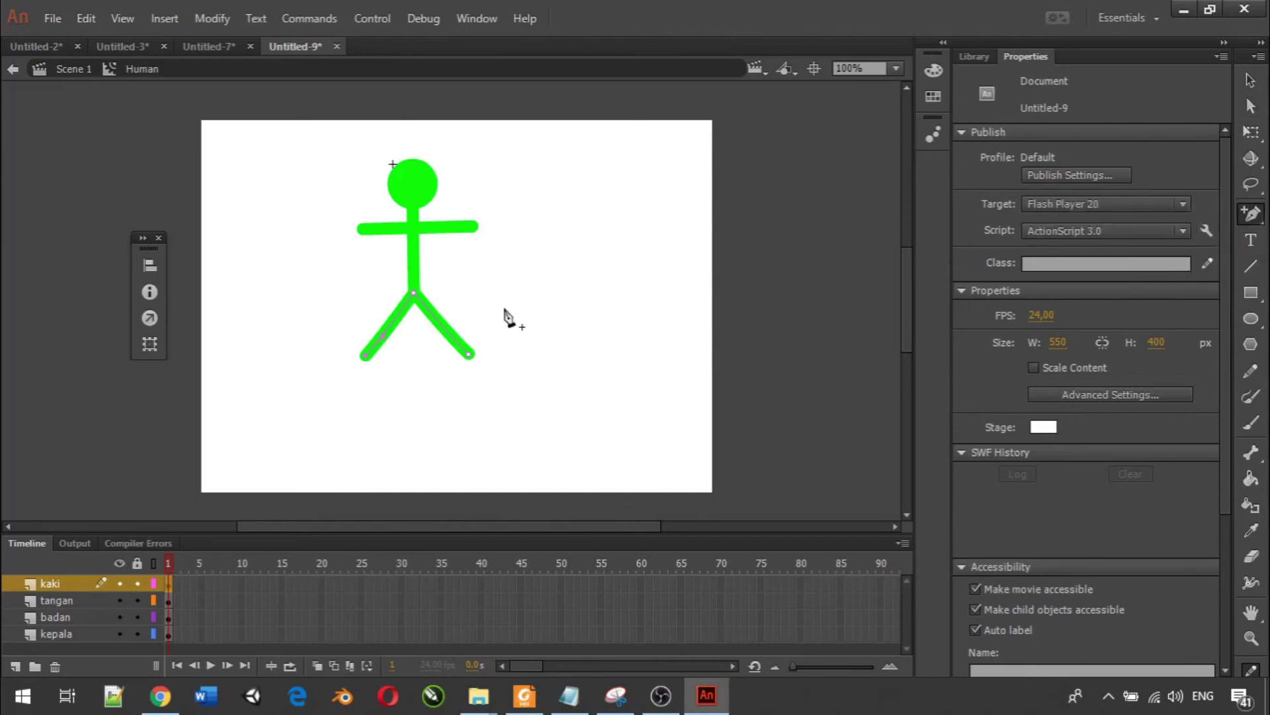
pyautogui.click(389, 332)
pyautogui.click(445, 331)
# Add an anchor point on the tangan layer's arm line where it crosses the body.
pyautogui.click(52, 599)
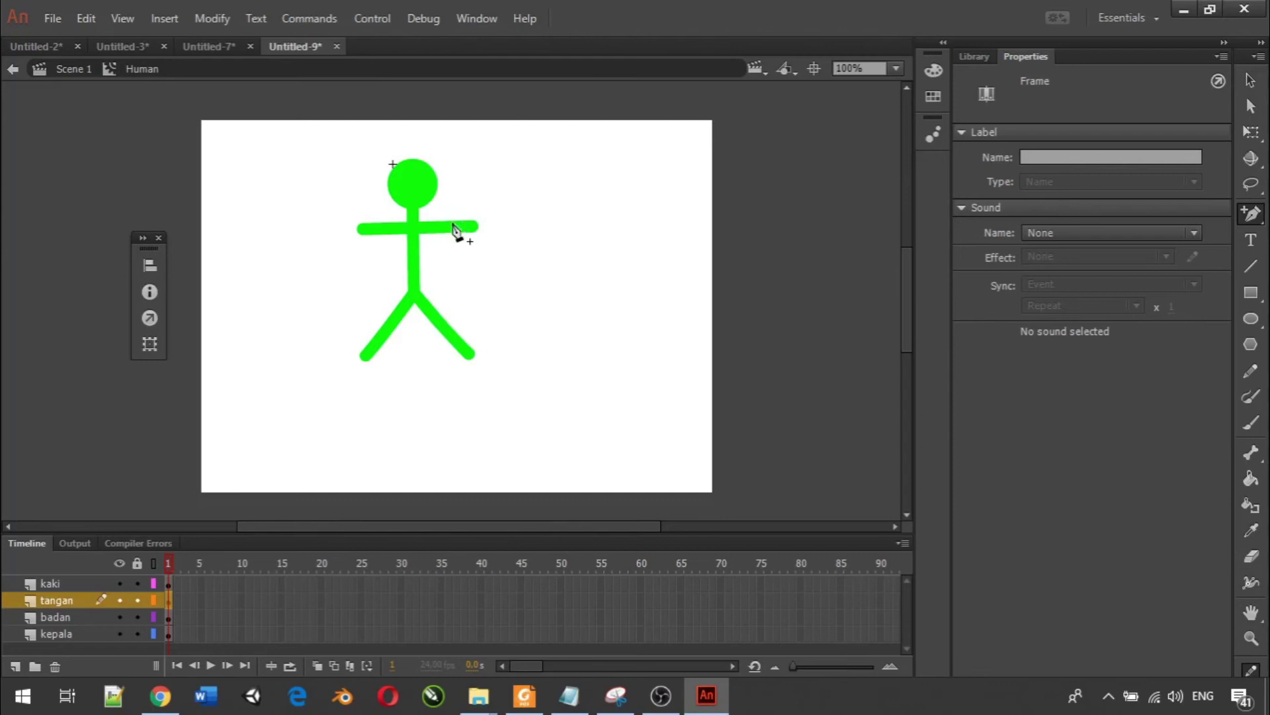
pyautogui.click(1250, 213)
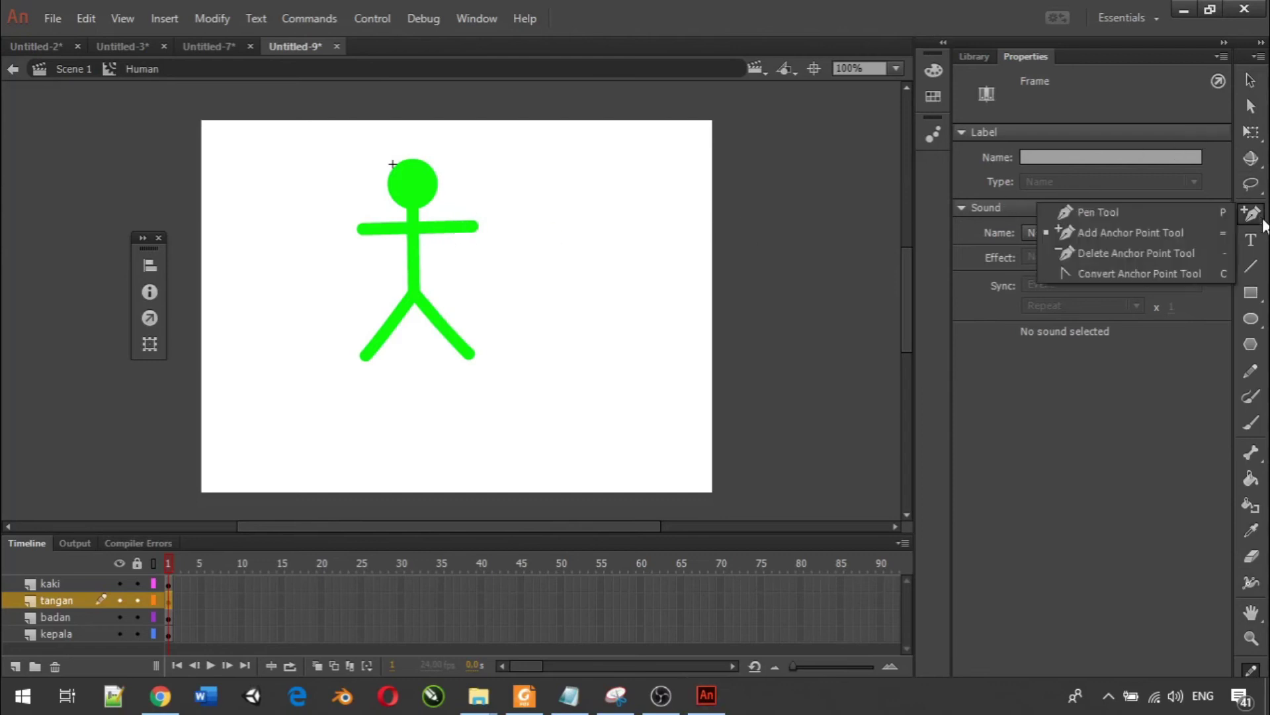
pyautogui.click(1204, 220)
pyautogui.press('p')
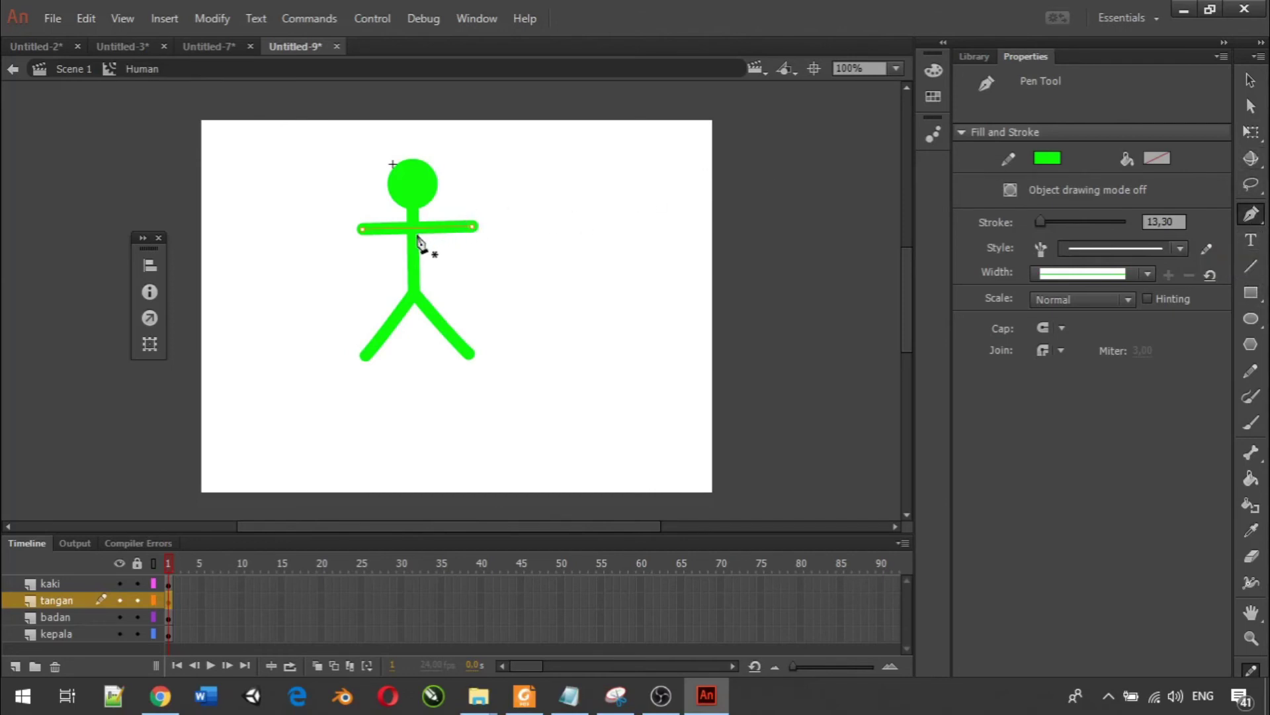
pyautogui.moveTo(1251, 214); pyautogui.dragTo(1181, 243)
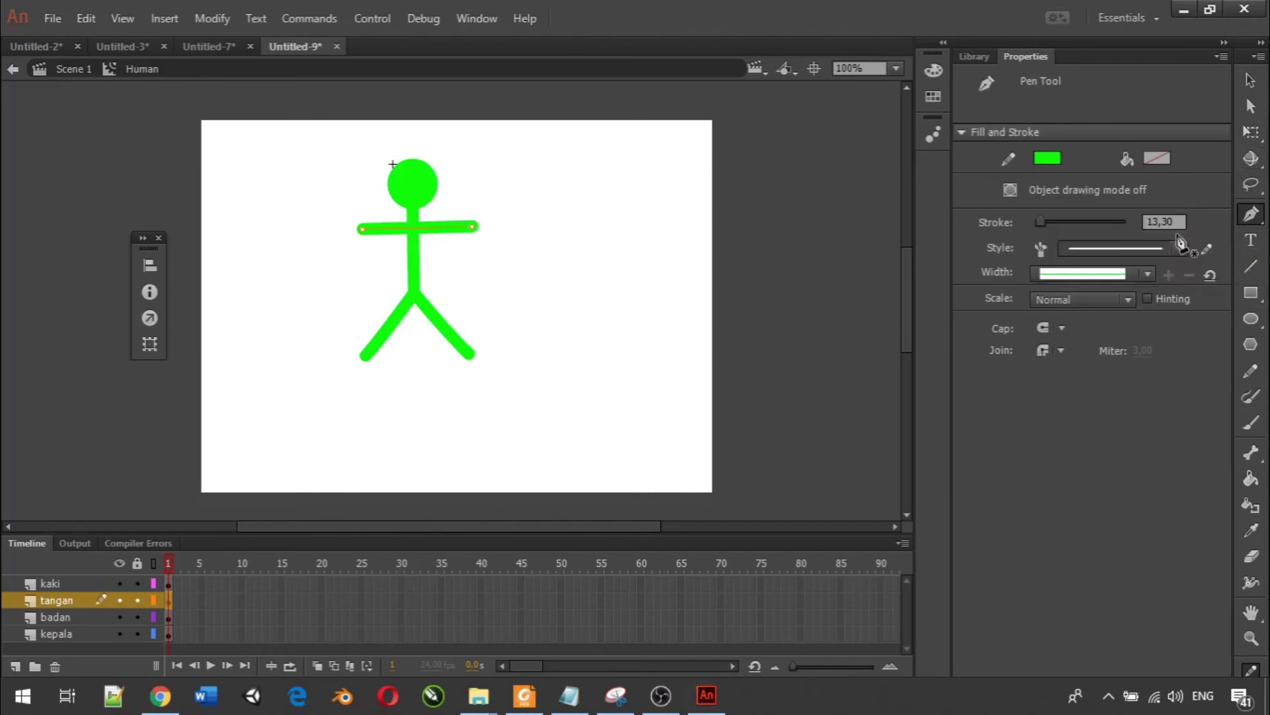
pyautogui.click(411, 228)
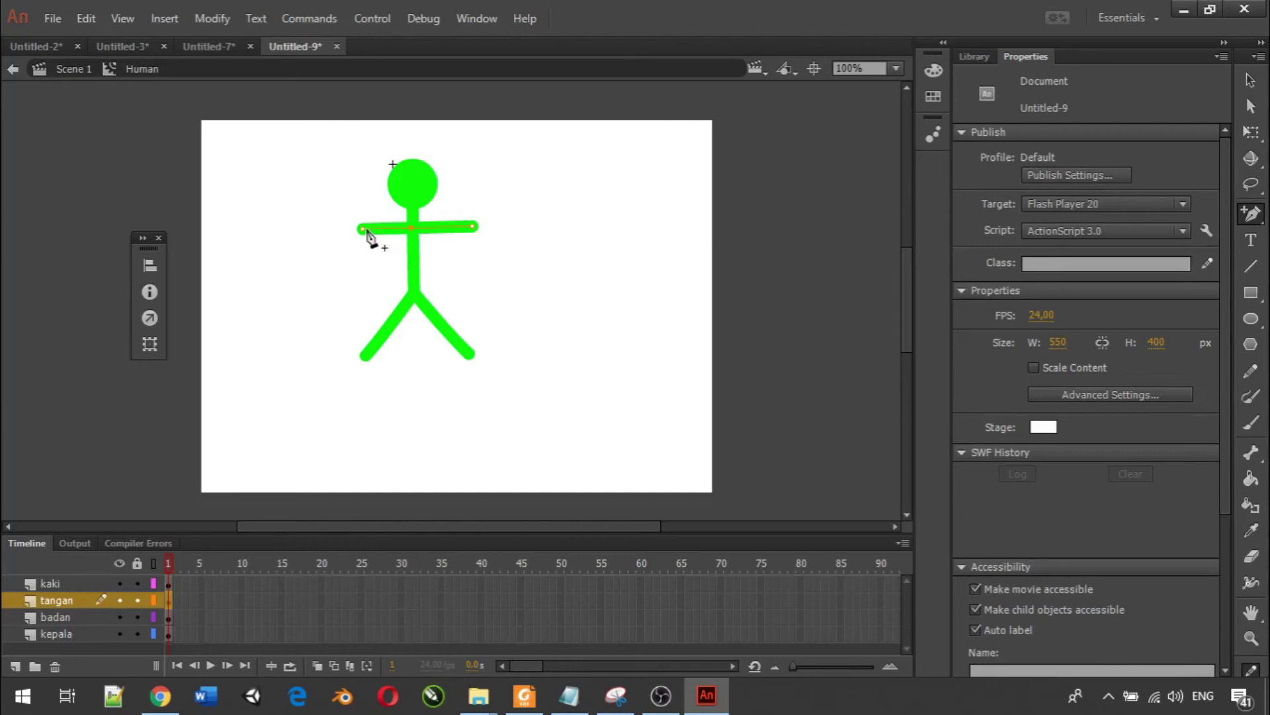
pyautogui.click(1250, 81)
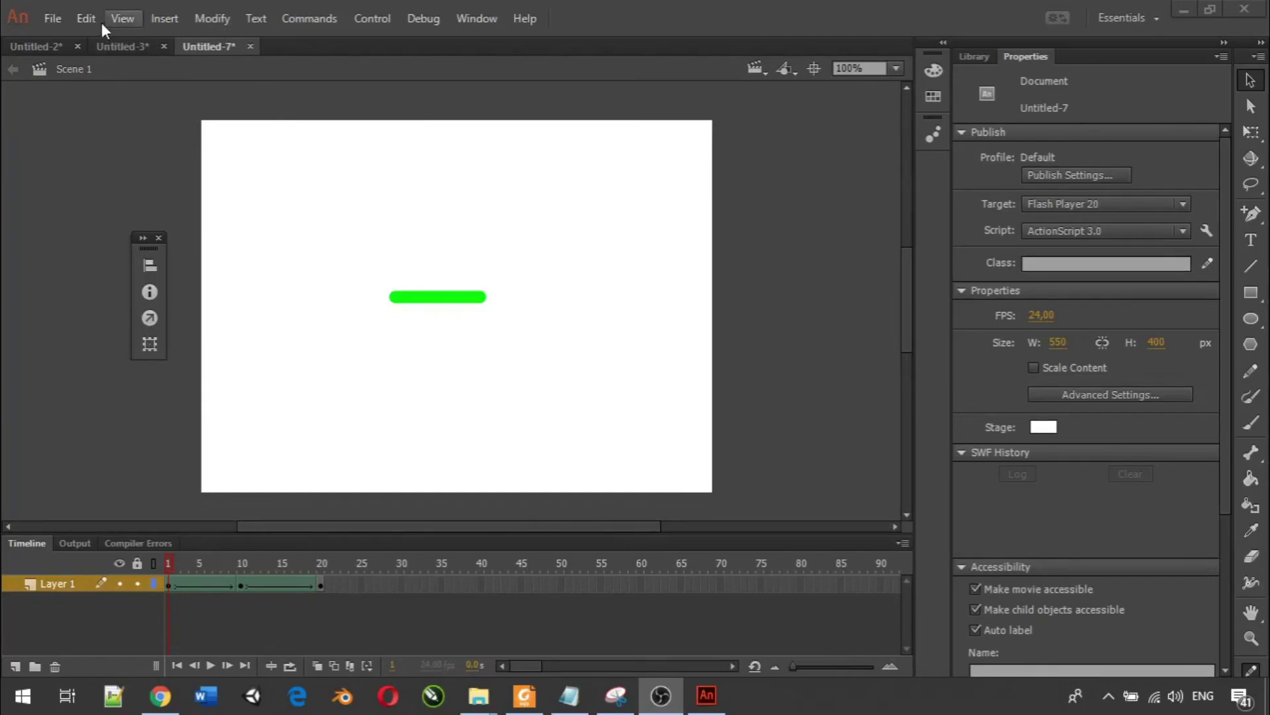
# Create a new blank ActionScript 3.0 document.
pyautogui.click(58, 17)
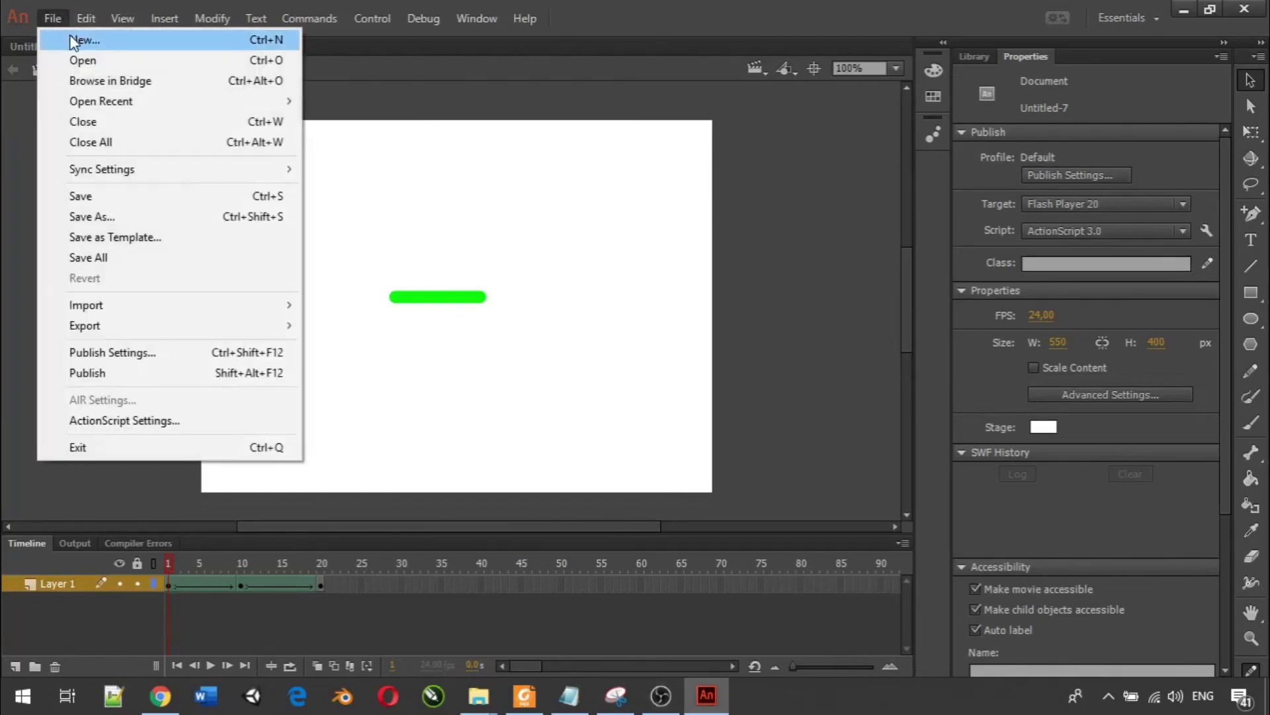
pyautogui.click(70, 36)
pyautogui.doubleClick(485, 301)
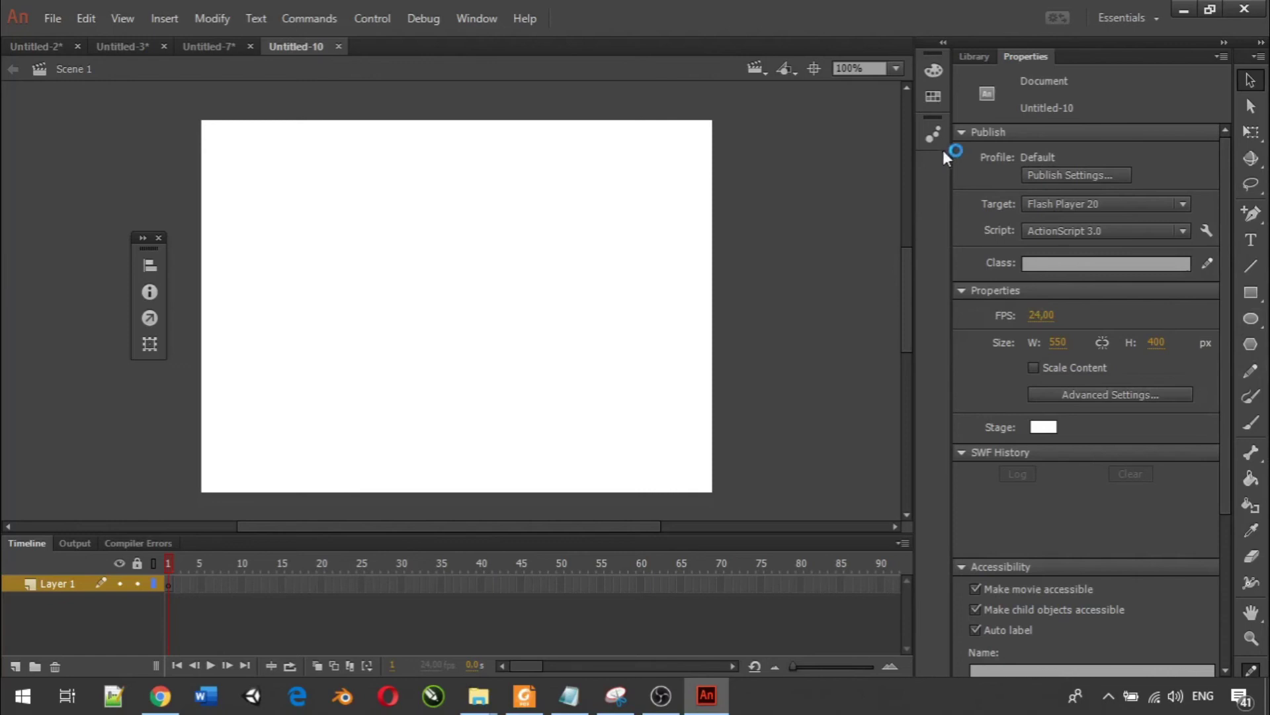
# Create a new movie clip symbol named Human in the document's library.
pyautogui.click(976, 57)
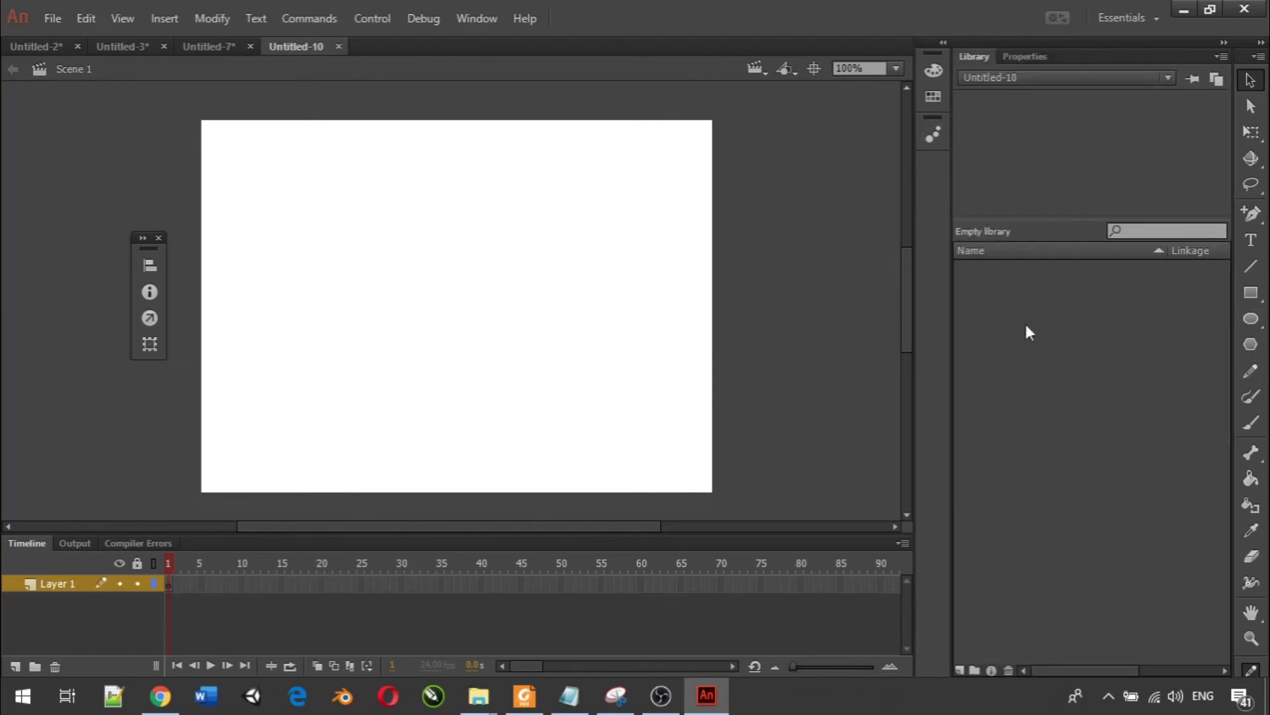
pyautogui.rightClick(1040, 348)
pyautogui.click(1116, 388)
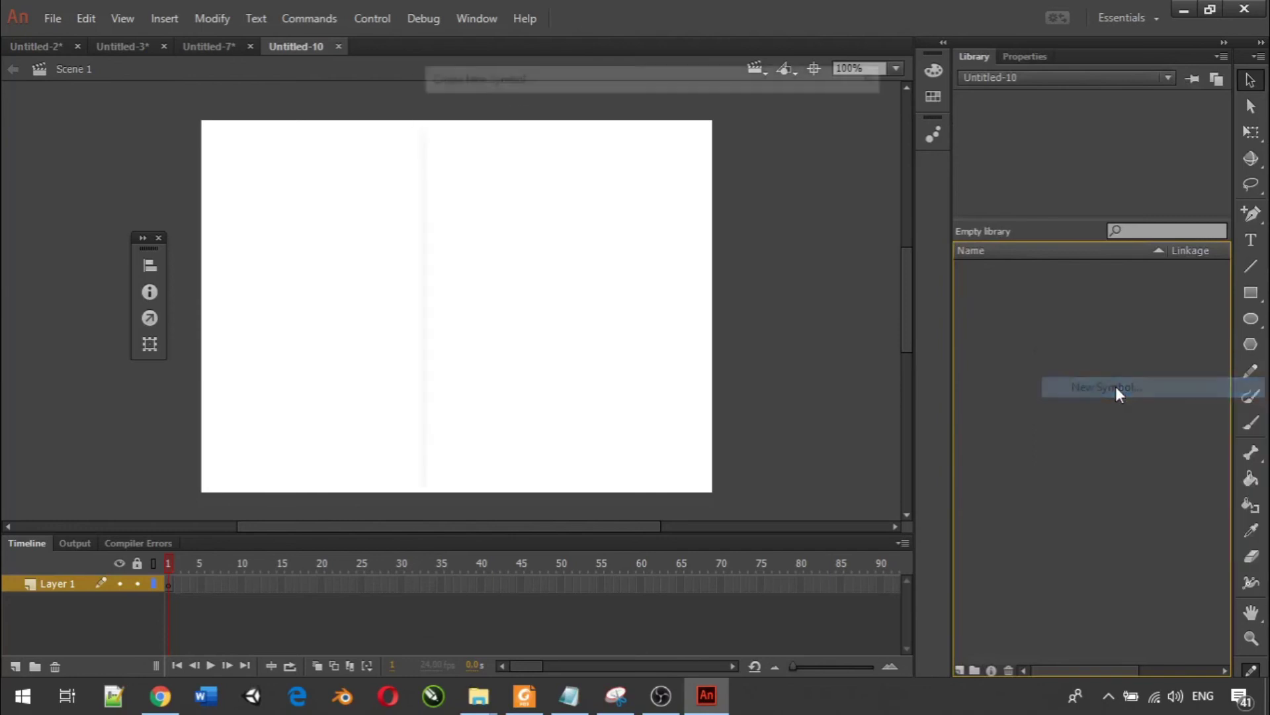
pyautogui.write('Hum')
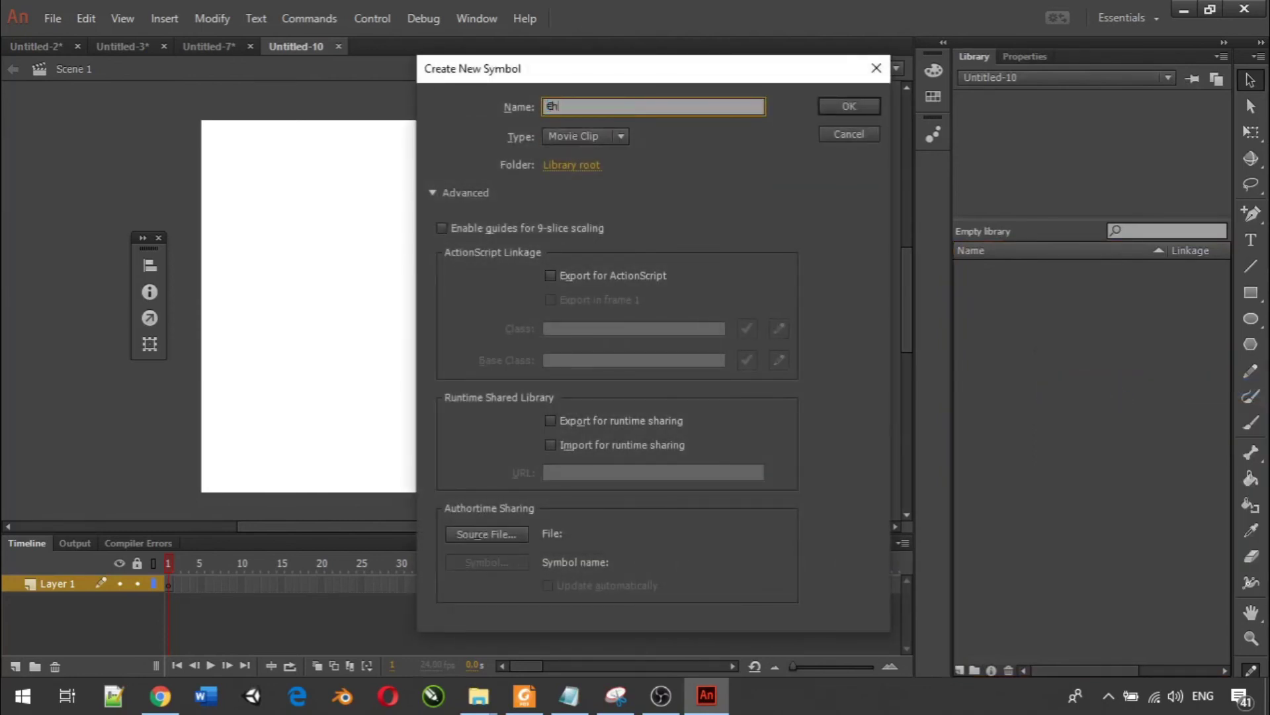
pyautogui.write('an')
pyautogui.click(849, 106)
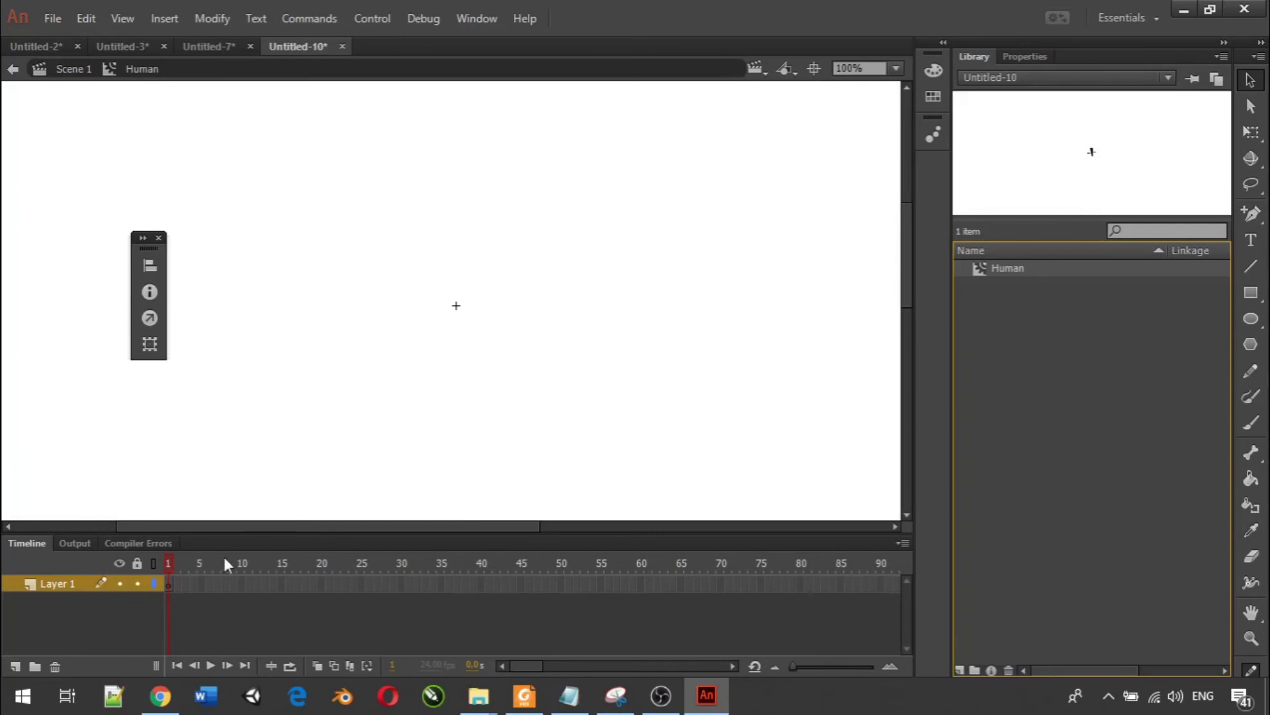
# Draw a small green circle above the symbol's registration point as the head and rename its layer kepala.
pyautogui.click(1252, 320)
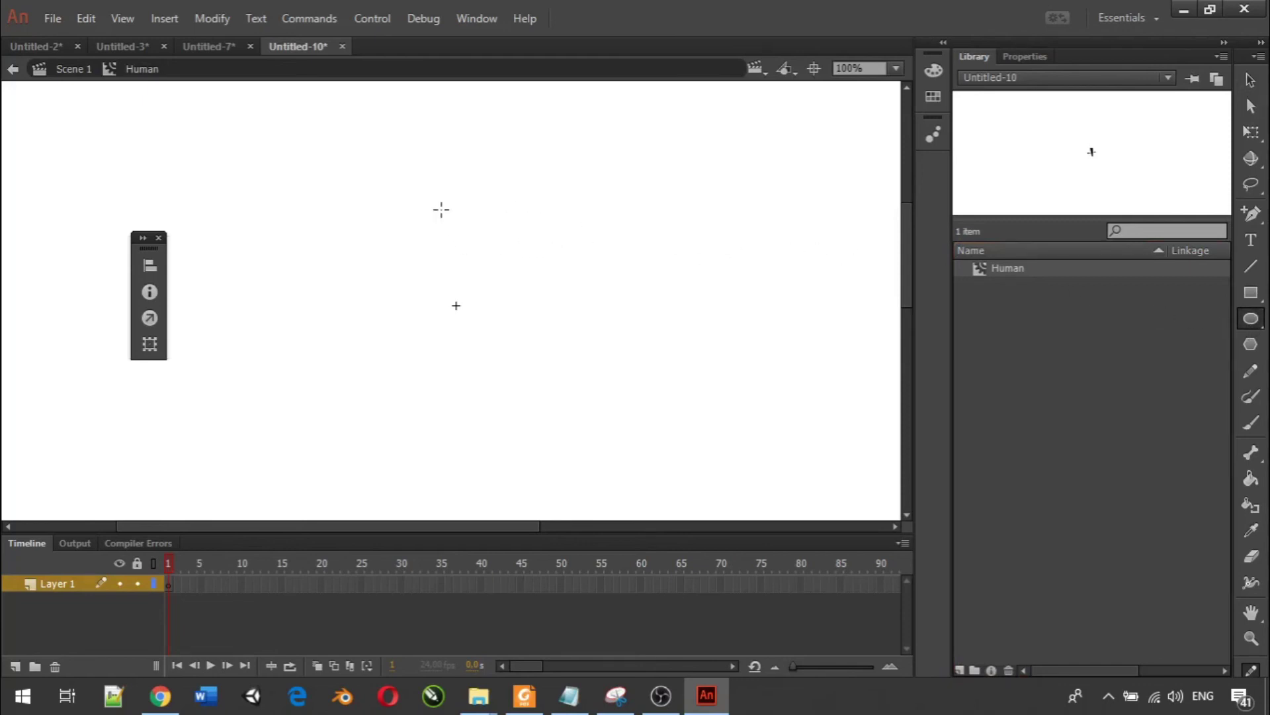
pyautogui.moveTo(436, 186); pyautogui.dragTo(482, 213)
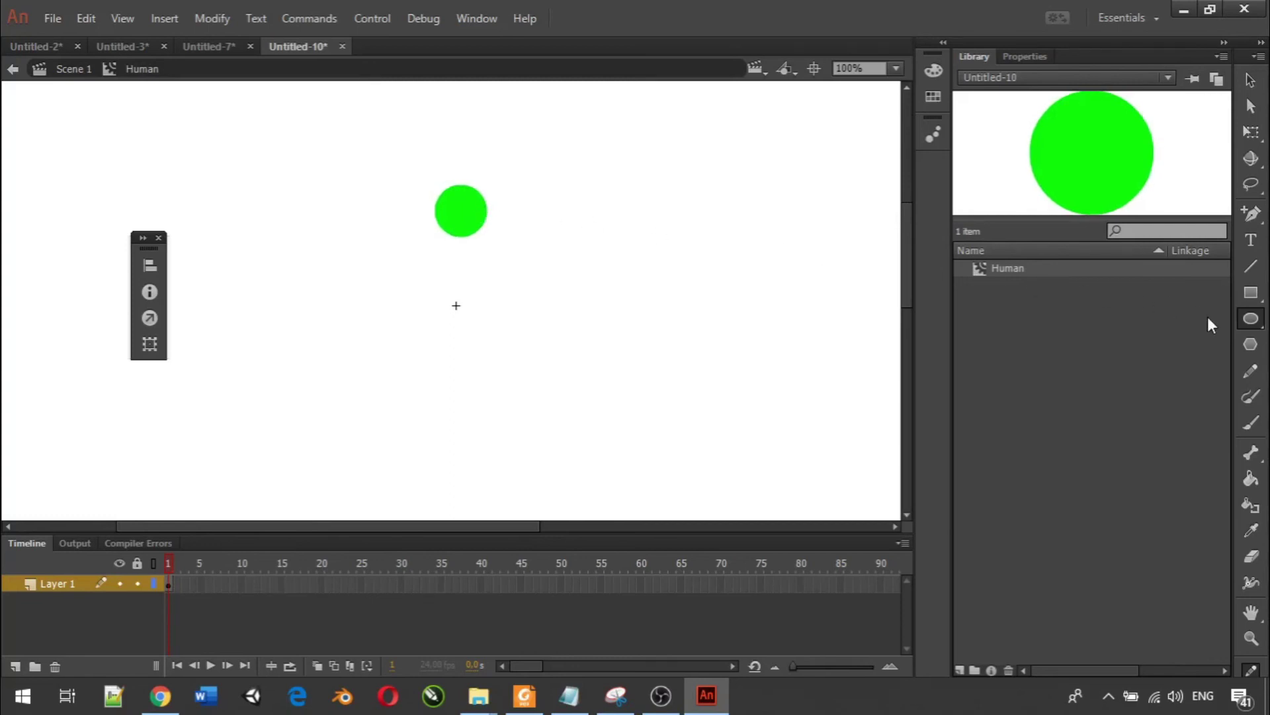
pyautogui.doubleClick(62, 583)
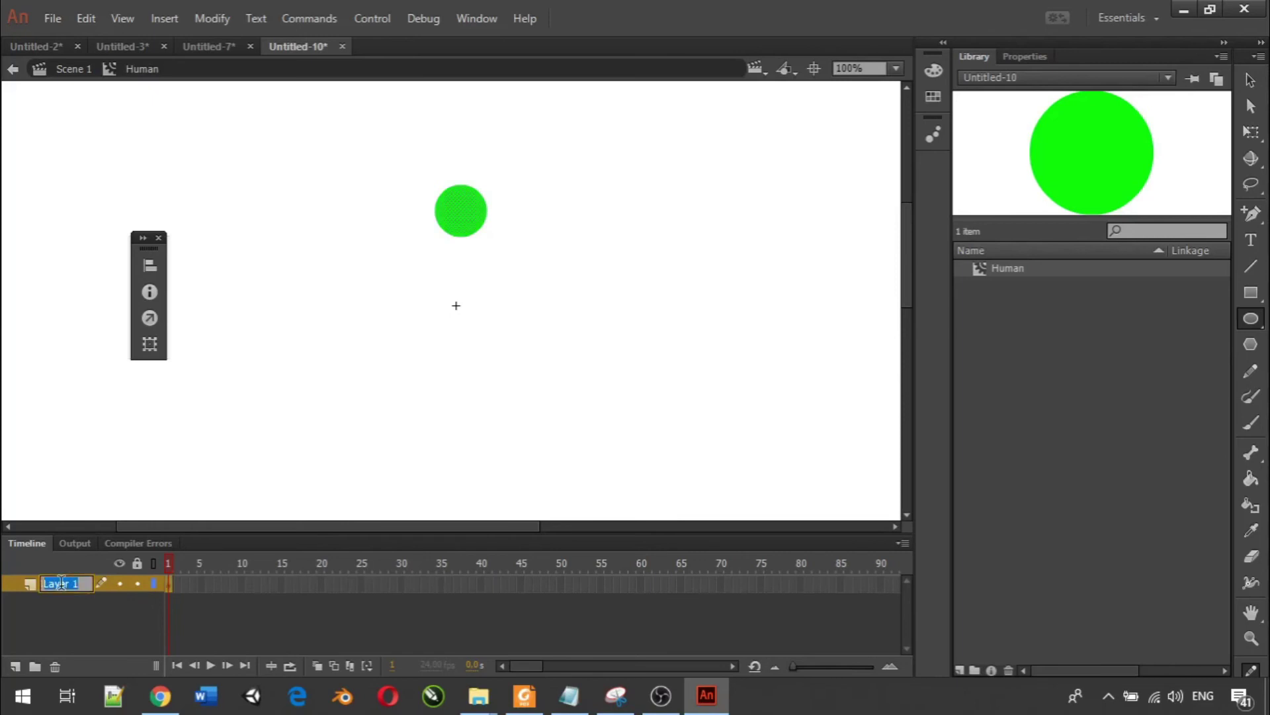
pyautogui.write('kepala')
pyautogui.press('Escape')
# Add a layer named badan and draw a vertical line from the head's lower edge to just past the registration point.
pyautogui.click(13, 665)
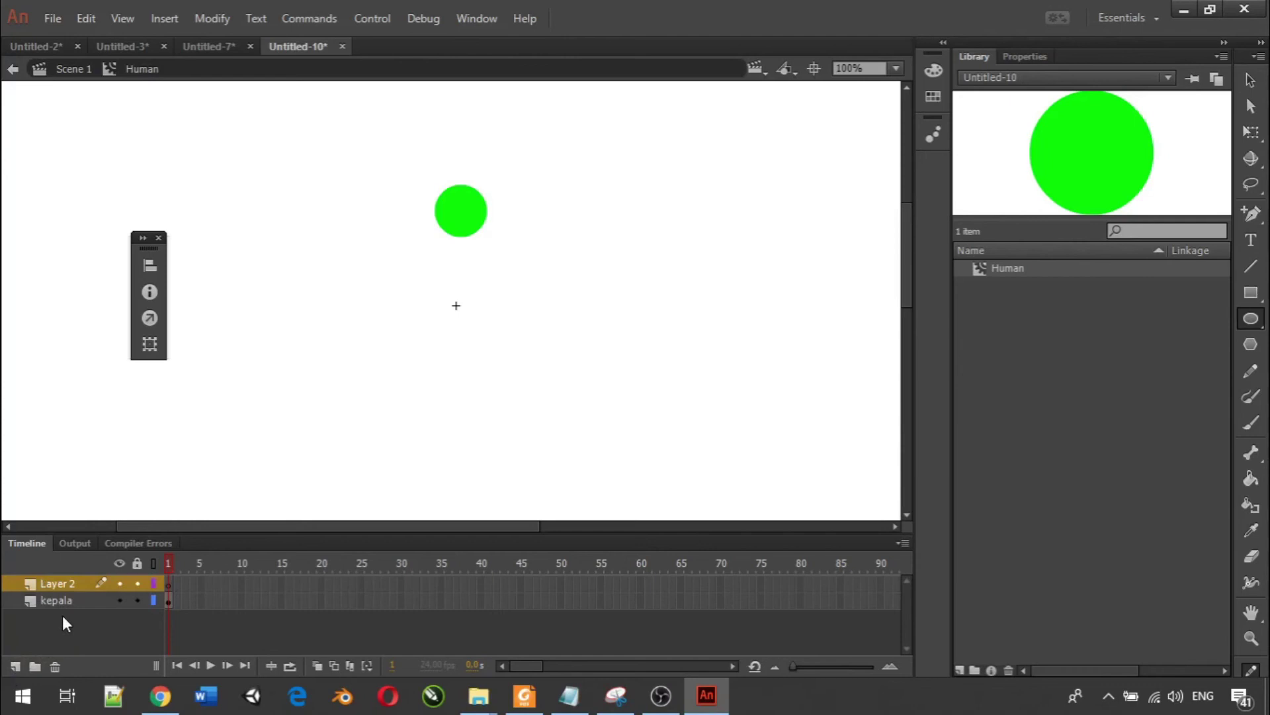
pyautogui.doubleClick(57, 581)
pyautogui.write('badan')
pyautogui.press('Return')
pyautogui.click(1260, 270)
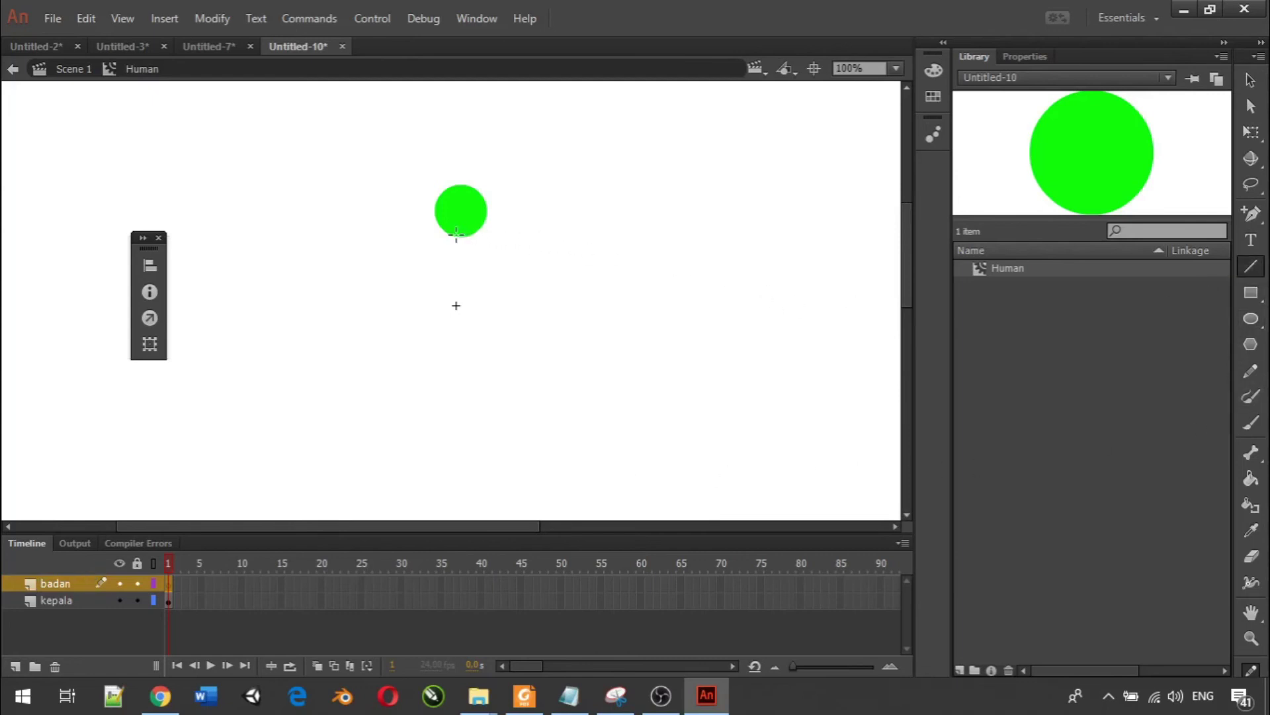
pyautogui.moveTo(456, 233); pyautogui.dragTo(457, 315)
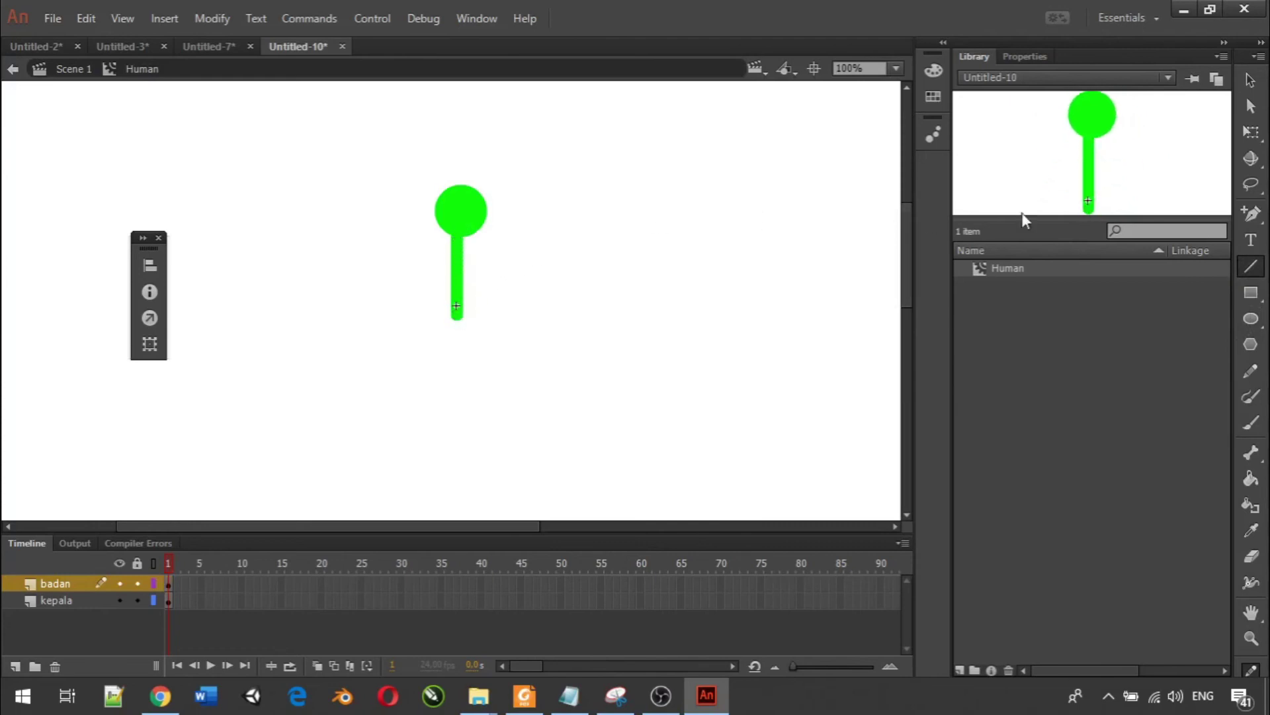
# Adjust the head circle on the kepala layer so it sits centred over the body line.
pyautogui.click(1251, 79)
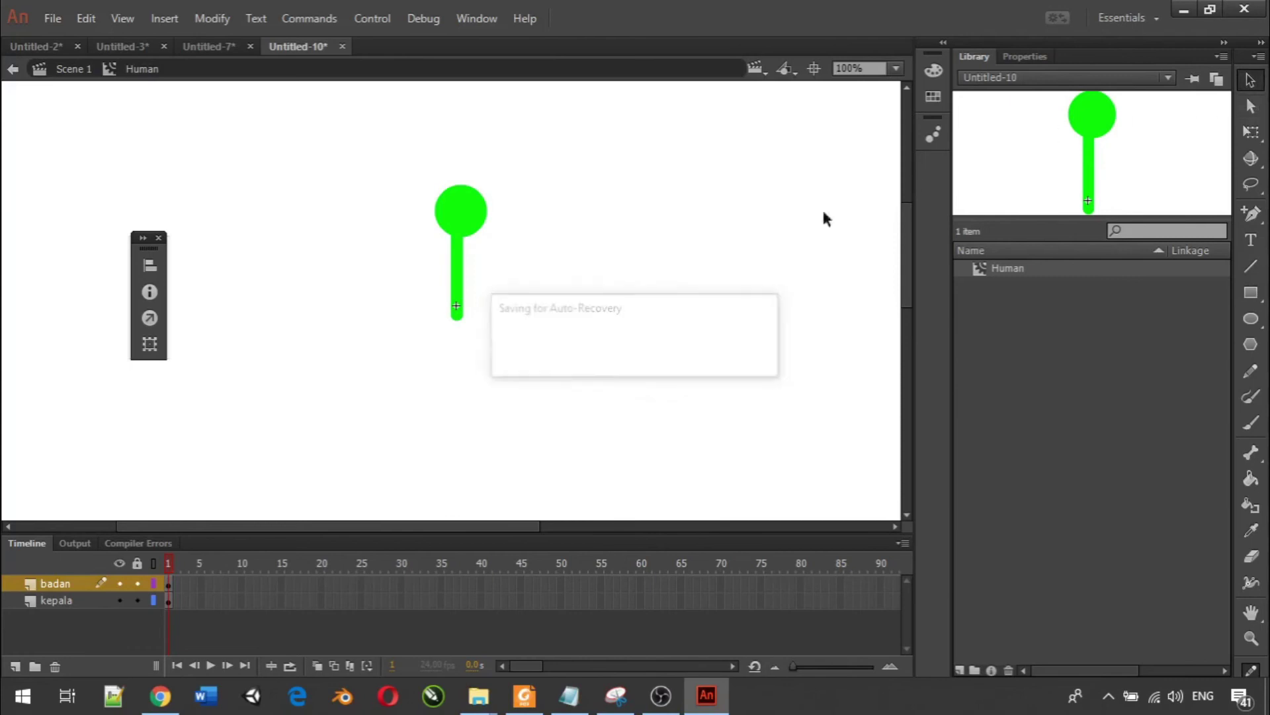
pyautogui.click(459, 284)
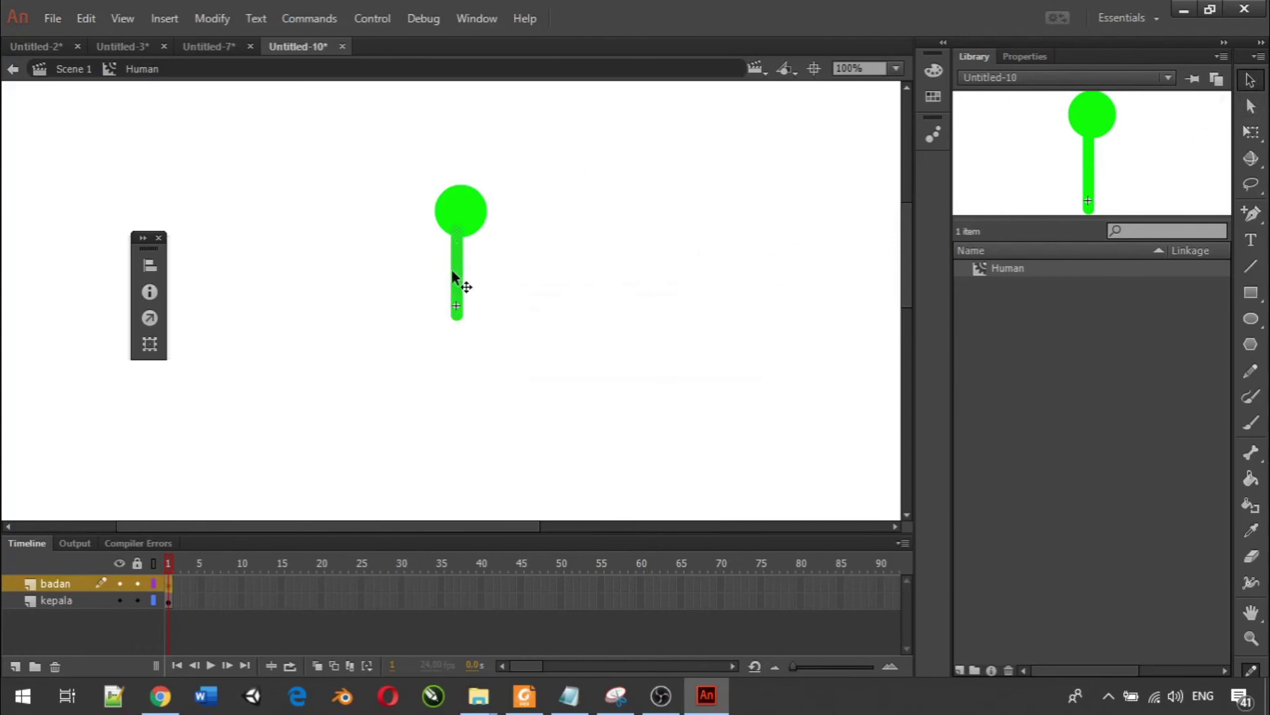
pyautogui.moveTo(461, 283)
pyautogui.mouseDown()
pyautogui.moveTo(475, 291)
pyautogui.moveTo(464, 275)
pyautogui.mouseUp()
pyautogui.click(72, 600)
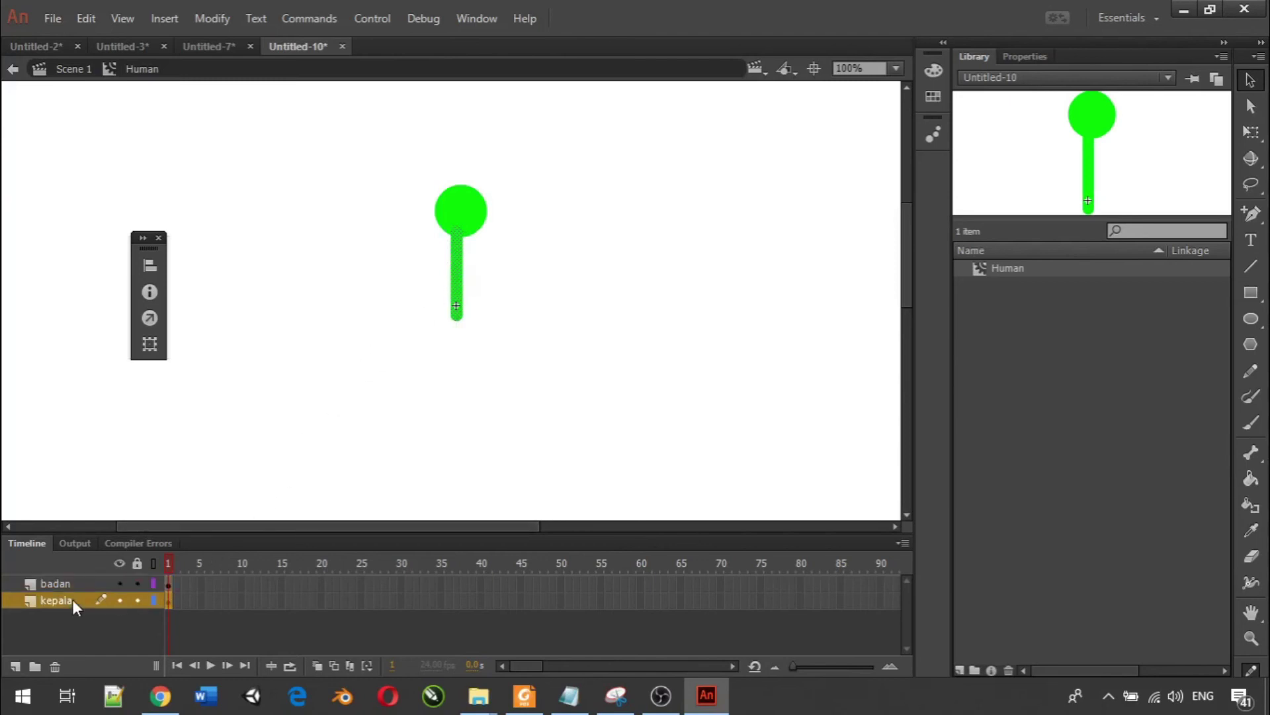
pyautogui.moveTo(459, 201); pyautogui.dragTo(452, 204)
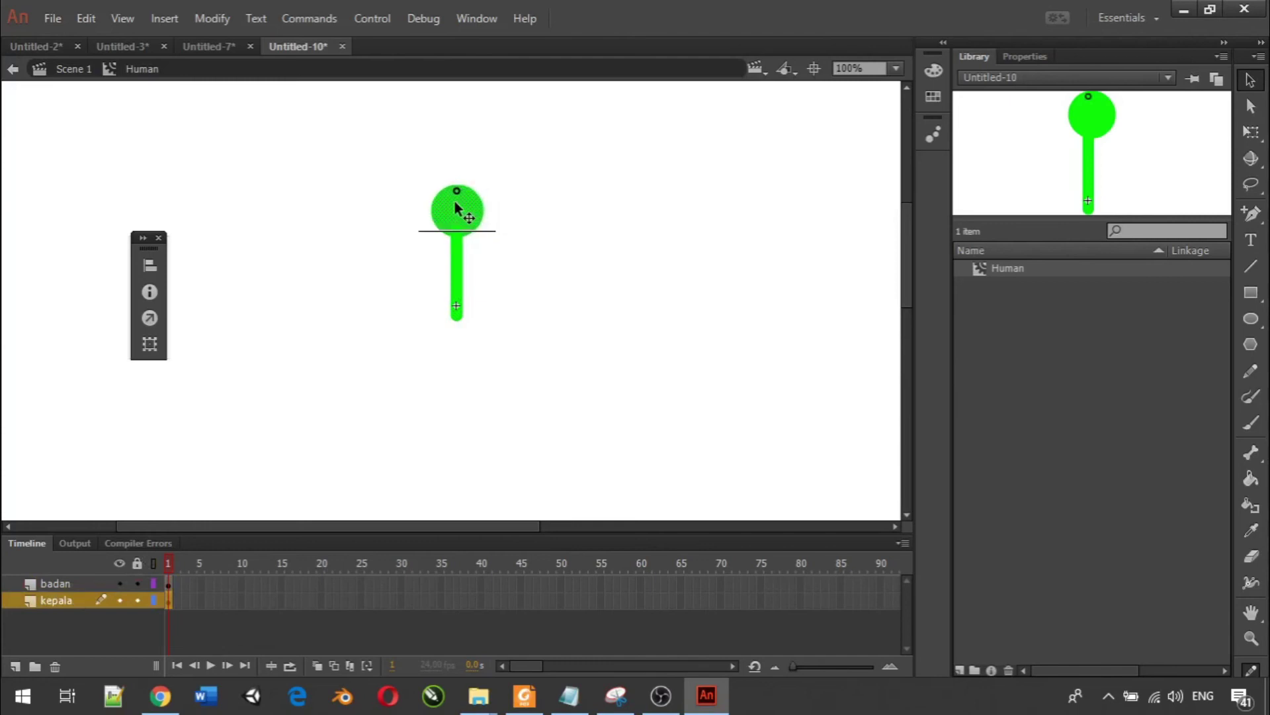
pyautogui.moveTo(454, 199); pyautogui.dragTo(454, 200)
pyautogui.click(549, 225)
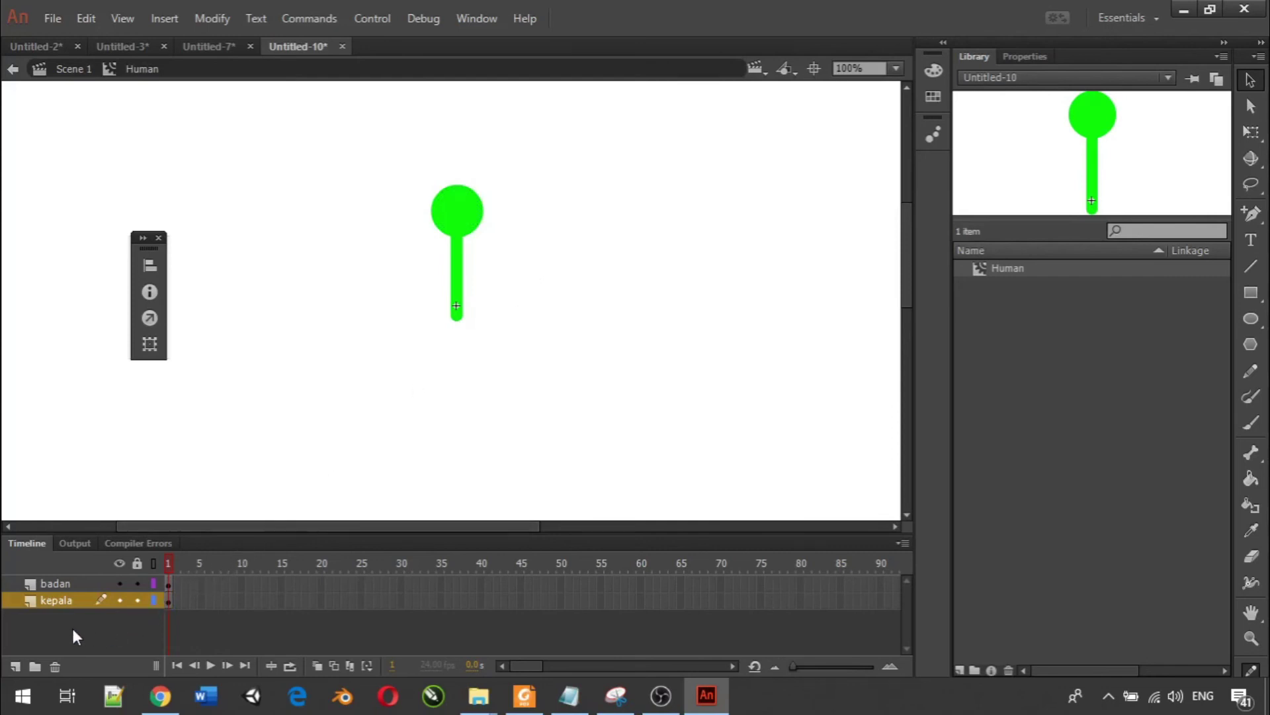
# Add a layer named tangan and draw a horizontal line across the body just below the head as the arms.
pyautogui.click(16, 666)
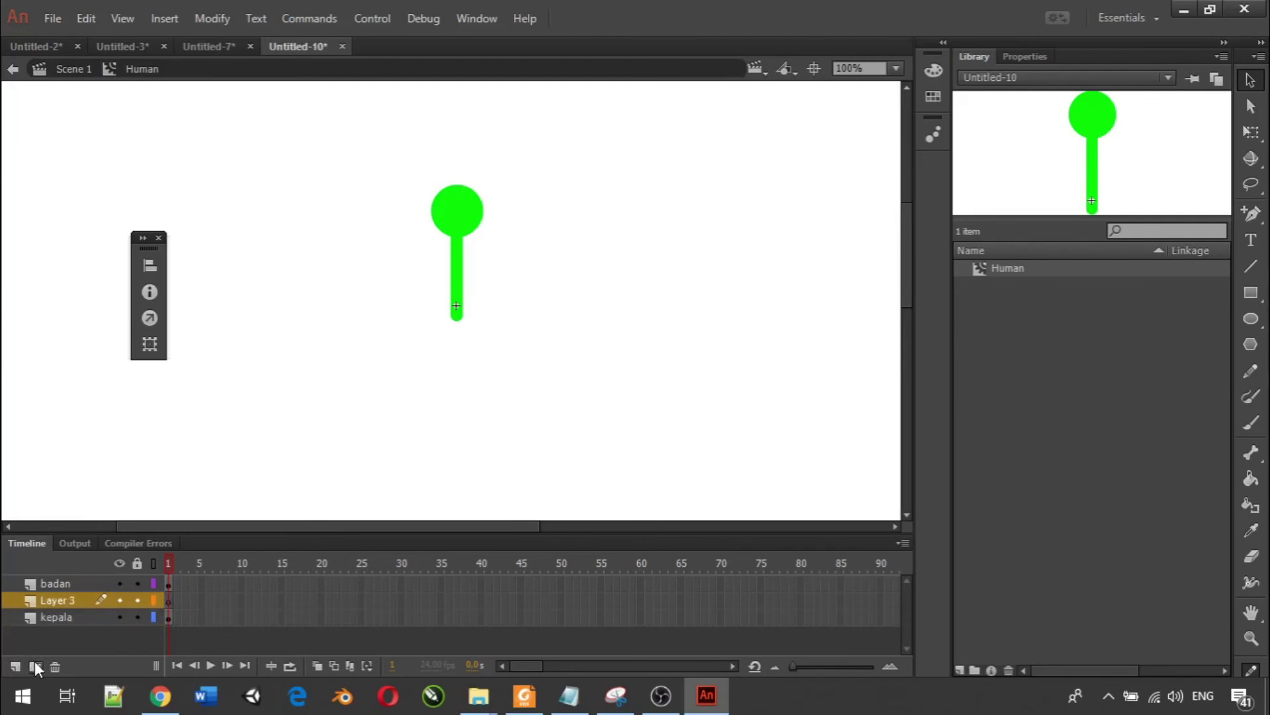
pyautogui.click(66, 600)
pyautogui.write('tangan')
pyautogui.click(1244, 268)
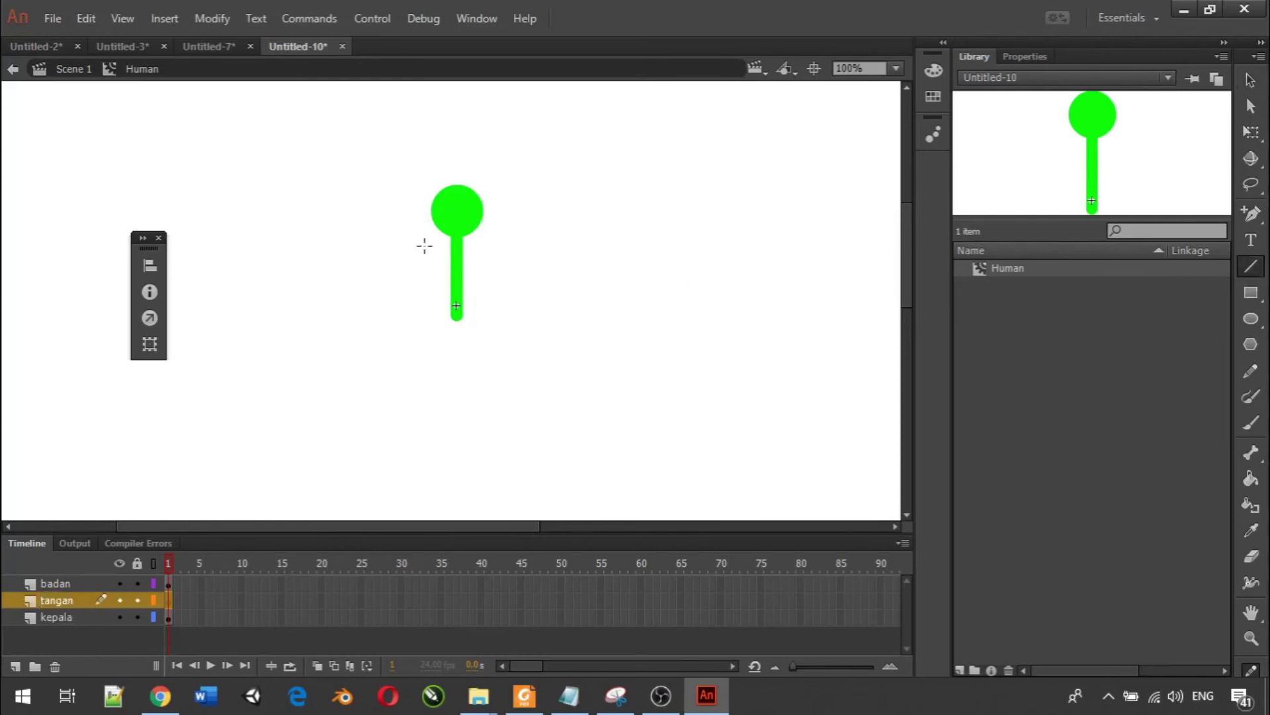
pyautogui.moveTo(401, 256)
pyautogui.mouseDown()
pyautogui.moveTo(483, 266)
pyautogui.moveTo(520, 255)
pyautogui.mouseUp()
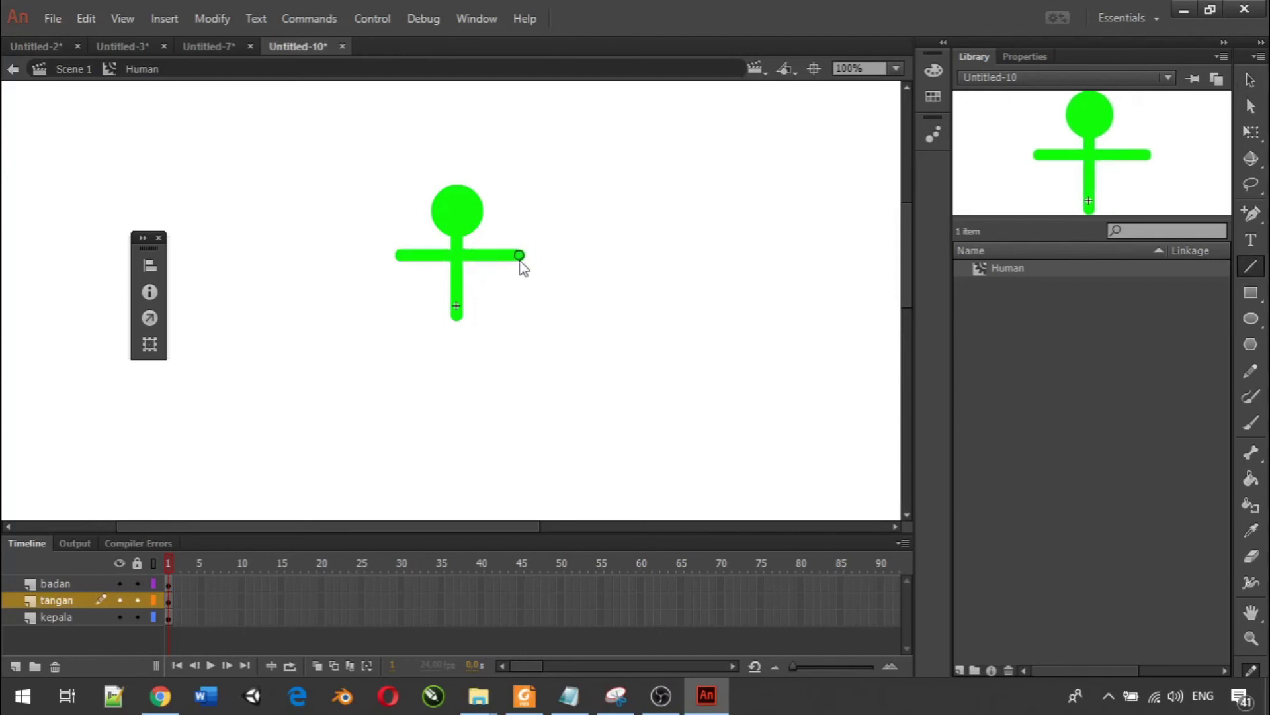
# Add a layer named kaki and draw a horizontal line across the body's lower end, about as wide as the arms.
pyautogui.click(15, 665)
pyautogui.doubleClick(67, 598)
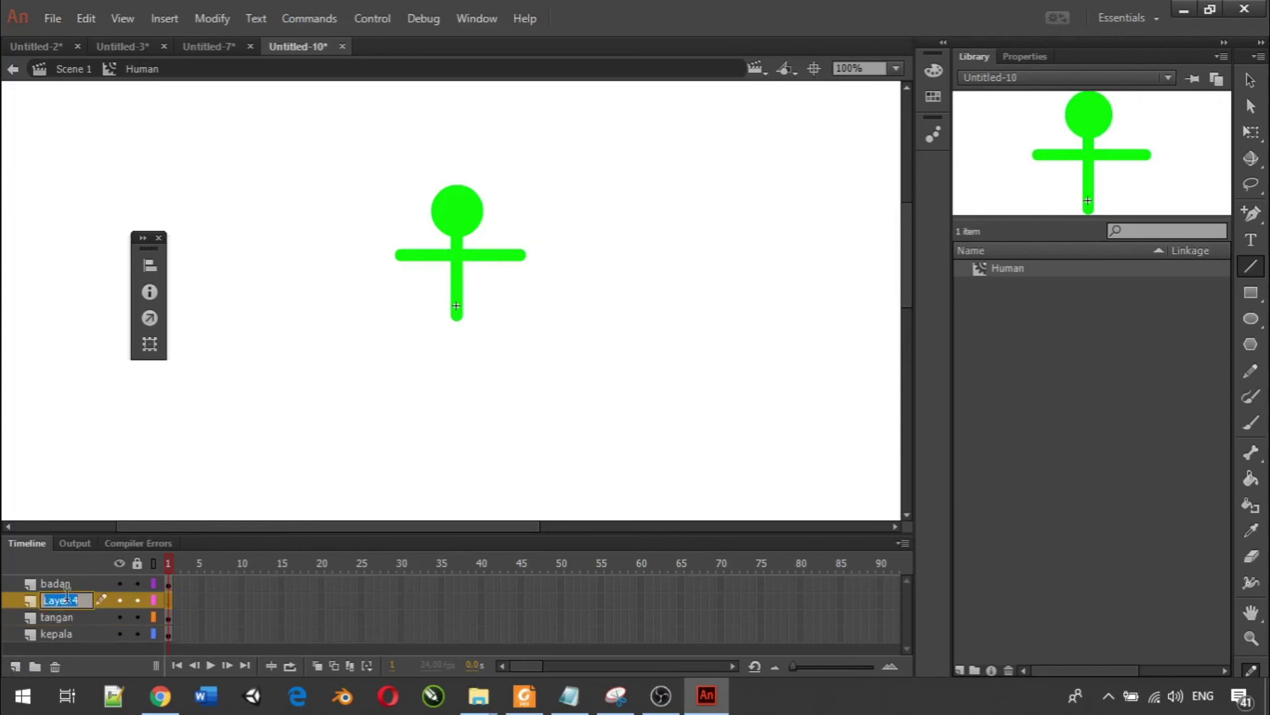
pyautogui.write('Kak')
pyautogui.press('BackSpace')
pyautogui.press('BackSpace')
pyautogui.press('BackSpace')
pyautogui.press('BackSpace')
pyautogui.write('kak')
pyautogui.moveTo(398, 321); pyautogui.dragTo(518, 323)
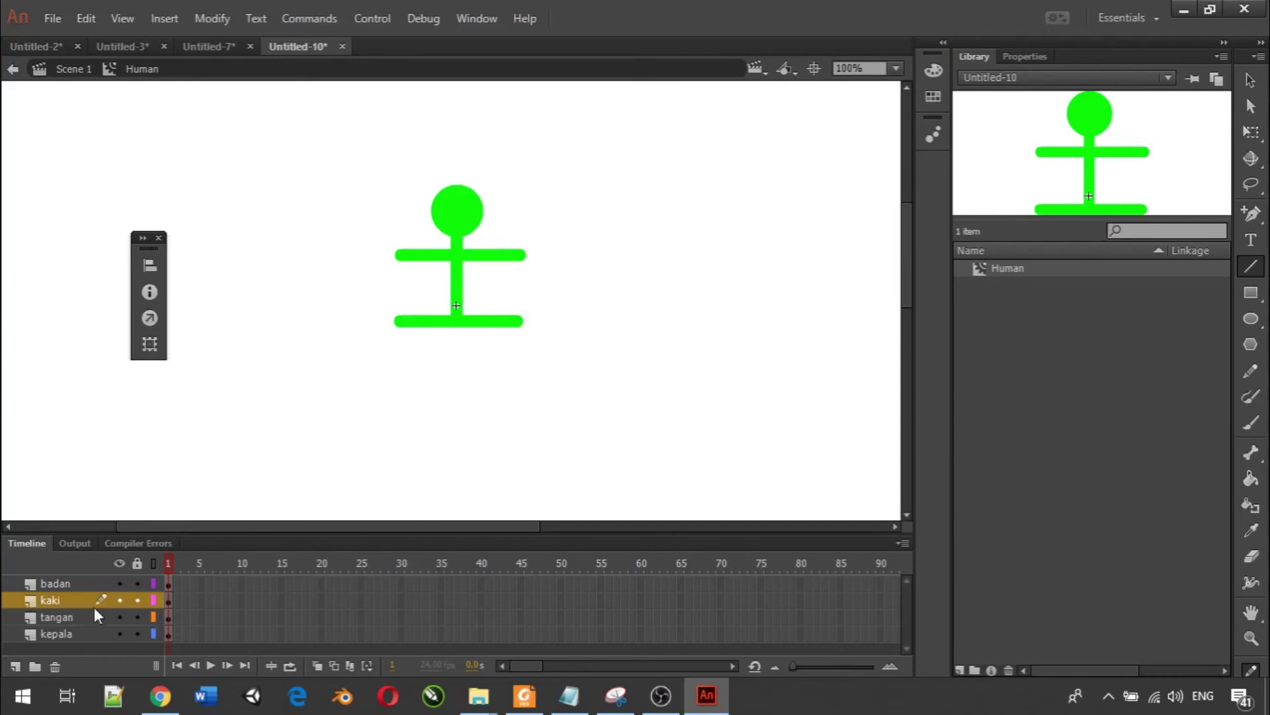
# Add an anchor point at the middle of the horizontal line on the kaki layer, where it meets the body.
pyautogui.click(57, 602)
pyautogui.click(1257, 222)
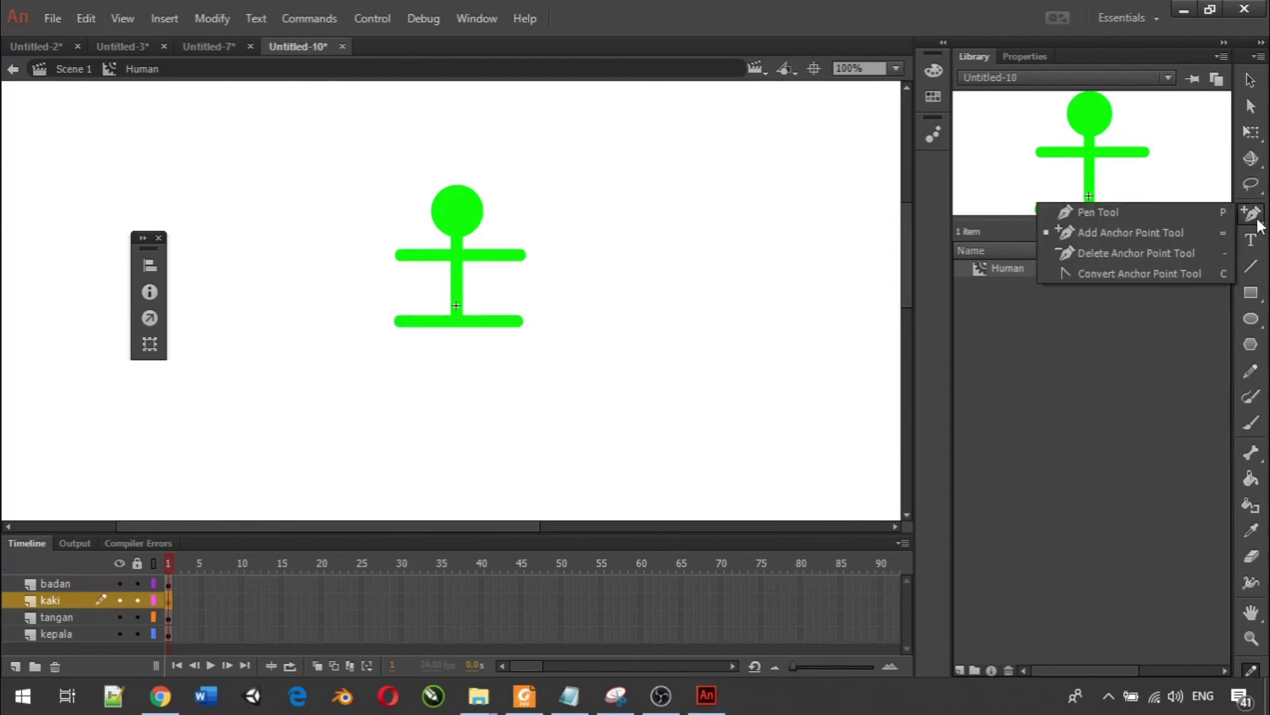
pyautogui.click(1173, 225)
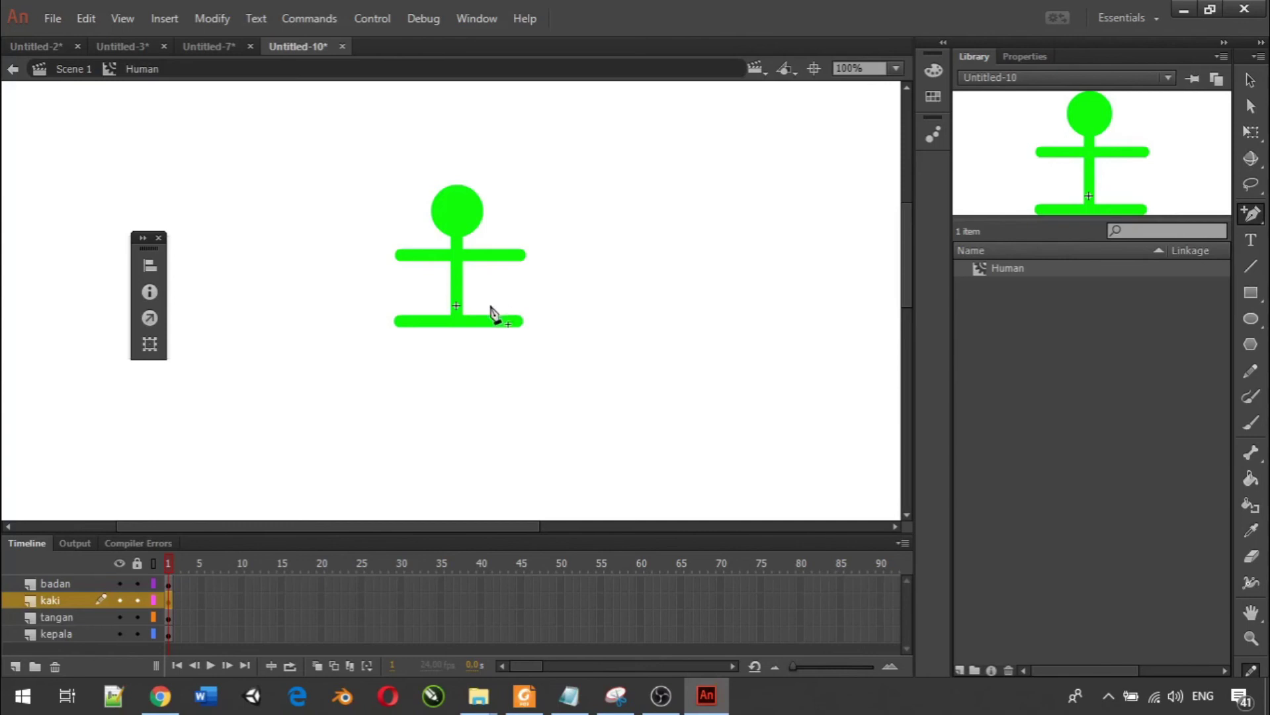
pyautogui.click(455, 322)
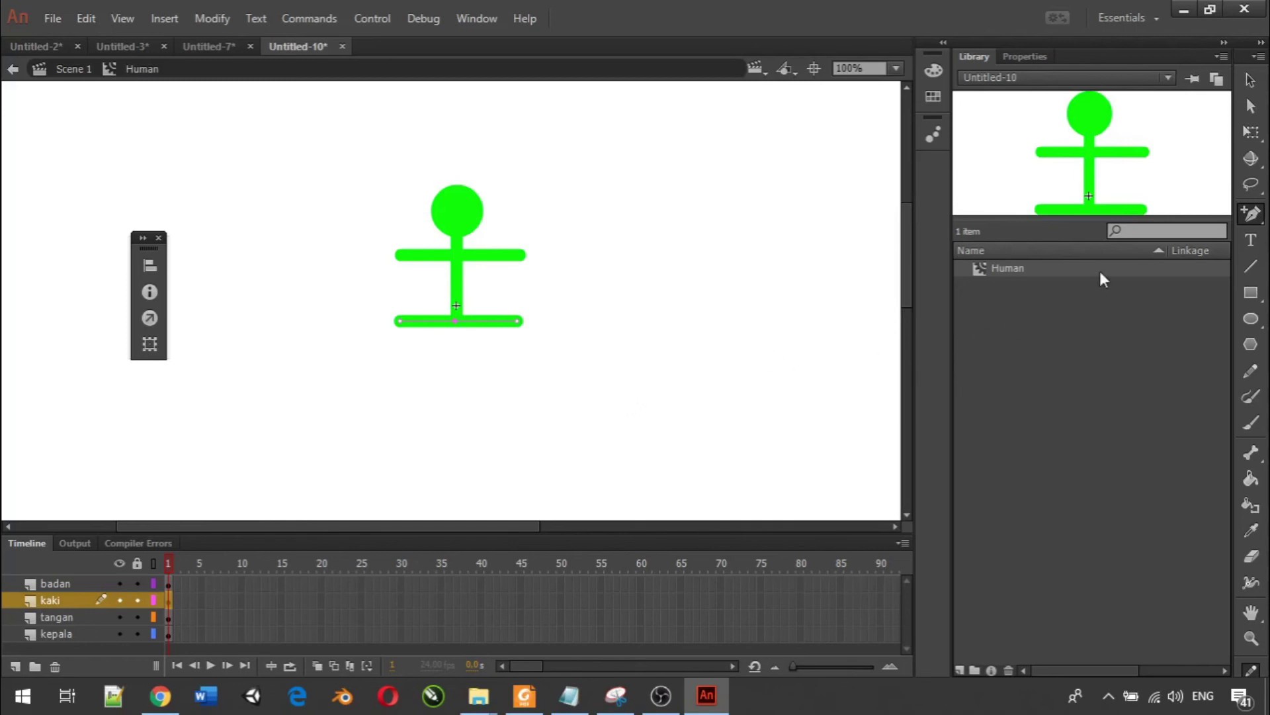
# Lower both ends of the kaki line with the Subselection tool, keeping the middle anchor in place to form two slanted legs.
pyautogui.click(1251, 106)
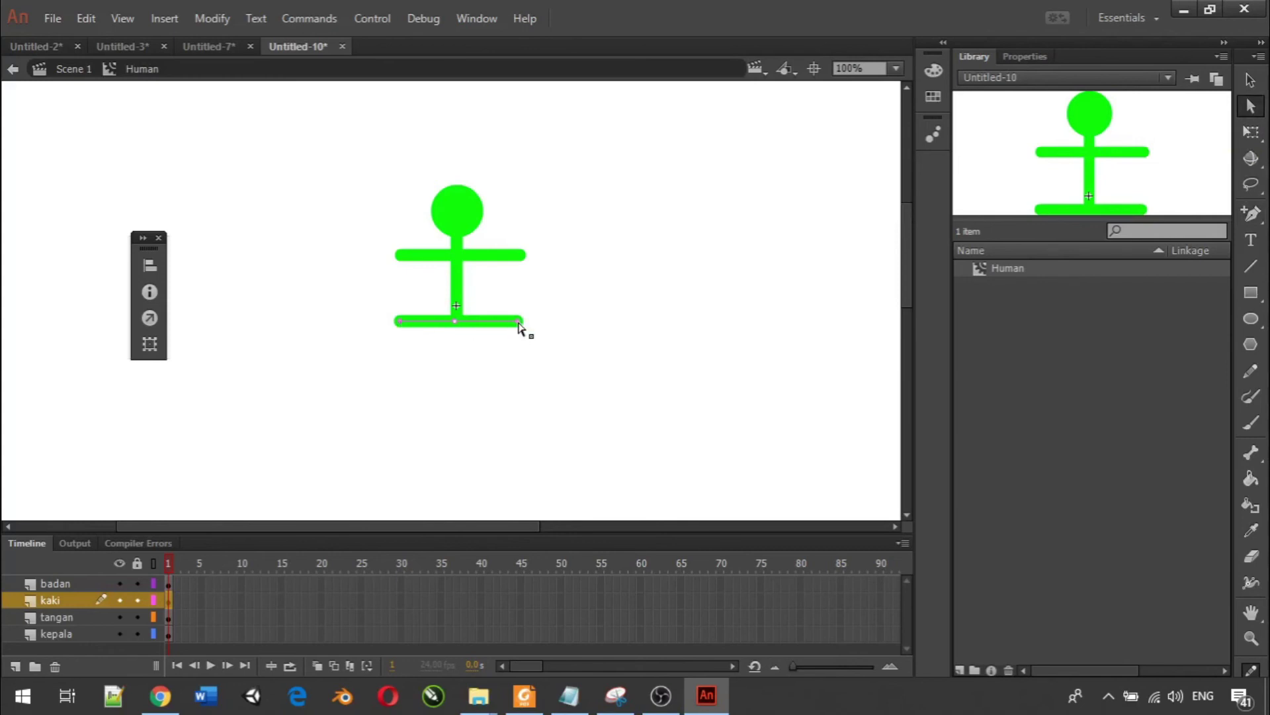
pyautogui.hotkey('shift', 'Down')
pyautogui.hotkey('shift', 'Down')
pyautogui.hotkey('shift', 'Down')
pyautogui.hotkey('shift', 'Down')
pyautogui.hotkey('shift', 'Down')
pyautogui.hotkey('shift', 'Down')
pyautogui.hotkey('shift', 'Down')
pyautogui.hotkey('shift', 'Down')
pyautogui.hotkey('shift', 'Down')
pyautogui.hotkey('shift', 'Down')
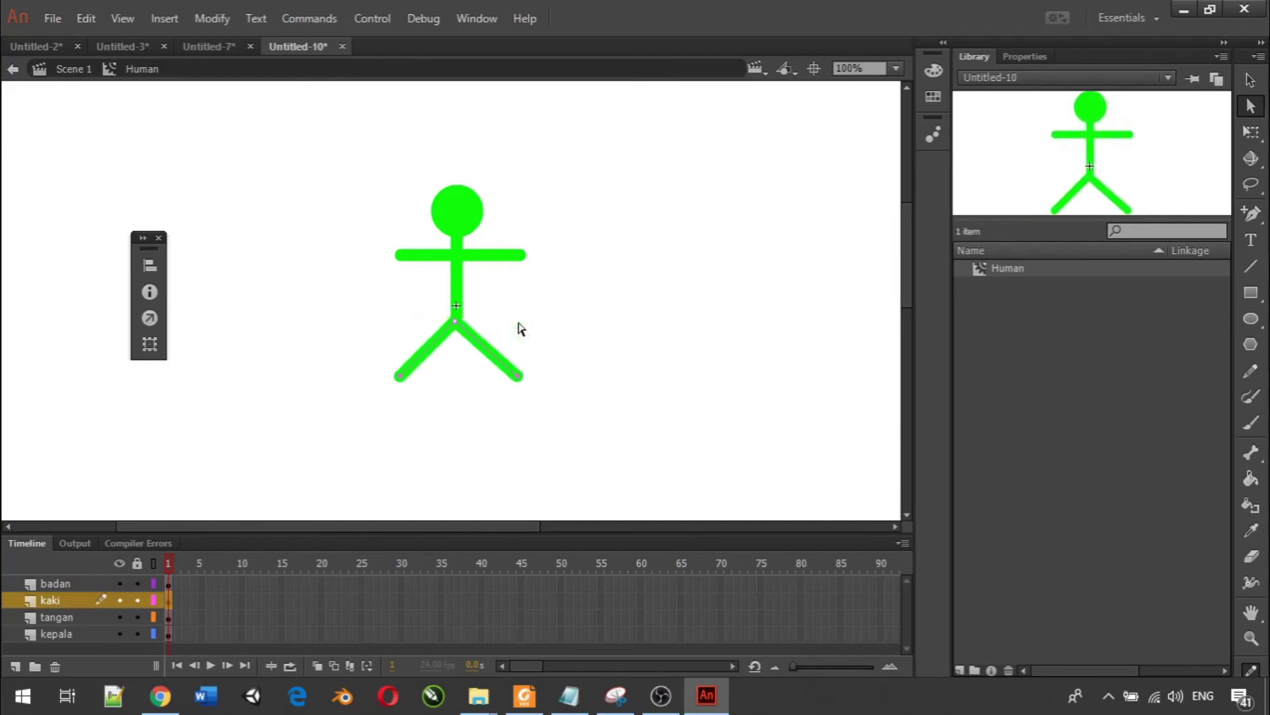
pyautogui.hotkey('shift', 'Up')
pyautogui.hotkey('shift', 'Up')
# Move both feet inward so the legs stand closer together beneath the body.
pyautogui.click(510, 382)
pyautogui.click(508, 381)
pyautogui.click(573, 388)
pyautogui.click(519, 380)
pyautogui.moveTo(520, 382); pyautogui.dragTo(498, 378)
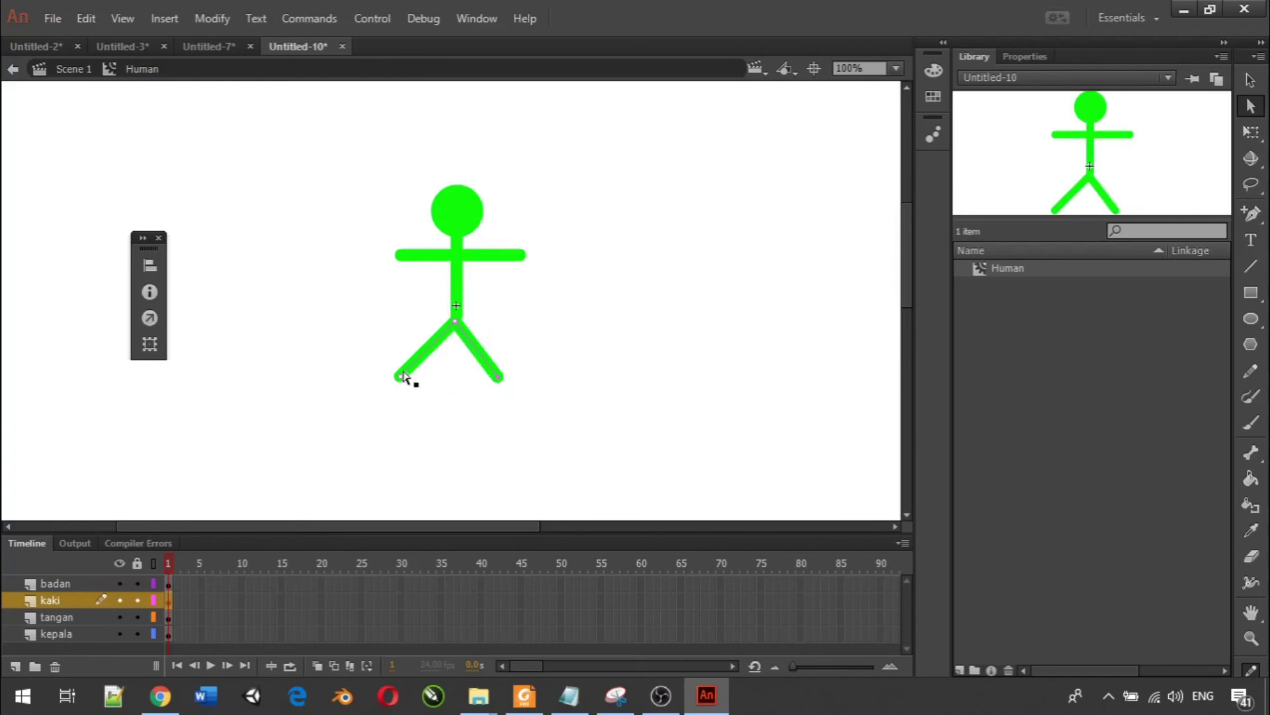
pyautogui.moveTo(400, 378); pyautogui.dragTo(417, 379)
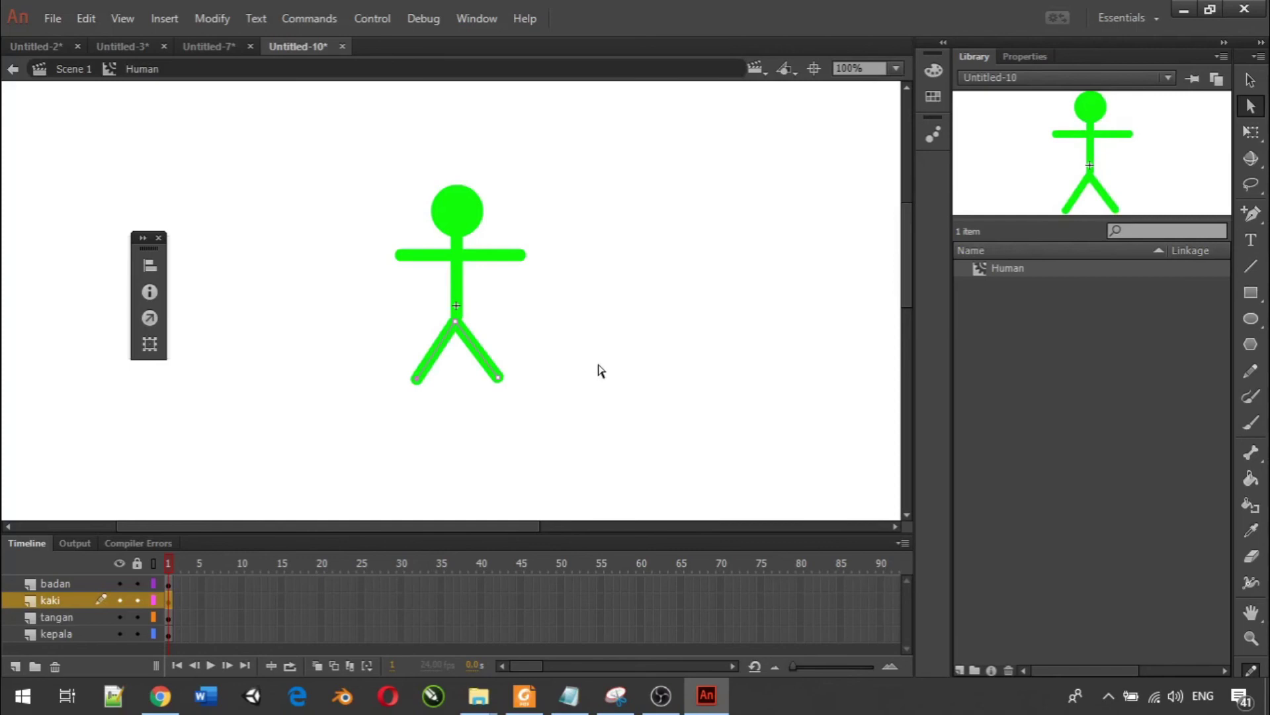
# Shorten the arm line on the tangan layer by pulling both of its ends inward.
pyautogui.click(521, 258)
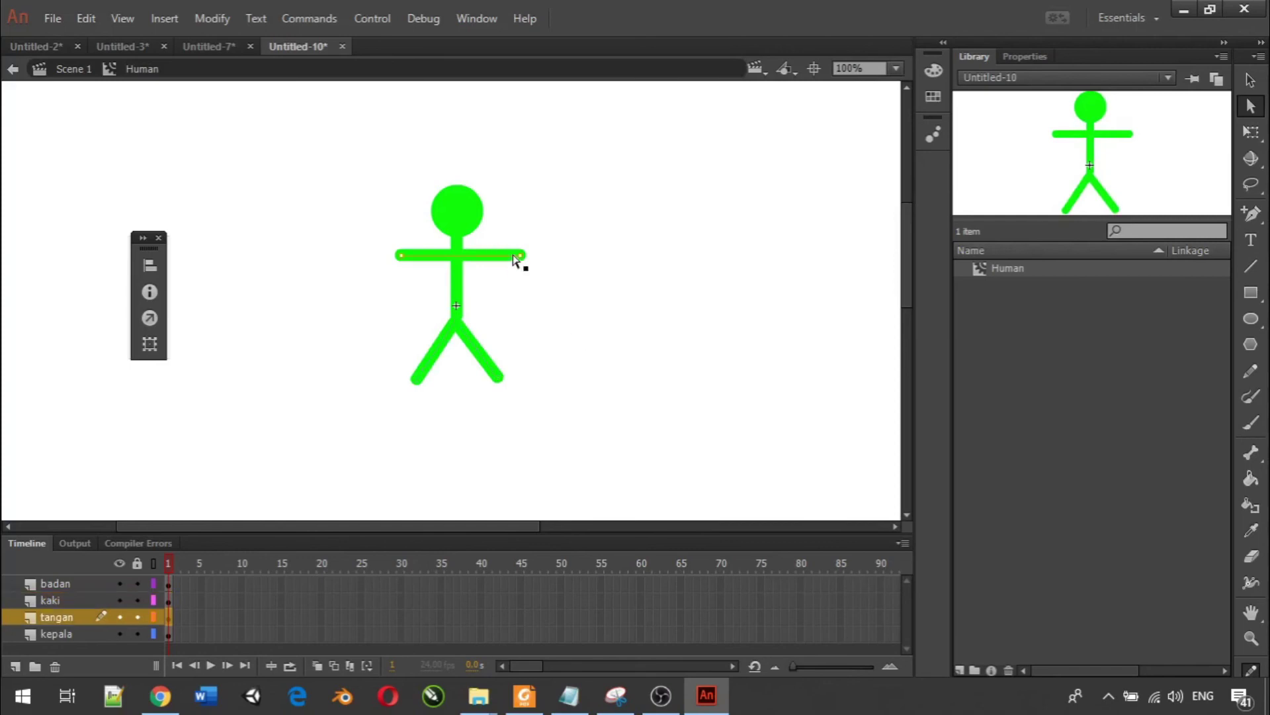
pyautogui.moveTo(522, 259); pyautogui.dragTo(504, 258)
pyautogui.moveTo(401, 256); pyautogui.dragTo(408, 256)
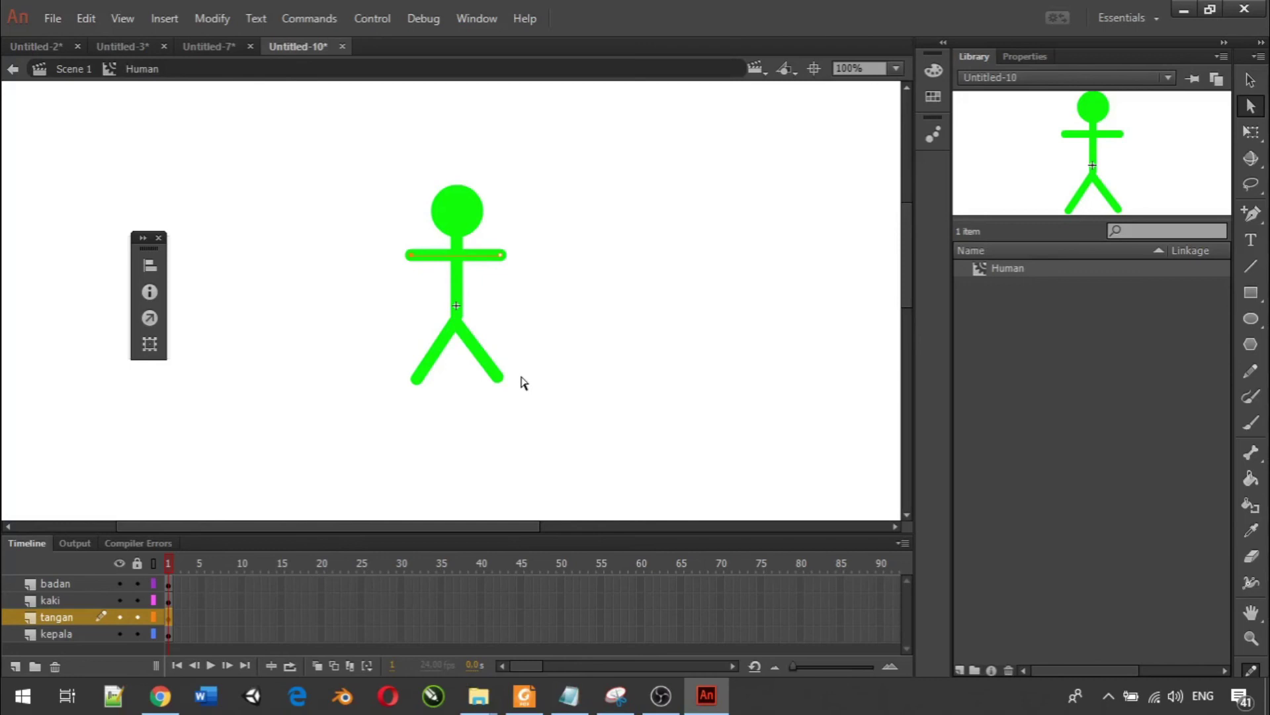
# Insert keyframes at frame 5 on the badan, kaki, tangan and kepala layers.
pyautogui.click(208, 585)
pyautogui.click(198, 585)
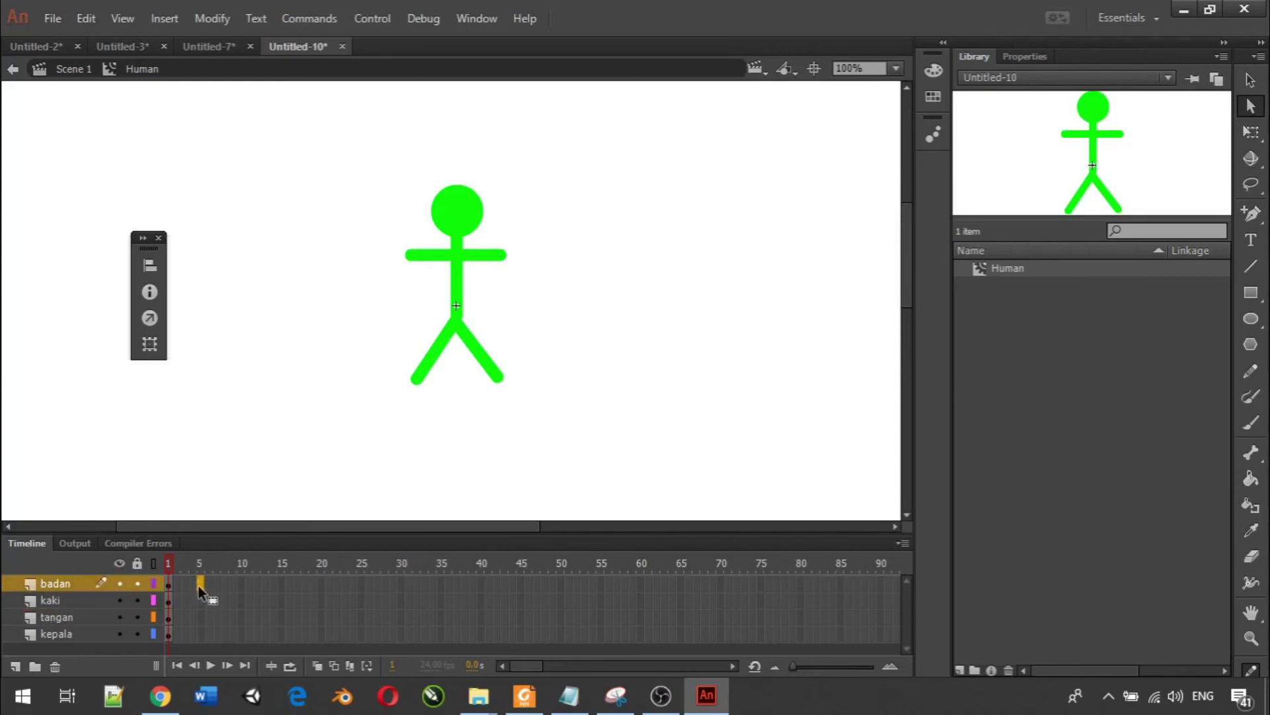
pyautogui.rightClick(200, 586)
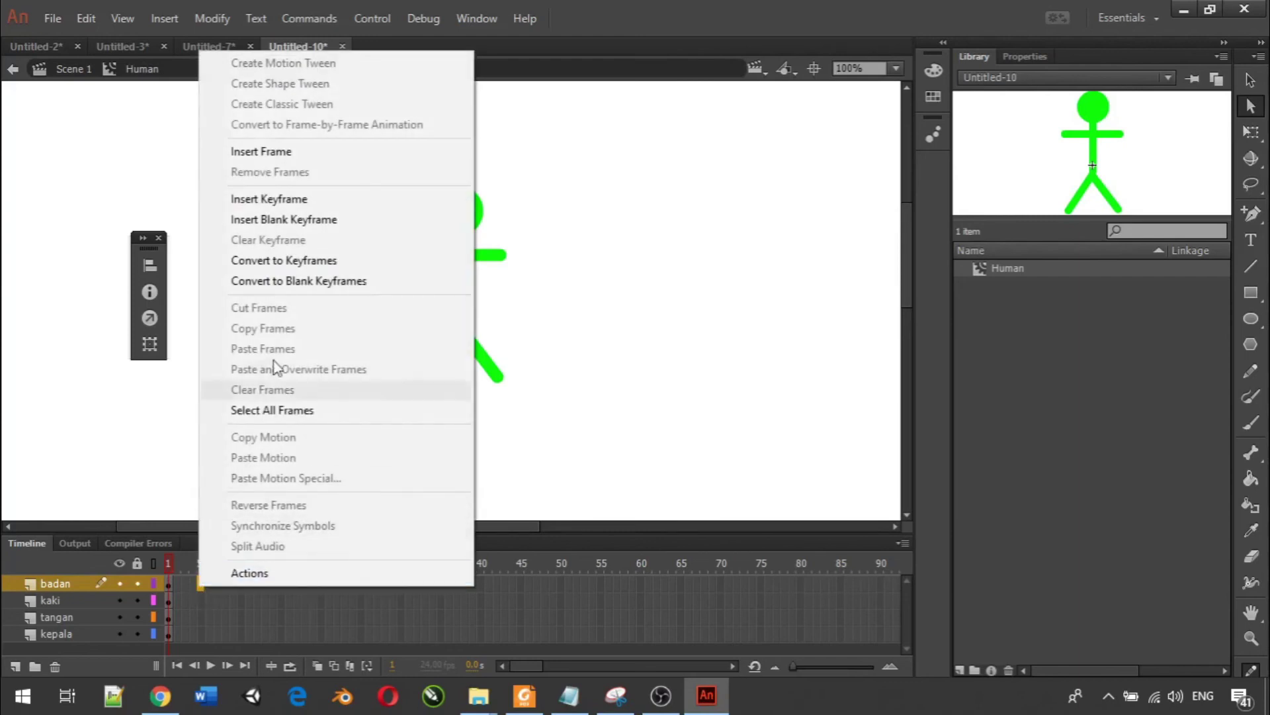
pyautogui.click(326, 199)
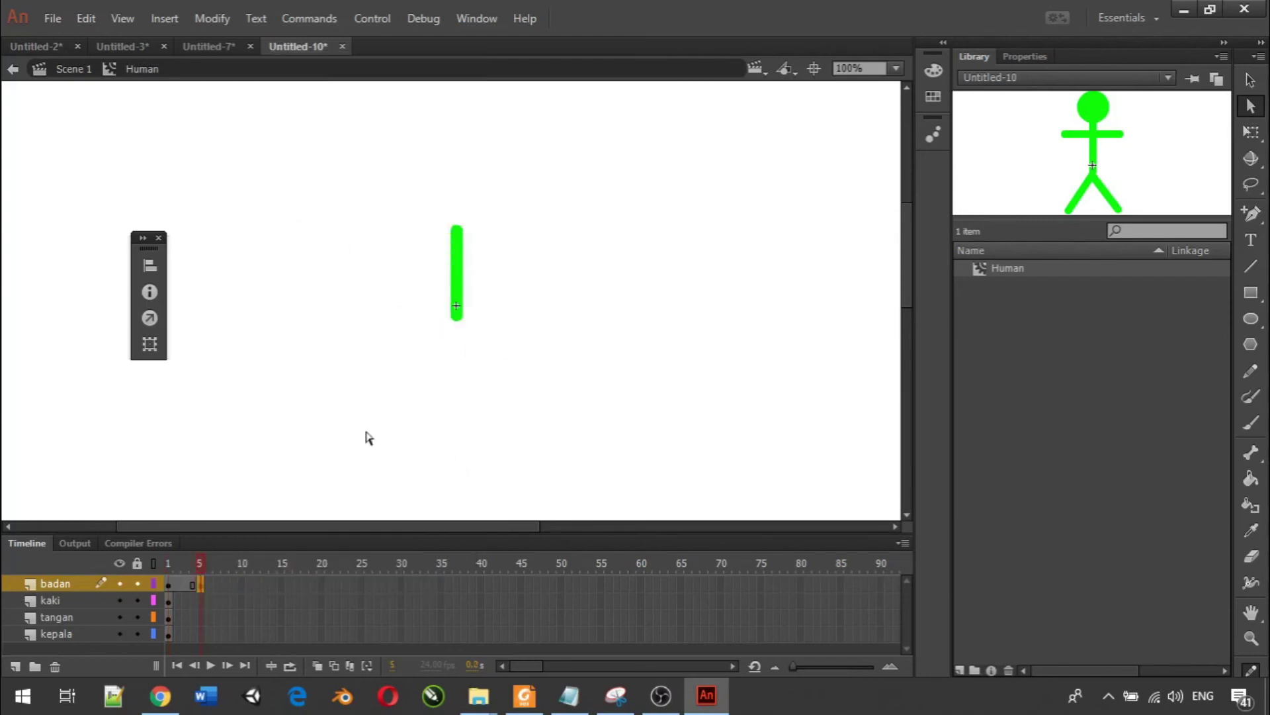
pyautogui.rightClick(203, 602)
pyautogui.click(351, 221)
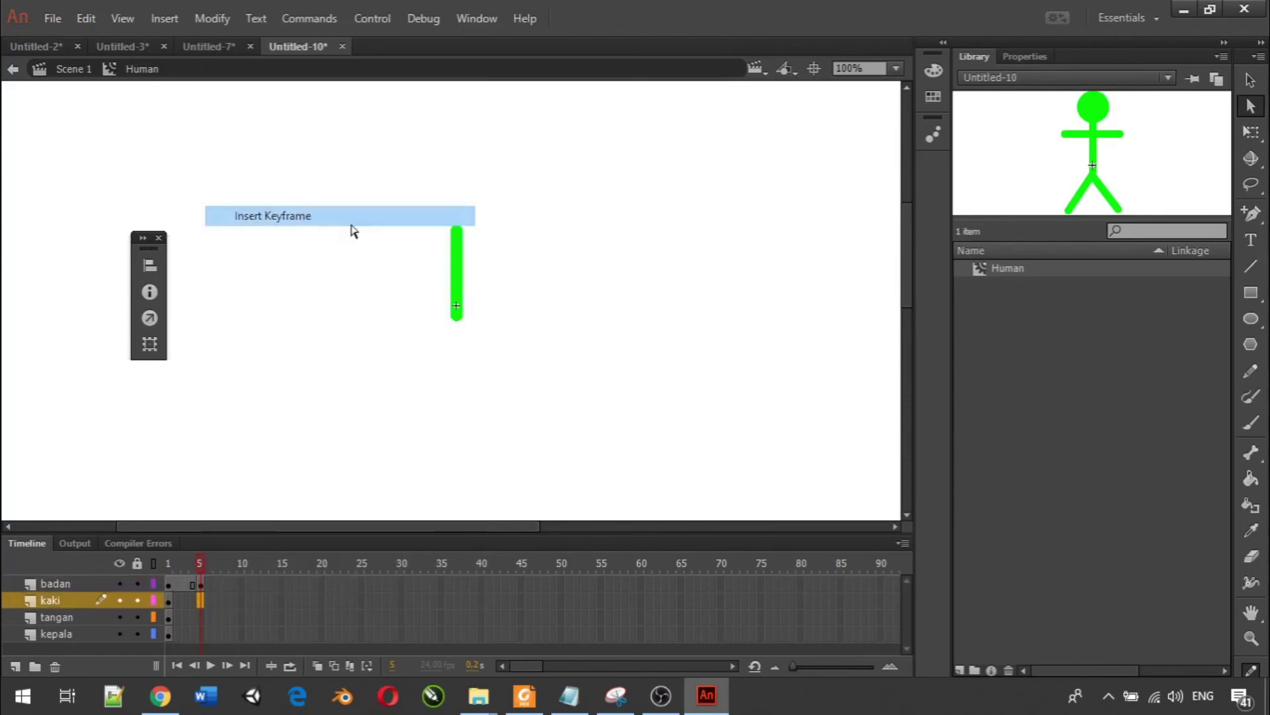
pyautogui.rightClick(202, 618)
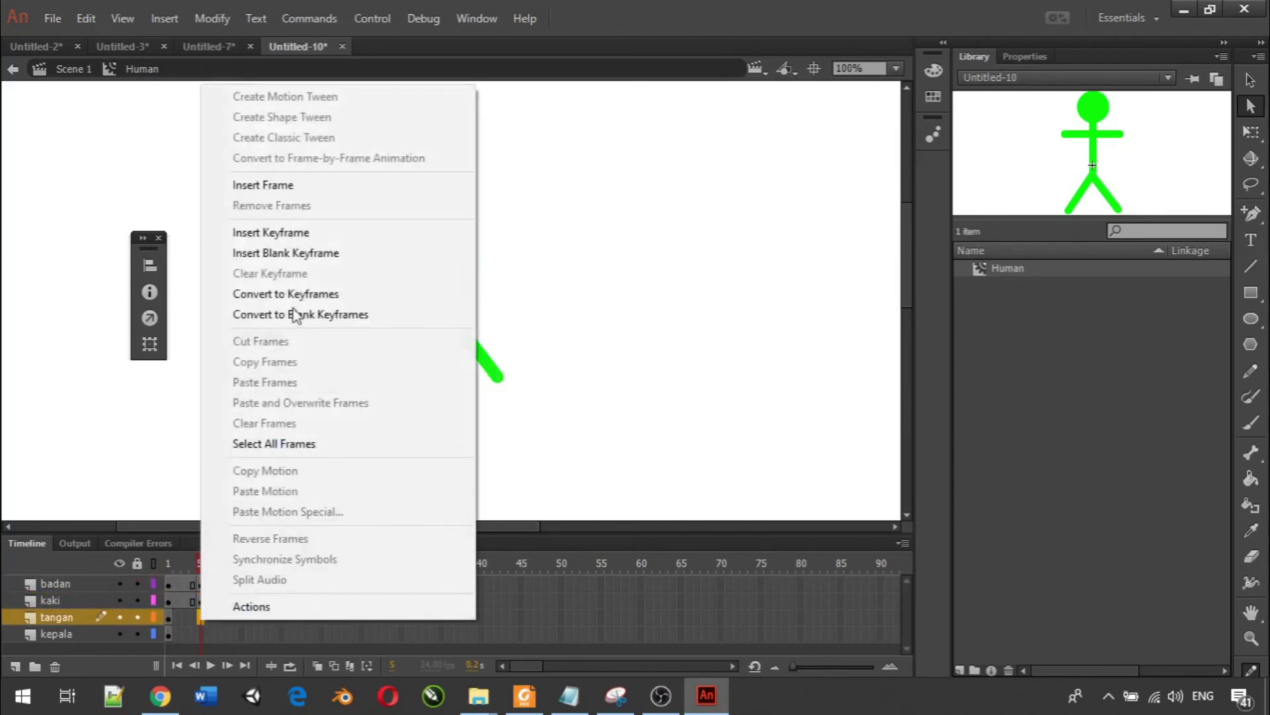
pyautogui.click(295, 239)
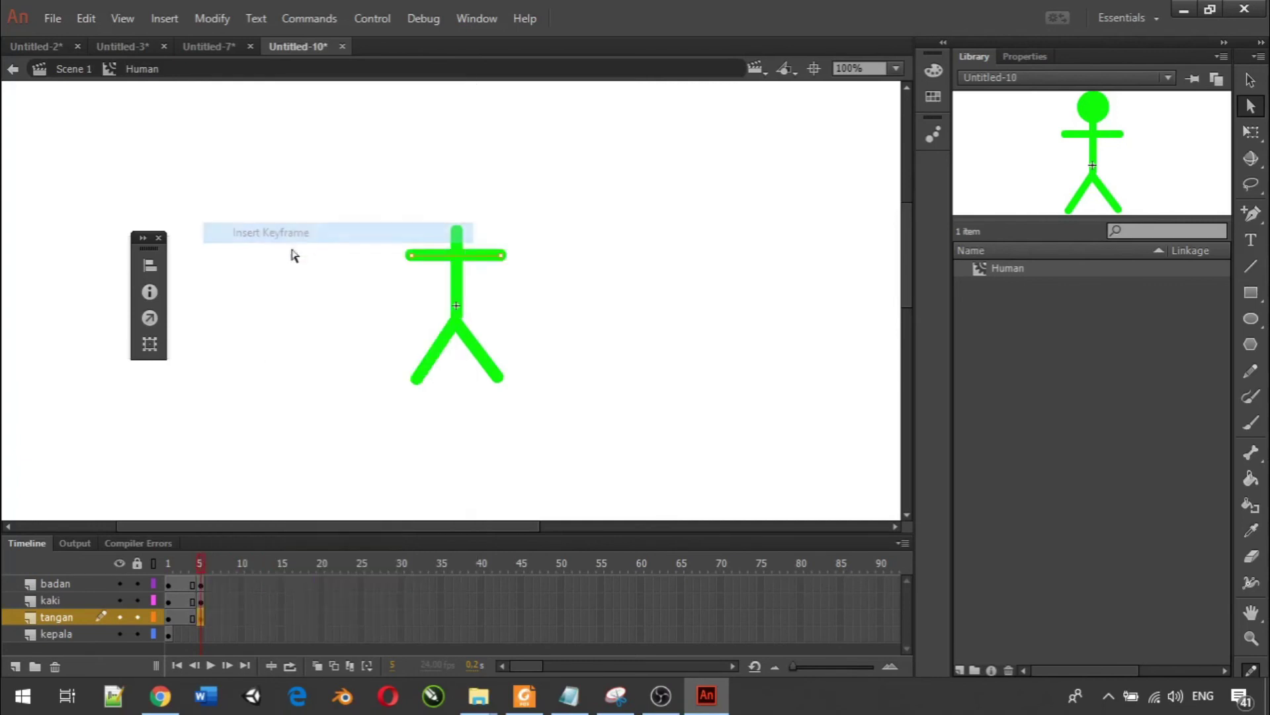
pyautogui.rightClick(201, 635)
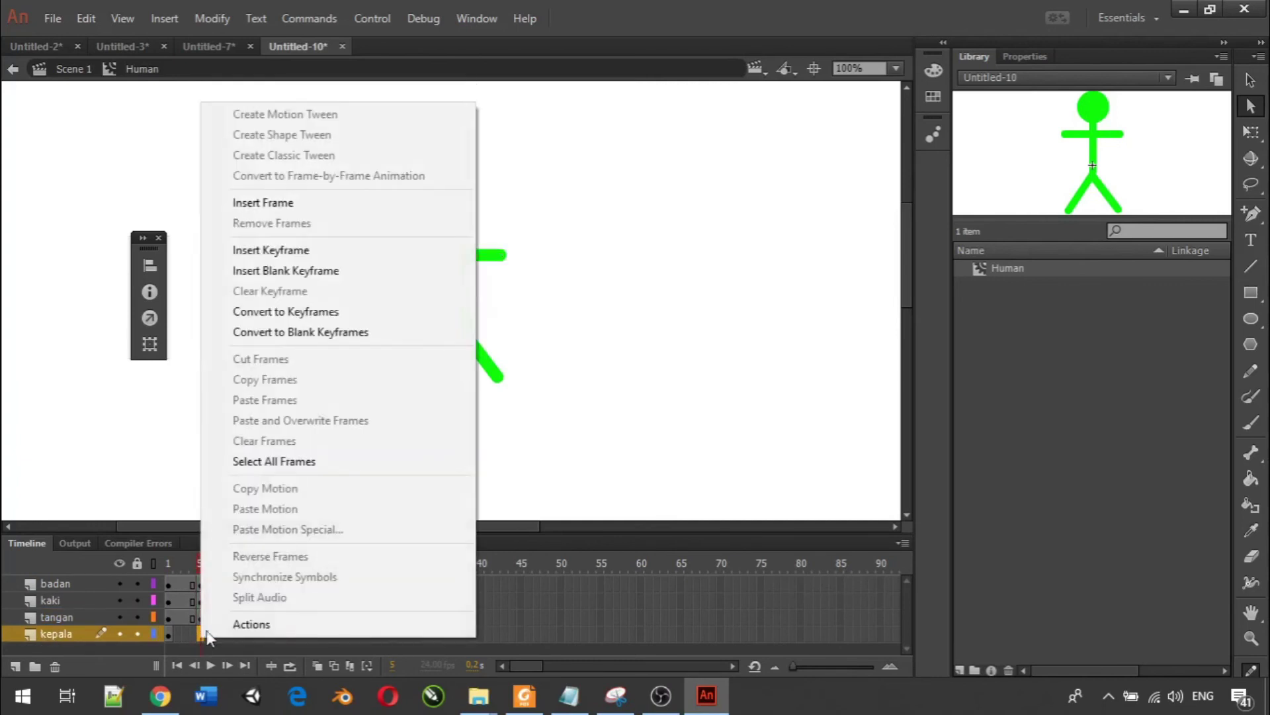
pyautogui.click(312, 250)
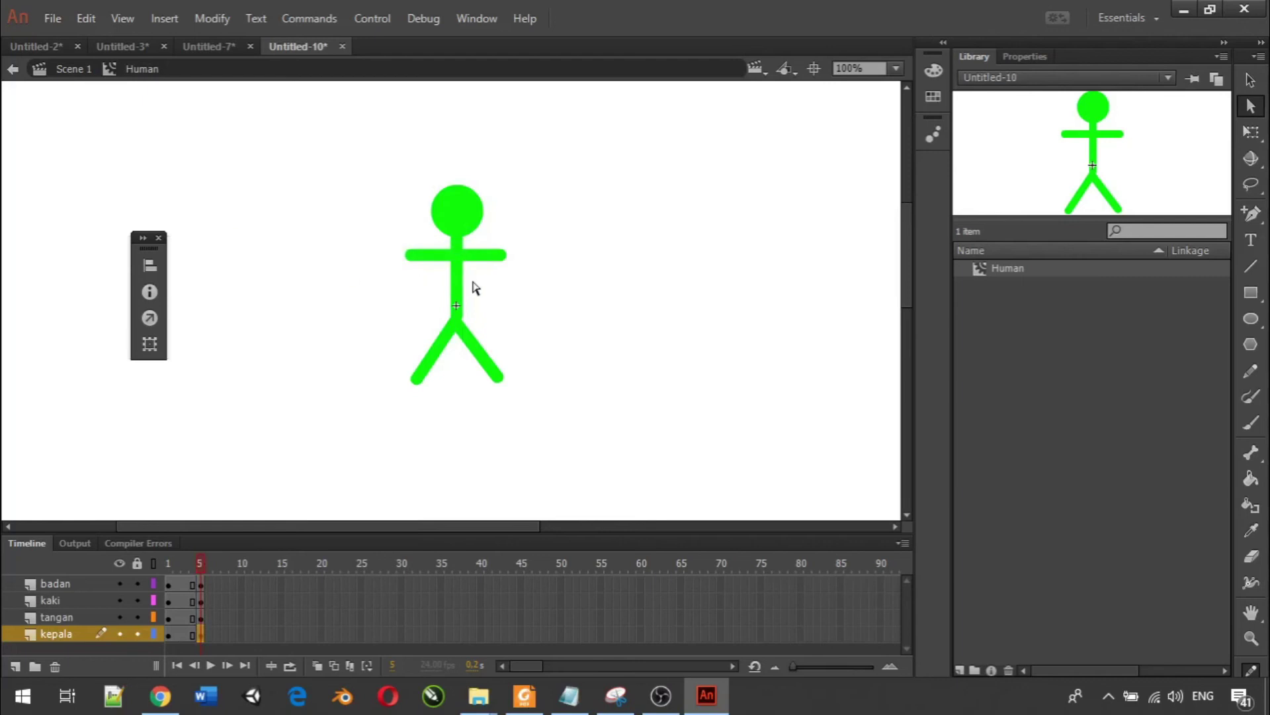
# Bend both legs into leftward-bulging curves on the kaki layer at frame 5, extending the right foot slightly outward.
pyautogui.click(201, 603)
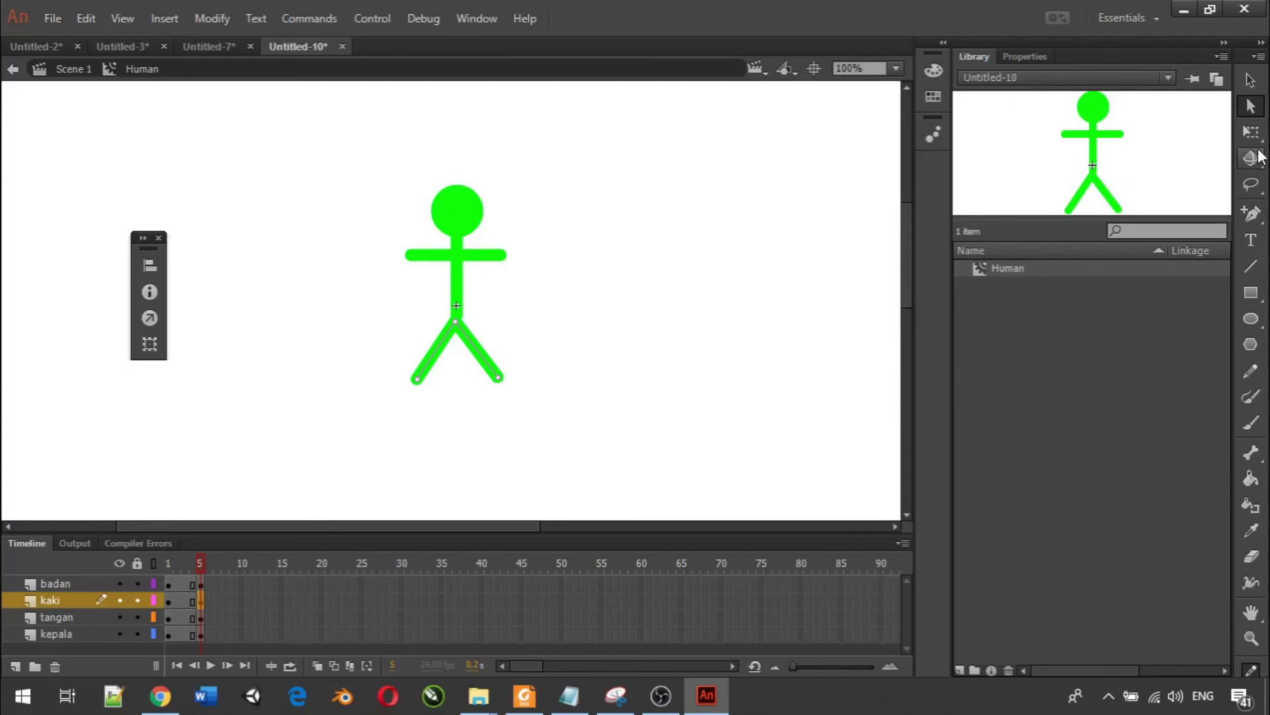
pyautogui.click(1252, 86)
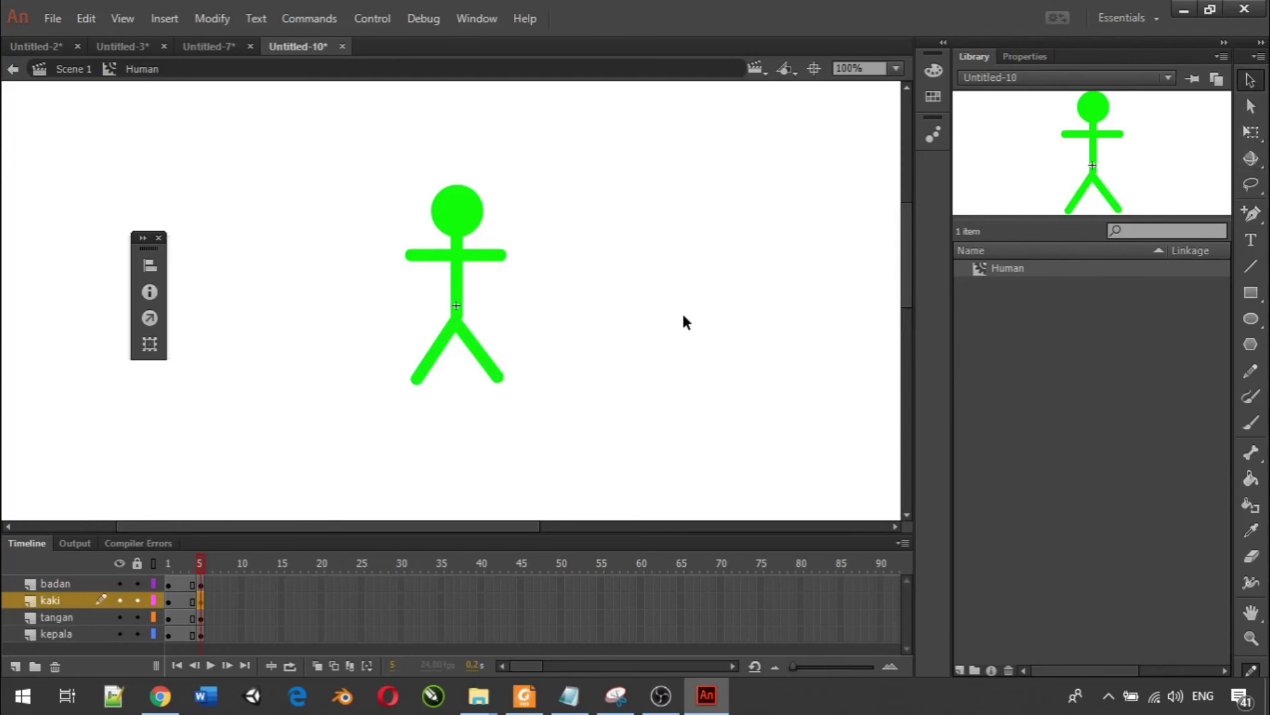
pyautogui.moveTo(435, 358); pyautogui.dragTo(466, 352)
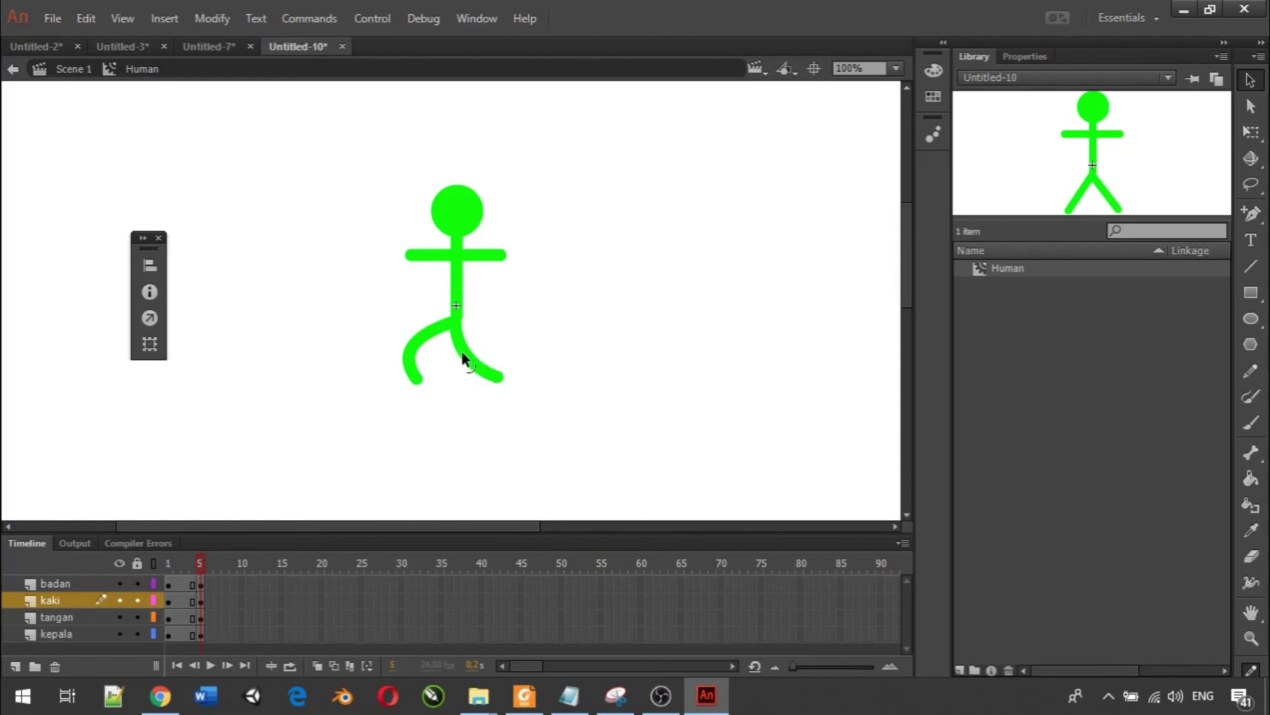
pyautogui.moveTo(462, 358); pyautogui.dragTo(462, 360)
pyautogui.moveTo(502, 368)
pyautogui.mouseDown()
pyautogui.moveTo(490, 380)
pyautogui.moveTo(493, 360)
pyautogui.mouseUp()
pyautogui.moveTo(480, 360); pyautogui.dragTo(462, 351)
pyautogui.click(58, 584)
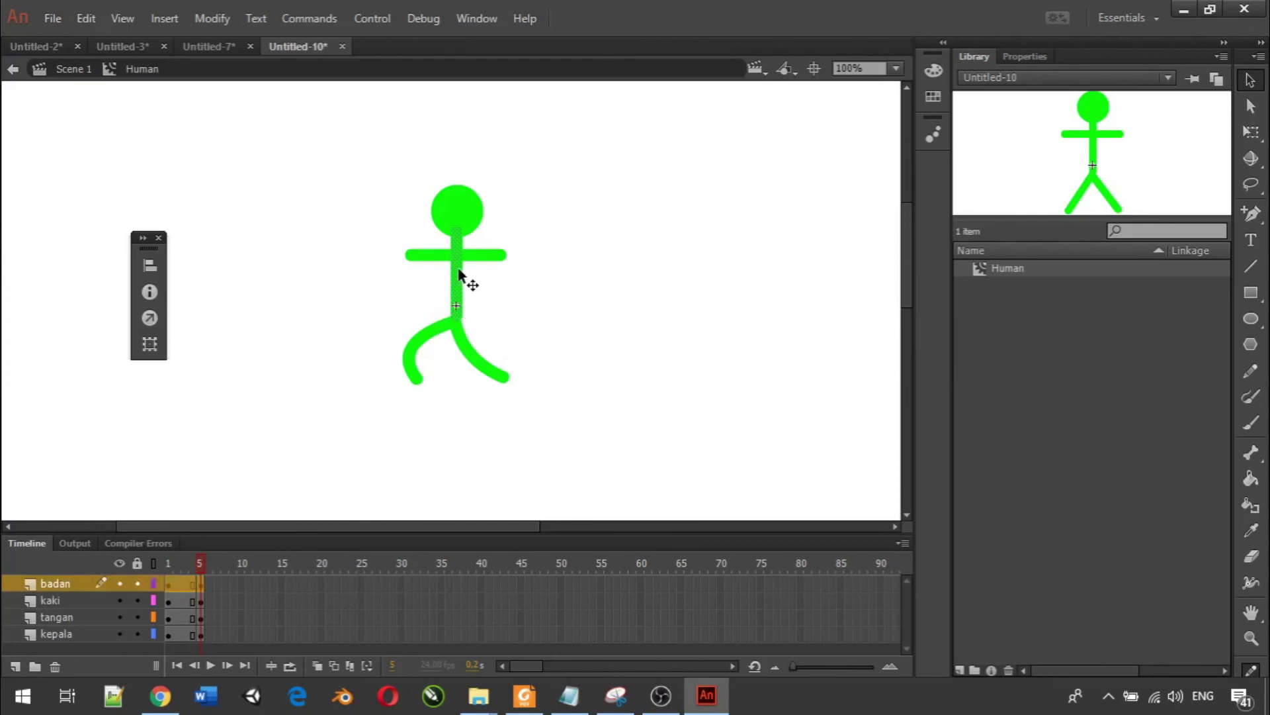
pyautogui.click(66, 620)
pyautogui.click(62, 600)
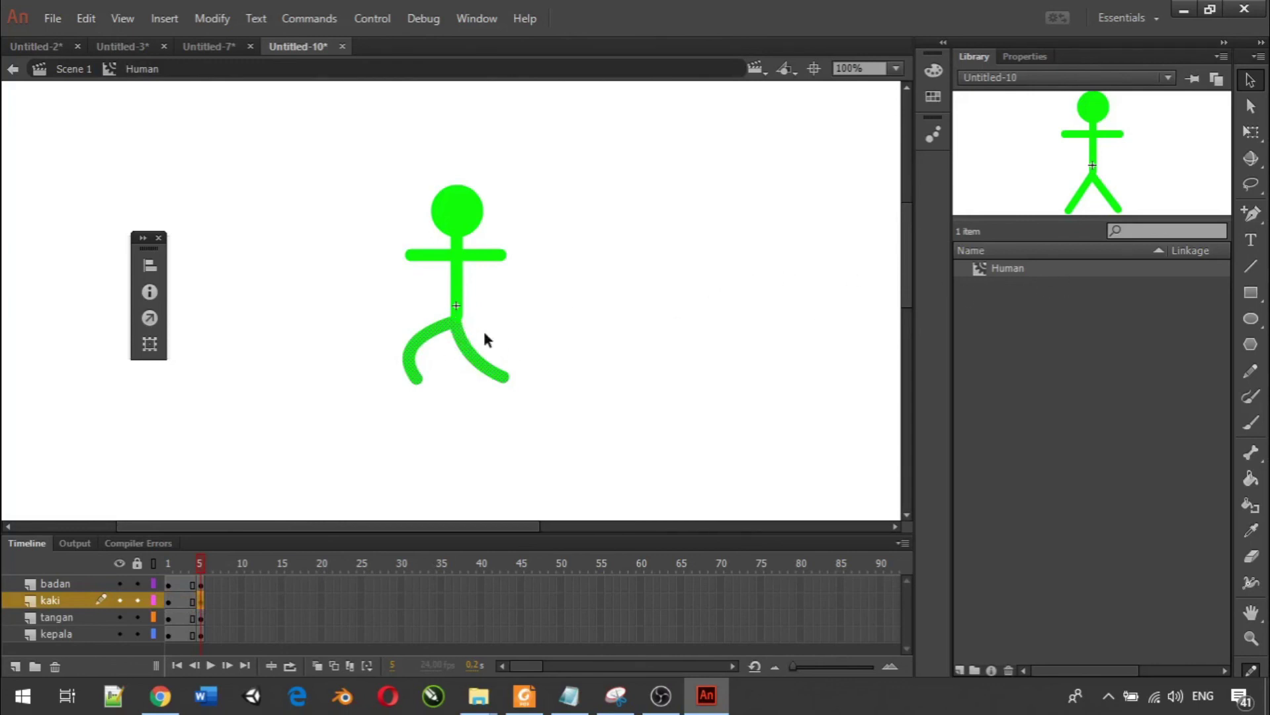
pyautogui.moveTo(456, 320); pyautogui.dragTo(438, 320)
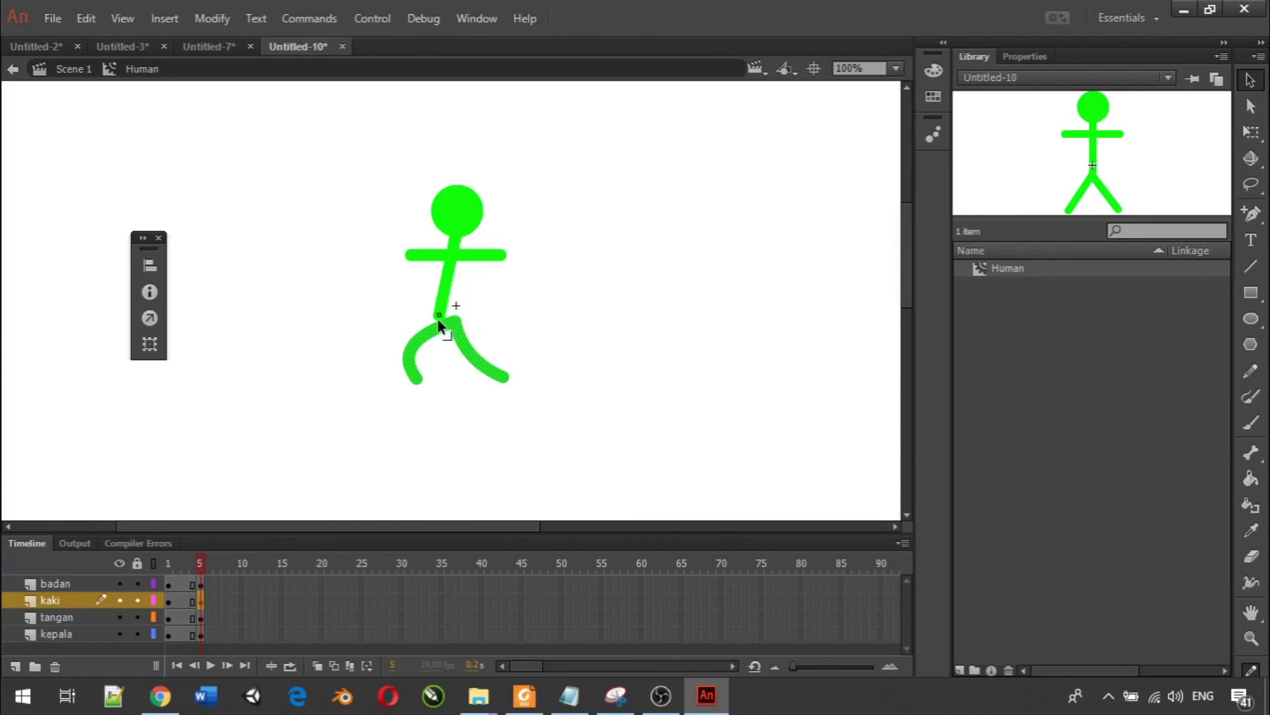
pyautogui.hotkey('ctrl', 'z')
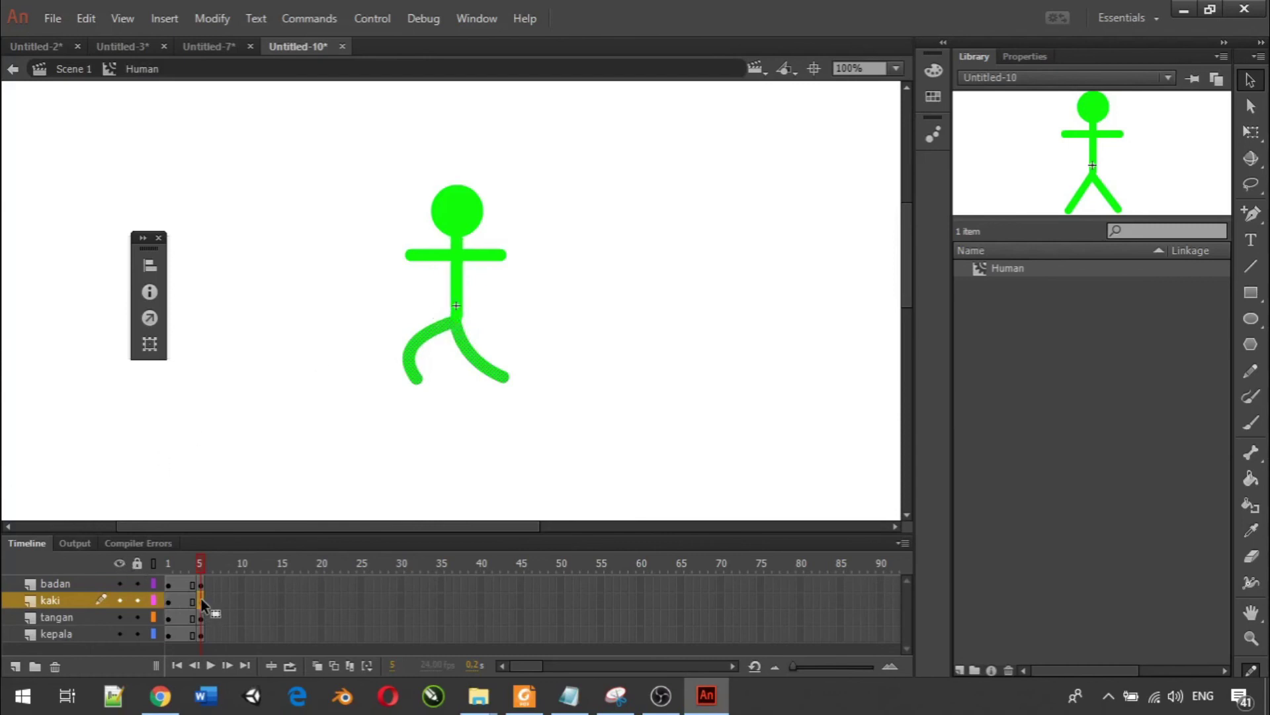
# Shift the joint where the two legs meet to the left of the body at frame 5, leaving the feet in place.
pyautogui.click(1250, 106)
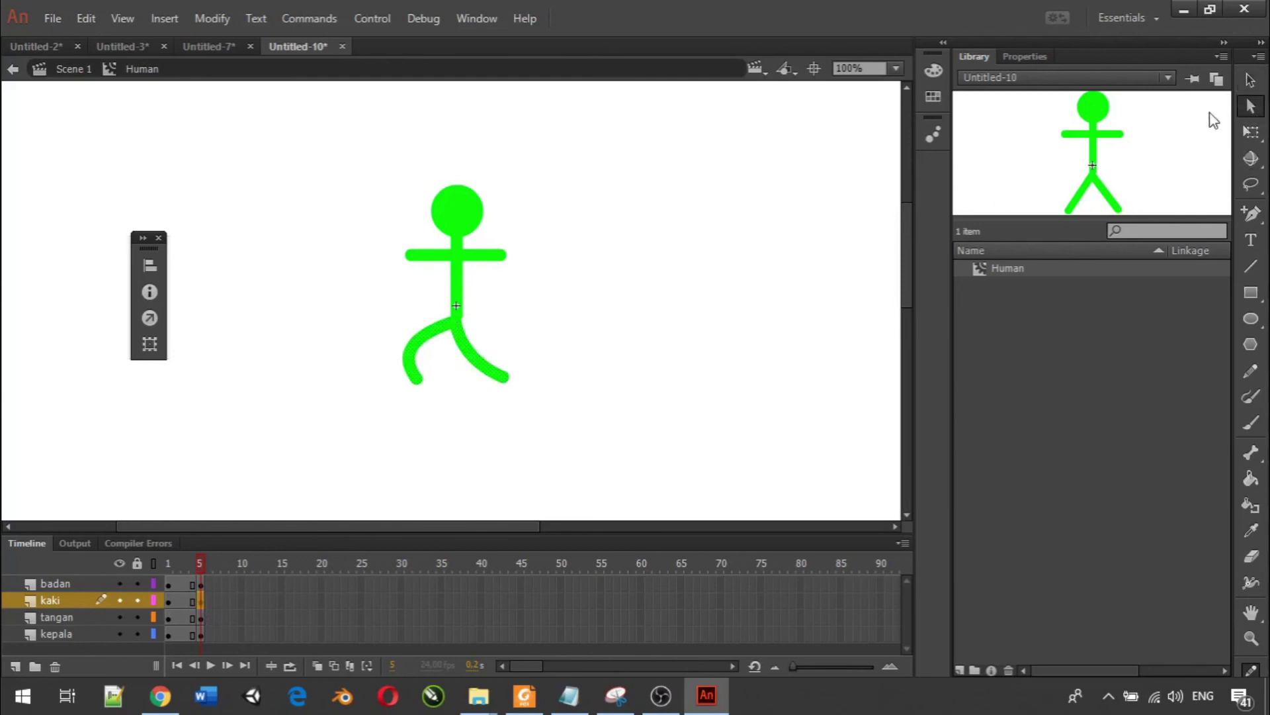
pyautogui.click(1251, 80)
pyautogui.click(1251, 106)
pyautogui.click(453, 327)
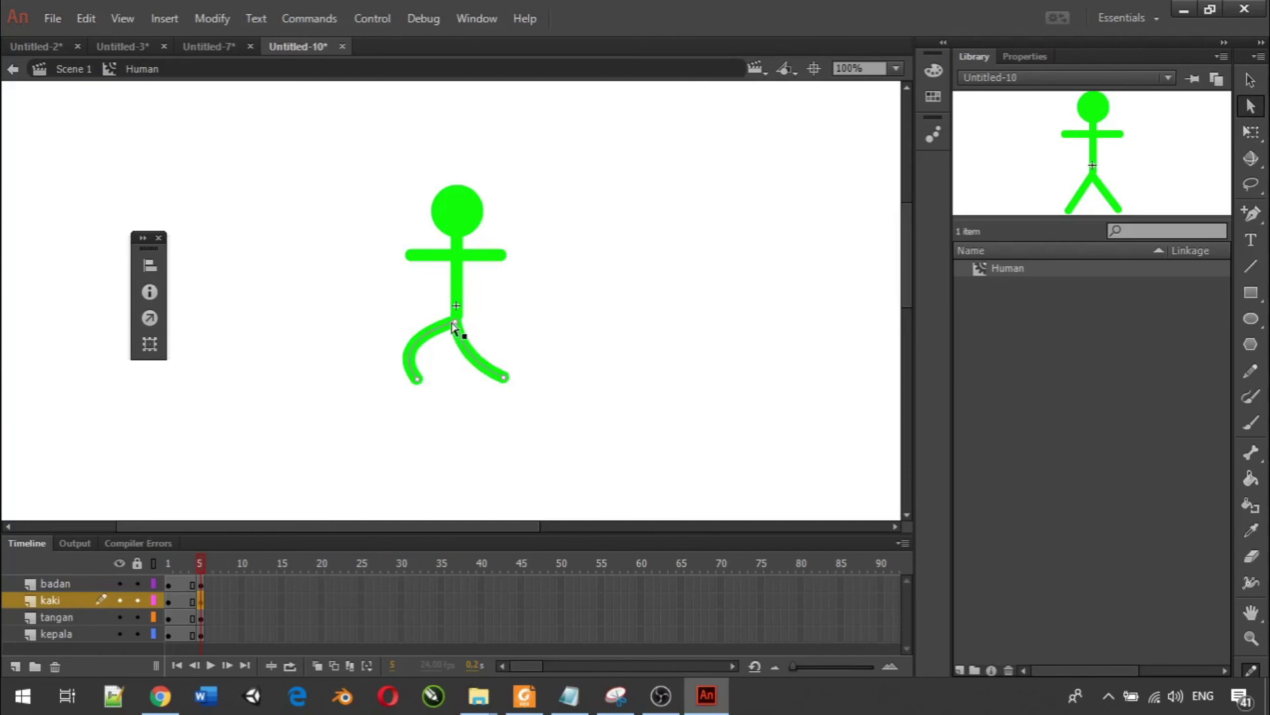
pyautogui.click(402, 340)
pyautogui.click(430, 324)
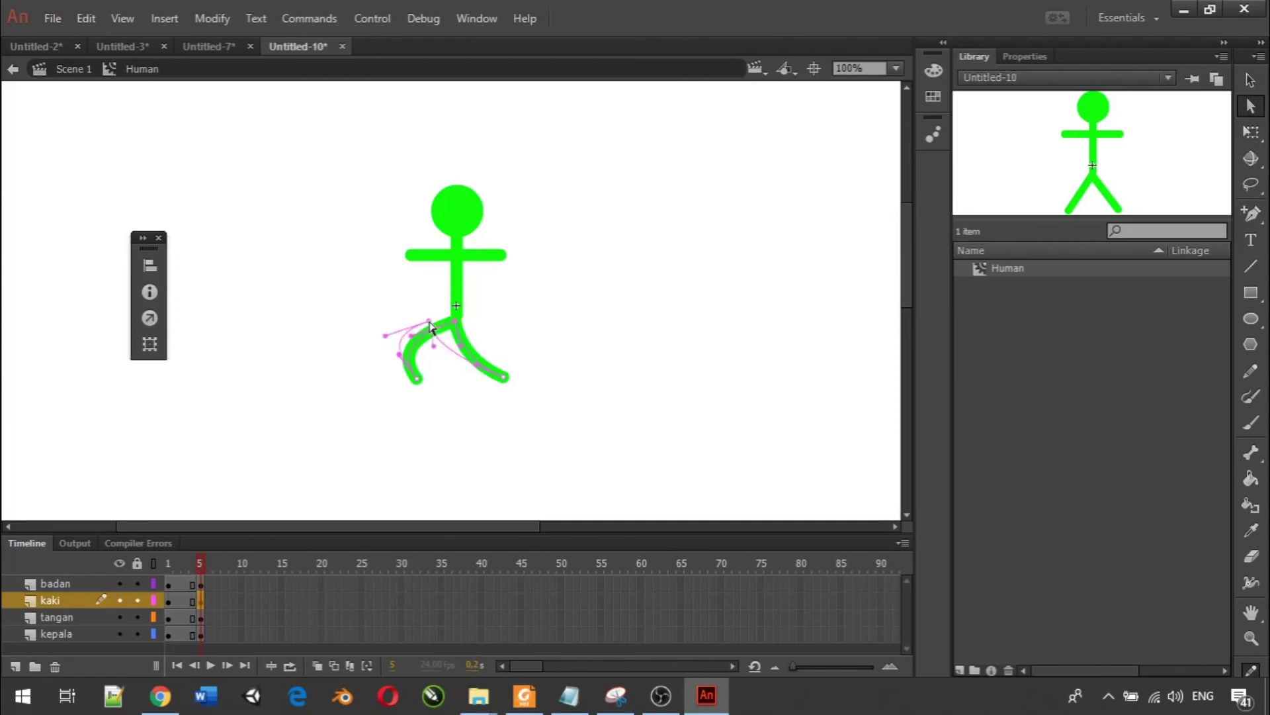
pyautogui.moveTo(430, 325); pyautogui.dragTo(433, 335)
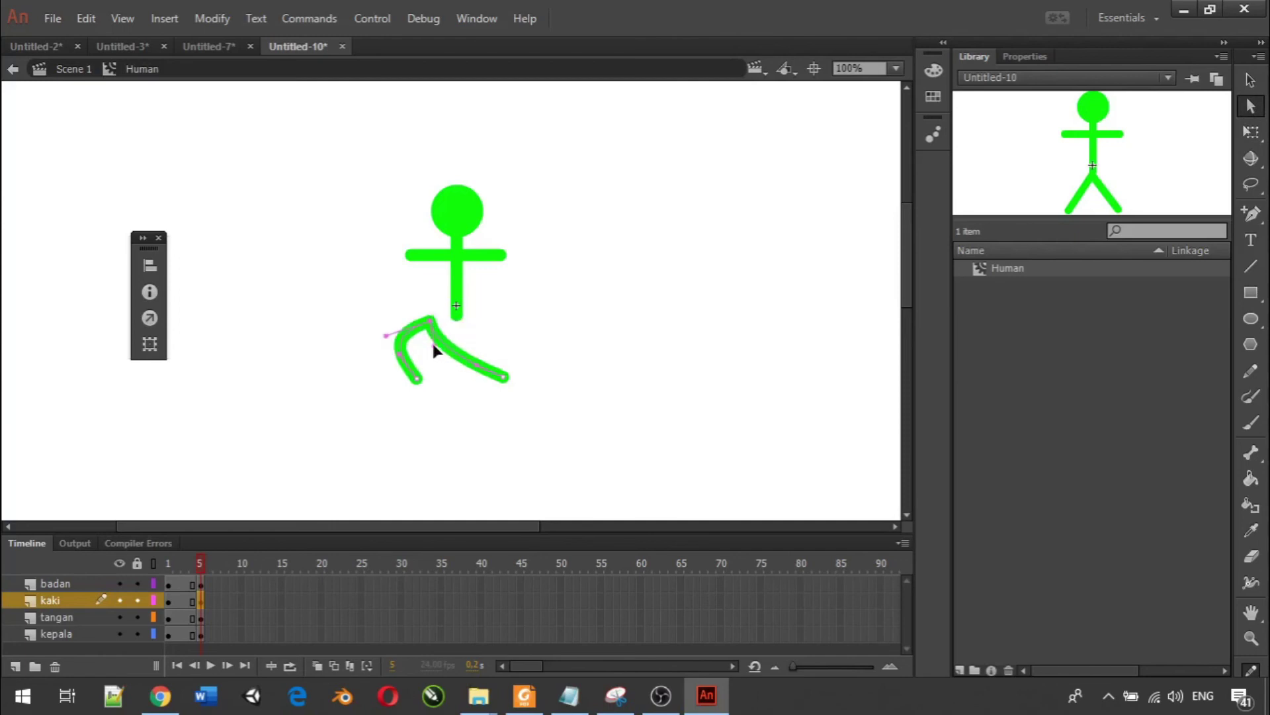
pyautogui.click(434, 348)
# Reposition the body line at frame 5 with its lower end on the leg joint and its top farther left, curved toward the right.
pyautogui.click(54, 586)
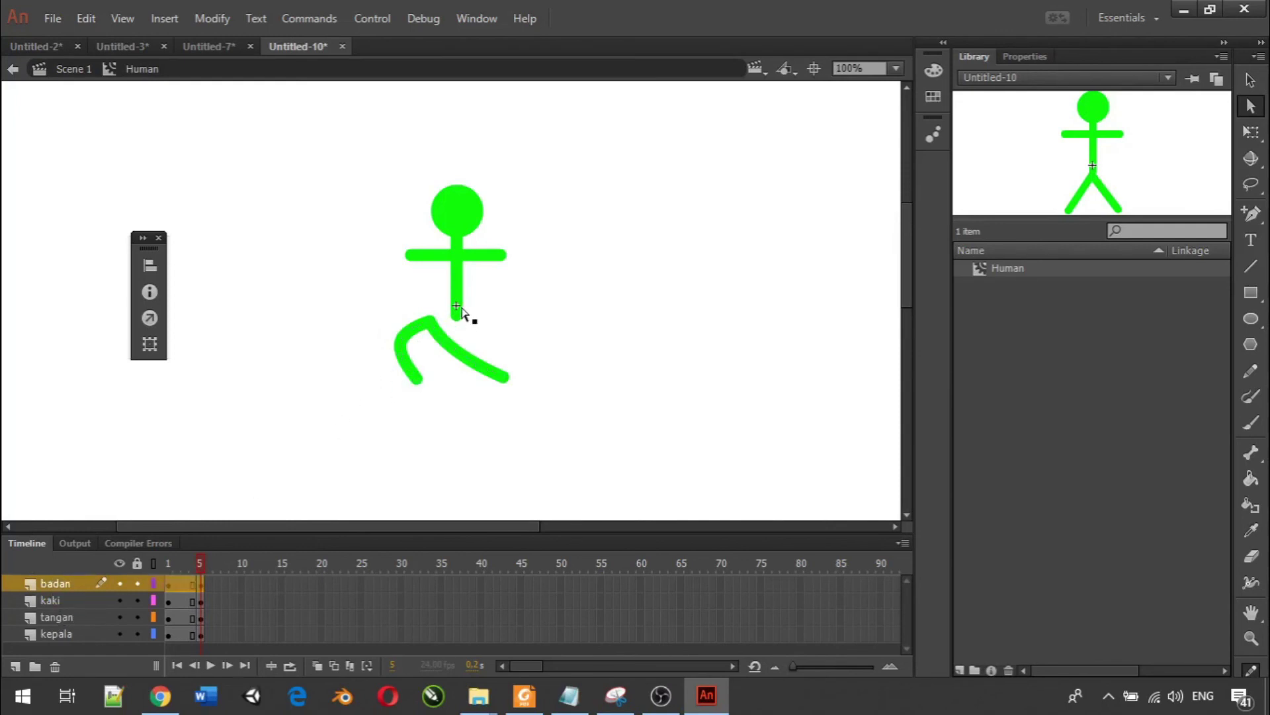
pyautogui.click(461, 276)
pyautogui.moveTo(457, 316); pyautogui.dragTo(429, 322)
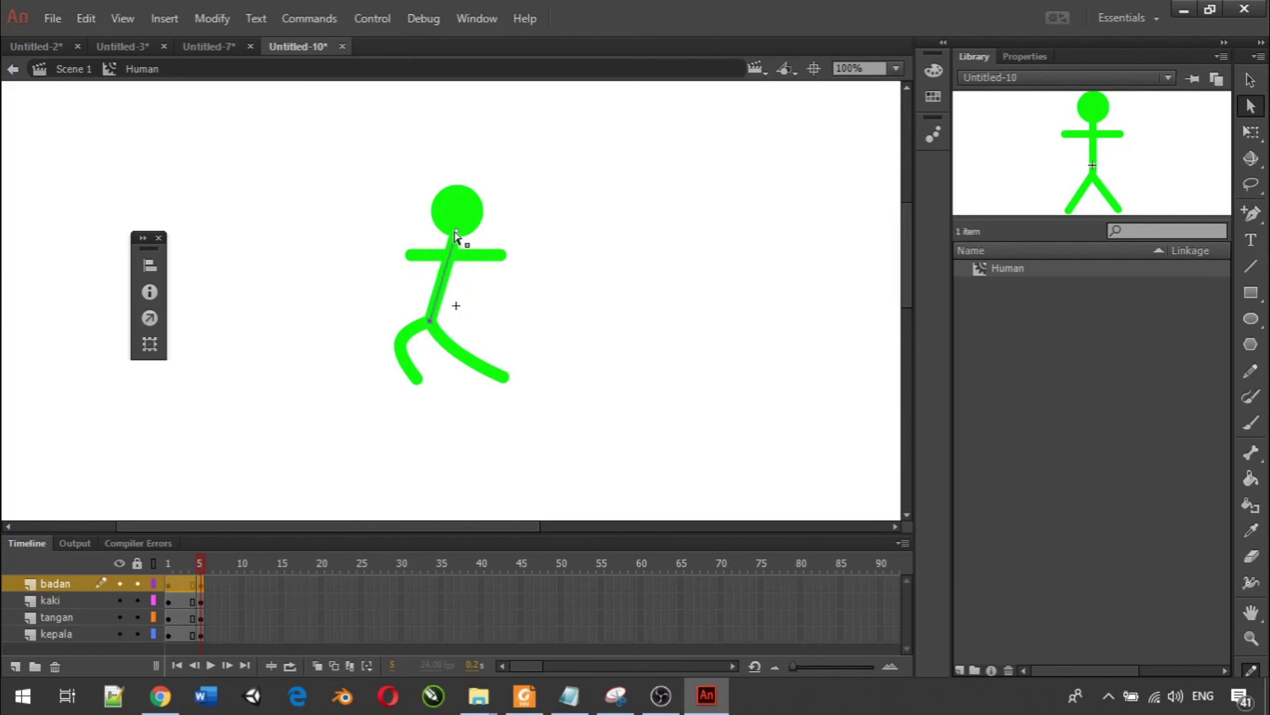
pyautogui.moveTo(455, 233); pyautogui.dragTo(420, 232)
pyautogui.click(1251, 83)
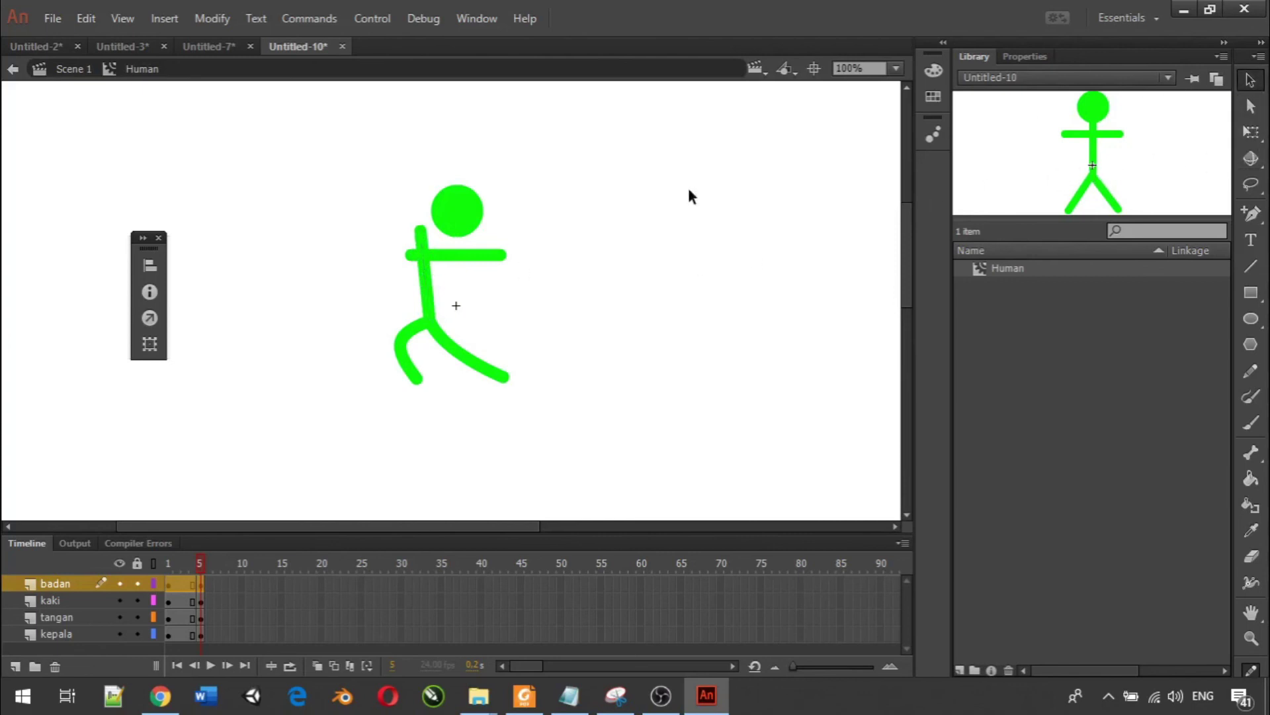
pyautogui.moveTo(430, 267); pyautogui.dragTo(442, 256)
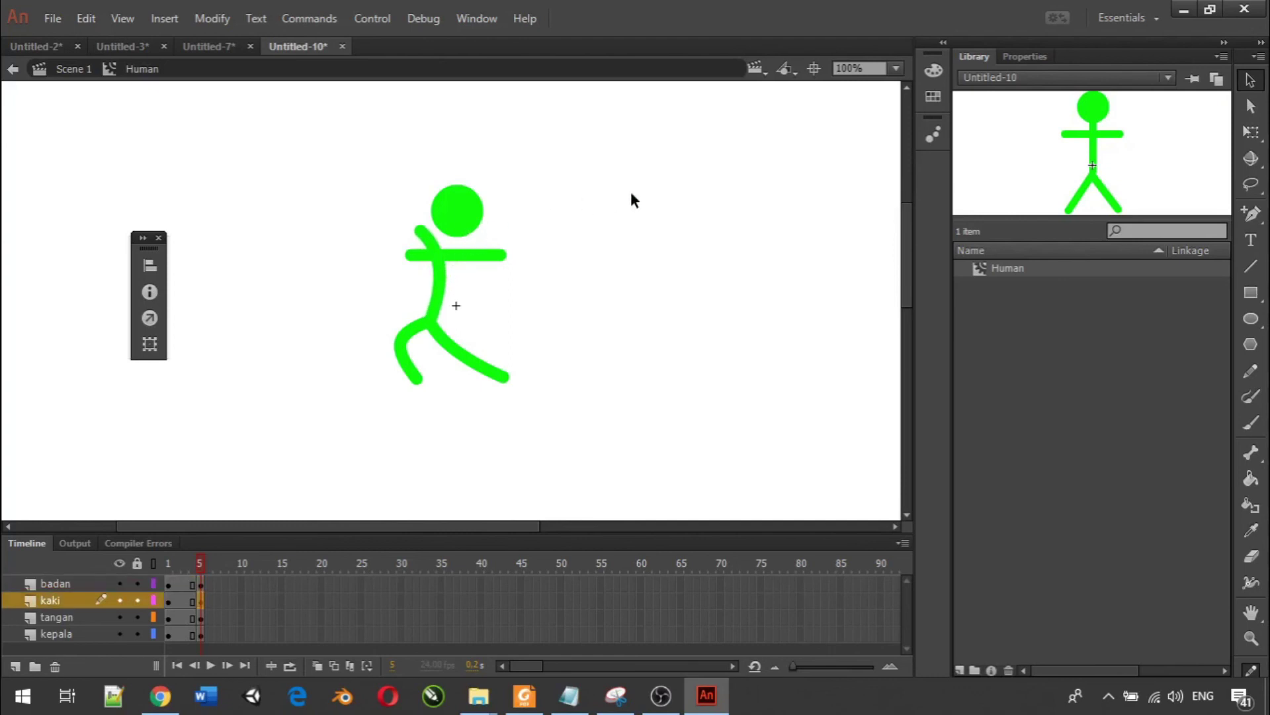
# Add an anchor point near the middle of the arm line on the tangan layer at frame 5.
pyautogui.click(202, 619)
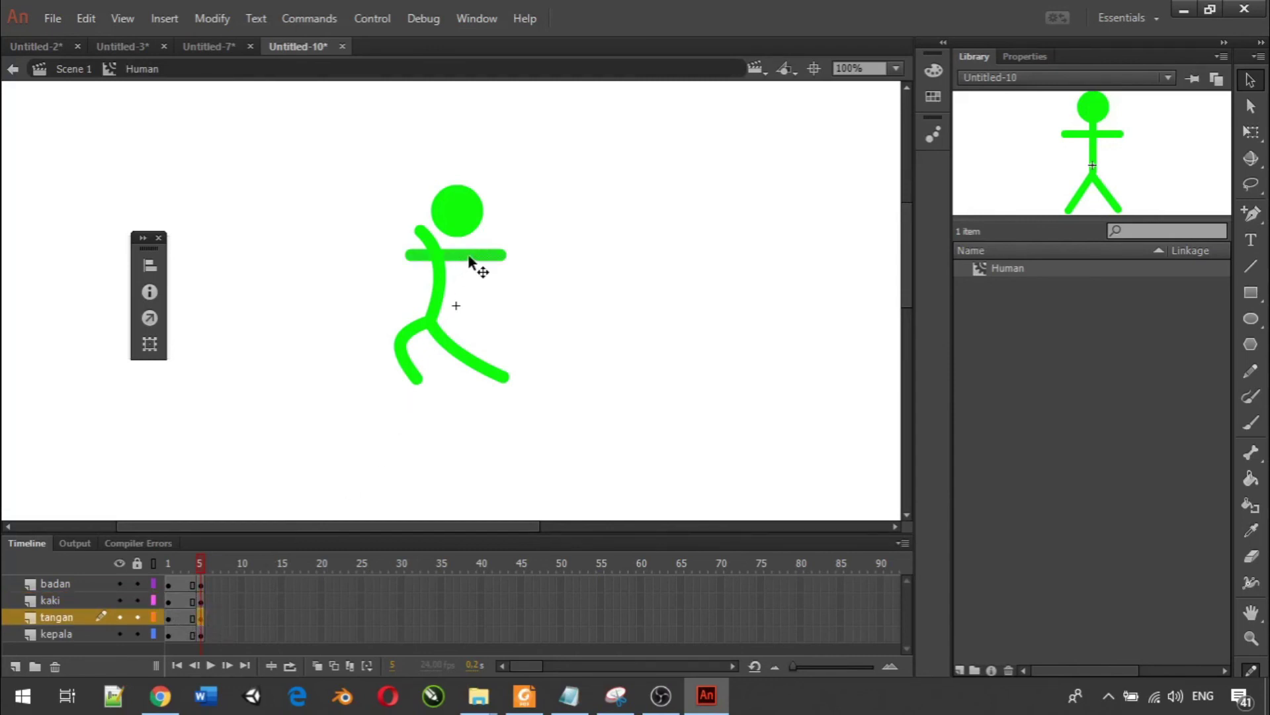
pyautogui.click(1244, 222)
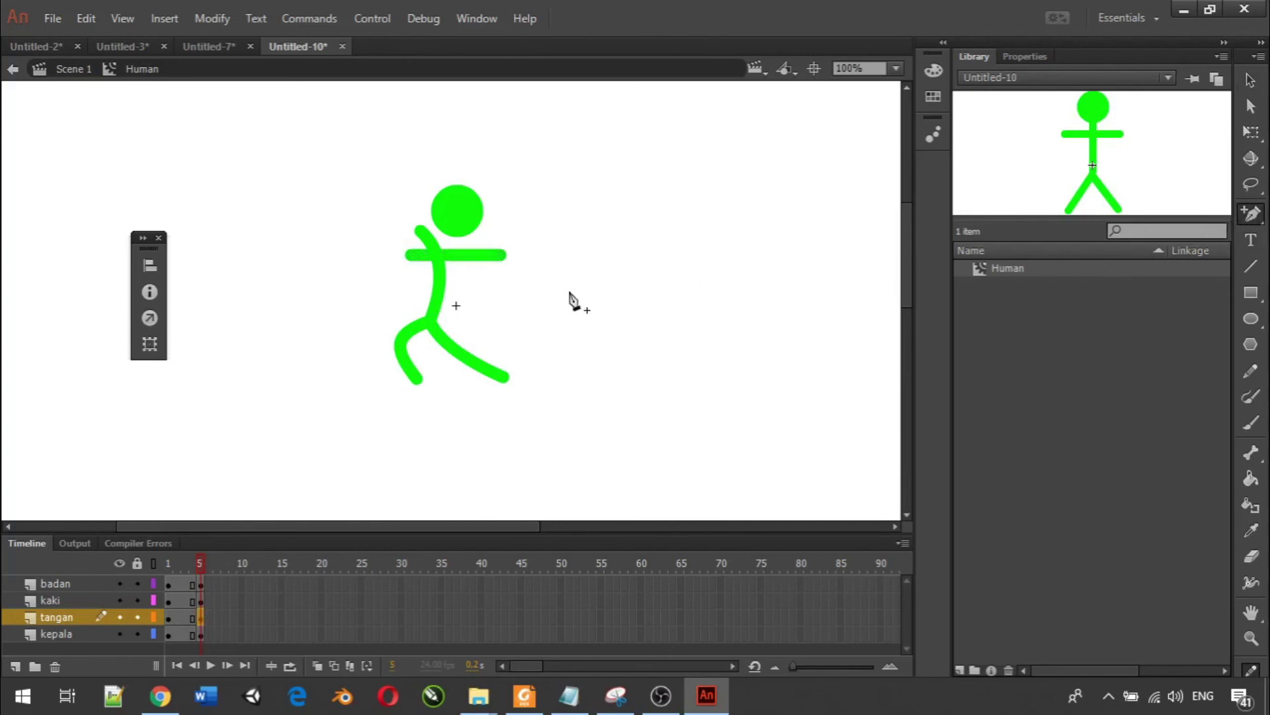
pyautogui.click(457, 256)
pyautogui.click(1251, 82)
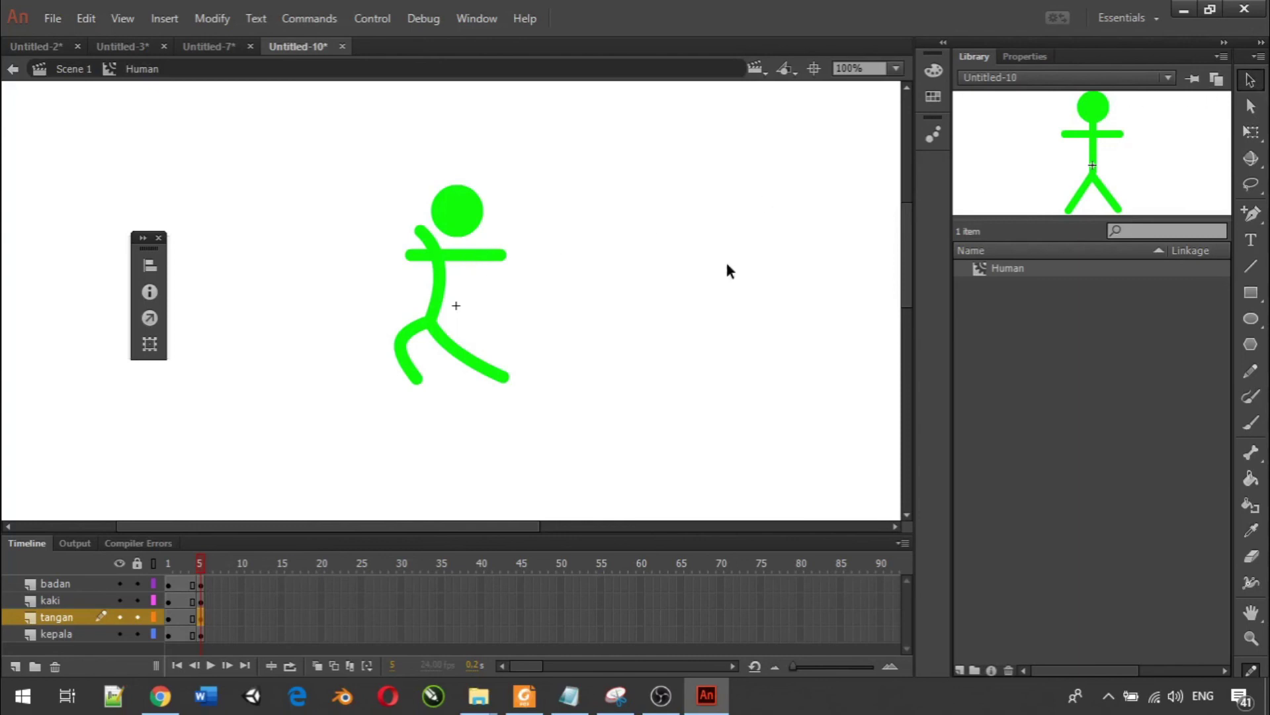
# Shift the whole arm line on the tangan layer at frame 5 left until it is centred on the curved body.
pyautogui.click(483, 256)
pyautogui.keyDown('shift'); pyautogui.click(420, 256); pyautogui.keyUp('shift')
pyautogui.moveTo(483, 259); pyautogui.dragTo(463, 256)
pyautogui.click(507, 265)
pyautogui.click(480, 257)
pyautogui.moveTo(483, 260); pyautogui.dragTo(501, 269)
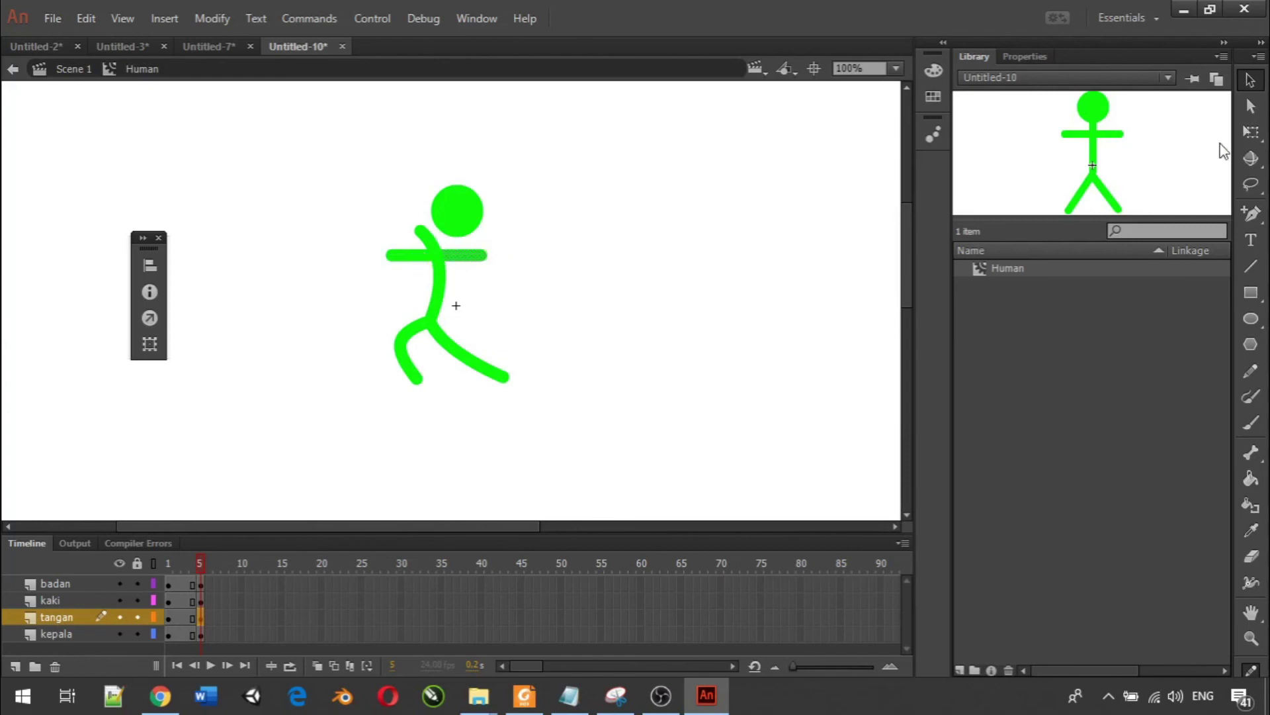
# Pull the arm line's middle anchor point slightly down along the body at frame 5, so the arms form a shallow V.
pyautogui.click(1253, 214)
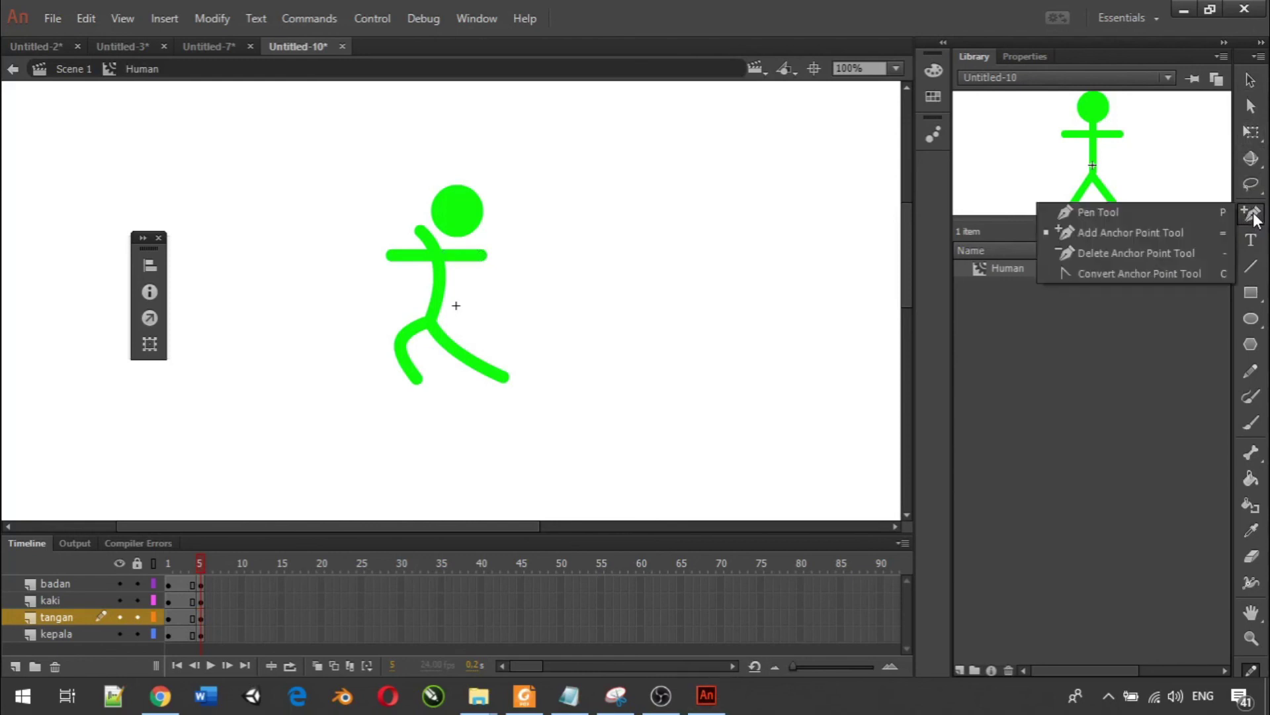
pyautogui.click(1251, 109)
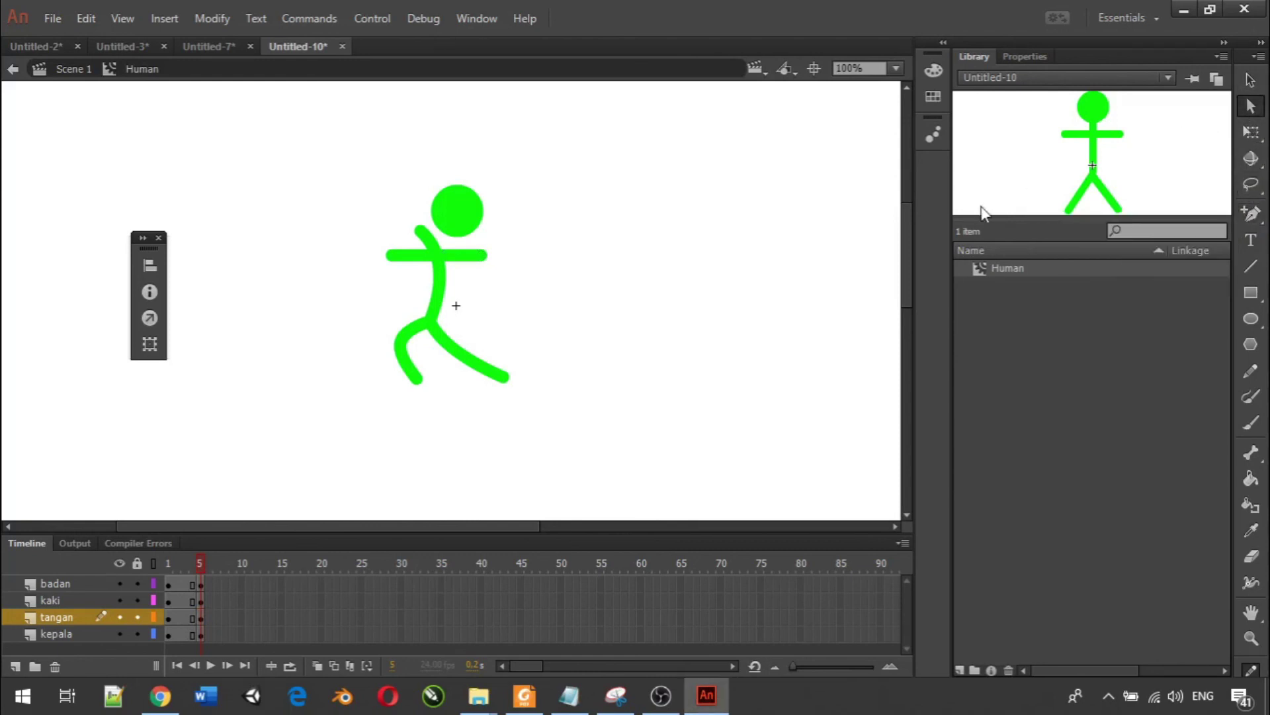
pyautogui.click(471, 260)
pyautogui.moveTo(438, 258); pyautogui.dragTo(440, 270)
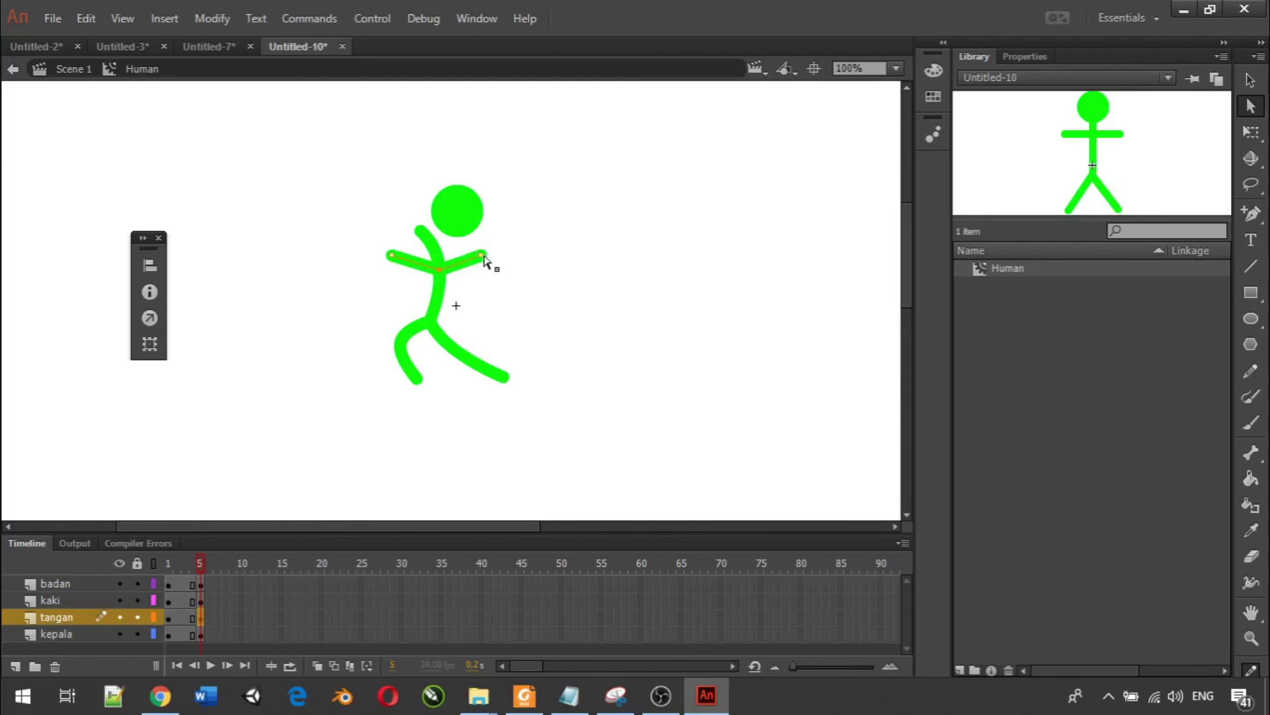
# Curve both arms at frame 5 into a running pose, the right bulging outward and down, the left arching upward with its hand lowered.
pyautogui.click(1250, 79)
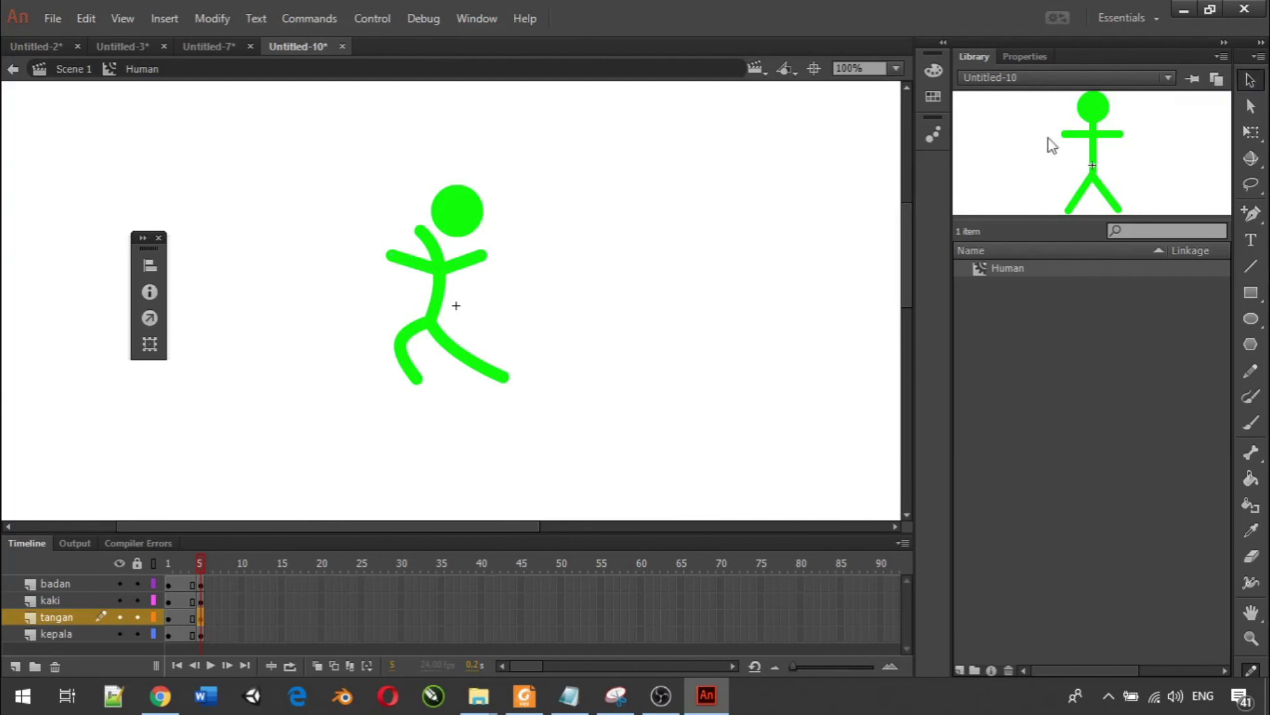
pyautogui.moveTo(459, 266); pyautogui.dragTo(483, 280)
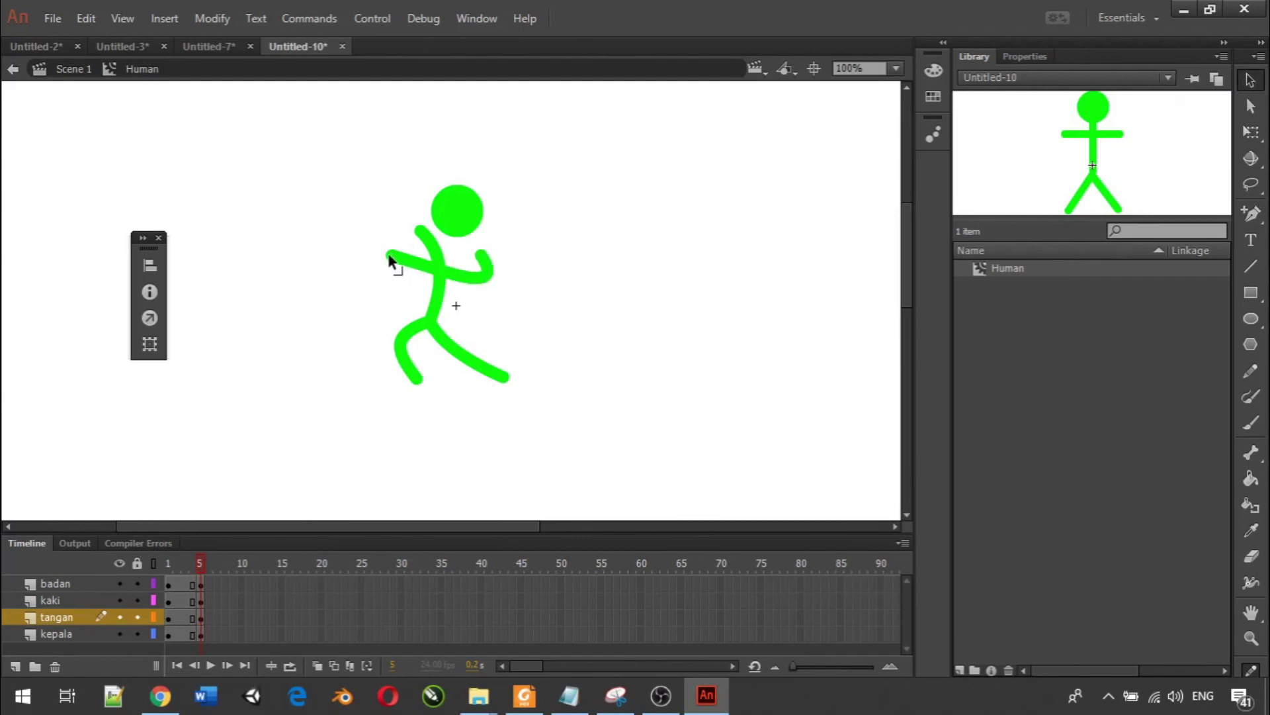
pyautogui.moveTo(385, 266)
pyautogui.mouseDown()
pyautogui.moveTo(377, 272)
pyautogui.moveTo(419, 258)
pyautogui.mouseUp()
# Move the head on the kepala layer at frame 5 left and slightly down onto the top of the body line.
pyautogui.click(204, 634)
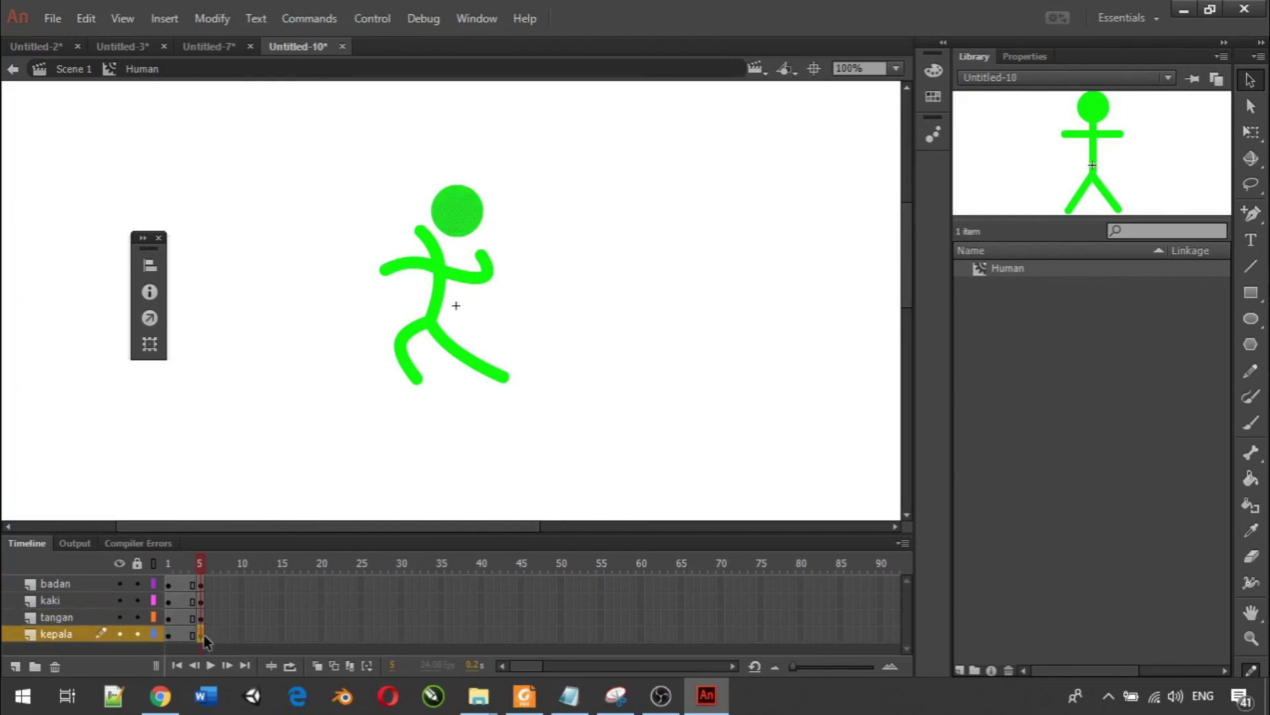
pyautogui.moveTo(471, 210); pyautogui.dragTo(431, 225)
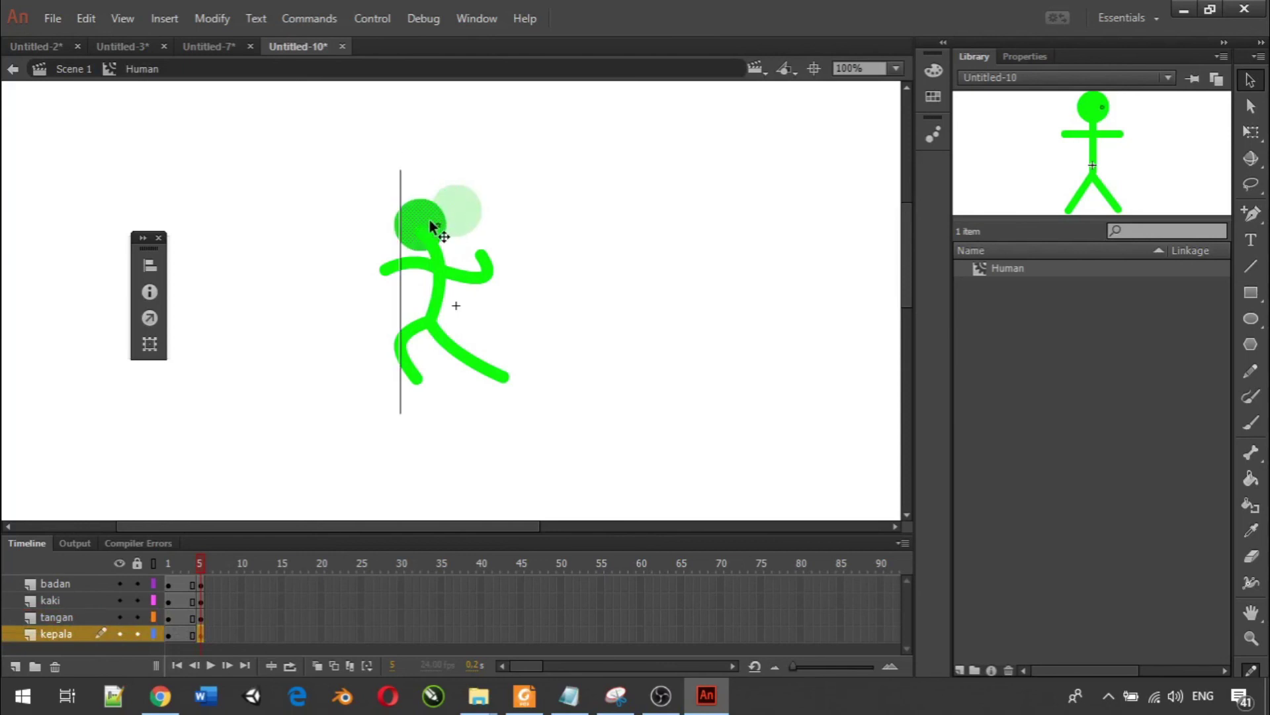
pyautogui.moveTo(431, 224); pyautogui.dragTo(432, 221)
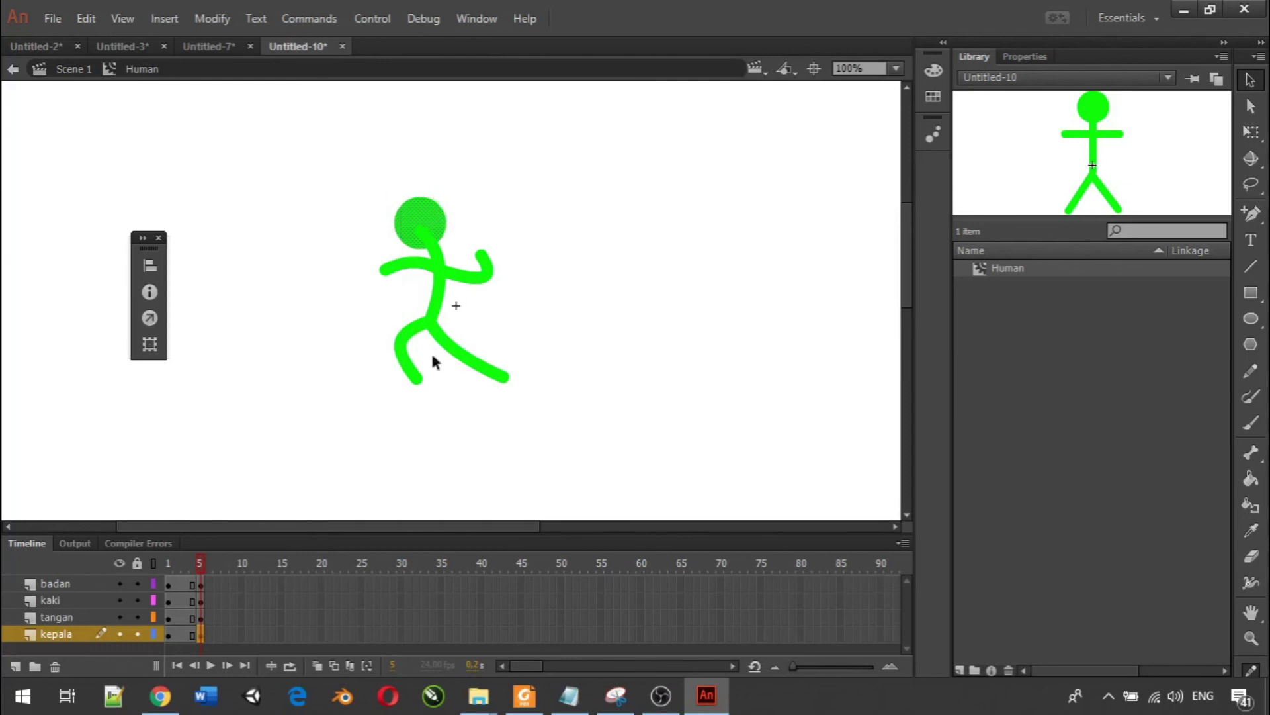
# Create shape tweens between frames 1 and 5 on the badan, kaki, tangan and kepala layers.
pyautogui.rightClick(183, 580)
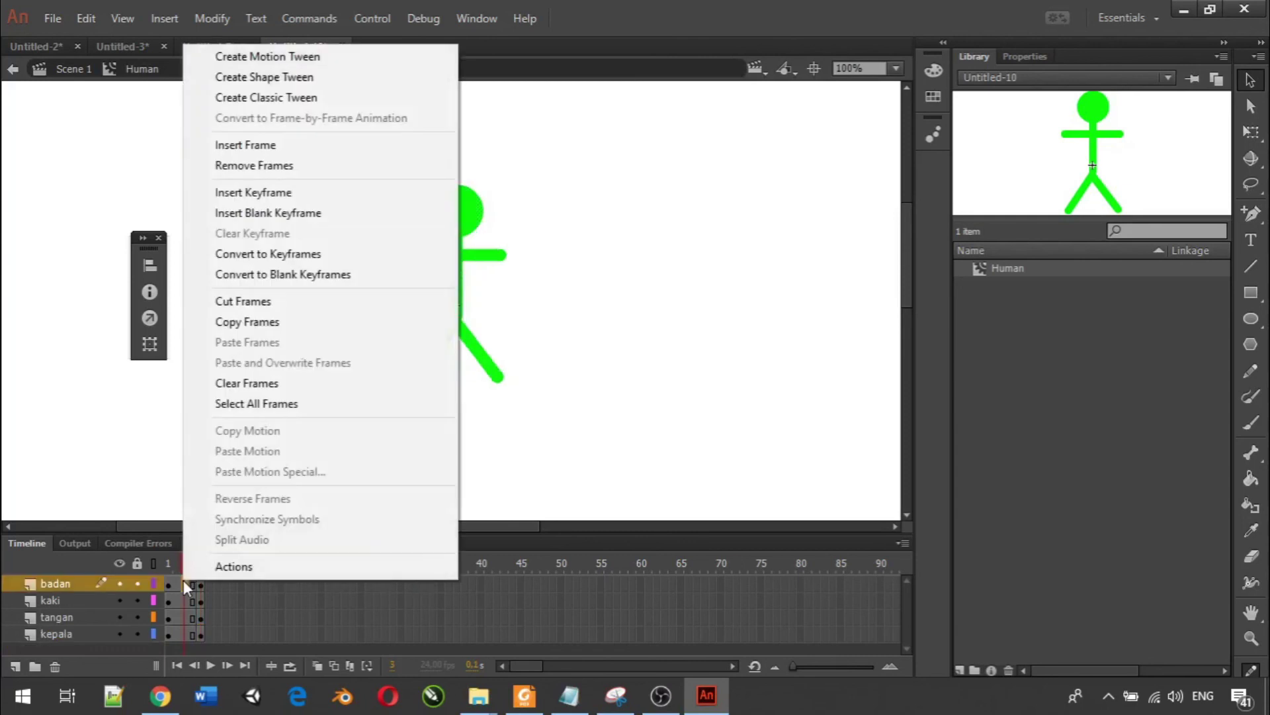
pyautogui.click(358, 78)
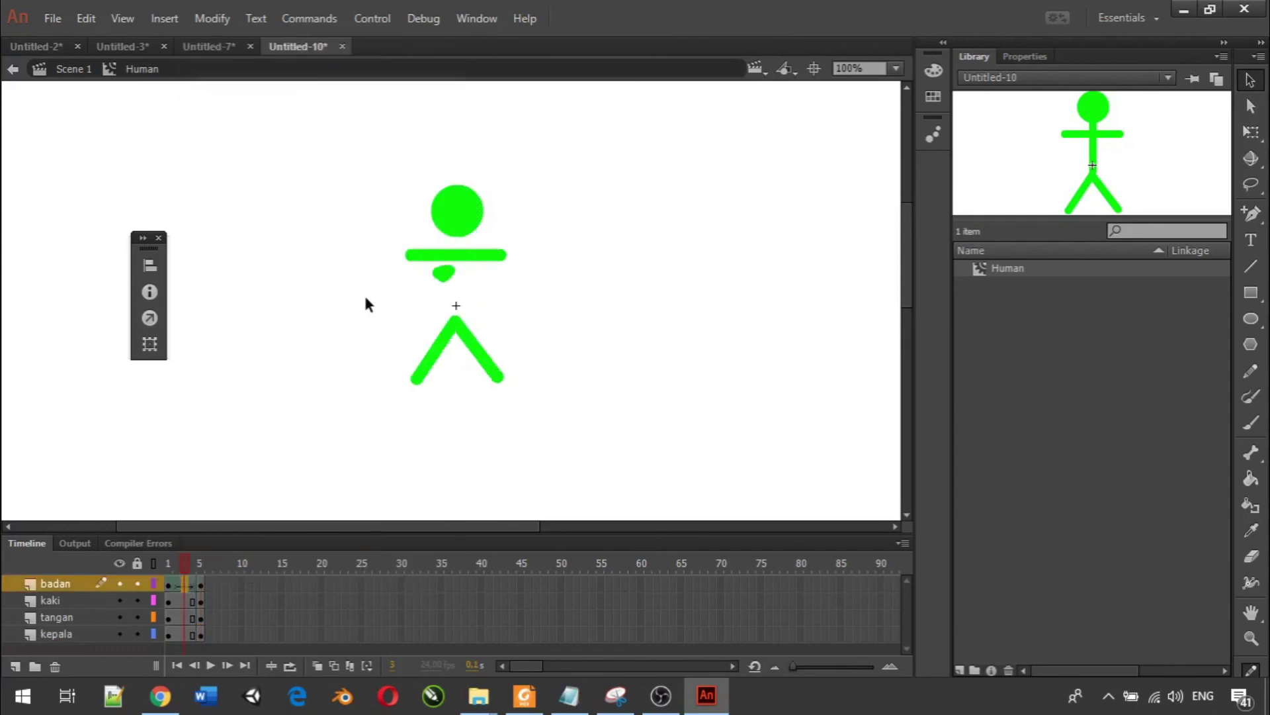
pyautogui.rightClick(183, 599)
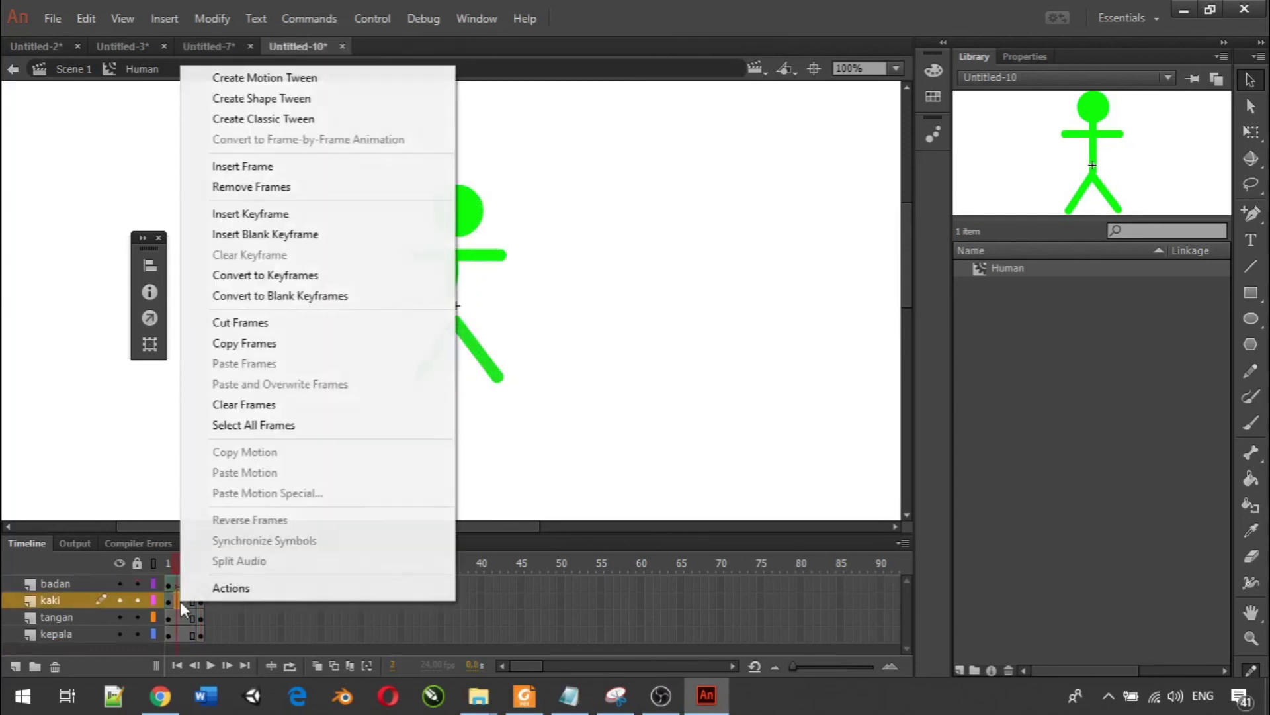
pyautogui.click(338, 102)
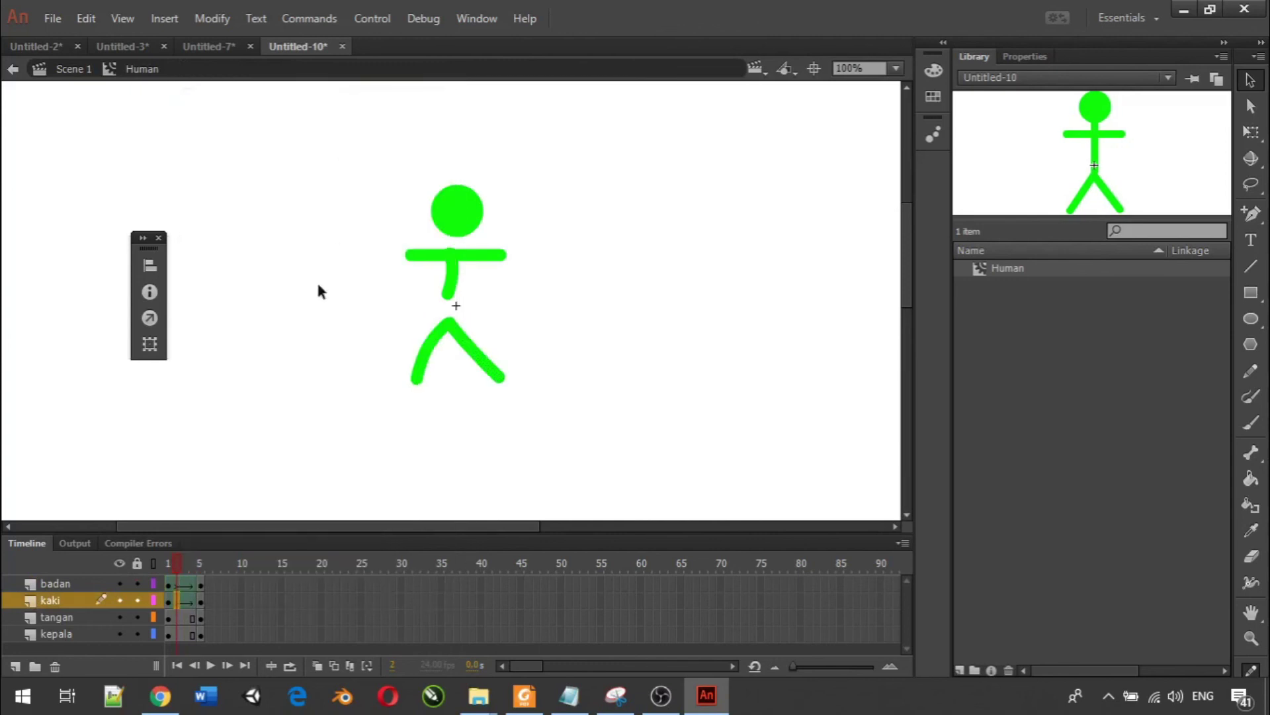
pyautogui.rightClick(183, 619)
pyautogui.click(258, 117)
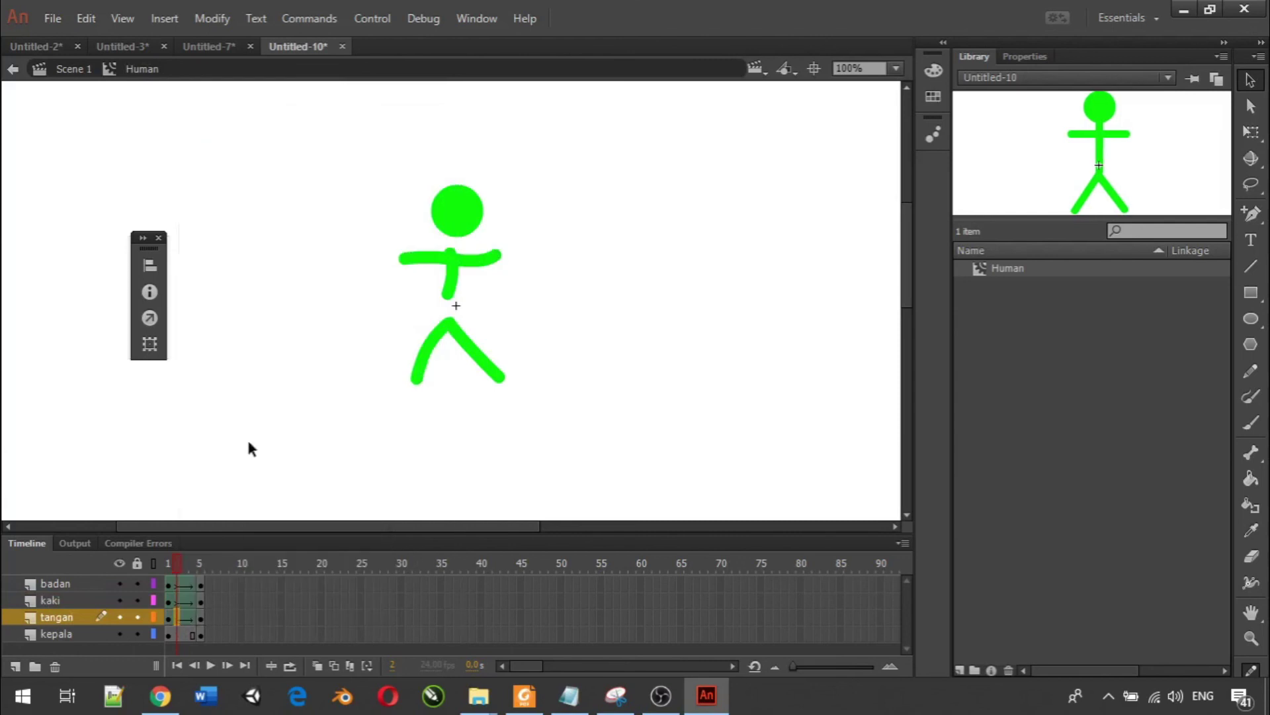
pyautogui.rightClick(185, 636)
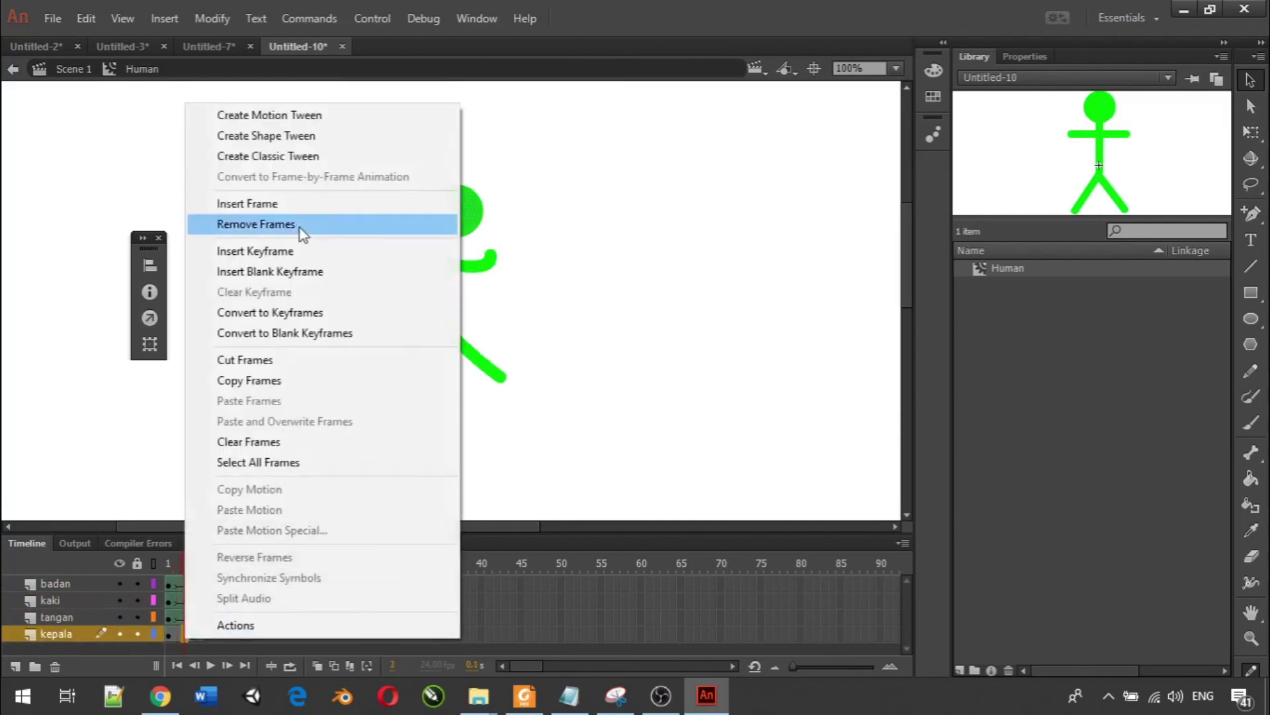
pyautogui.click(323, 135)
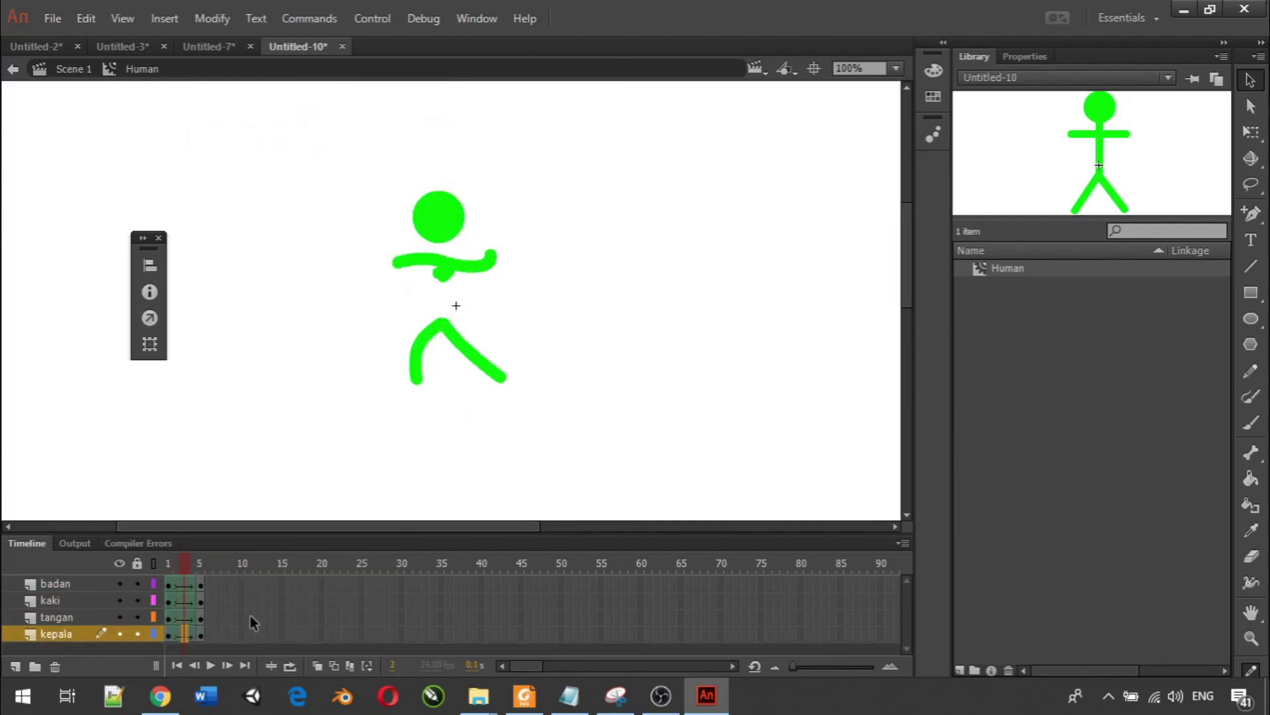
# Scrub through the tween, play frames 1 to 5 in a loop, and return to frame 1.
pyautogui.moveTo(185, 562); pyautogui.dragTo(222, 558)
pyautogui.click(168, 569)
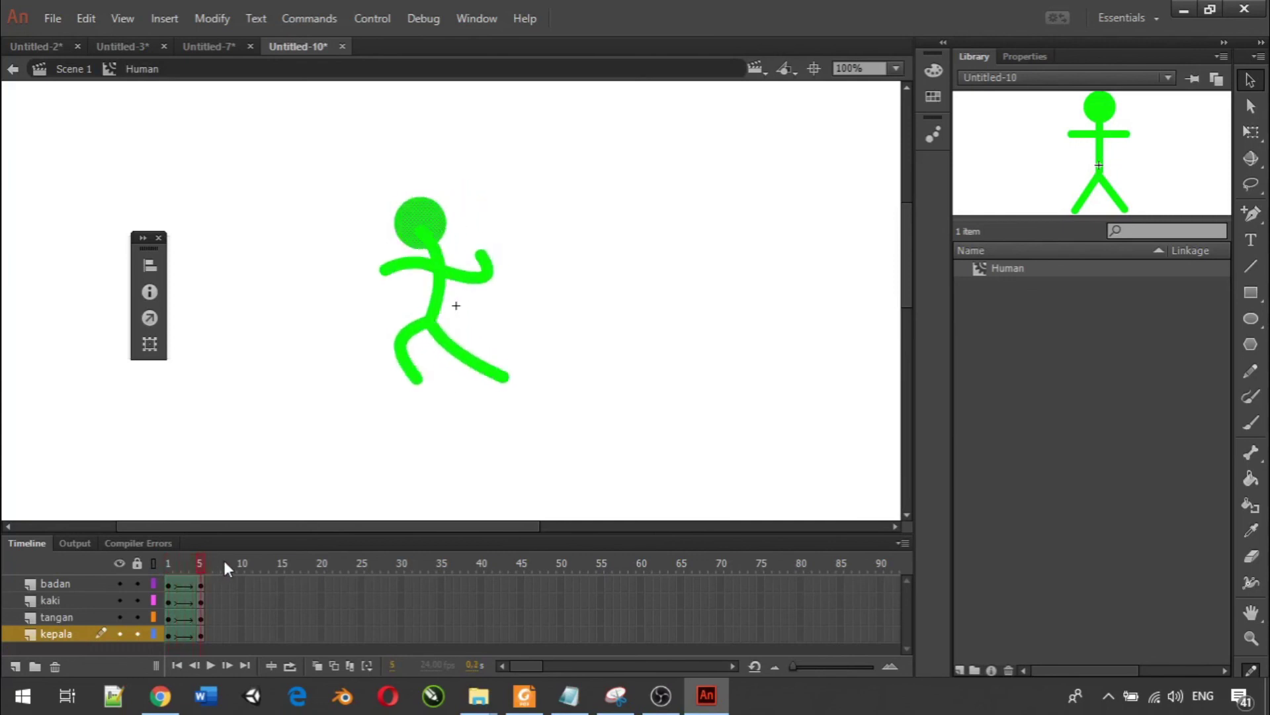
pyautogui.click(294, 665)
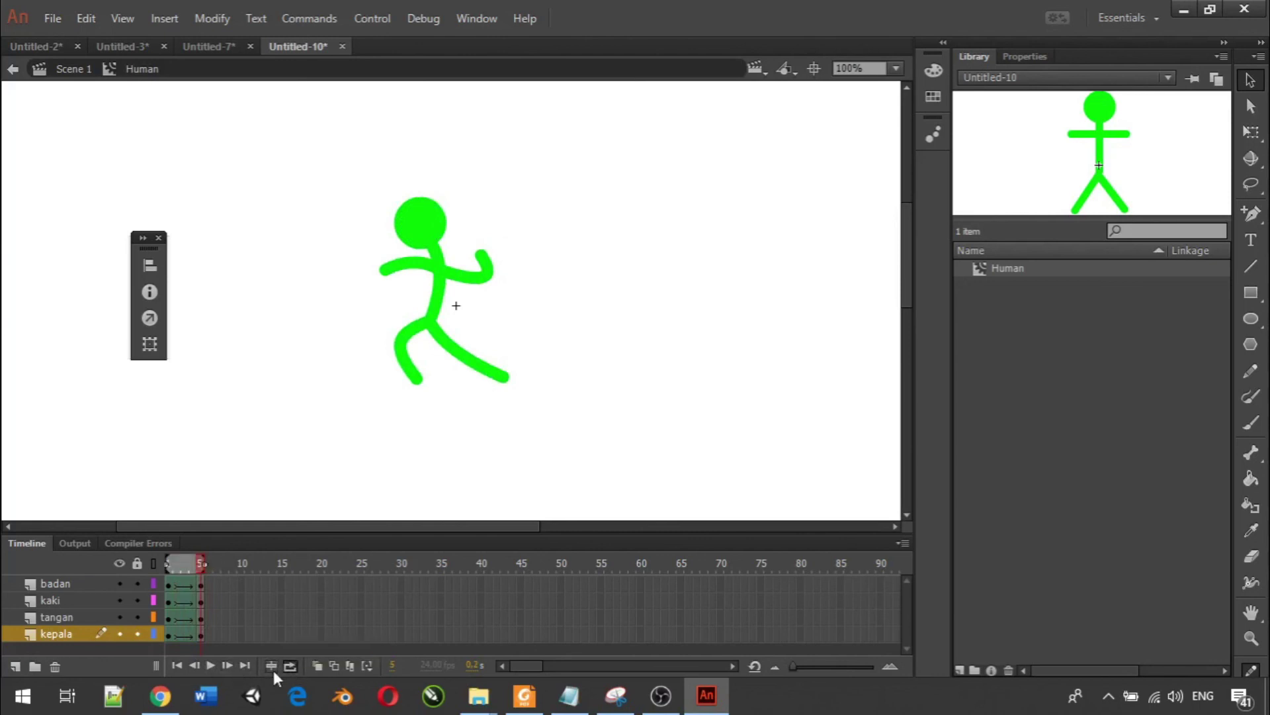
pyautogui.click(211, 666)
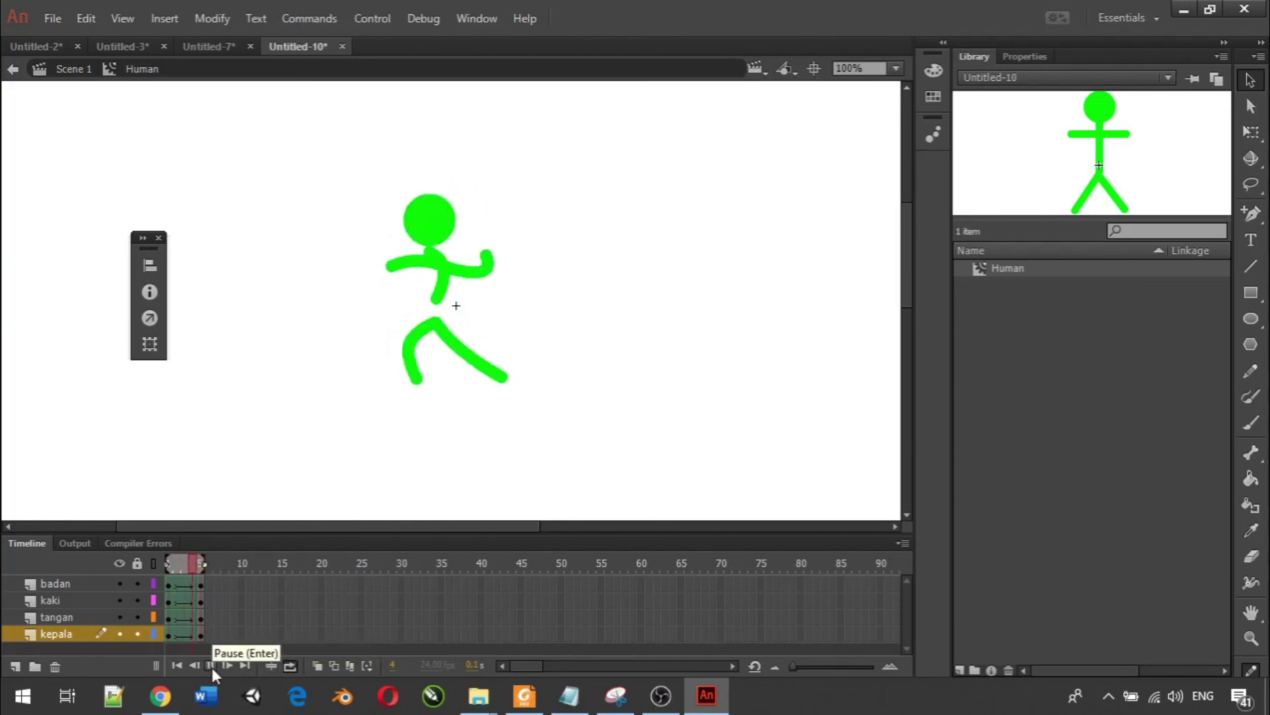
pyautogui.click(212, 666)
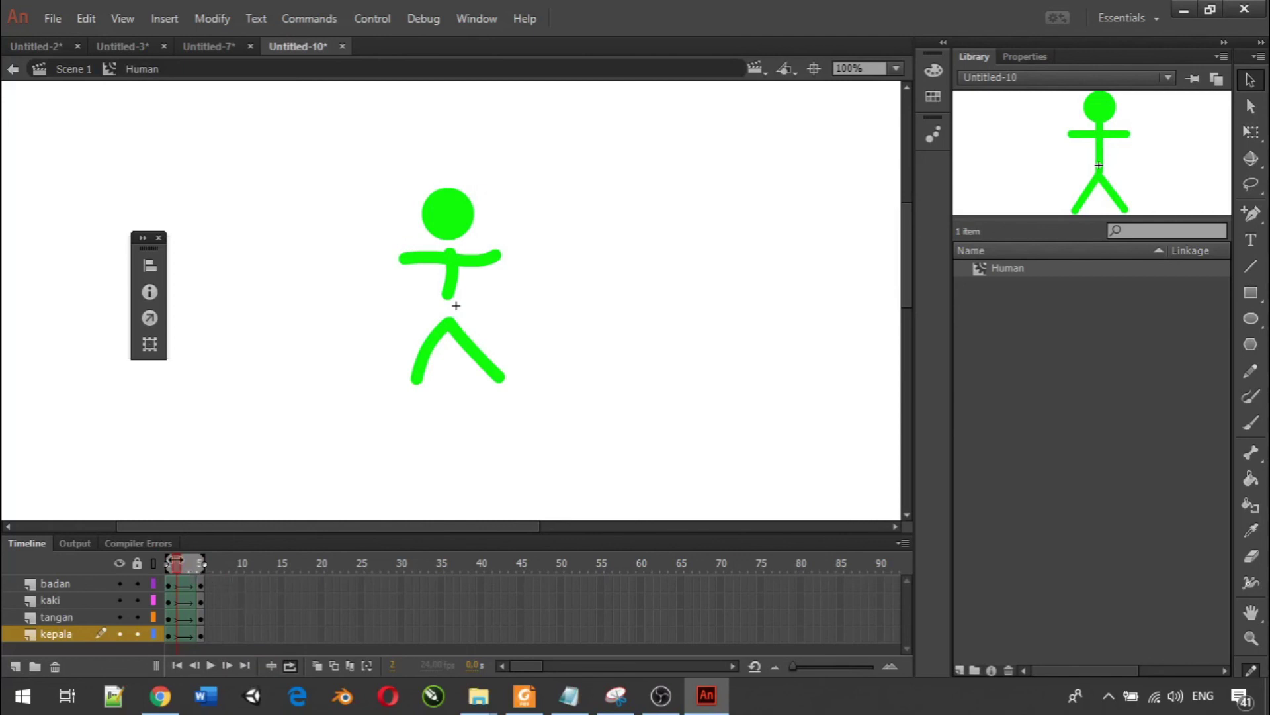
pyautogui.moveTo(180, 562); pyautogui.dragTo(168, 564)
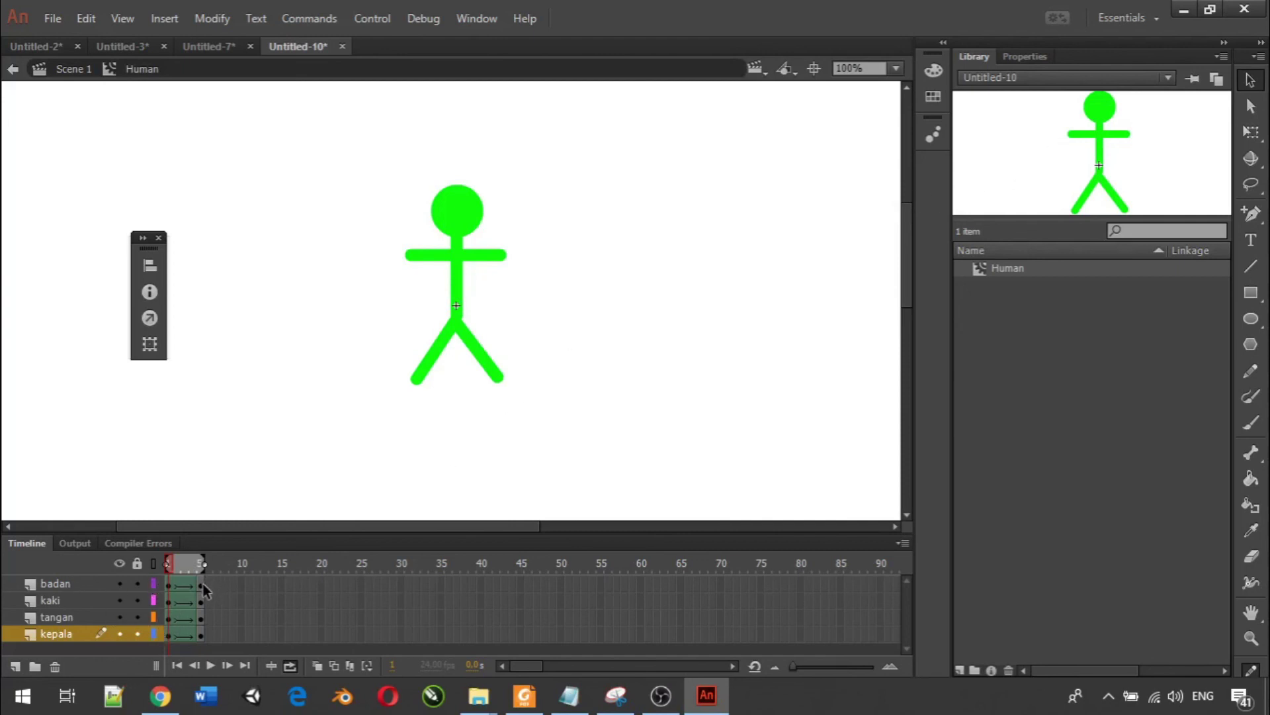
# Add a shape hint to the middle of the body line on the badan layer at frame 1 and match it at frame 5.
pyautogui.click(168, 587)
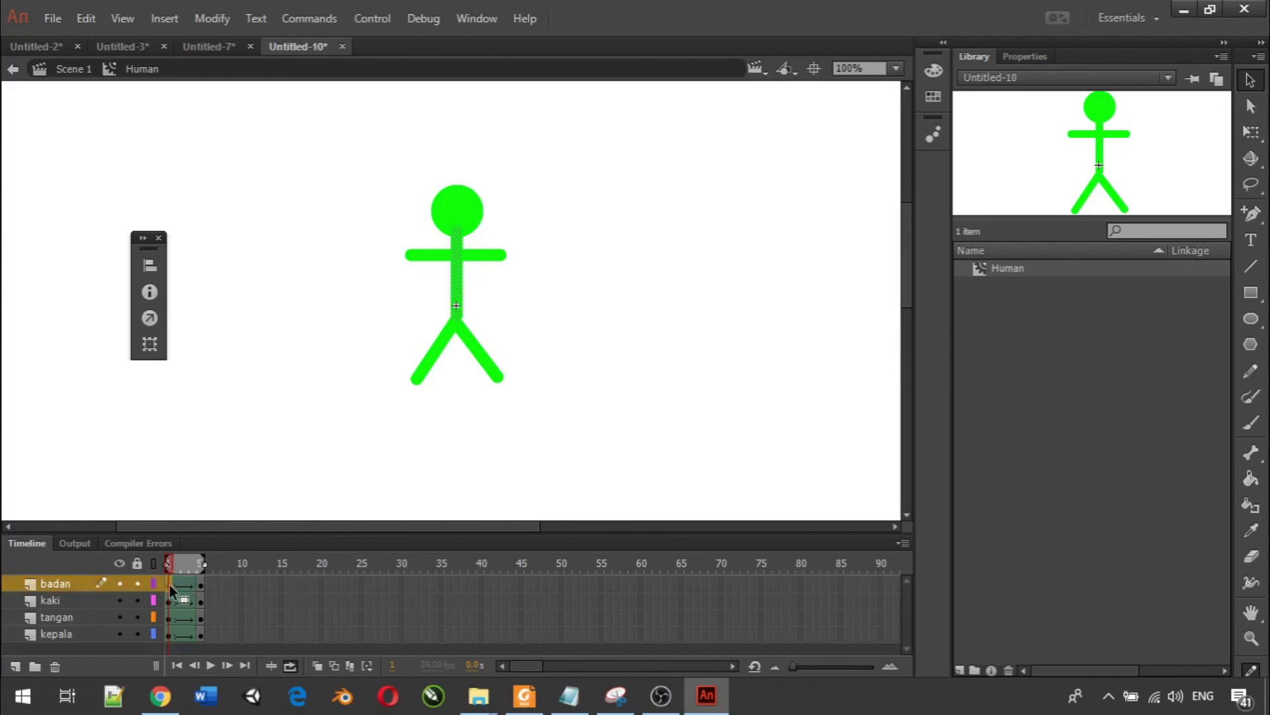
pyautogui.click(170, 589)
pyautogui.click(201, 586)
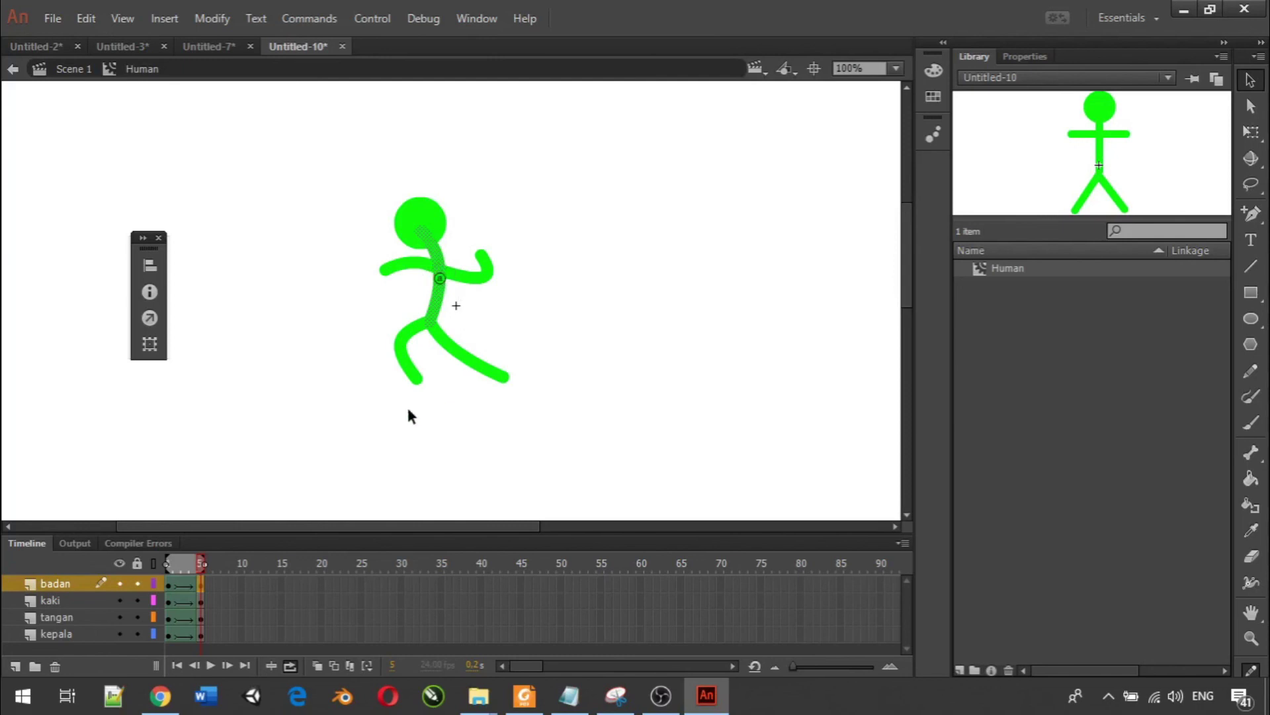
# Add a second shape hint at the top end of the body line at frame 1 and match it at frame 5.
pyautogui.click(169, 583)
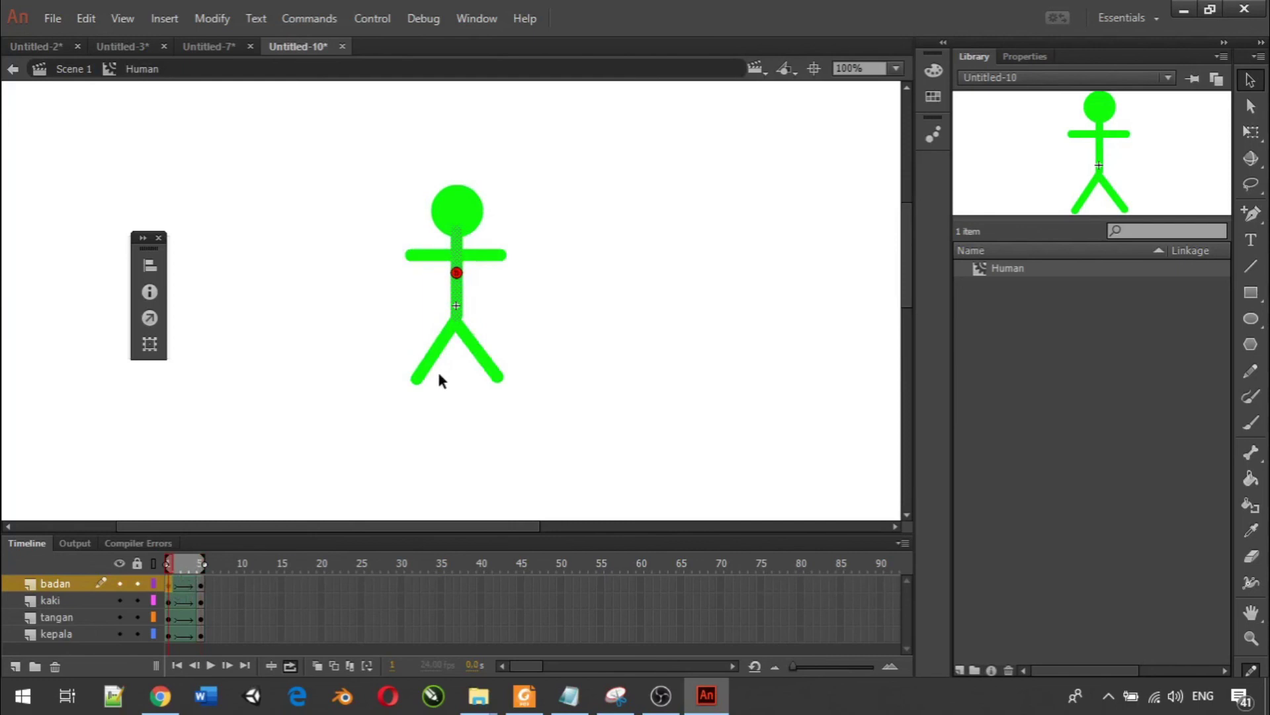
pyautogui.moveTo(458, 275); pyautogui.dragTo(457, 230)
pyautogui.moveTo(177, 562); pyautogui.dragTo(202, 582)
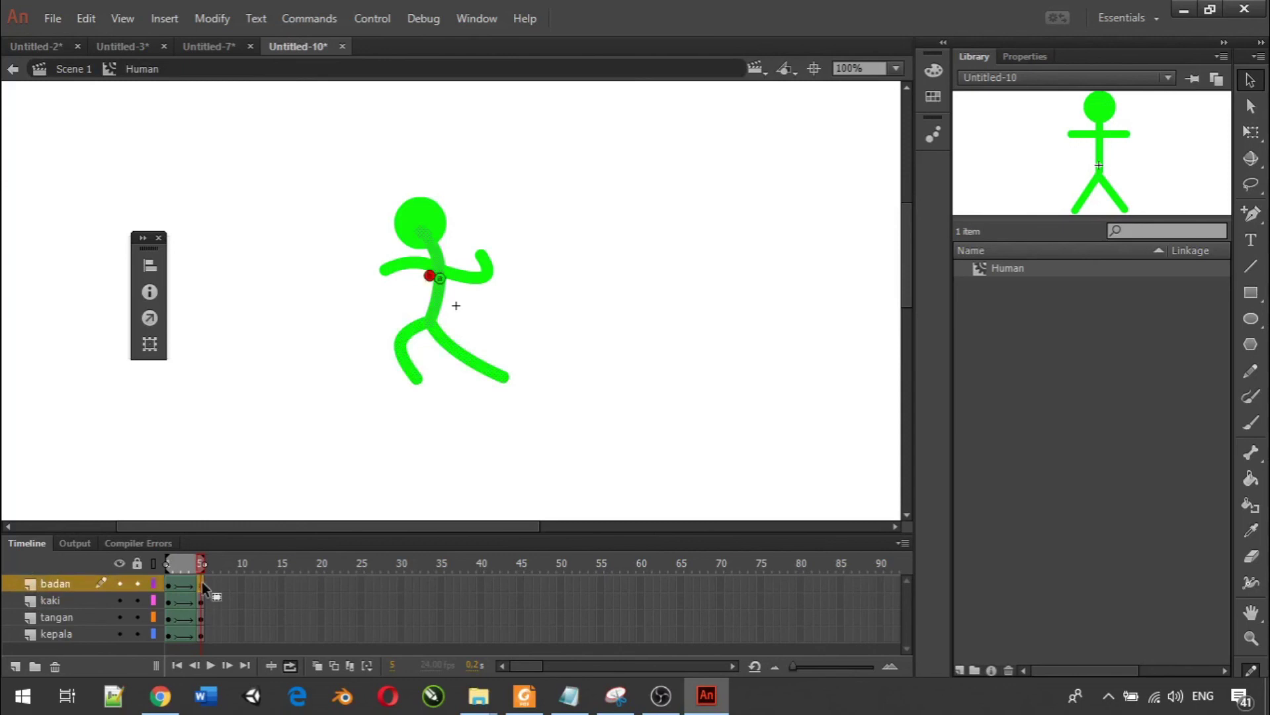
pyautogui.moveTo(431, 277); pyautogui.dragTo(423, 221)
pyautogui.click(426, 241)
# Float the timeline and widen it to span the full width of the stage.
pyautogui.moveTo(201, 550)
pyautogui.mouseDown()
pyautogui.moveTo(188, 553)
pyautogui.moveTo(217, 548)
pyautogui.mouseUp()
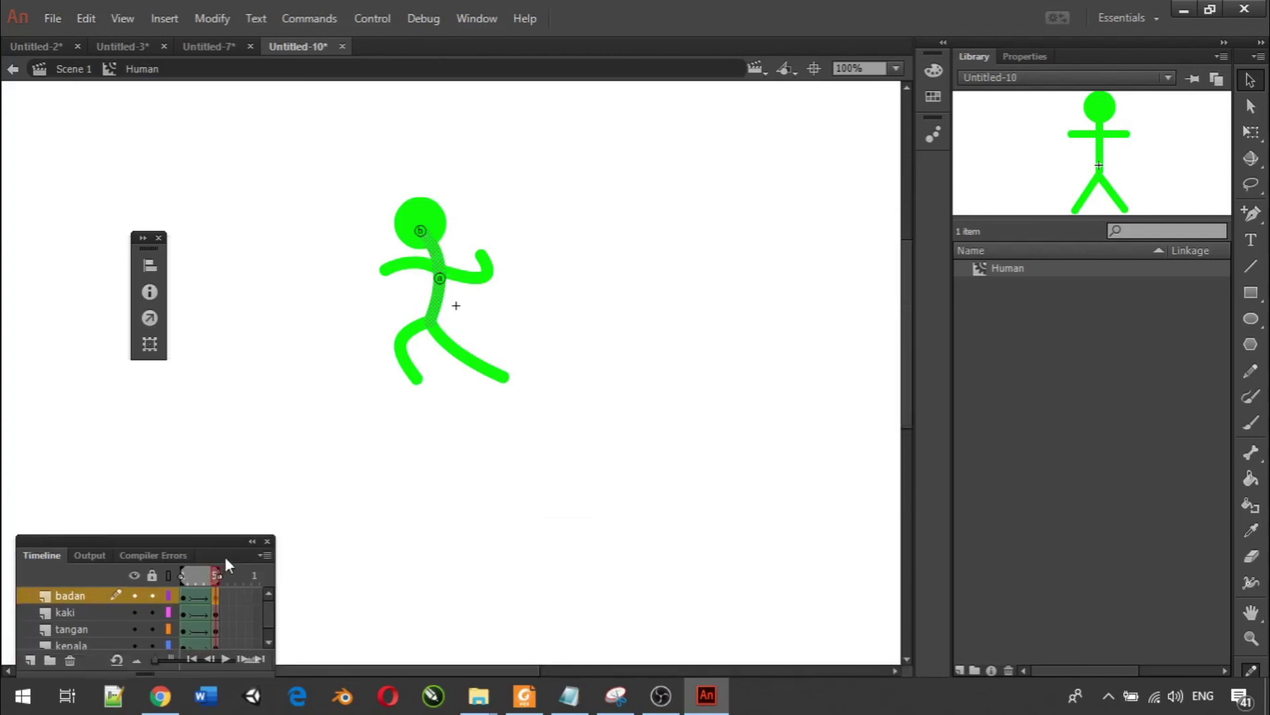
pyautogui.doubleClick(221, 540)
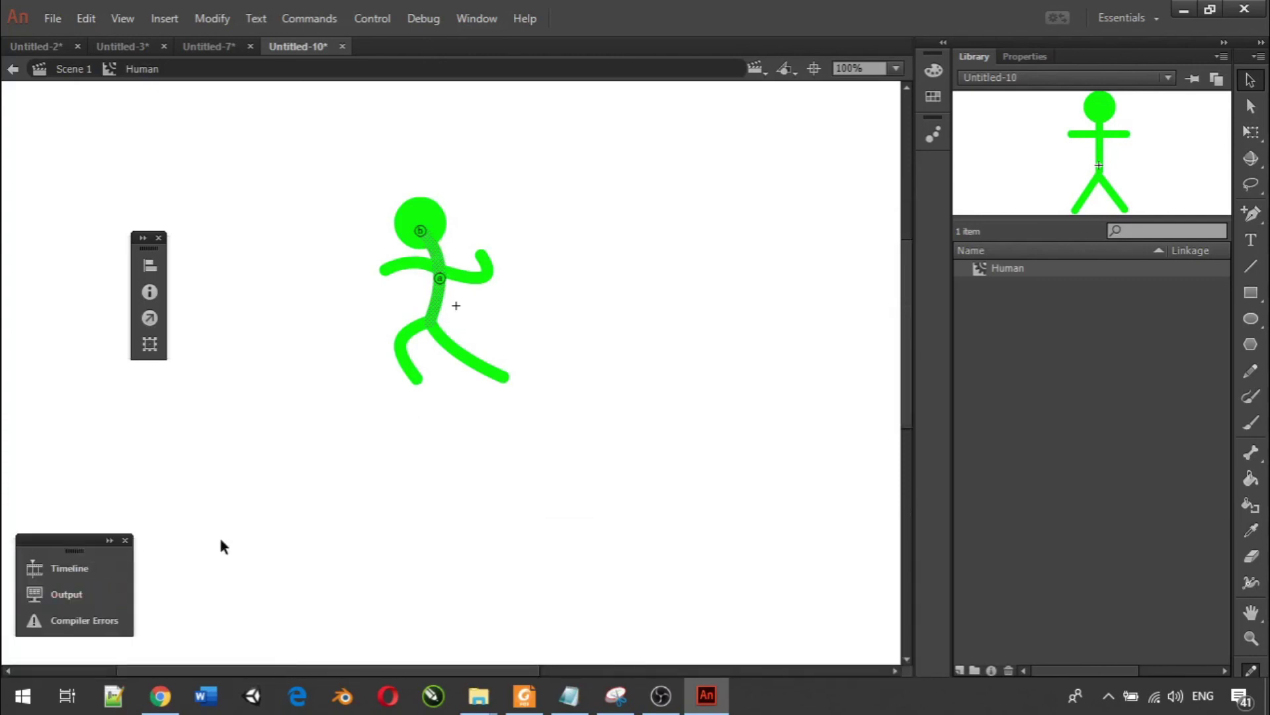
pyautogui.doubleClick(113, 541)
pyautogui.moveTo(275, 586); pyautogui.dragTo(913, 570)
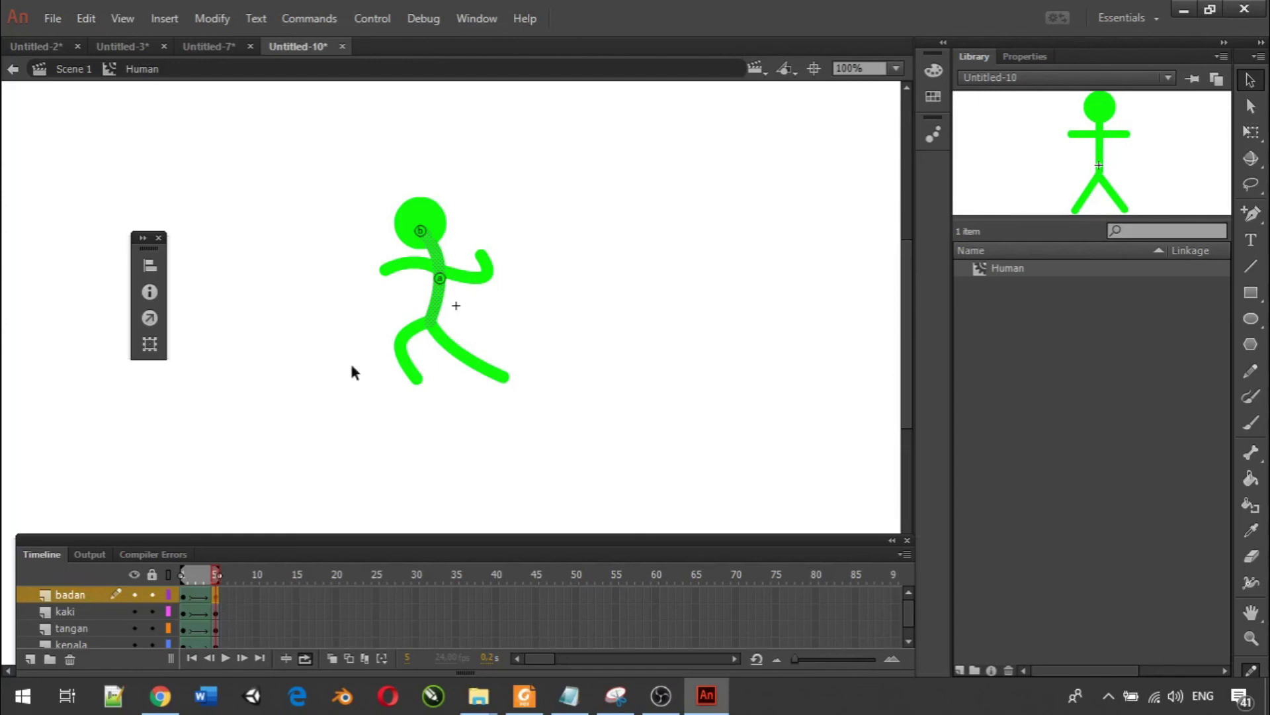
# Add a third shape hint at the lower end of the body line at frame 1 and match it at the leg joint at frame 5.
pyautogui.moveTo(209, 574); pyautogui.dragTo(173, 565)
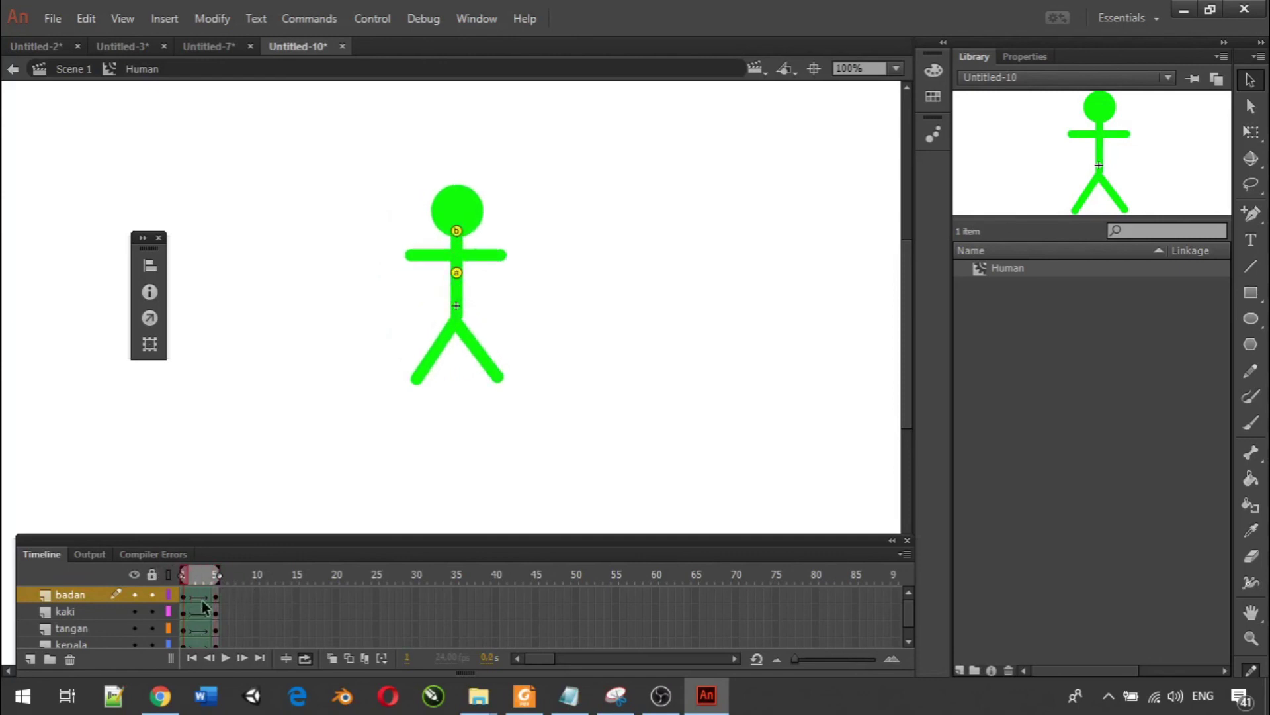
pyautogui.moveTo(187, 600); pyautogui.dragTo(186, 596)
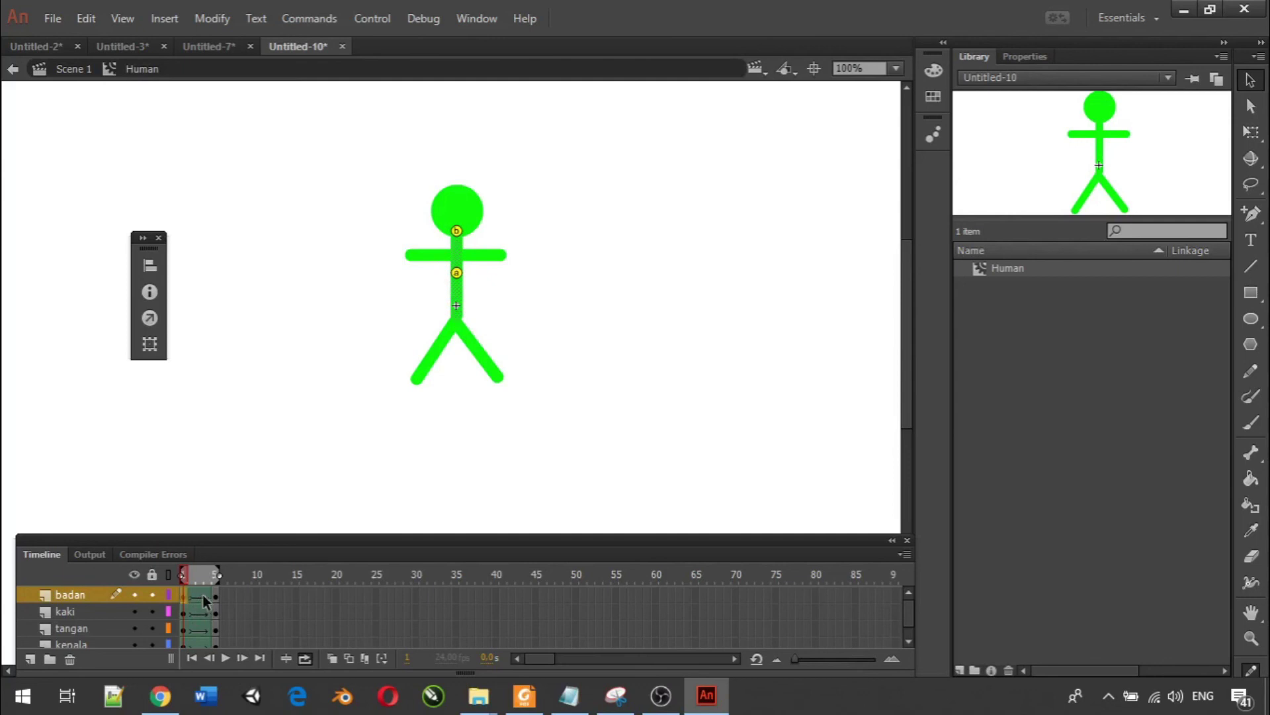
pyautogui.click(453, 335)
pyautogui.click(457, 315)
pyautogui.click(461, 317)
pyautogui.click(216, 596)
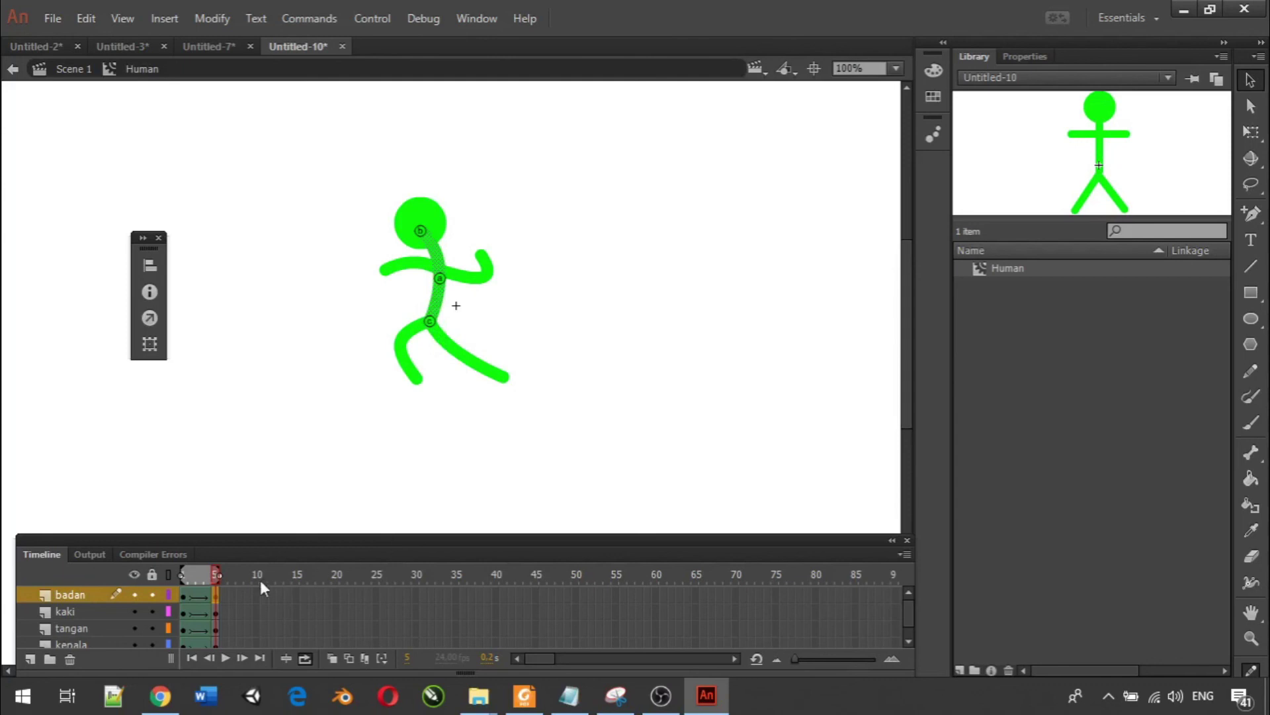
# Move the lowest shape hint slightly up the body line at both frame 1 and frame 5.
pyautogui.moveTo(212, 574); pyautogui.dragTo(173, 573)
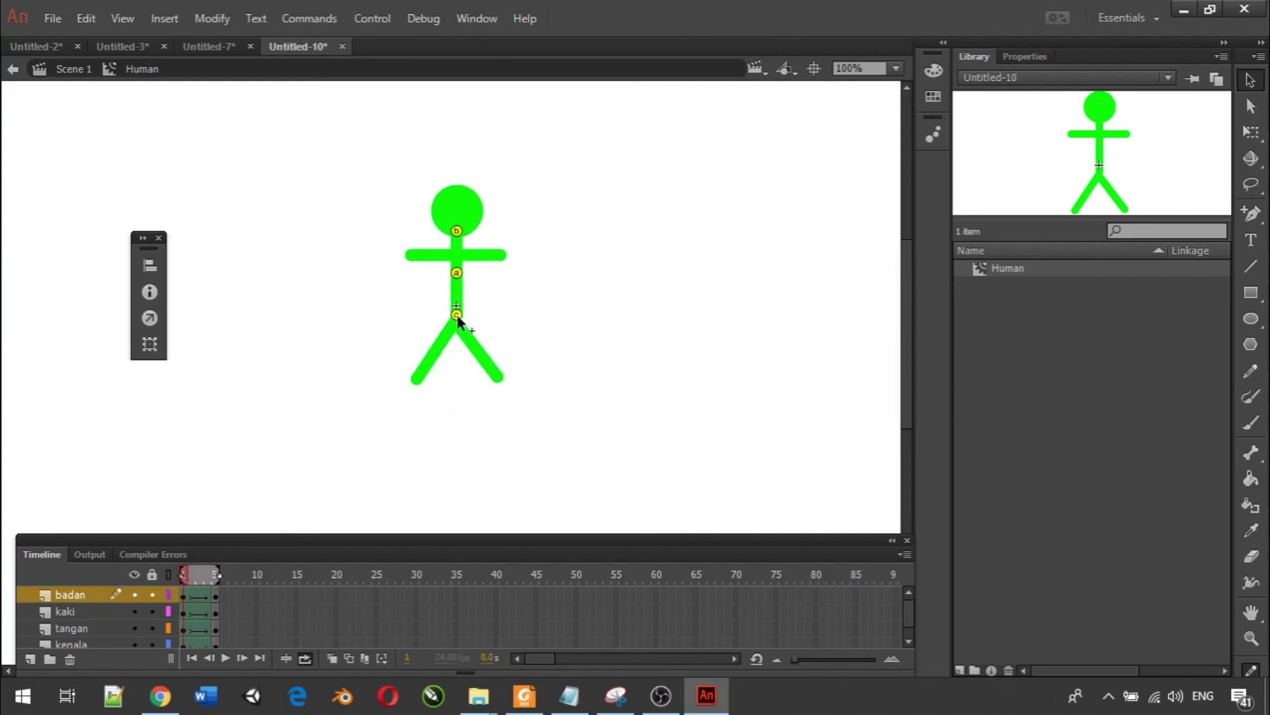
pyautogui.moveTo(458, 318); pyautogui.dragTo(462, 303)
pyautogui.moveTo(194, 567); pyautogui.dragTo(220, 568)
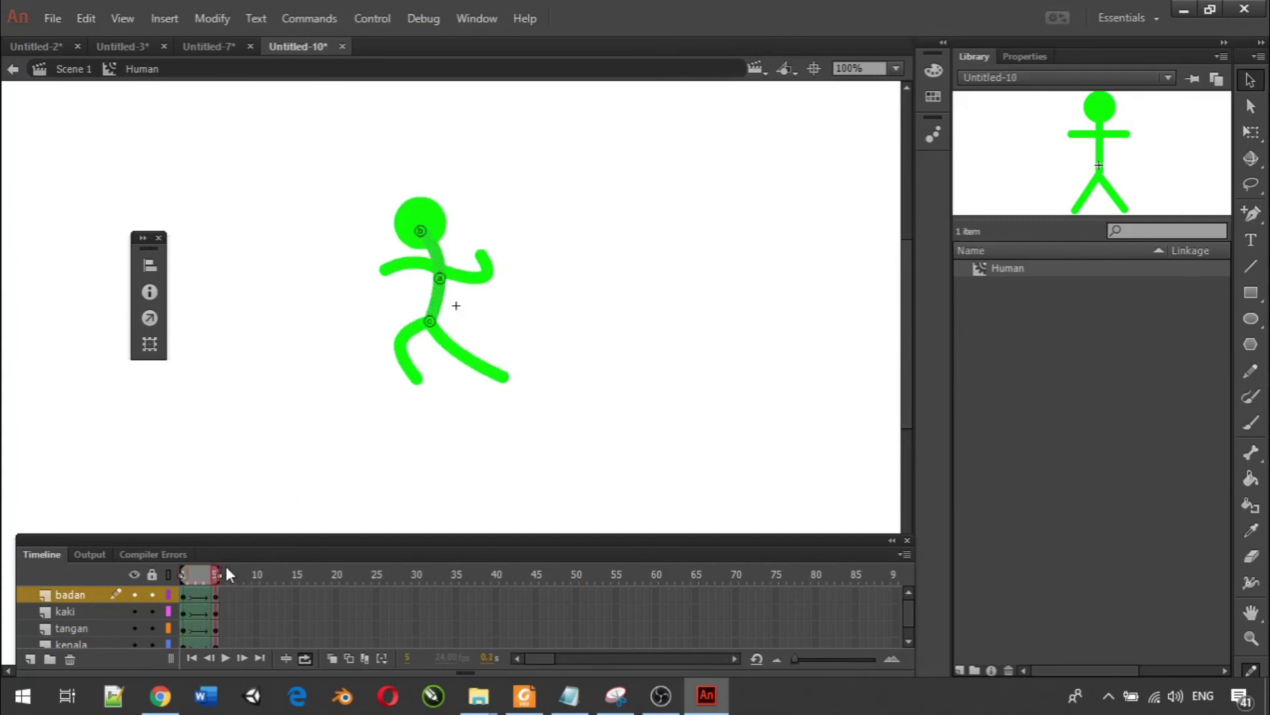
pyautogui.moveTo(431, 323); pyautogui.dragTo(435, 305)
# Move the lowest body shape hint up to shoulder height at frame 1 and to the matching point at frame 5.
pyautogui.moveTo(212, 573); pyautogui.dragTo(176, 561)
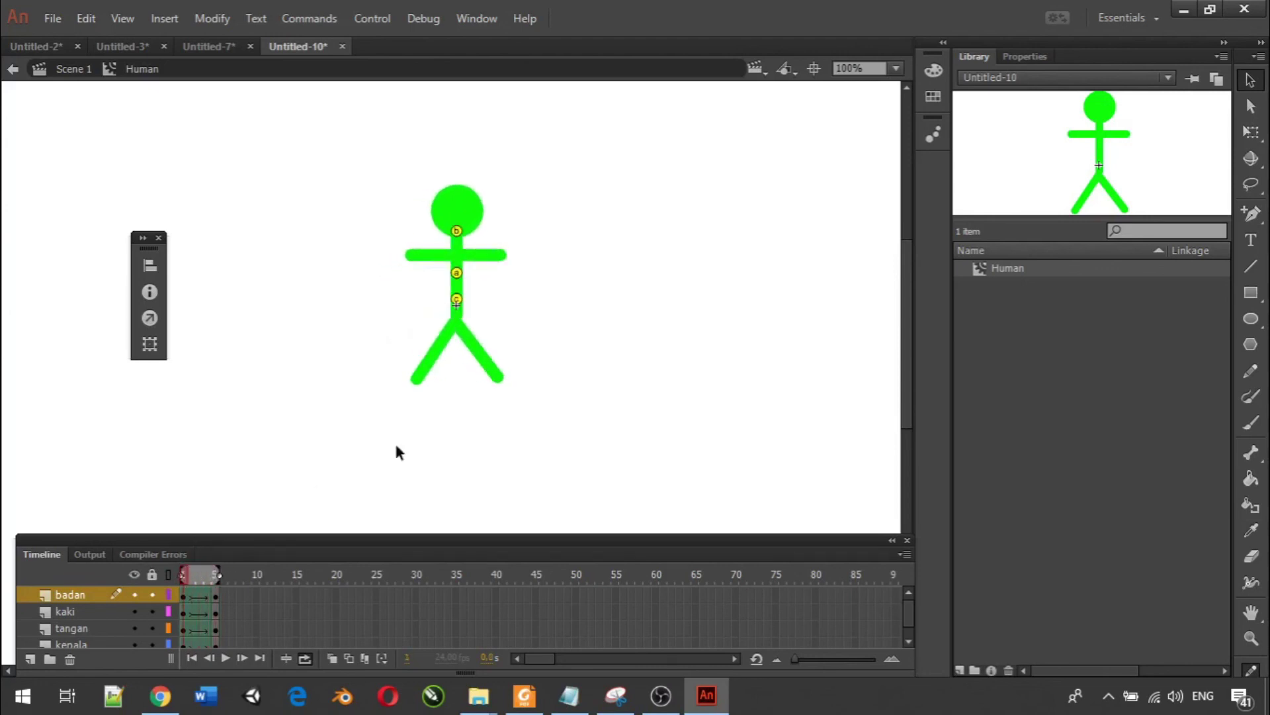
pyautogui.moveTo(457, 299); pyautogui.dragTo(460, 247)
pyautogui.click(456, 259)
pyautogui.click(216, 596)
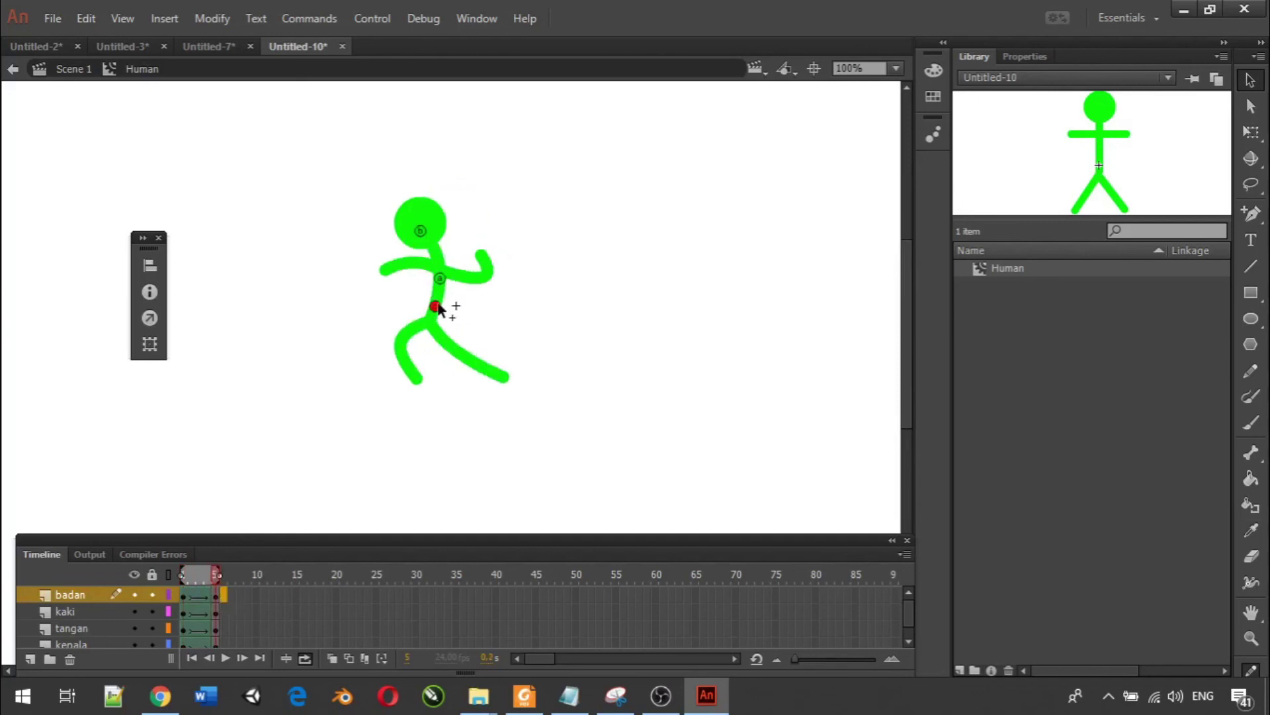
pyautogui.click(435, 253)
pyautogui.moveTo(213, 581)
pyautogui.mouseDown()
pyautogui.moveTo(180, 569)
pyautogui.moveTo(216, 566)
pyautogui.moveTo(164, 566)
pyautogui.moveTo(231, 575)
pyautogui.mouseUp()
pyautogui.moveTo(212, 573)
pyautogui.mouseDown()
pyautogui.moveTo(170, 573)
pyautogui.moveTo(225, 582)
pyautogui.mouseUp()
# Bend the forearm facing away from the running direction inward toward the head in the frame 5 pose.
pyautogui.click(217, 612)
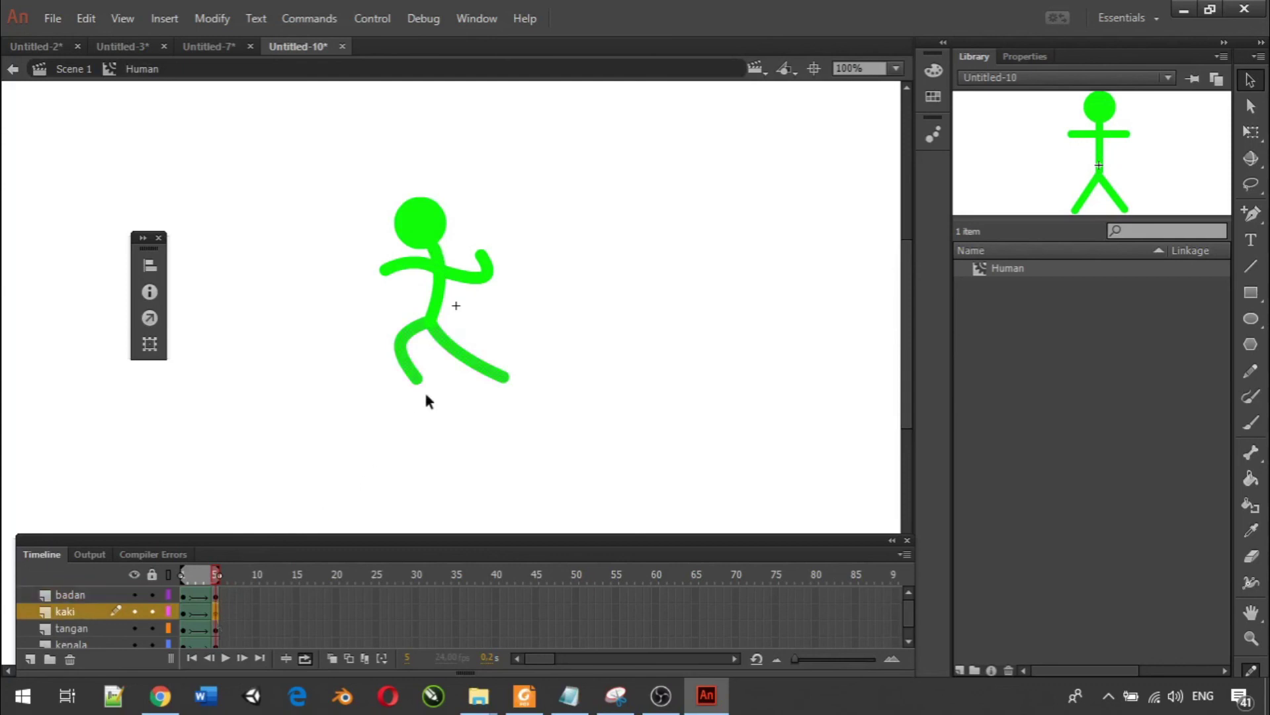
pyautogui.moveTo(473, 281)
pyautogui.mouseDown()
pyautogui.moveTo(454, 278)
pyautogui.moveTo(476, 280)
pyautogui.moveTo(485, 264)
pyautogui.moveTo(461, 239)
pyautogui.moveTo(409, 278)
pyautogui.mouseUp()
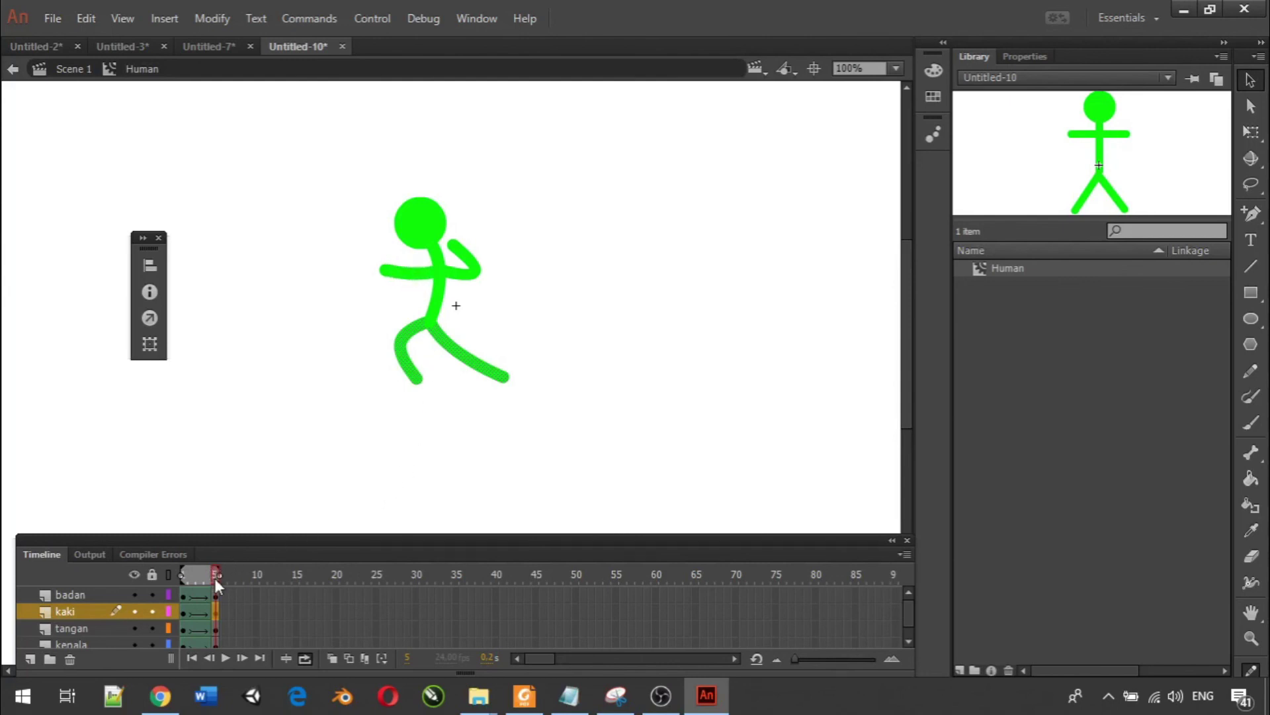
pyautogui.moveTo(214, 570); pyautogui.dragTo(241, 581)
# Shorten the other arm at frame 5 and curve it slightly downward between the shoulder and the hand.
pyautogui.click(397, 274)
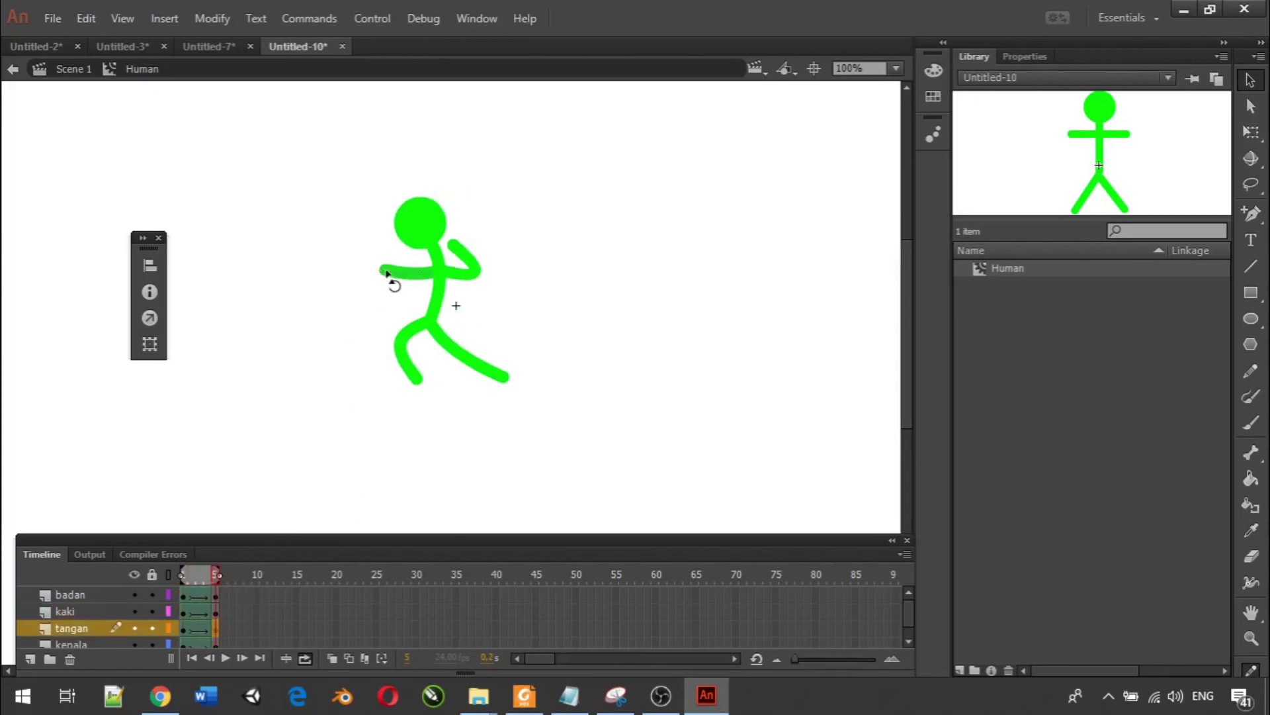
pyautogui.click(375, 242)
pyautogui.click(391, 274)
pyautogui.click(373, 247)
pyautogui.moveTo(397, 275)
pyautogui.mouseDown()
pyautogui.moveTo(411, 280)
pyautogui.moveTo(398, 276)
pyautogui.mouseUp()
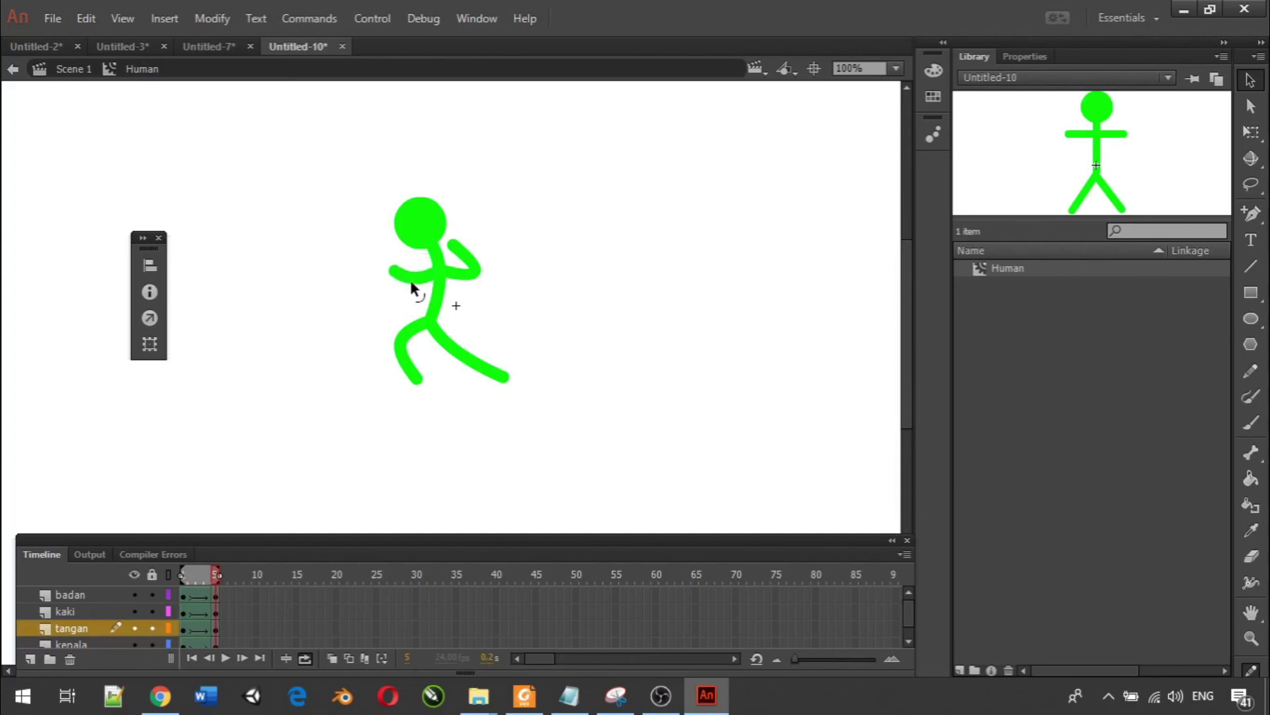
pyautogui.moveTo(410, 279); pyautogui.dragTo(406, 281)
# Play the Human movie clip's tween from frame 1 and stop the playback.
pyautogui.moveTo(213, 574); pyautogui.dragTo(185, 573)
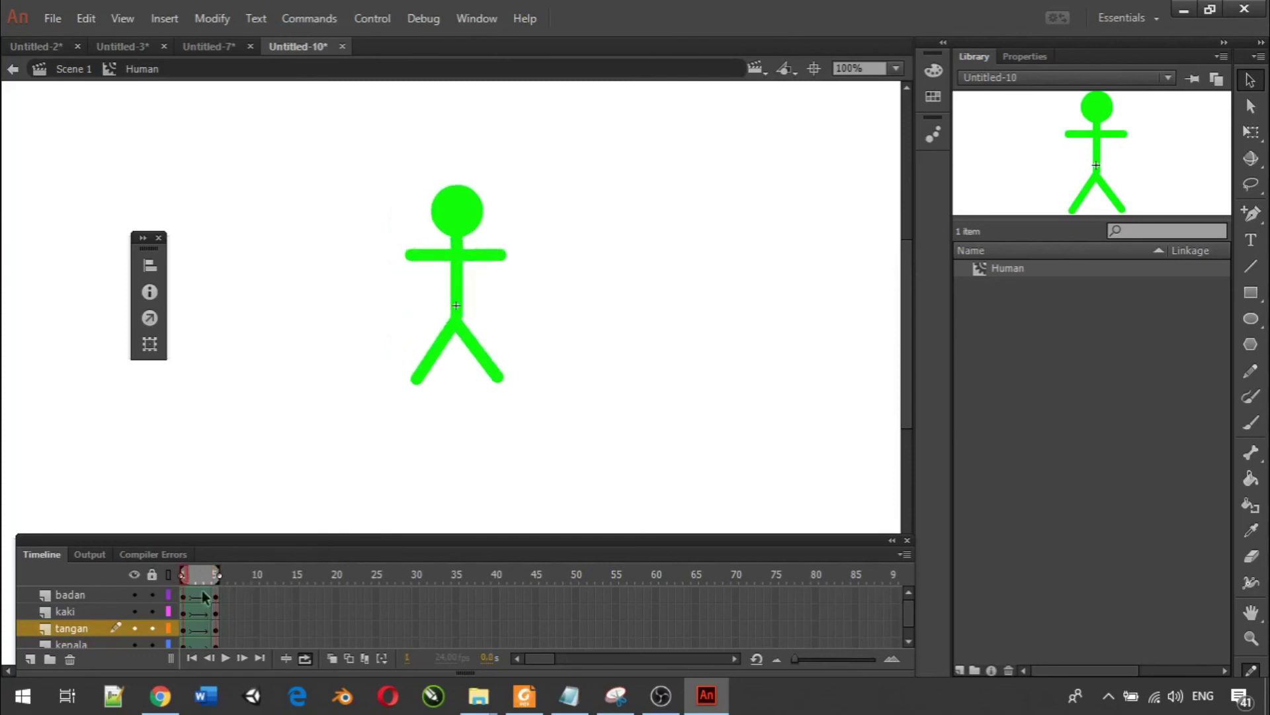
pyautogui.click(223, 658)
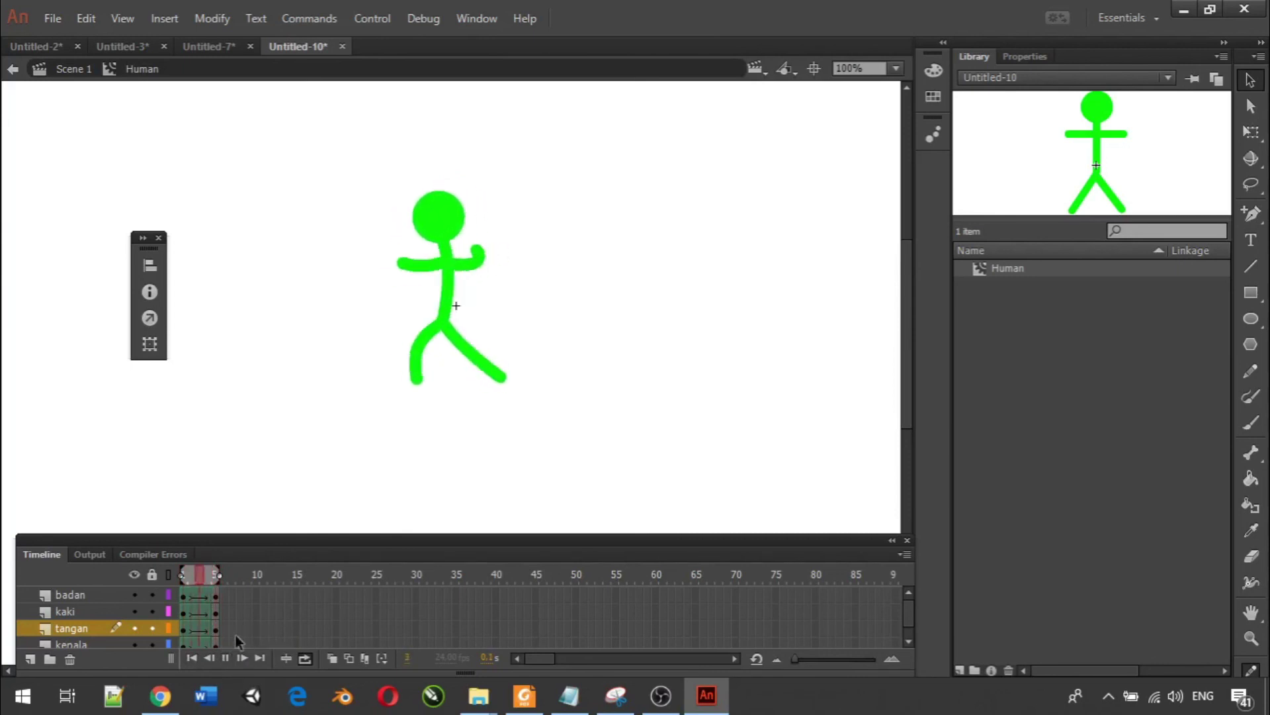
pyautogui.click(225, 658)
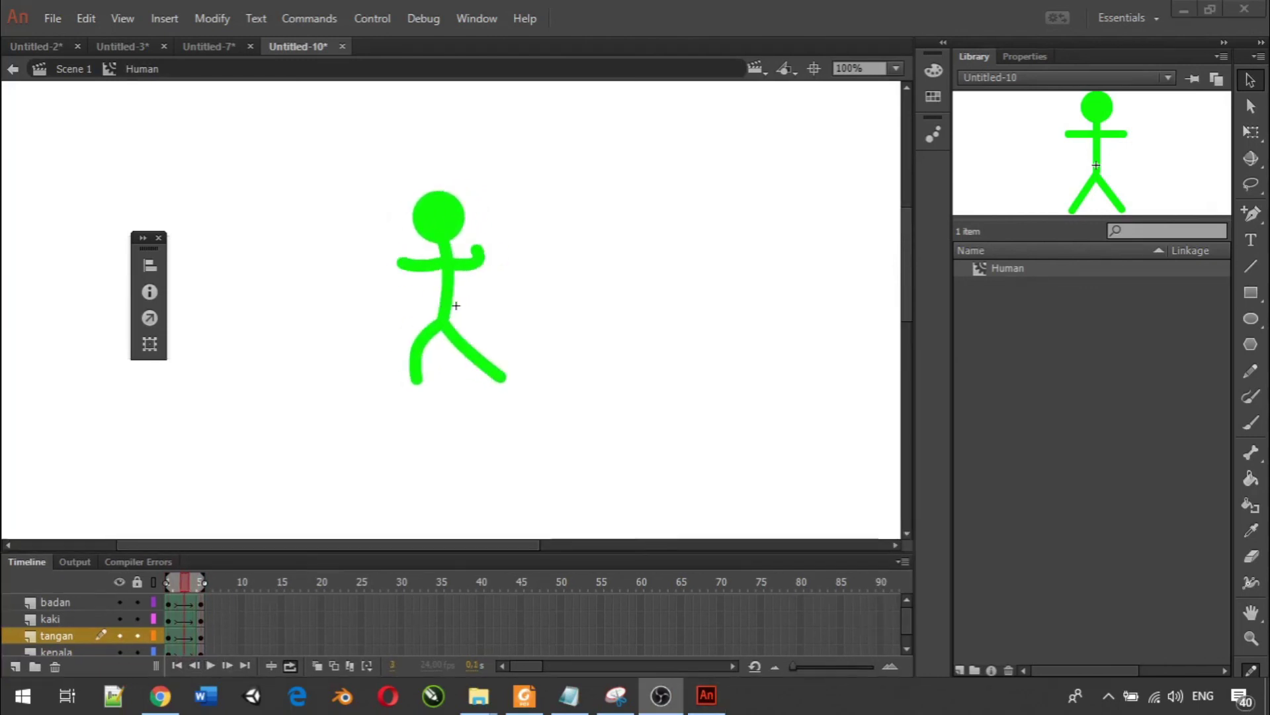
# Return to Scene 1, place an instance of Human on the stage and insert a keyframe at frame 20.
pyautogui.click(68, 68)
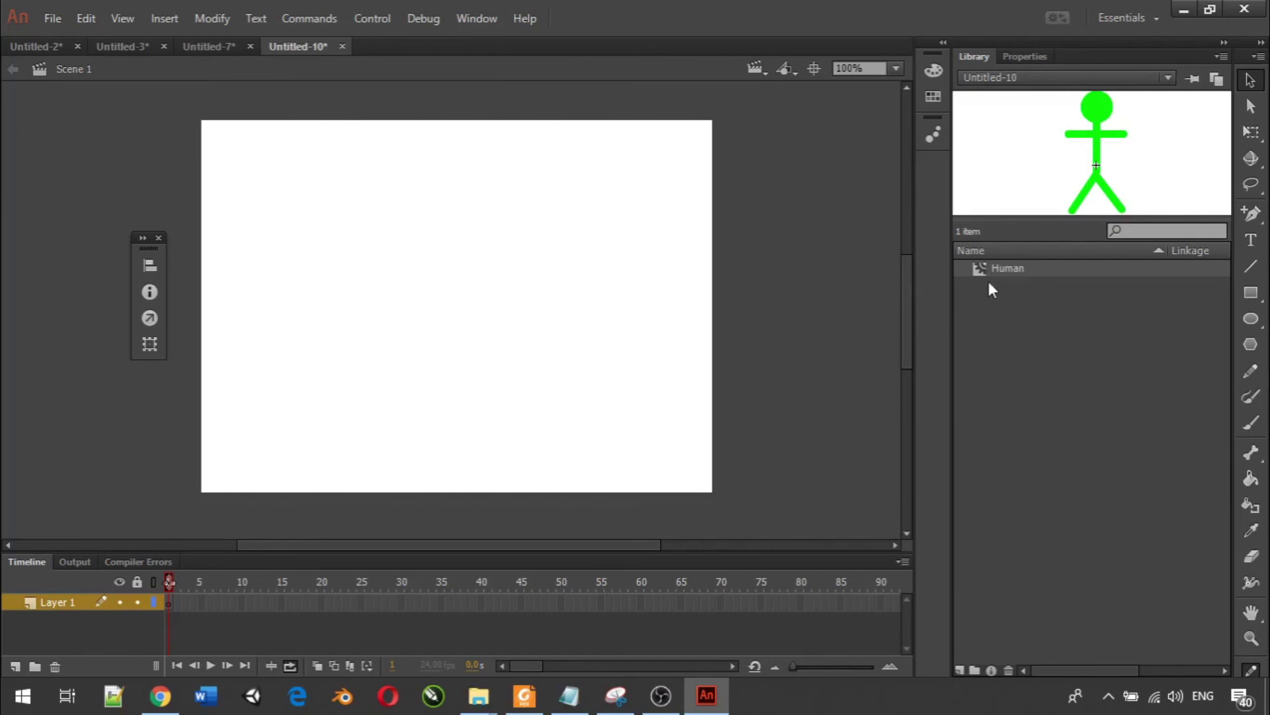
pyautogui.moveTo(983, 272); pyautogui.dragTo(500, 276)
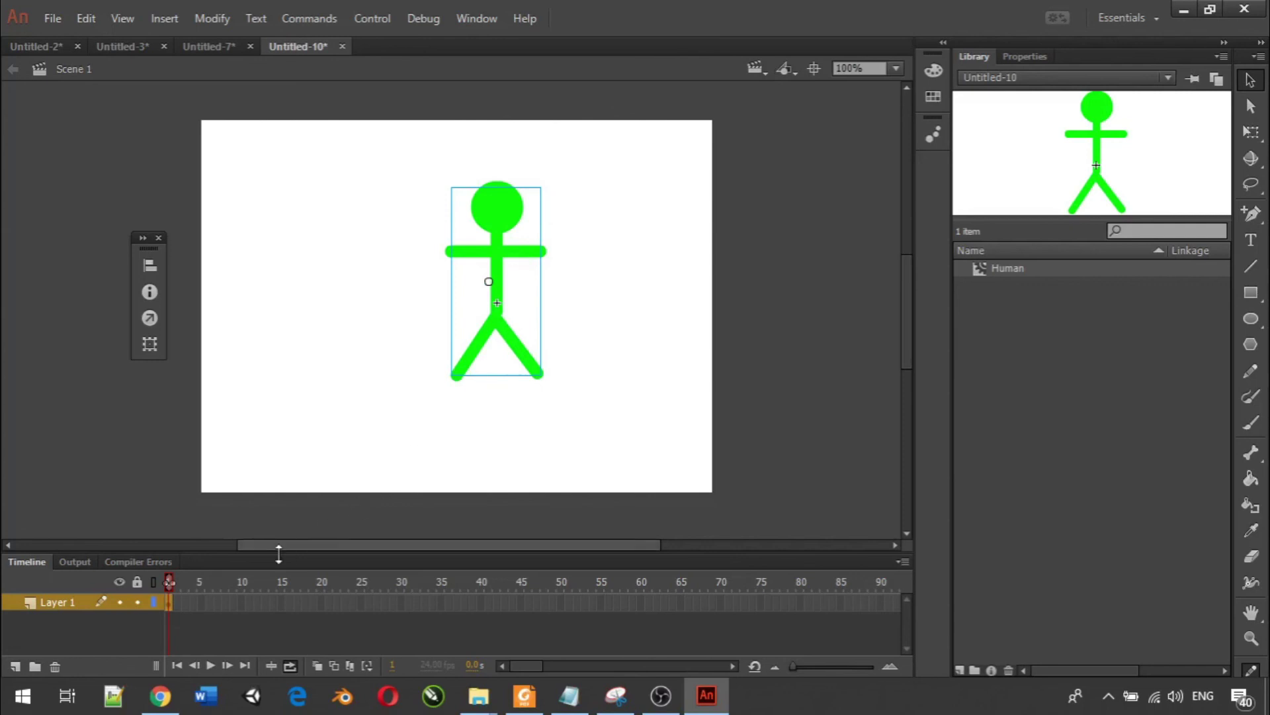
pyautogui.rightClick(322, 603)
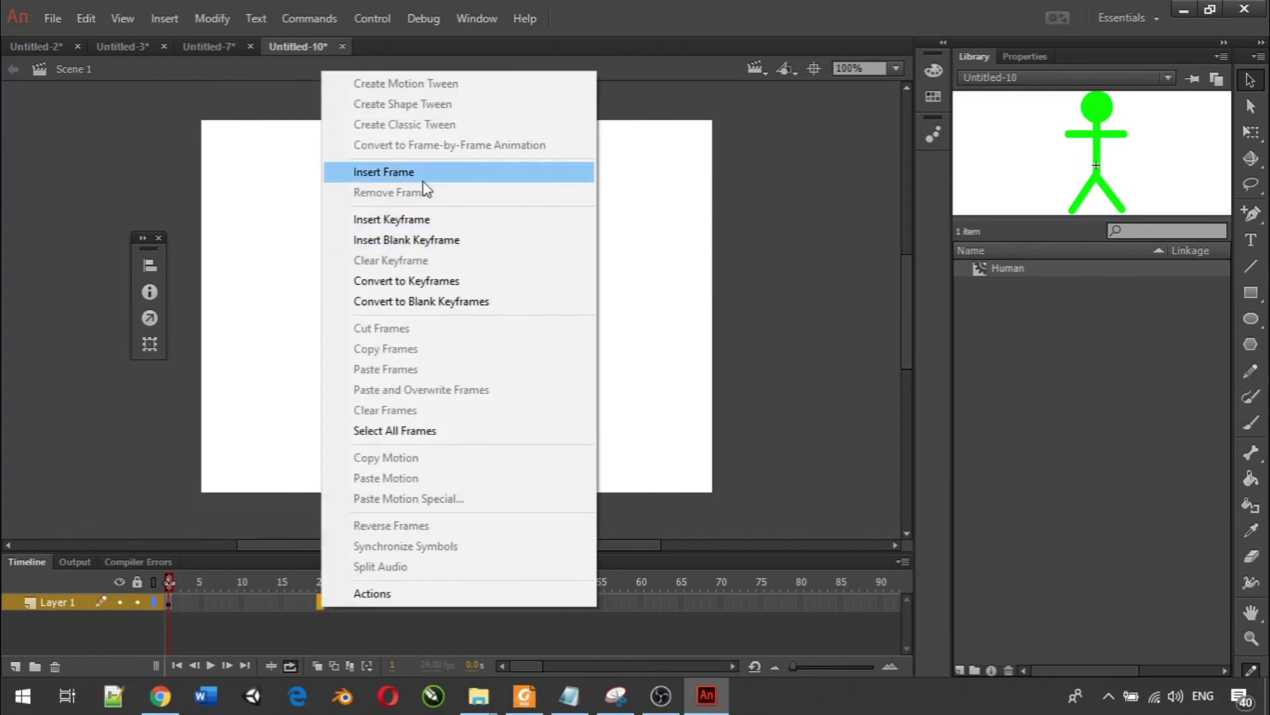
pyautogui.click(455, 222)
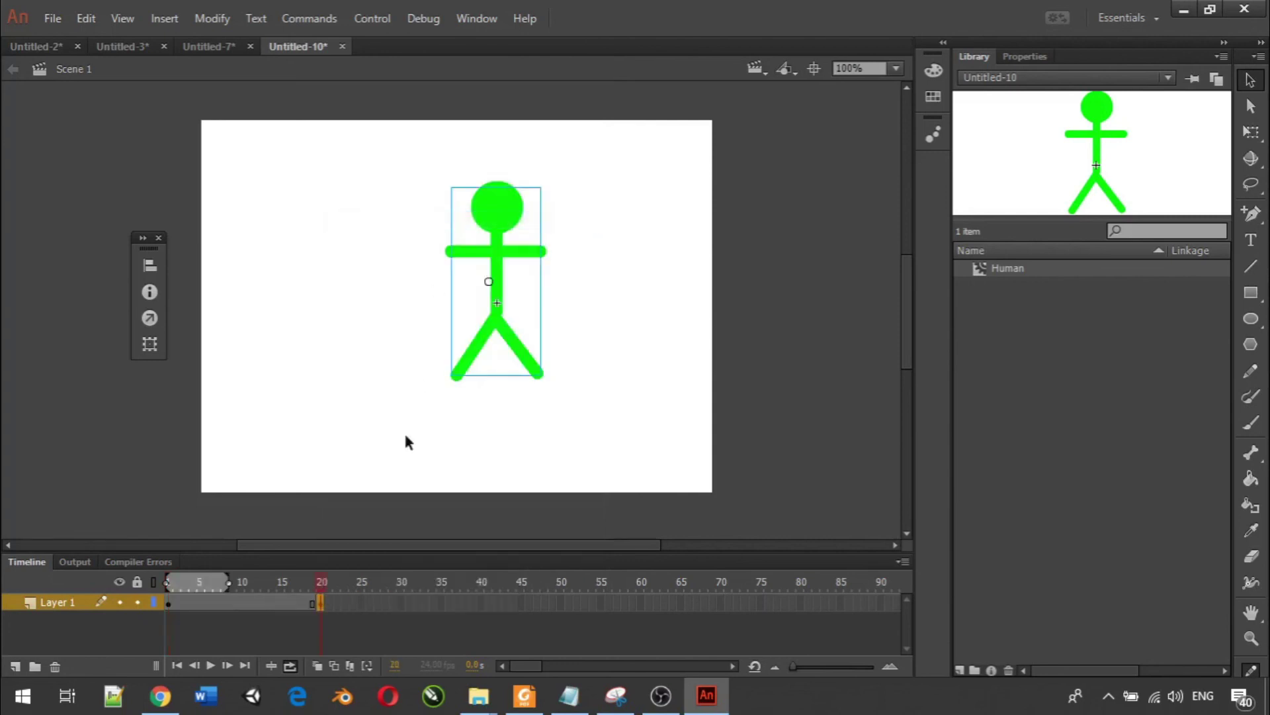
# Extend the loop range to frame 20 and create a classic tween between the two keyframes on Layer 1.
pyautogui.moveTo(228, 582); pyautogui.dragTo(333, 586)
pyautogui.rightClick(269, 606)
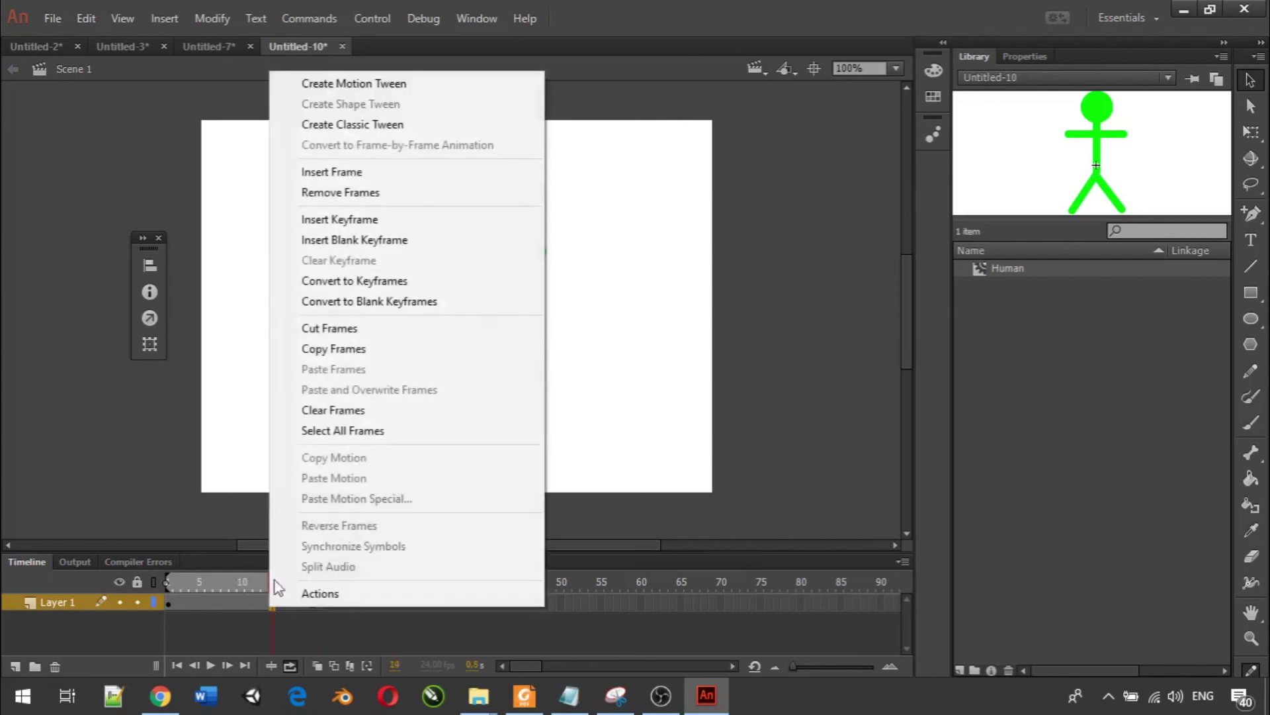
pyautogui.click(357, 126)
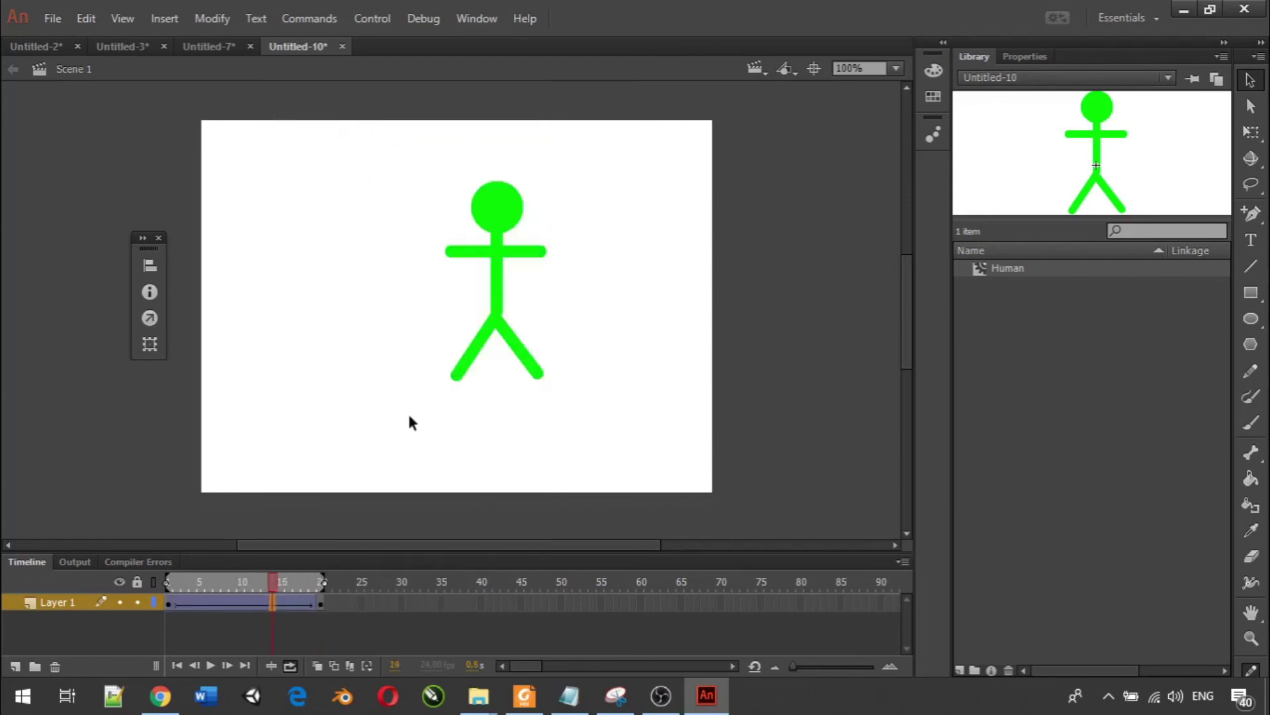
# Play the main timeline to check the new classic tween and pause it.
pyautogui.moveTo(158, 579); pyautogui.dragTo(132, 583)
pyautogui.click(212, 665)
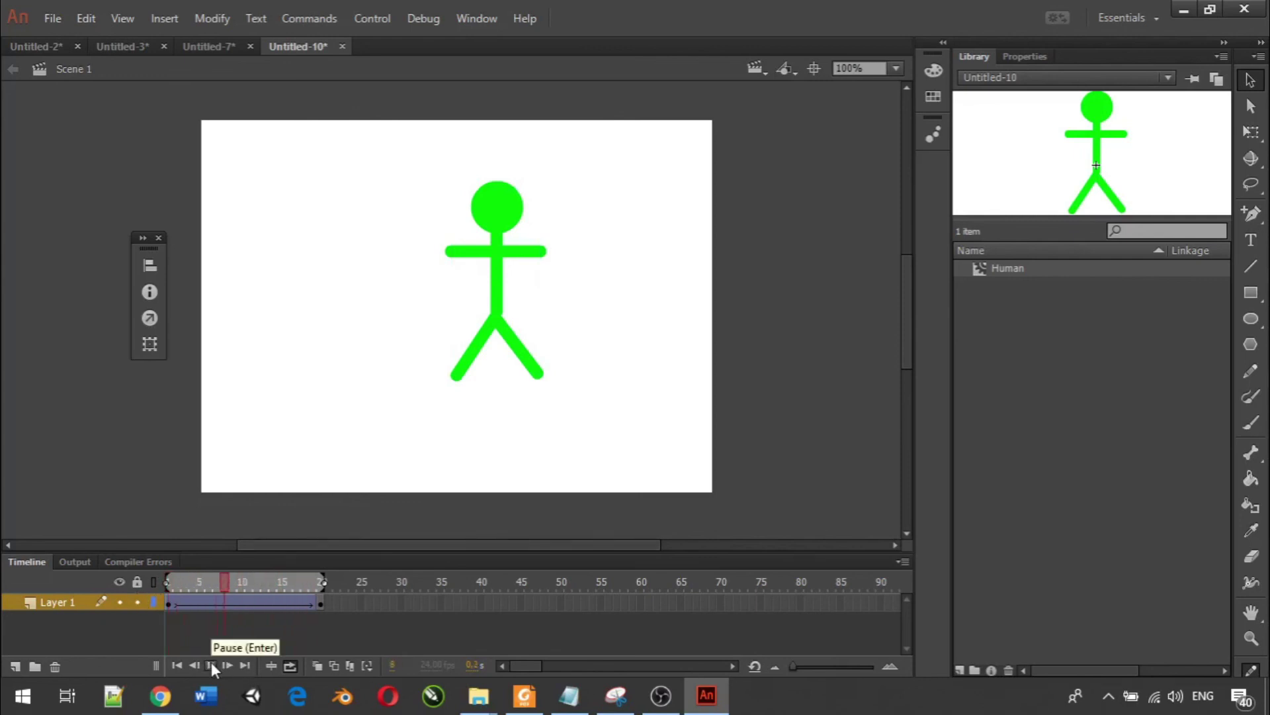
pyautogui.click(211, 665)
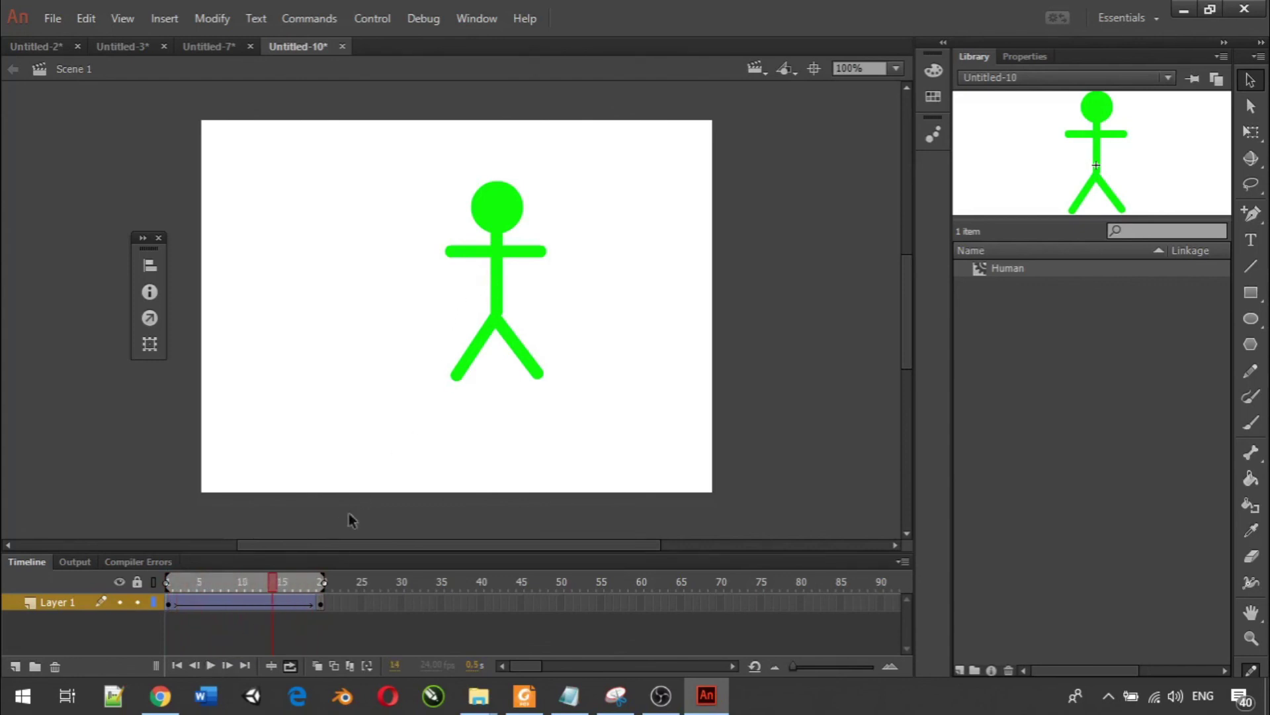
# Move the Human instance at frame 20 straight across to the stage's left part and play the tween.
pyautogui.click(320, 604)
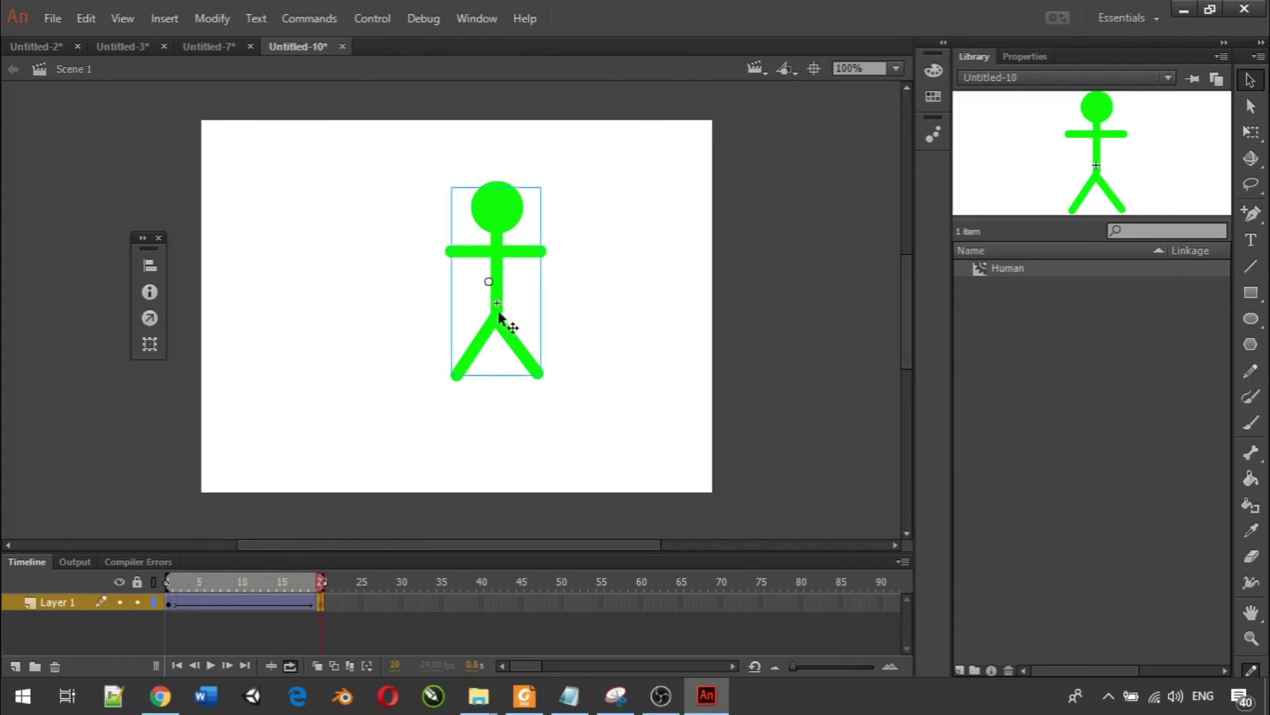
pyautogui.moveTo(502, 295); pyautogui.dragTo(341, 300)
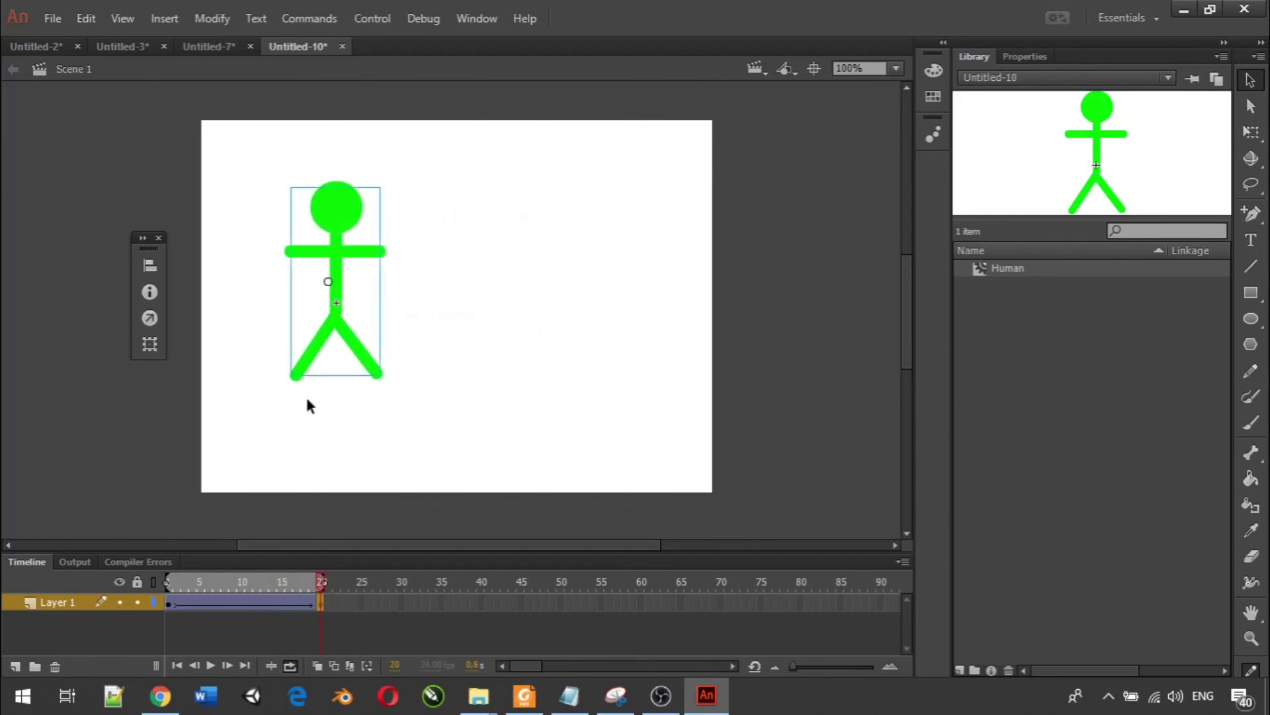
pyautogui.click(211, 664)
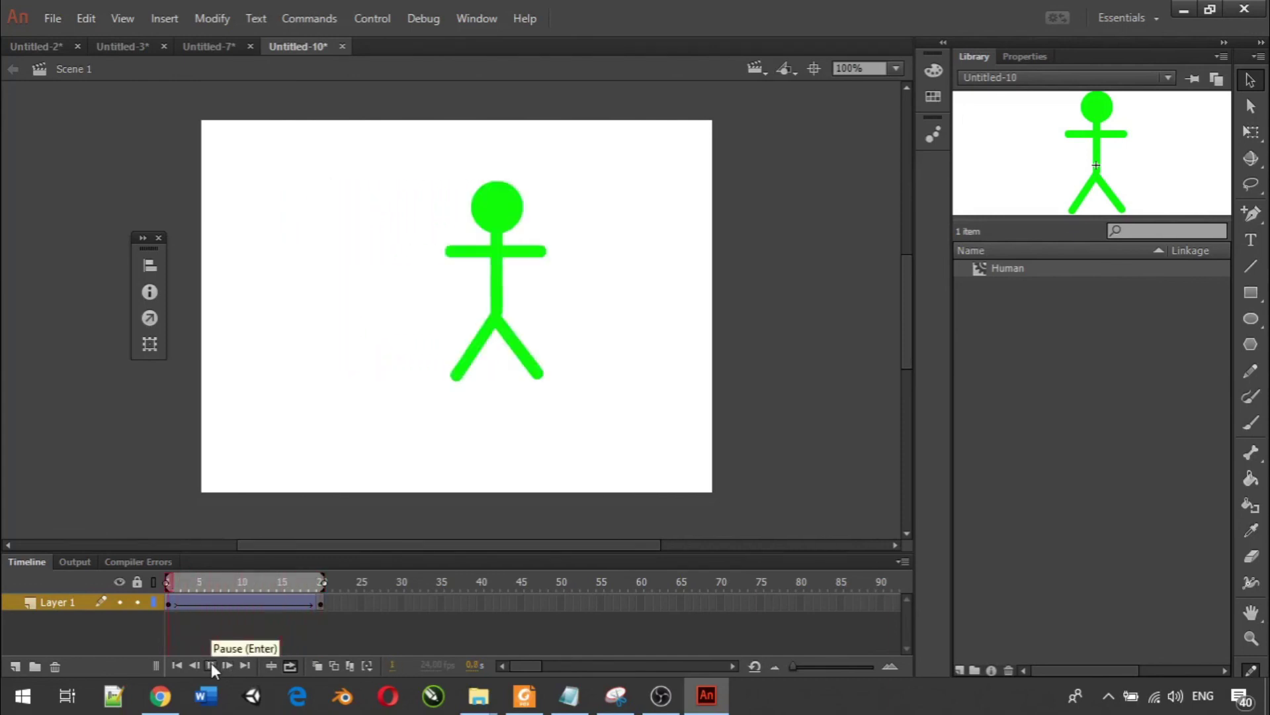
pyautogui.click(212, 664)
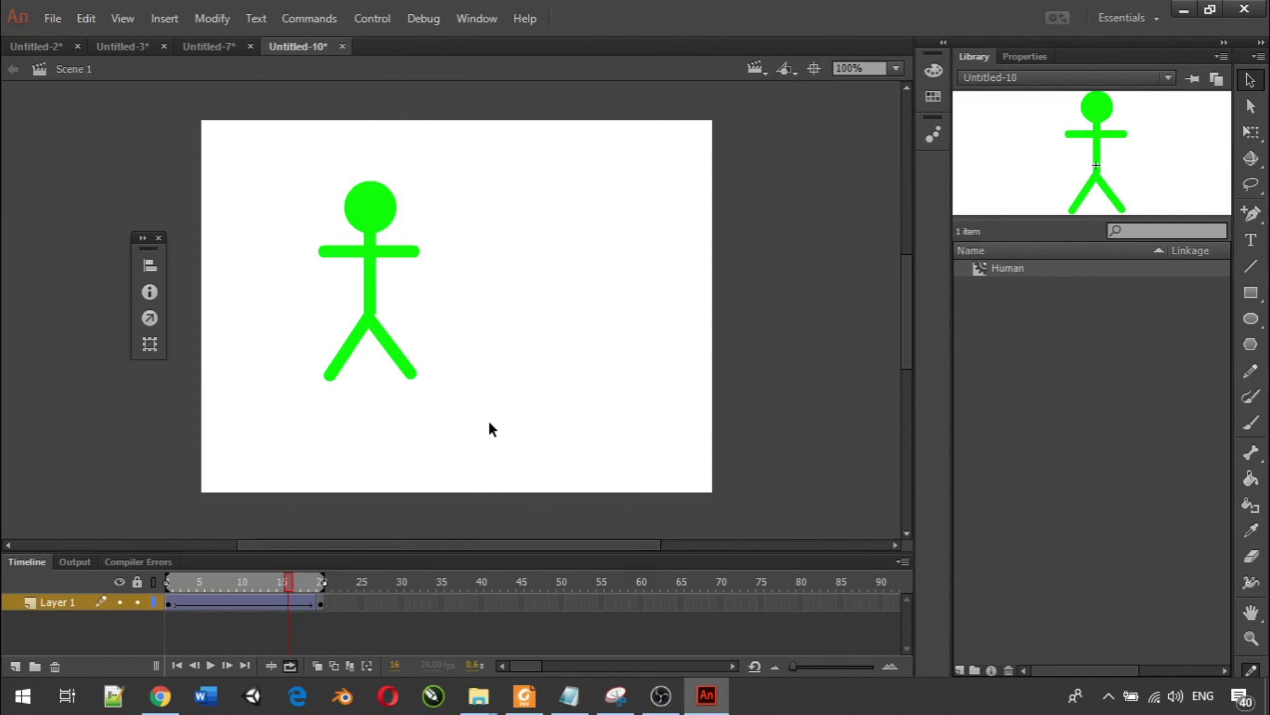
# Test the movie, close the preview and look inside the Human movie clip before returning to Scene 1.
pyautogui.hotkey('ctrl', 'Return')
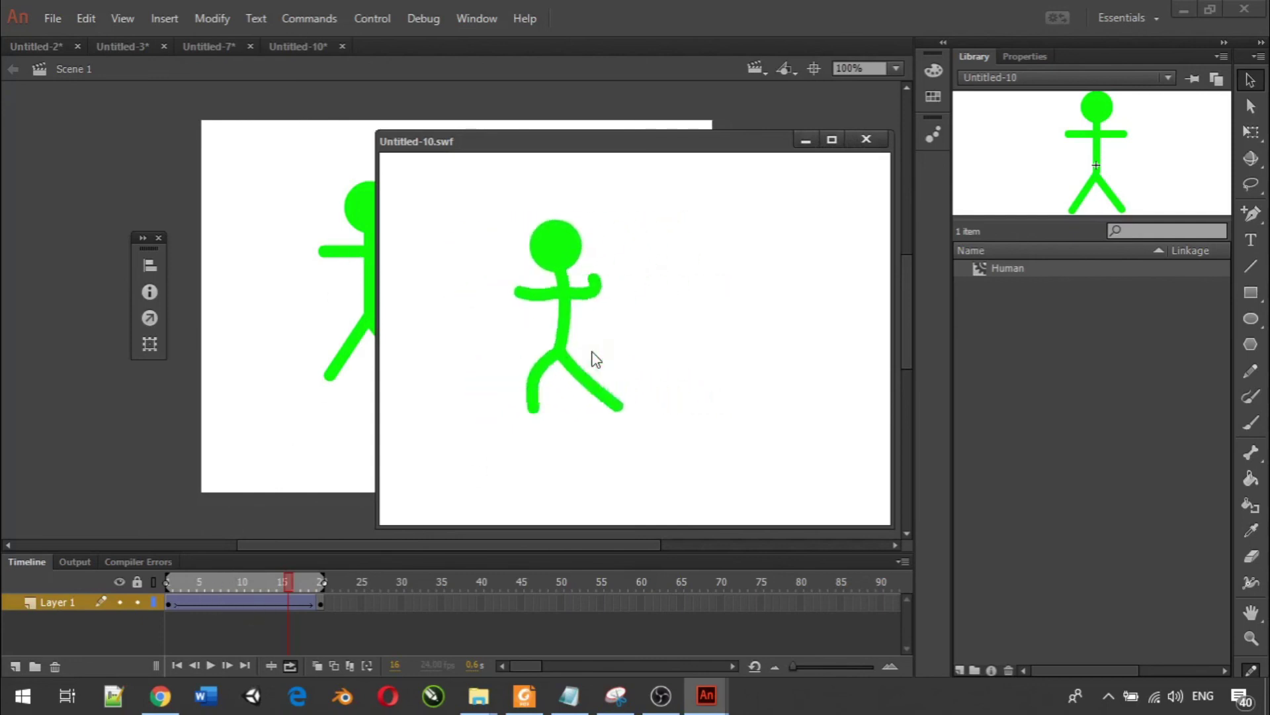
pyautogui.click(866, 139)
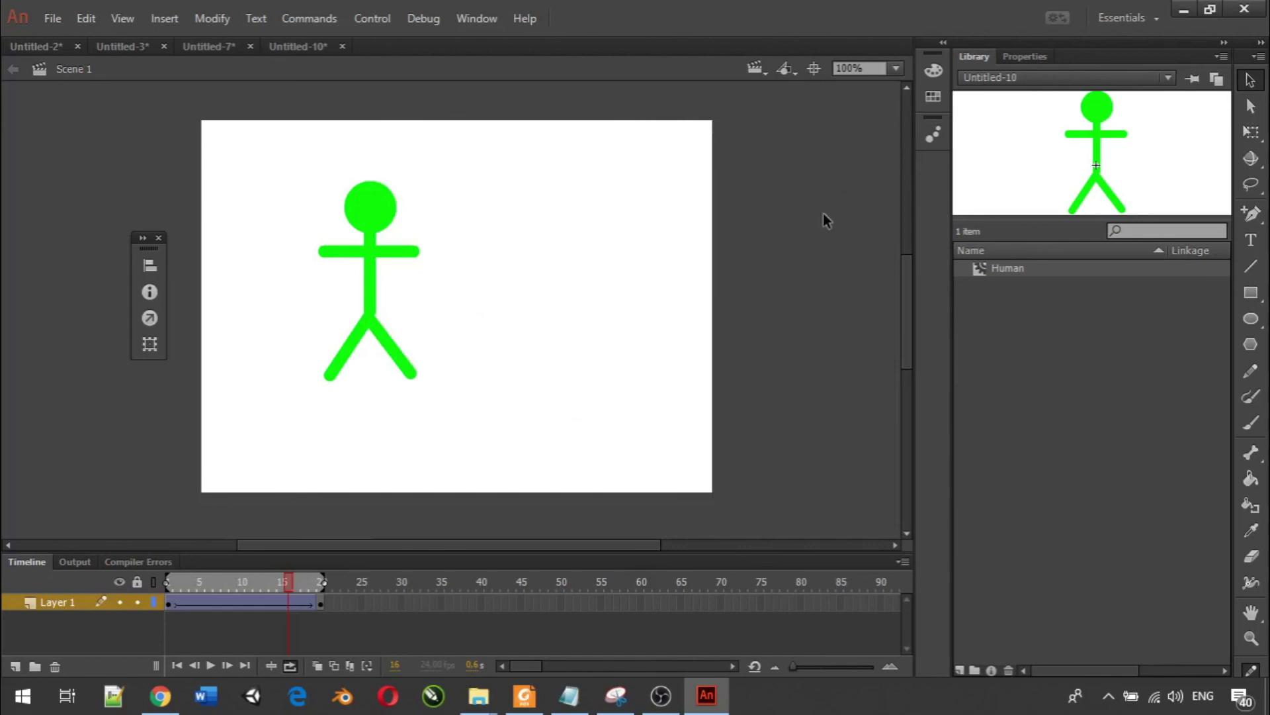
pyautogui.doubleClick(978, 267)
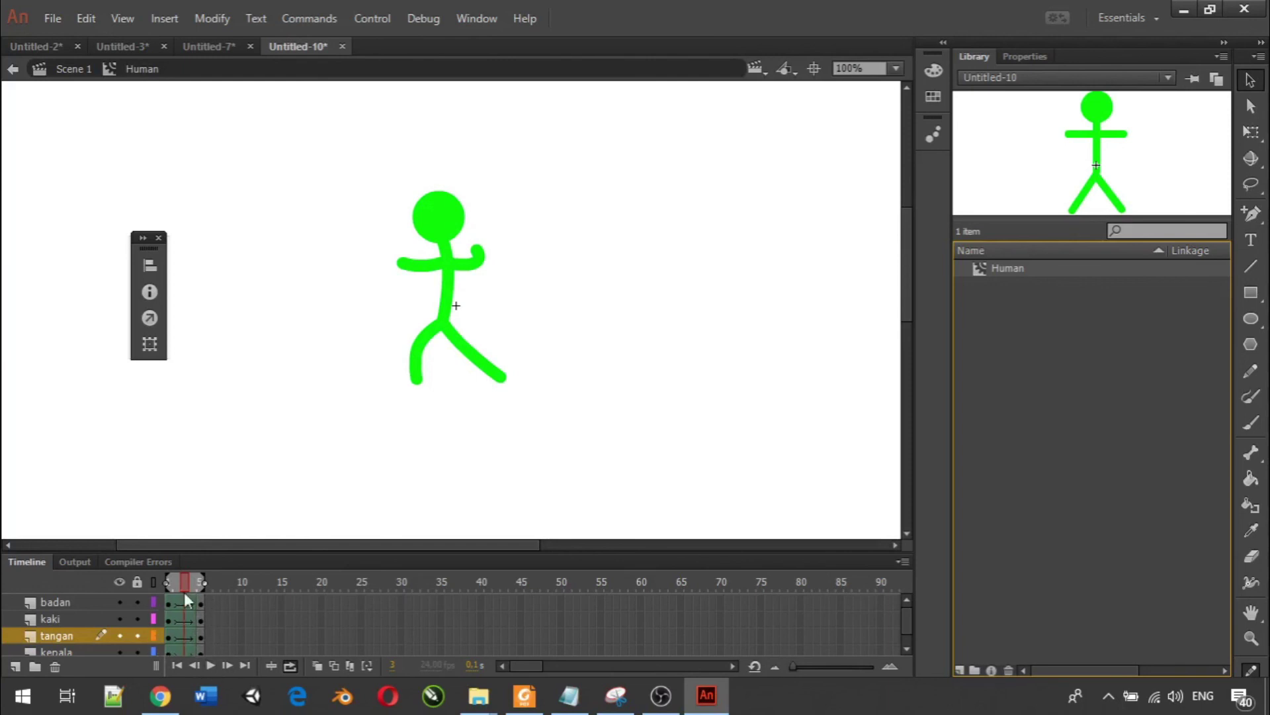
pyautogui.click(71, 68)
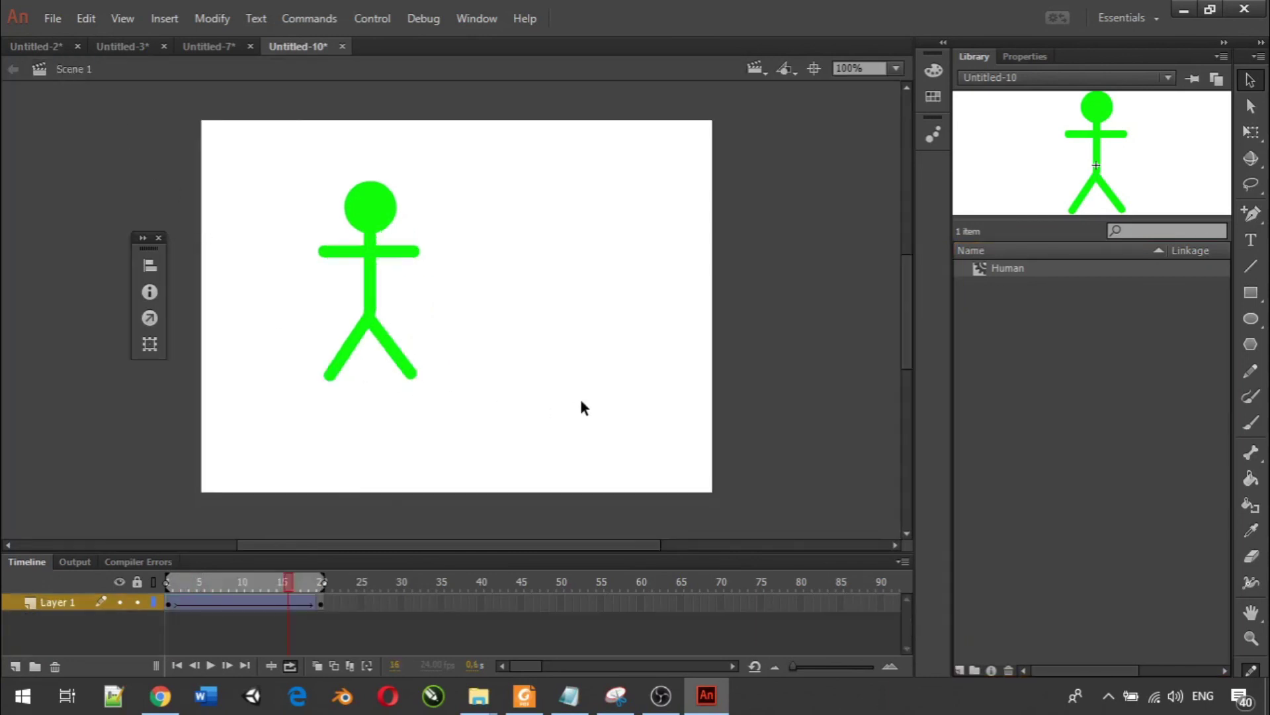